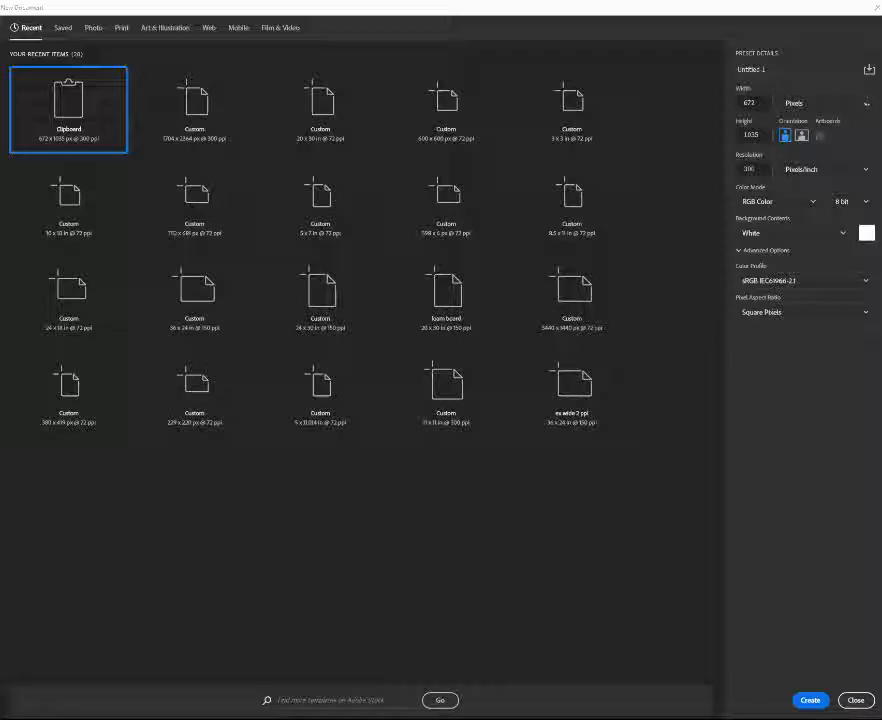
# Create a new document 7 inches wide and 5 inches high at a resolution of 72 pixels/inch
pyautogui.click(866, 104)
pyautogui.click(812, 137)
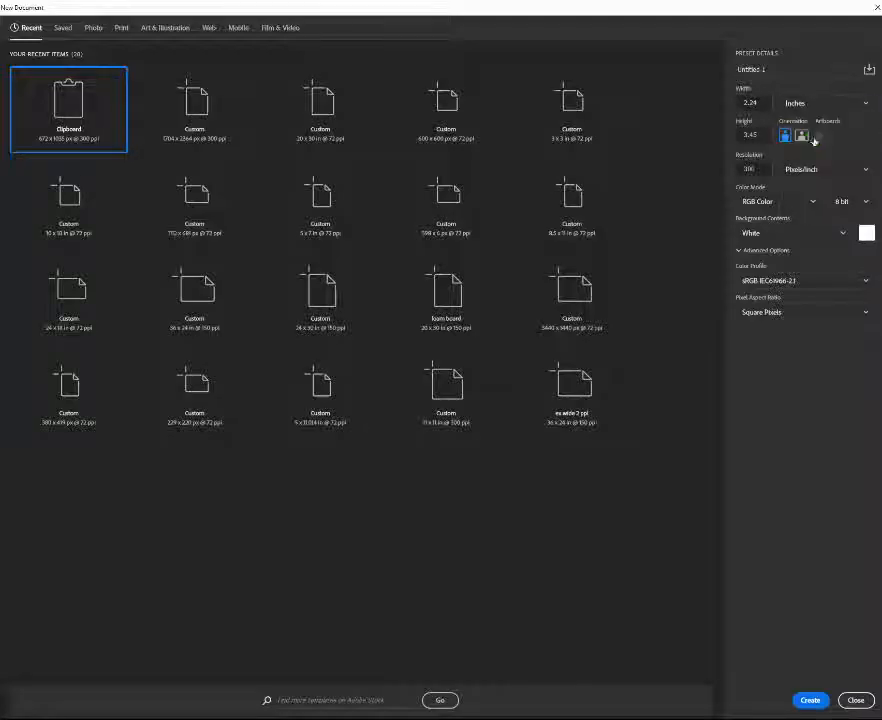
pyautogui.click(721, 105)
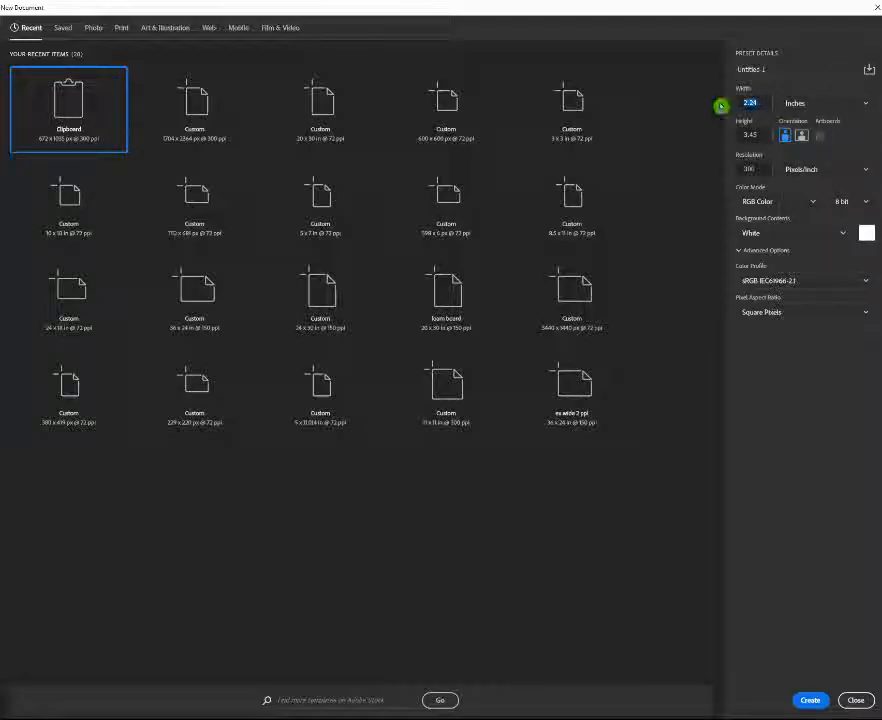
pyautogui.write('3')
pyautogui.click(735, 124)
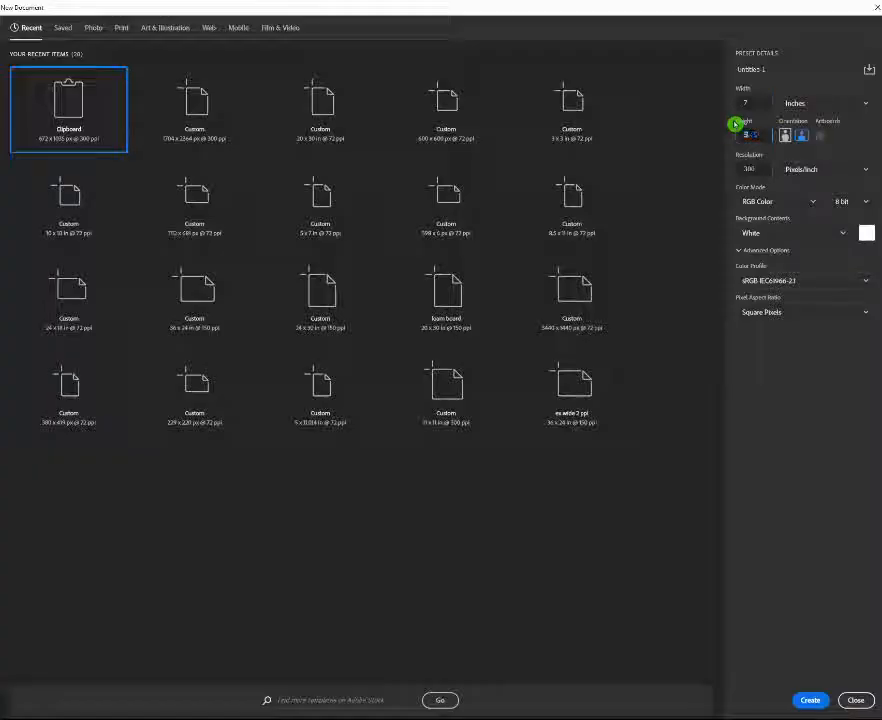
pyautogui.write('5')
pyautogui.press('Tab')
pyautogui.write('72')
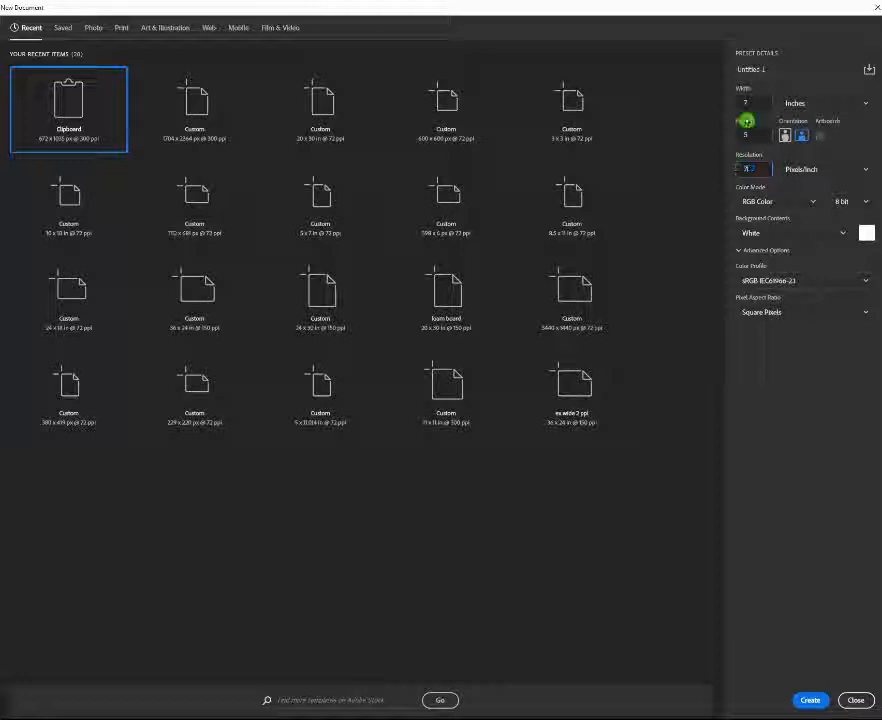
pyautogui.click(787, 411)
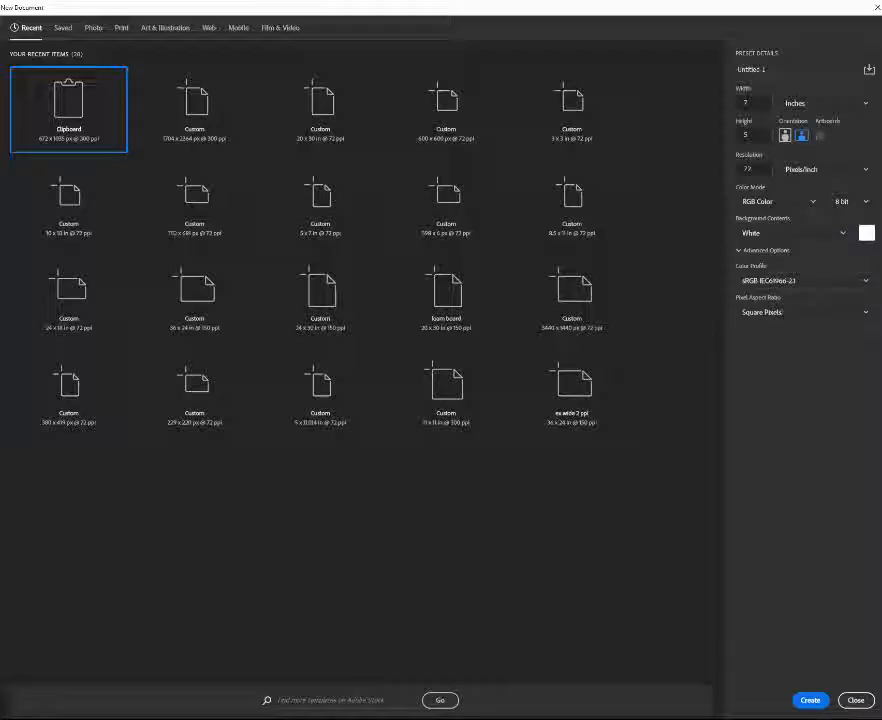
pyautogui.click(809, 699)
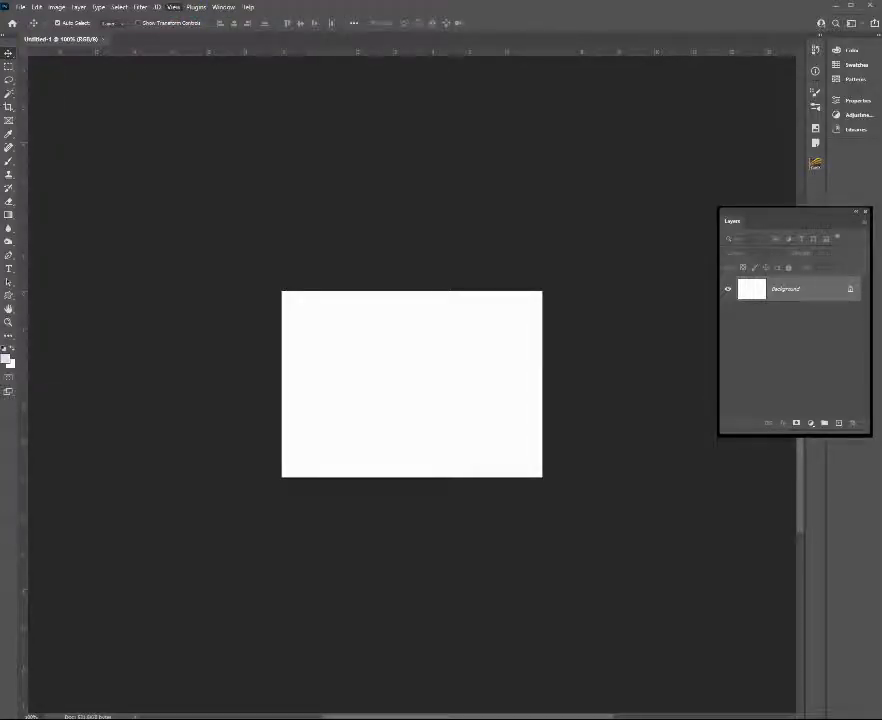
# Float the Channels and Paths panel group beside the Layers panel over the canvas's upper part
pyautogui.click(201, 104)
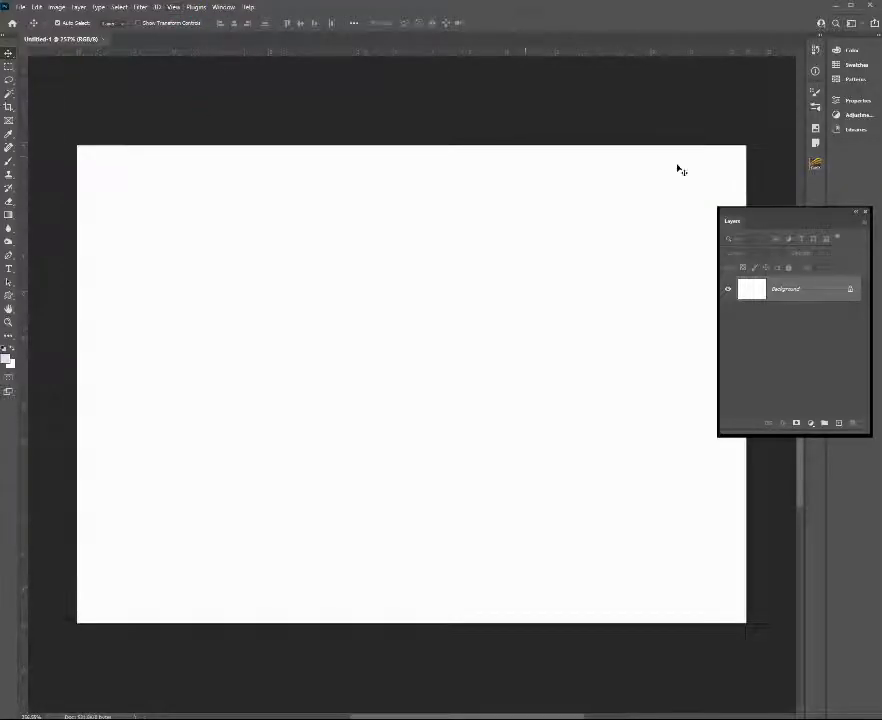
pyautogui.moveTo(779, 218); pyautogui.dragTo(699, 71)
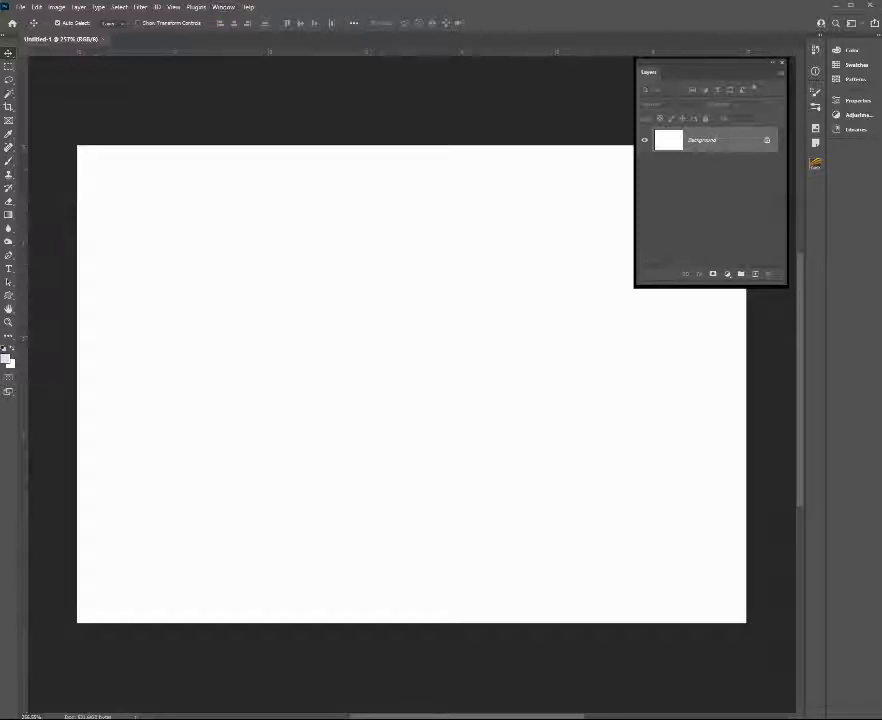
pyautogui.moveTo(881, 255); pyautogui.dragTo(564, 117)
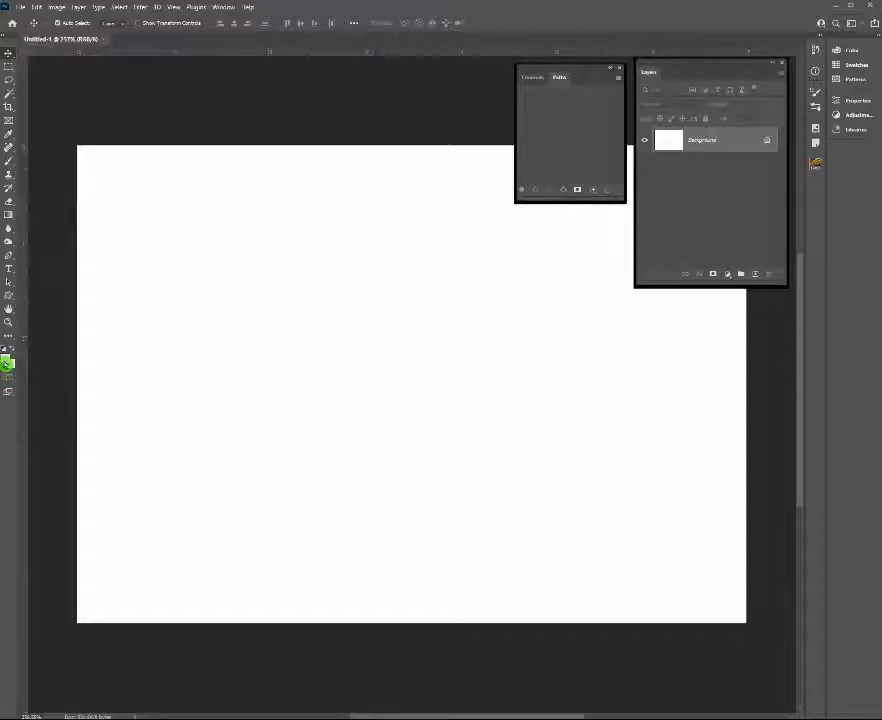
# Set the foreground color to the dark blue with hex value 0d004d
pyautogui.click(7, 362)
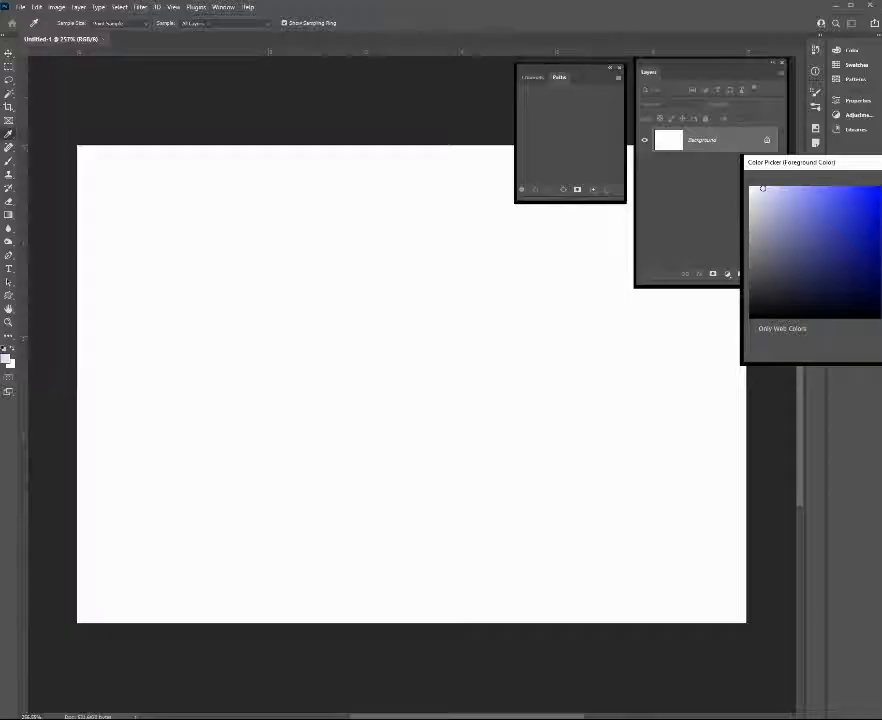
pyautogui.write('0d00')
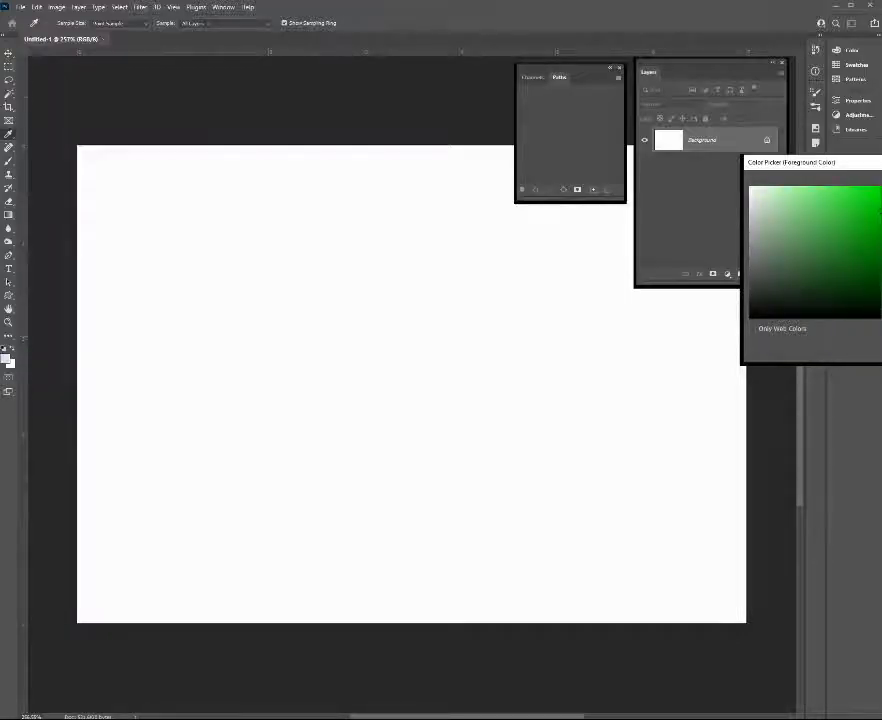
pyautogui.write('4d')
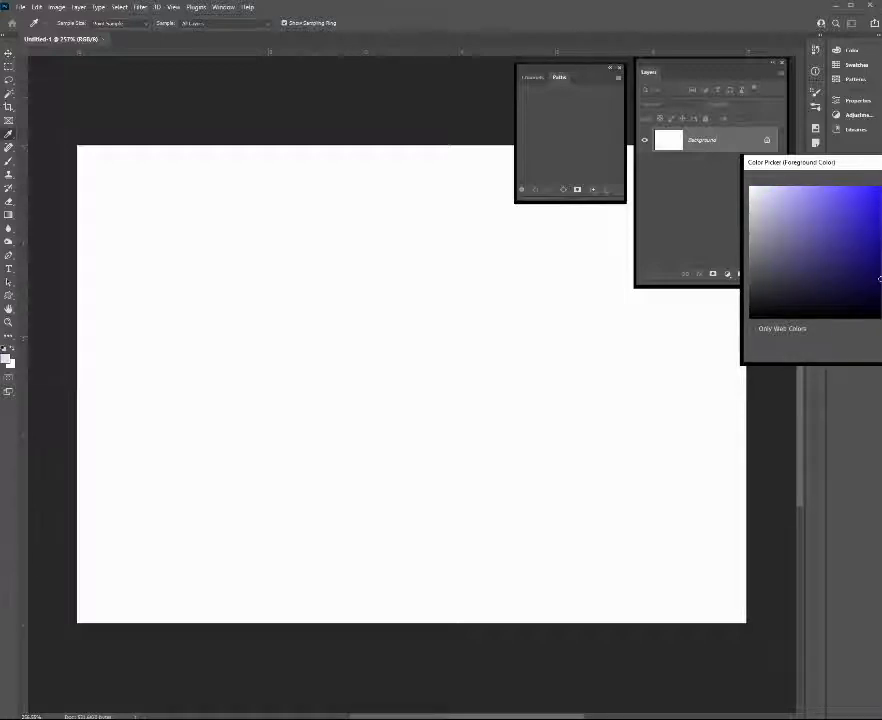
pyautogui.press('Return')
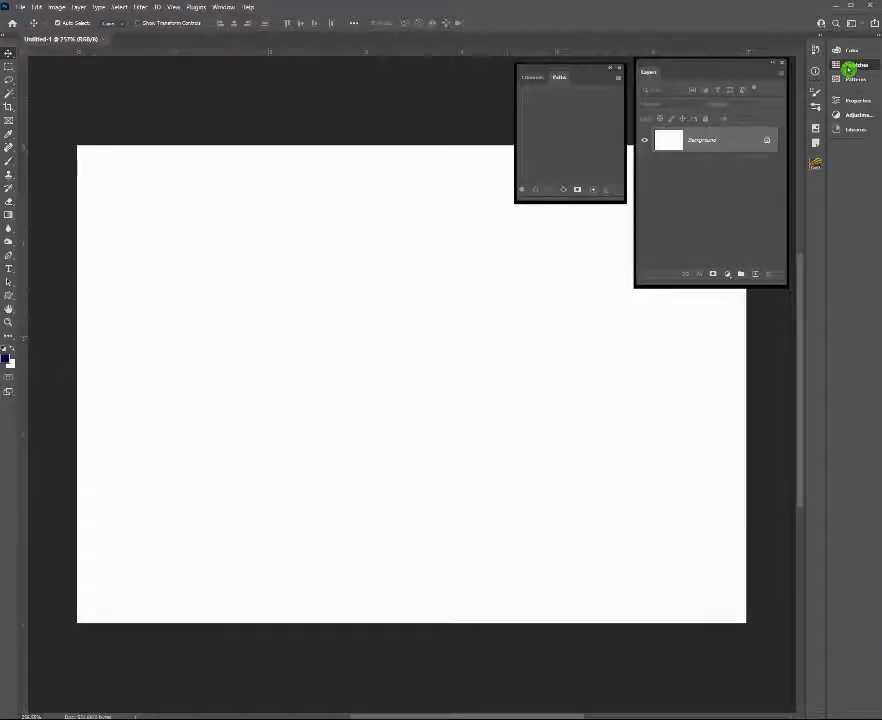
# Save the foreground color as a new swatch named "midnight blue"
pyautogui.click(848, 67)
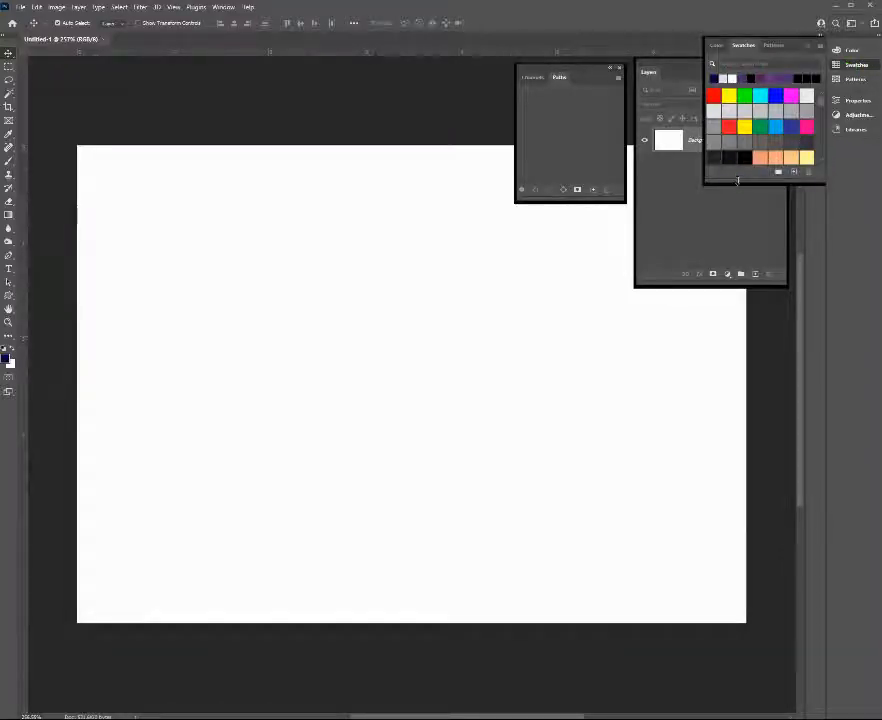
pyautogui.moveTo(738, 181); pyautogui.dragTo(738, 594)
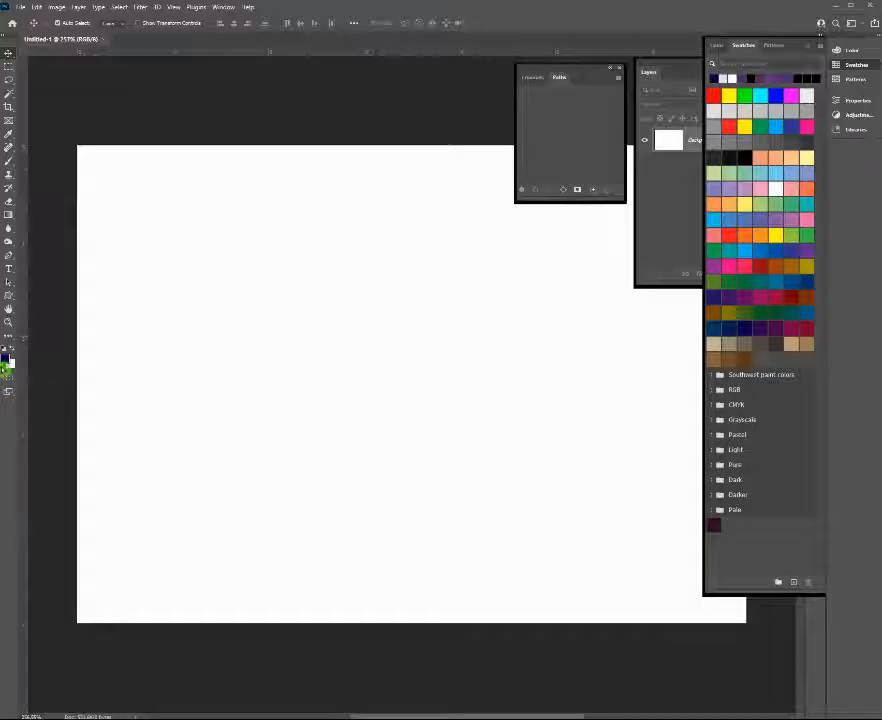
pyautogui.click(794, 583)
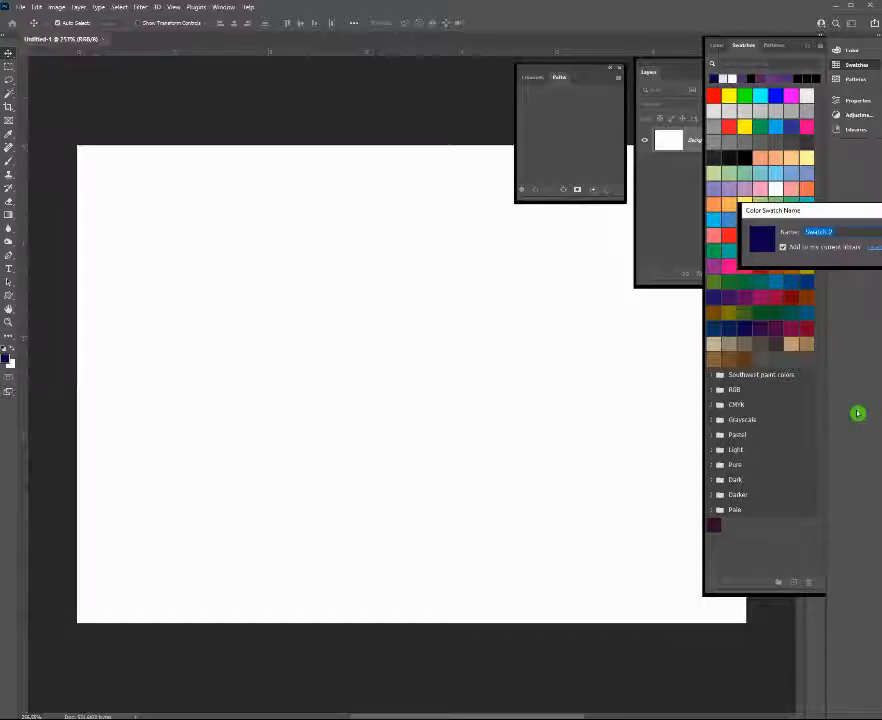
pyautogui.write('midnight blue')
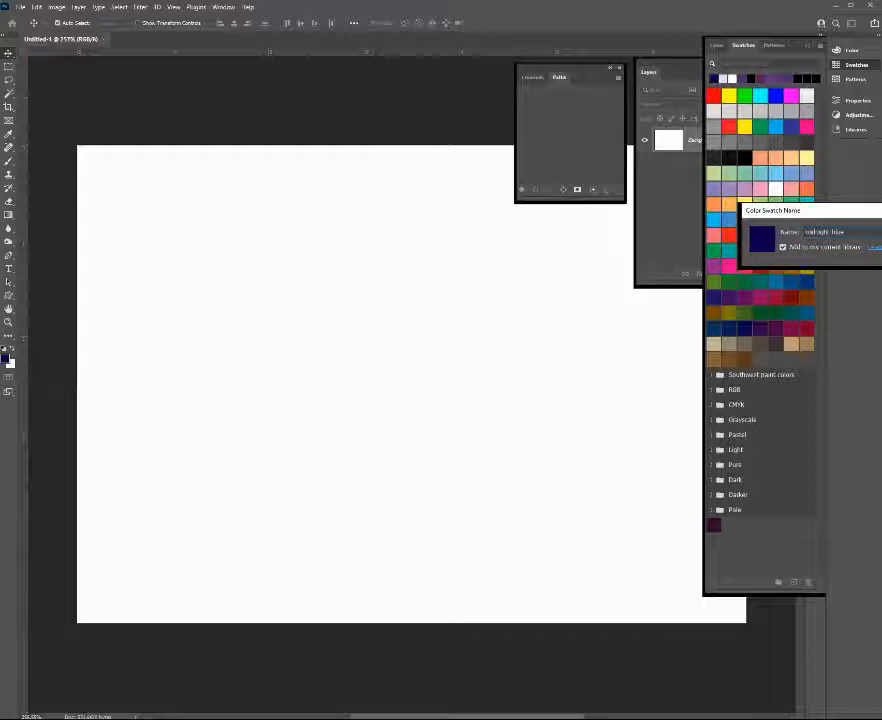
pyautogui.press('Return')
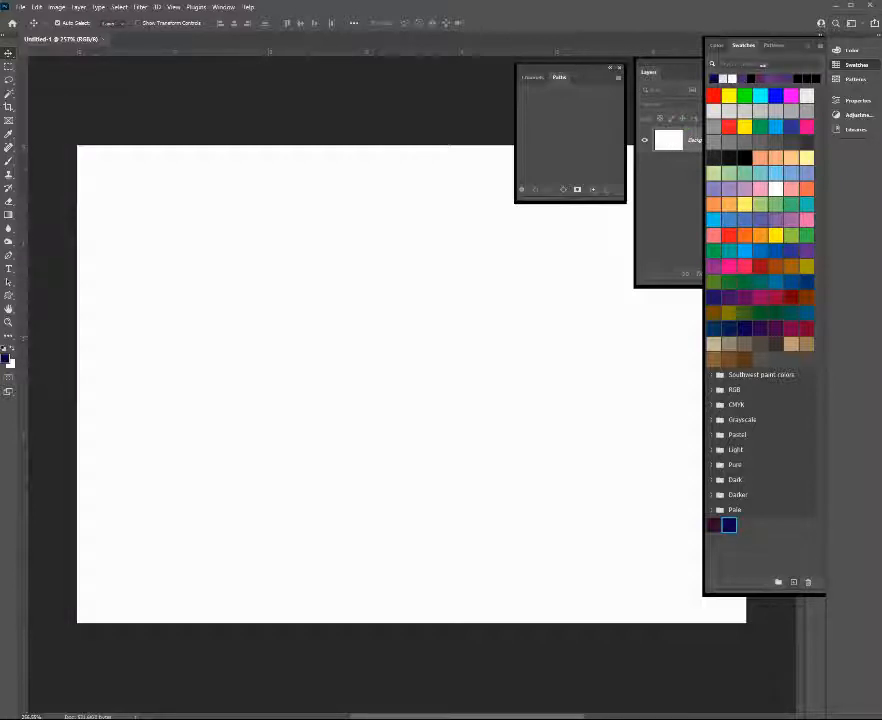
pyautogui.click(803, 48)
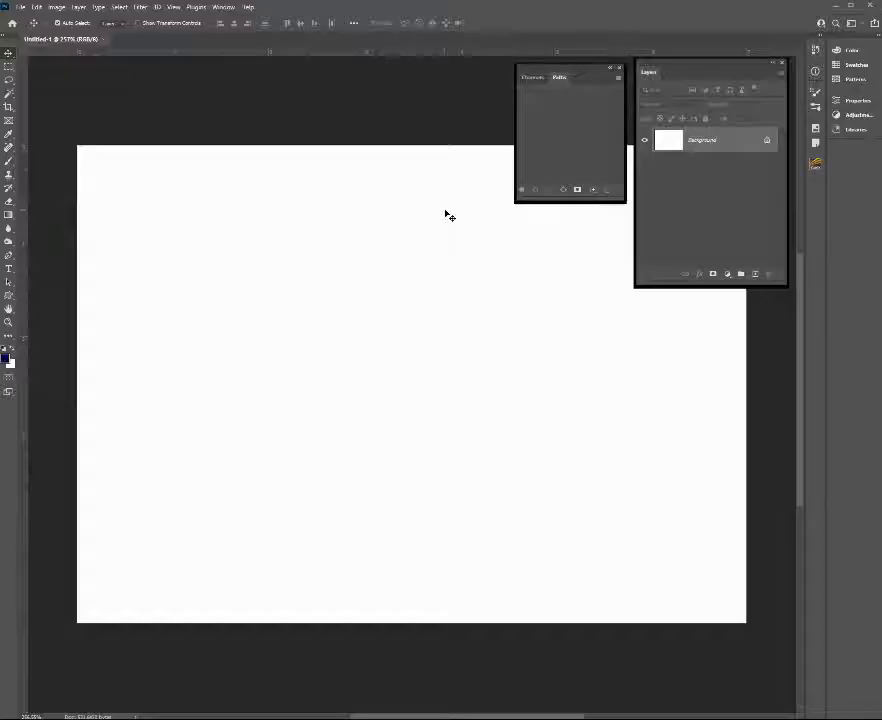
# Fill the Background layer with the midnight blue foreground color using the Paint Bucket tool
pyautogui.click(11, 226)
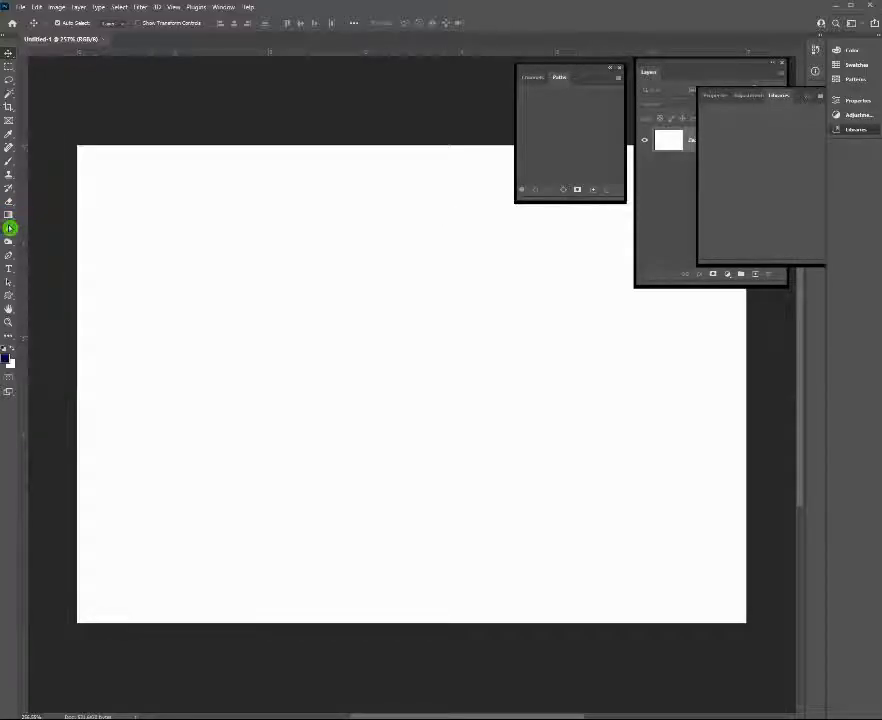
pyautogui.moveTo(9, 228); pyautogui.dragTo(56, 227)
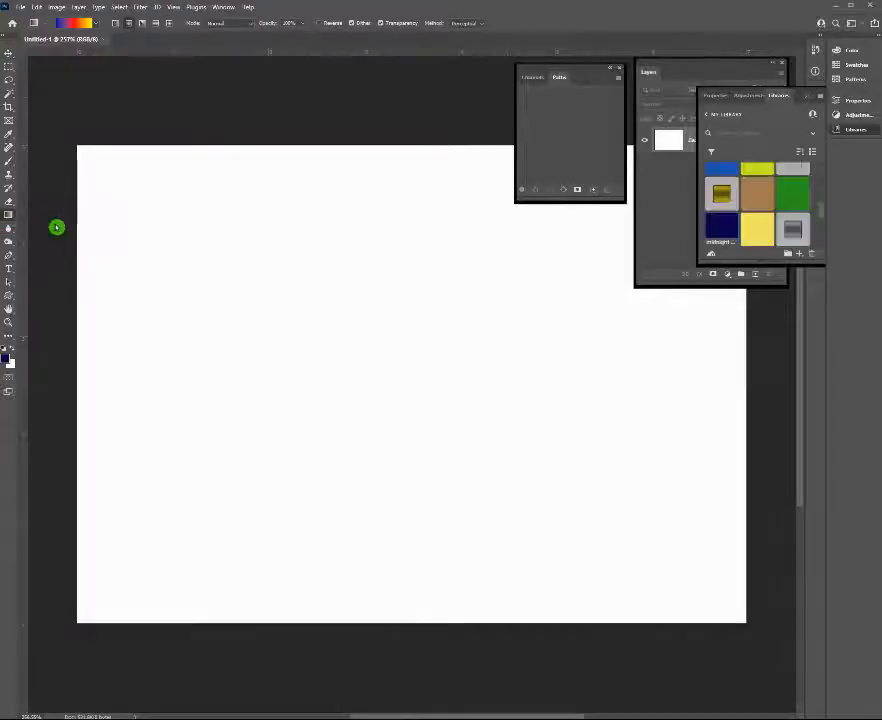
pyautogui.click(217, 236)
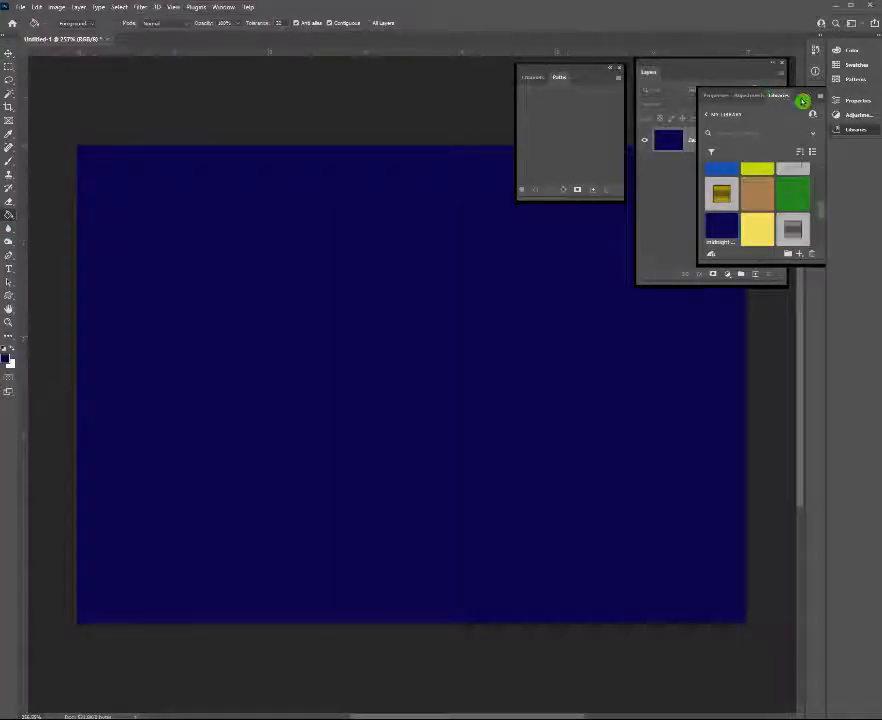
pyautogui.click(806, 96)
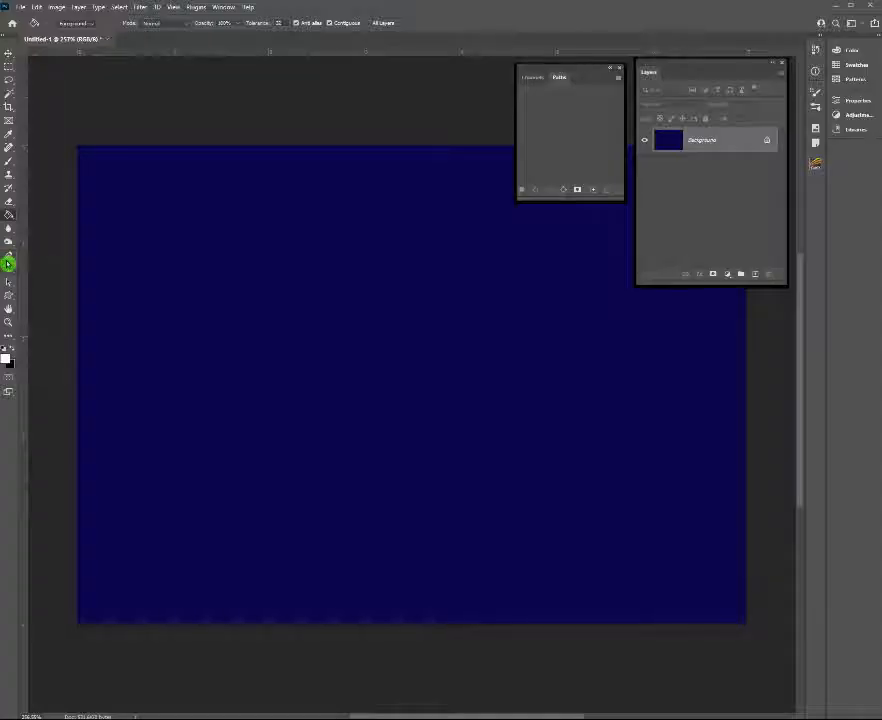
# Draw a closed Pen path around the canvas's lower half, with a wavy upper edge and corners outside the canvas
pyautogui.click(9, 262)
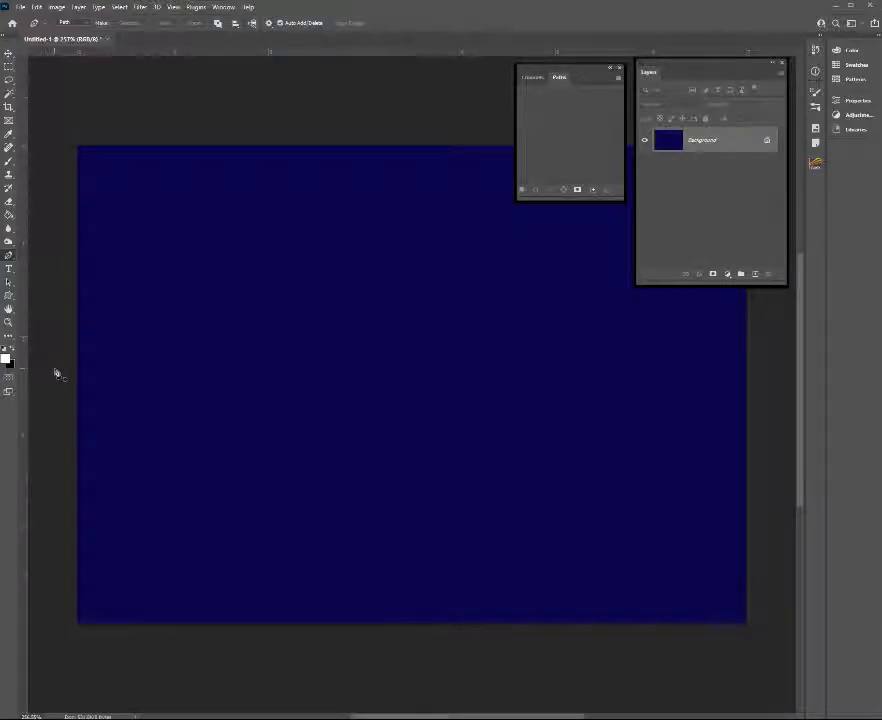
pyautogui.click(64, 636)
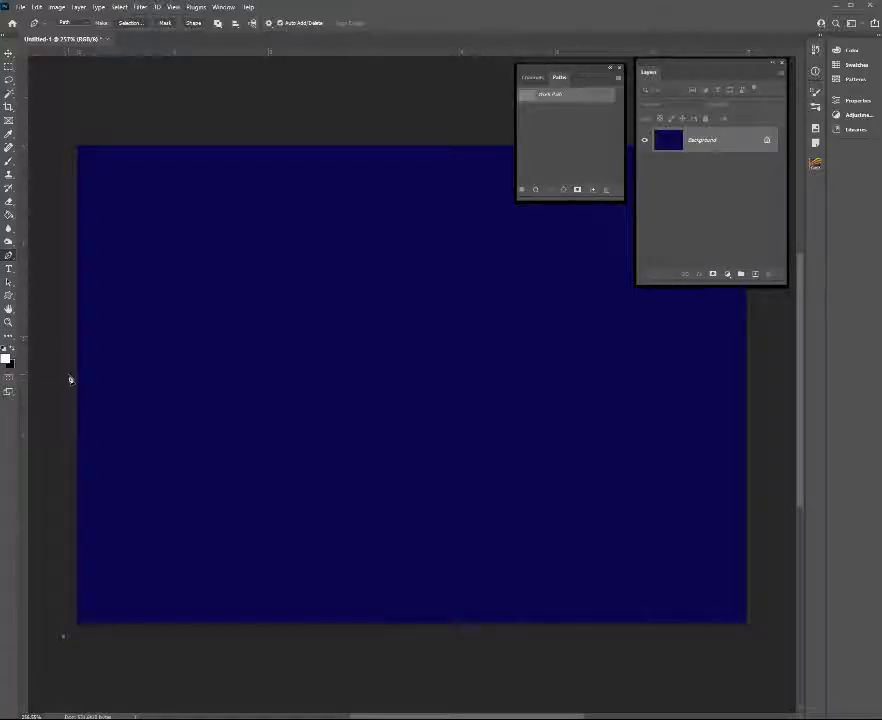
pyautogui.click(69, 378)
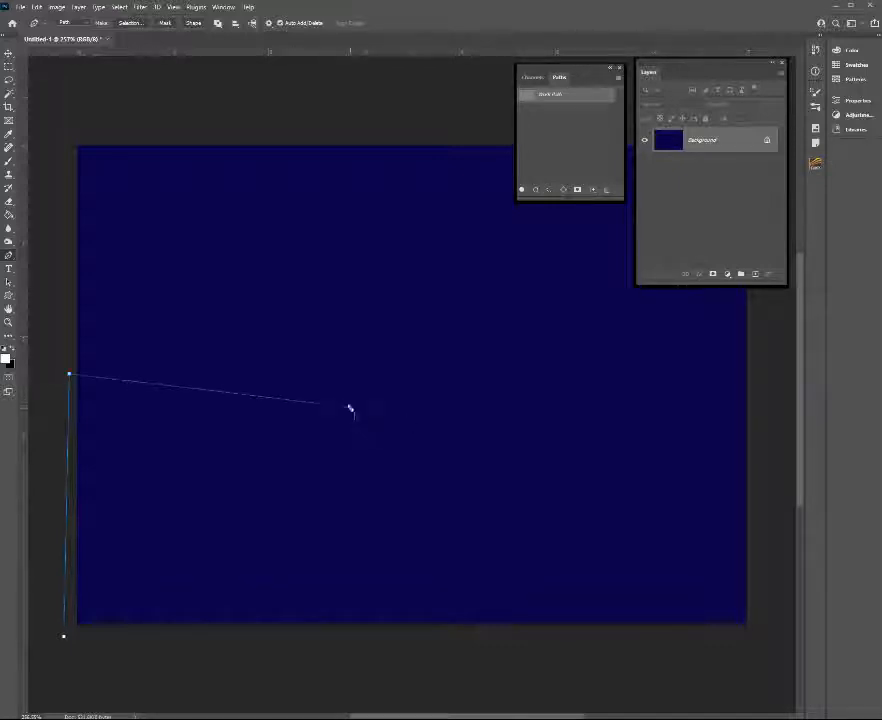
pyautogui.moveTo(350, 406); pyautogui.dragTo(413, 485)
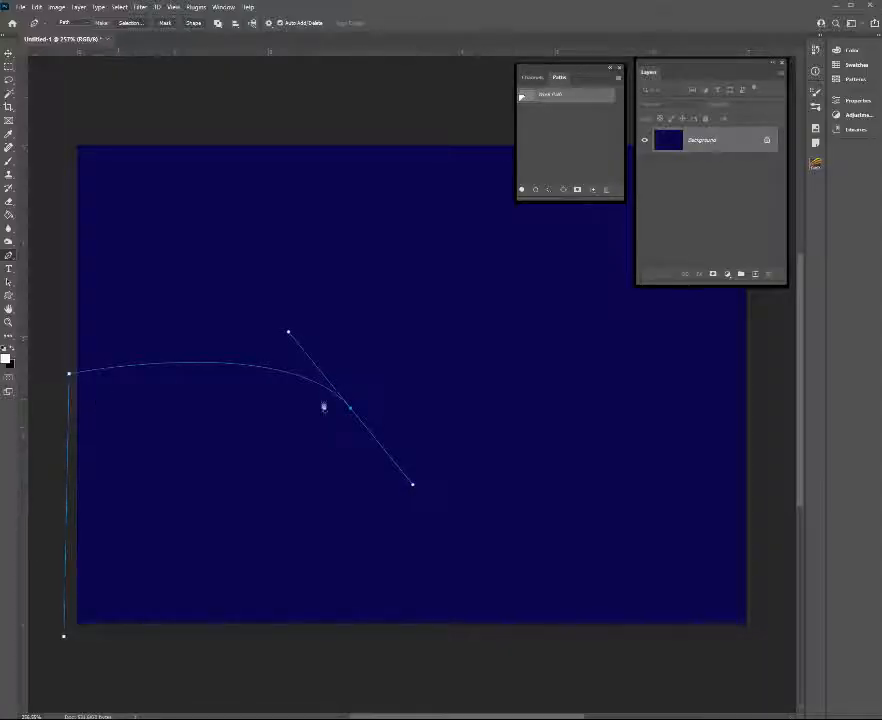
pyautogui.moveTo(604, 399); pyautogui.dragTo(620, 376)
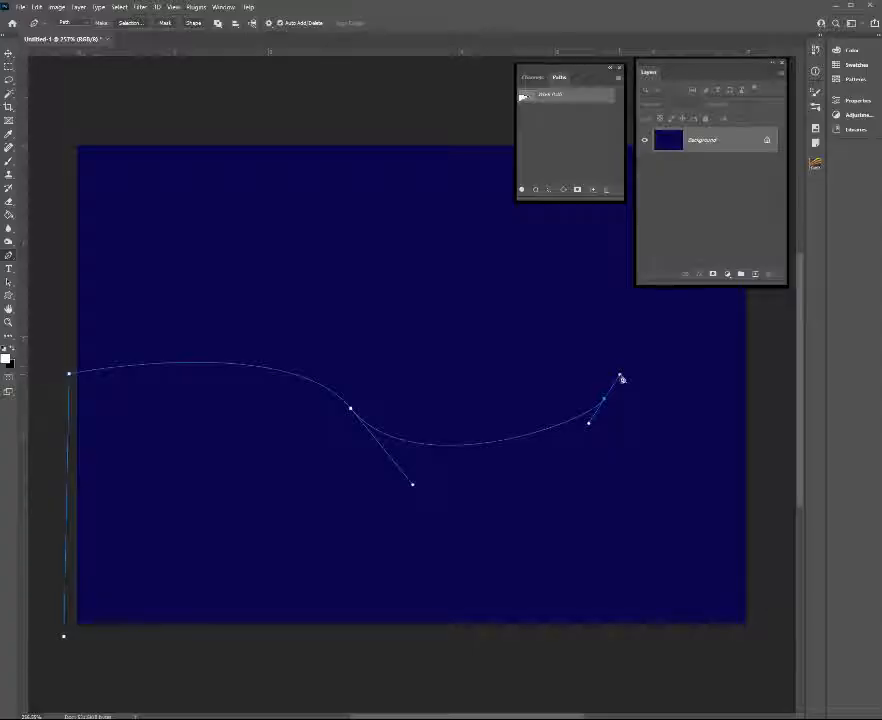
pyautogui.click(759, 364)
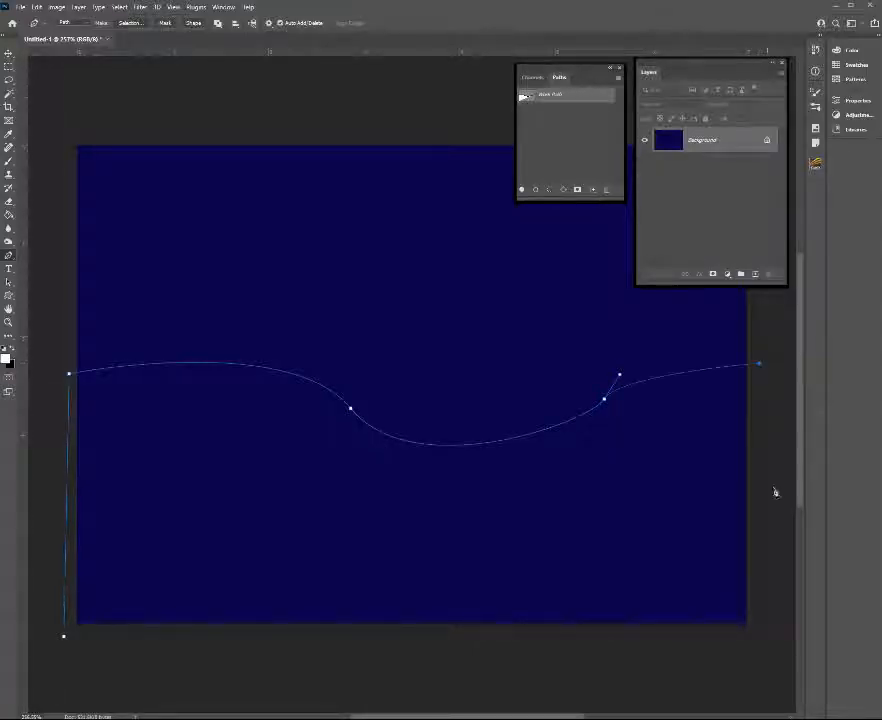
pyautogui.moveTo(759, 364); pyautogui.dragTo(764, 649)
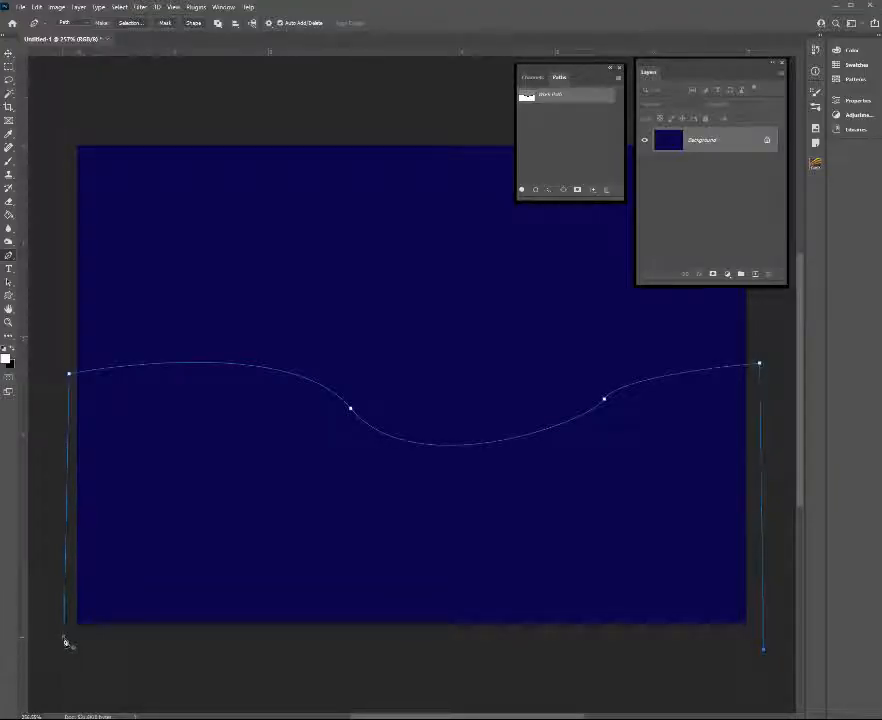
pyautogui.click(66, 642)
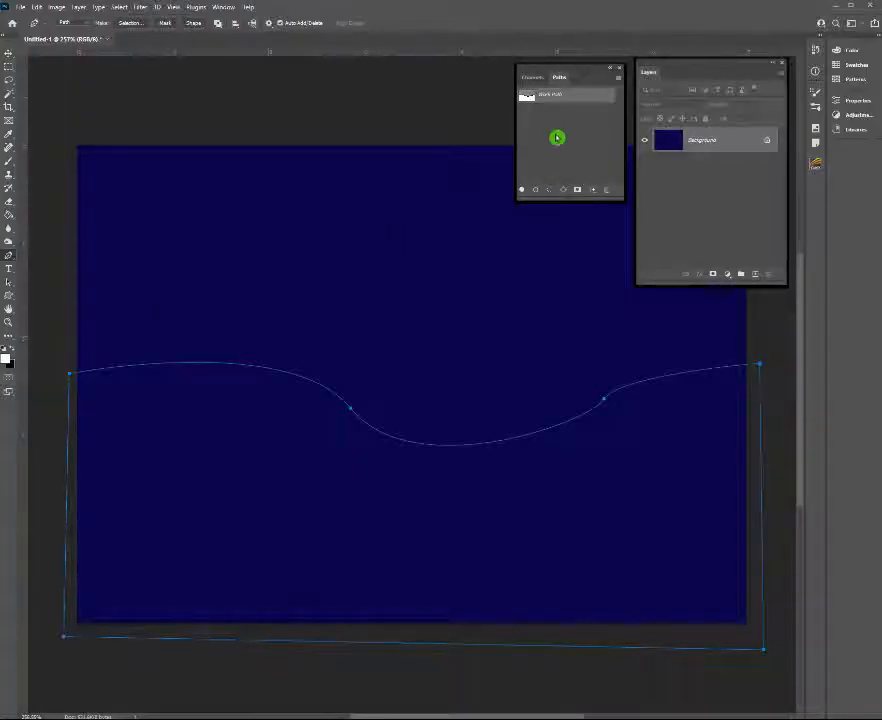
# Add a new layer above the Background and rename it "snow back"
pyautogui.click(756, 274)
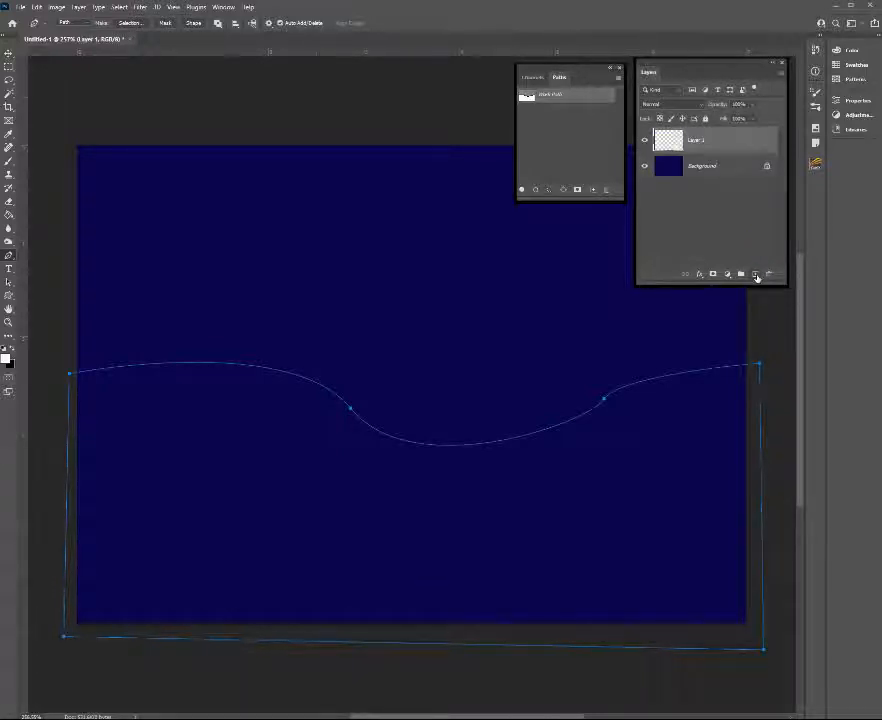
pyautogui.press('s')
pyautogui.press('o')
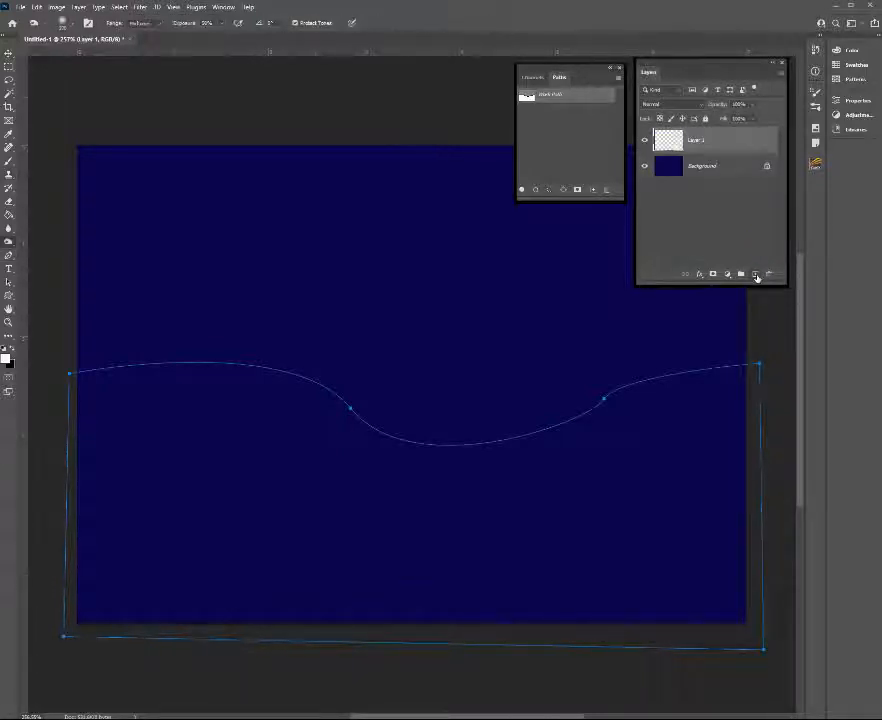
pyautogui.doubleClick(695, 143)
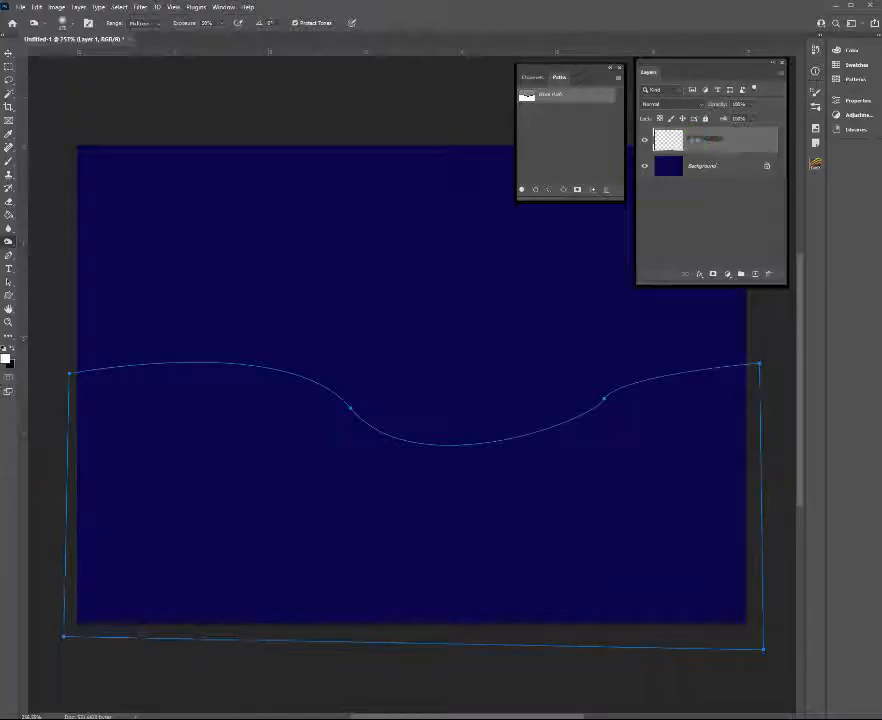
pyautogui.click(695, 141)
pyautogui.click(697, 142)
pyautogui.click(726, 189)
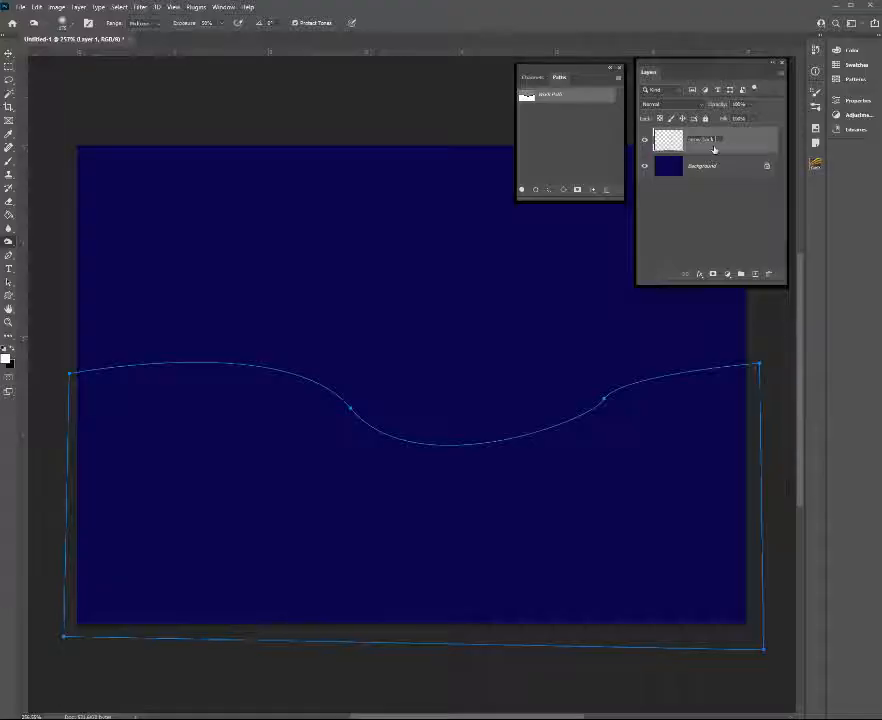
# Fill the wavy hill path with the white foreground color on the "snow back" layer
pyautogui.click(566, 177)
pyautogui.click(538, 107)
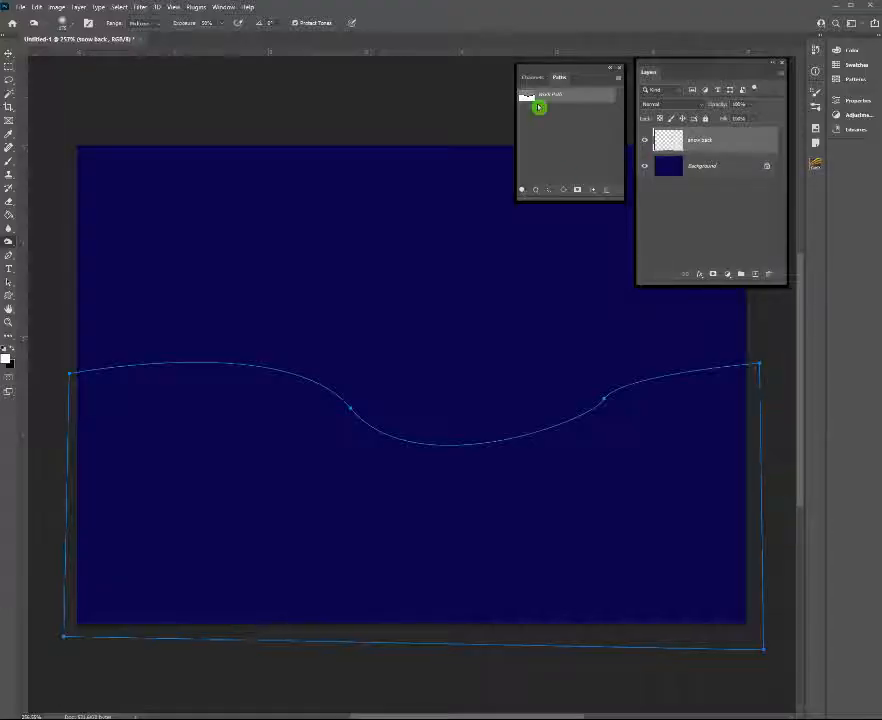
pyautogui.moveTo(532, 108); pyautogui.dragTo(521, 193)
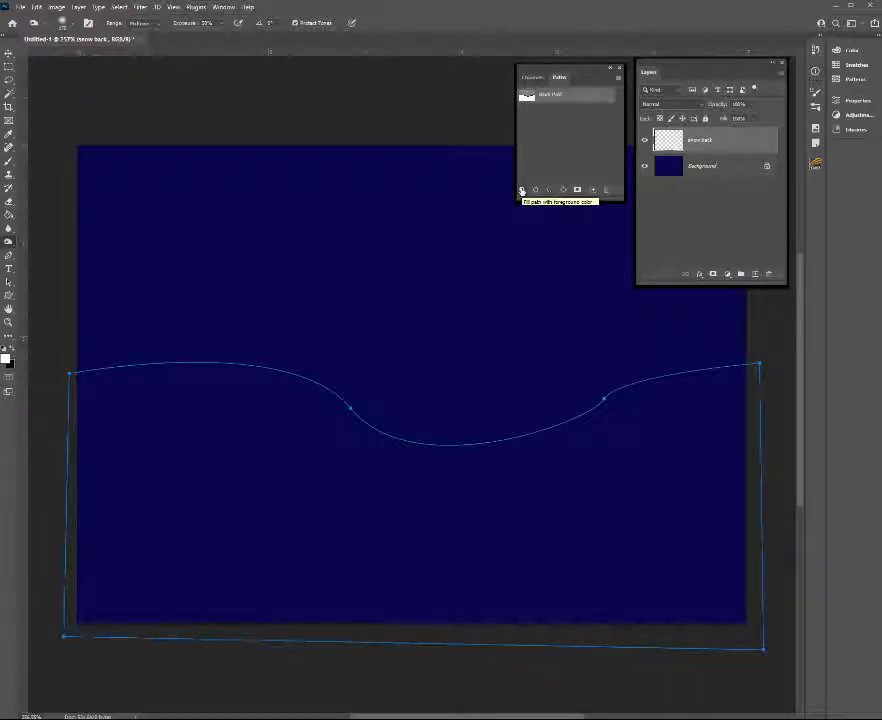
pyautogui.click(521, 192)
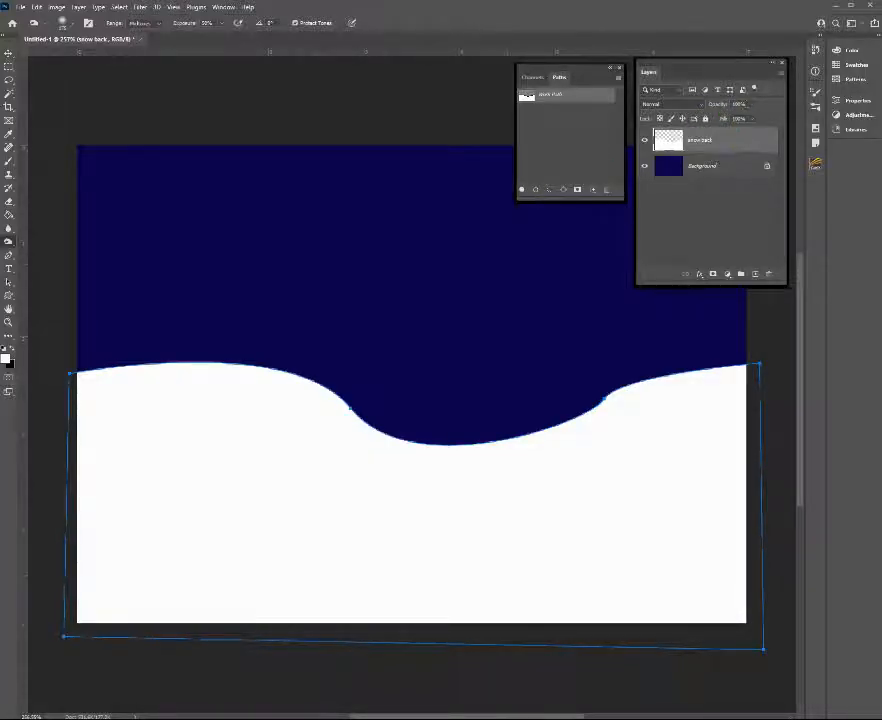
# Set the "snow back" layer's opacity to 75% and deselect the work path
pyautogui.moveTo(746, 105); pyautogui.dragTo(724, 104)
pyautogui.write('75')
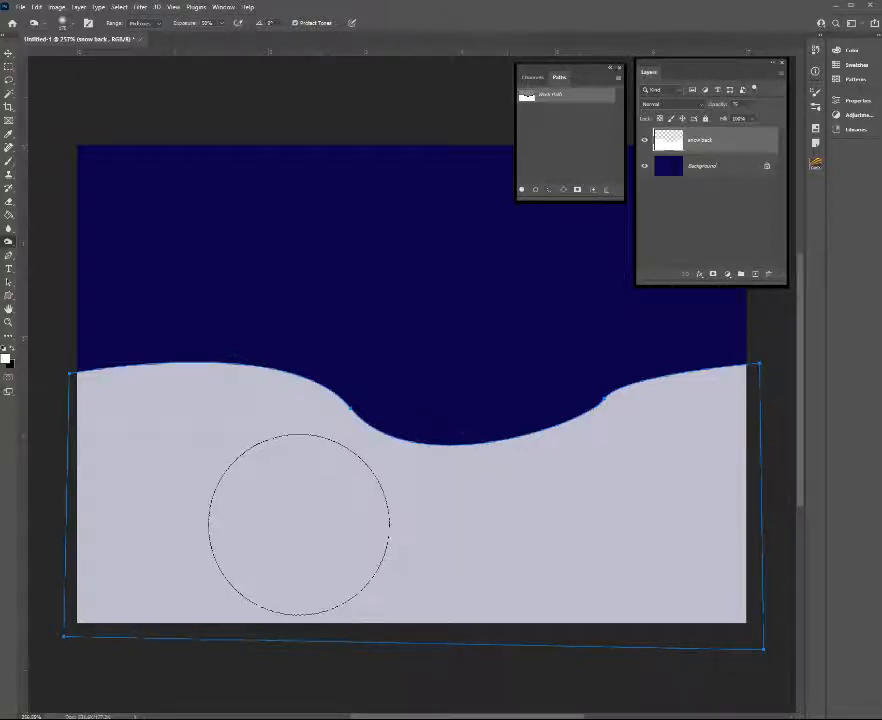
pyautogui.click(564, 130)
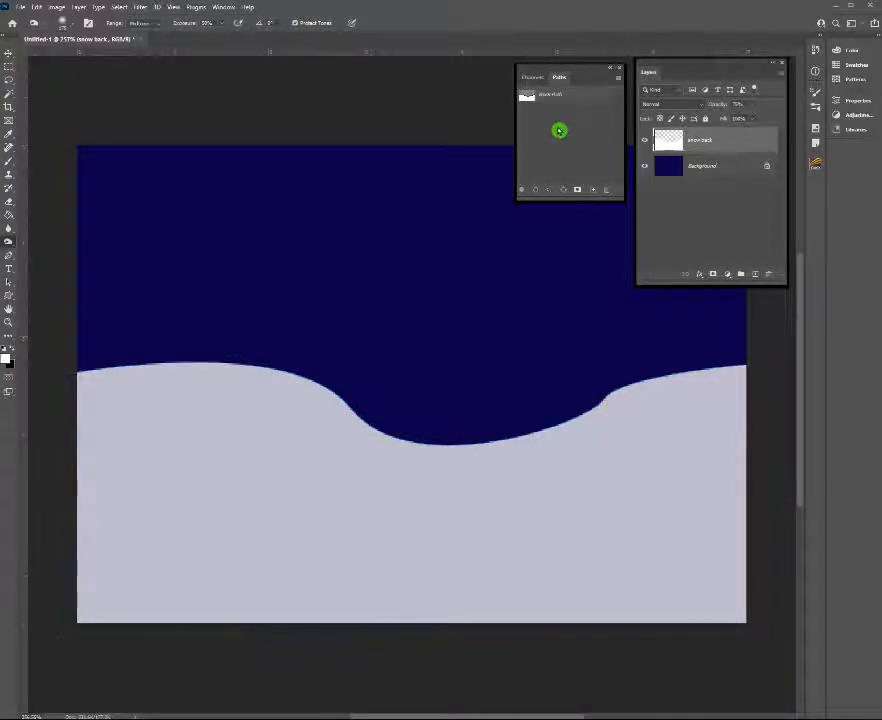
# Add a new layer above "snow back" and rename it "snow front"
pyautogui.click(755, 274)
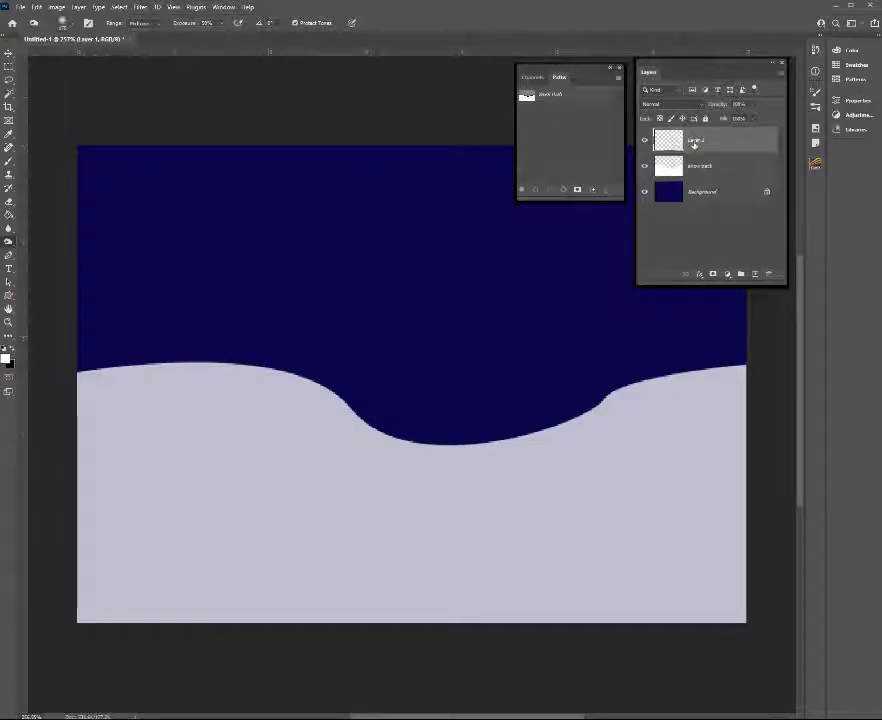
pyautogui.doubleClick(694, 141)
pyautogui.click(695, 143)
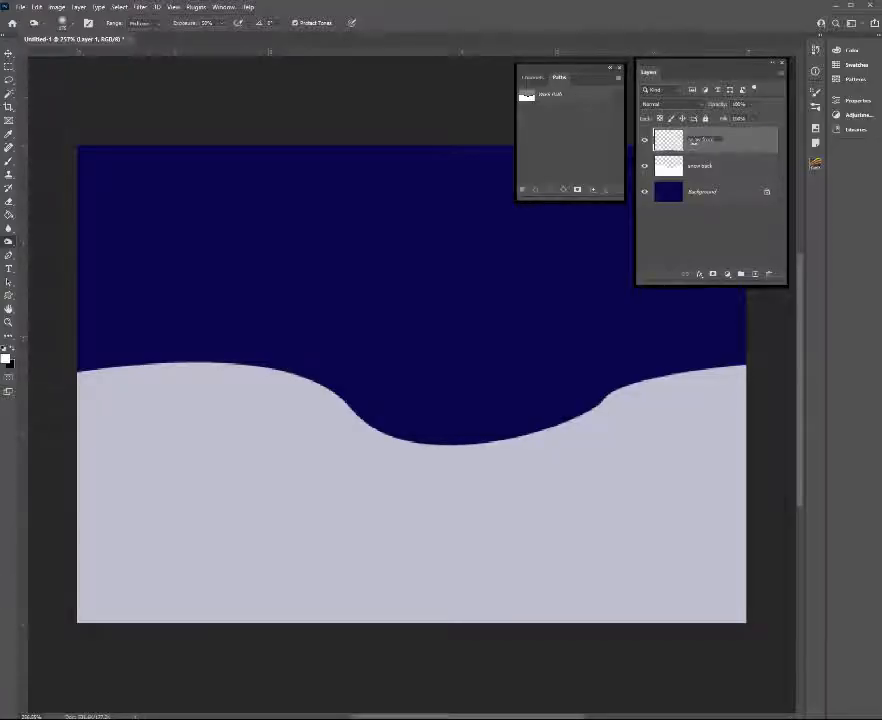
pyautogui.press('Return')
pyautogui.click(22, 330)
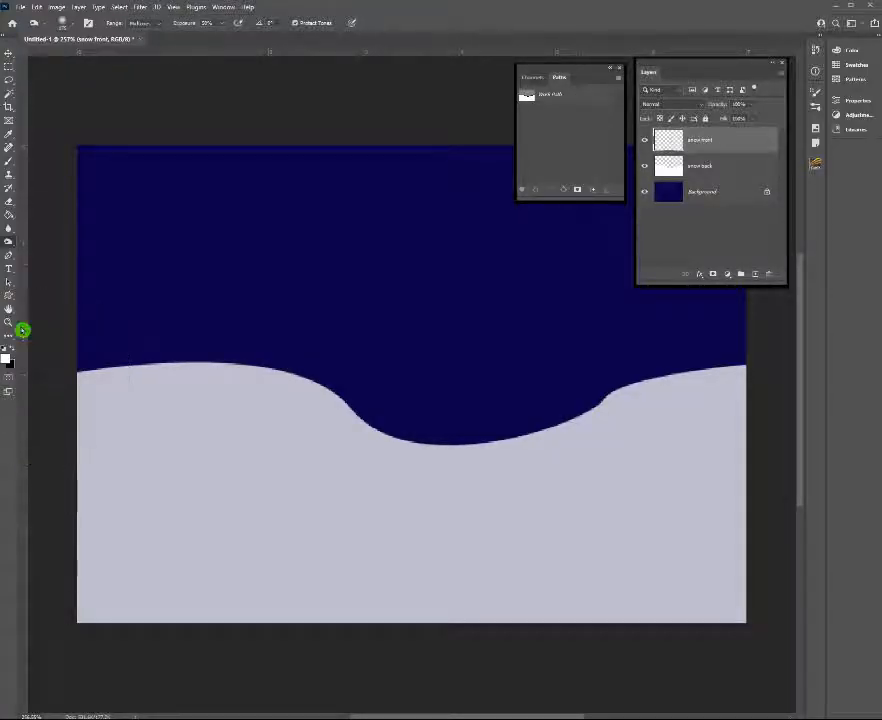
# Draw a second closed Pen path around the canvas's lower half, with its wavy upper edge crossing the back hill and its corners outside the canvas
pyautogui.click(9, 256)
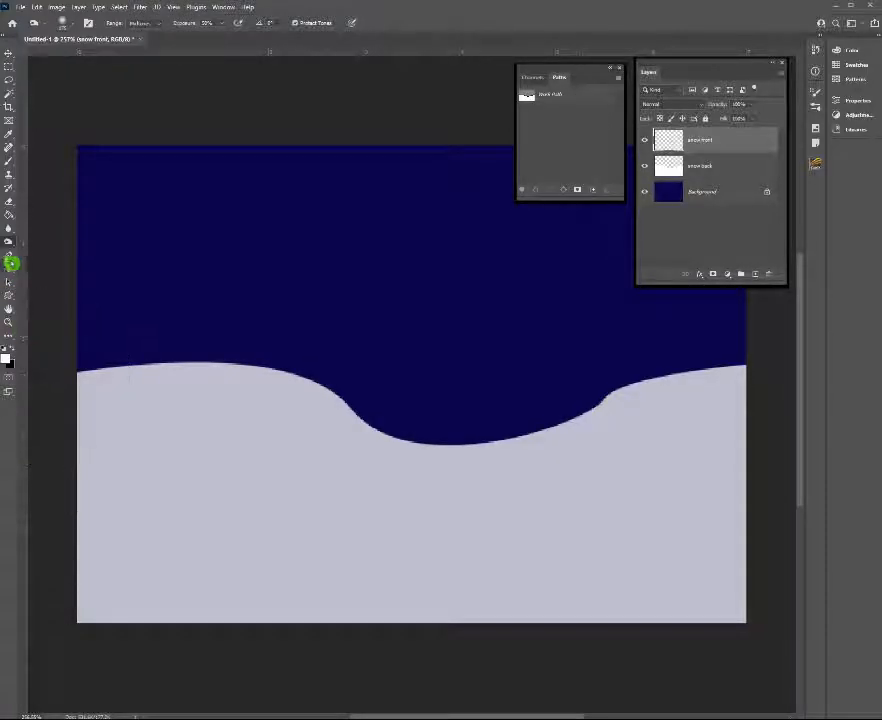
pyautogui.click(52, 436)
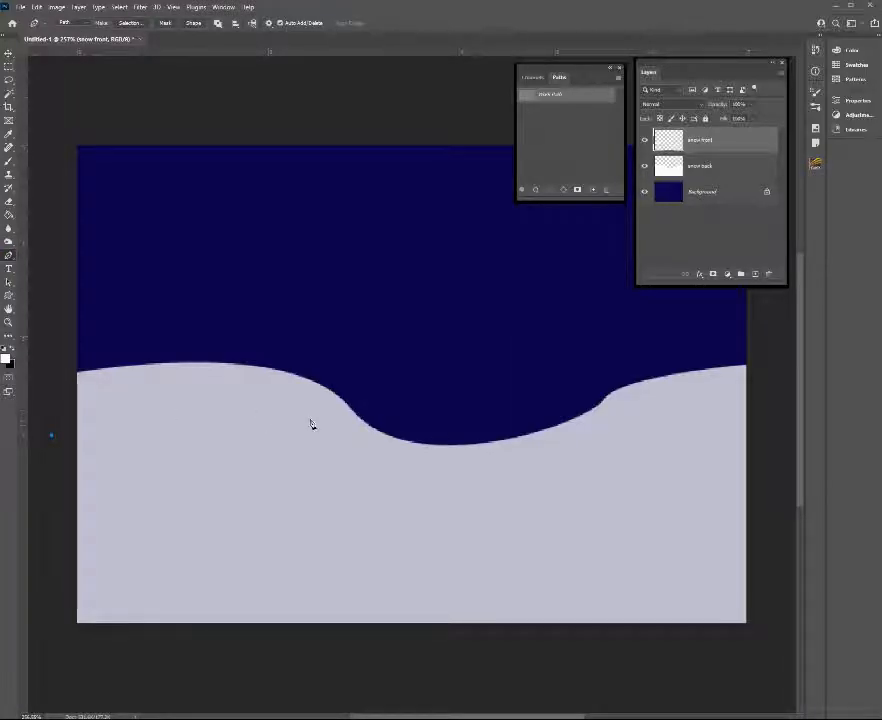
pyautogui.moveTo(362, 389); pyautogui.dragTo(425, 404)
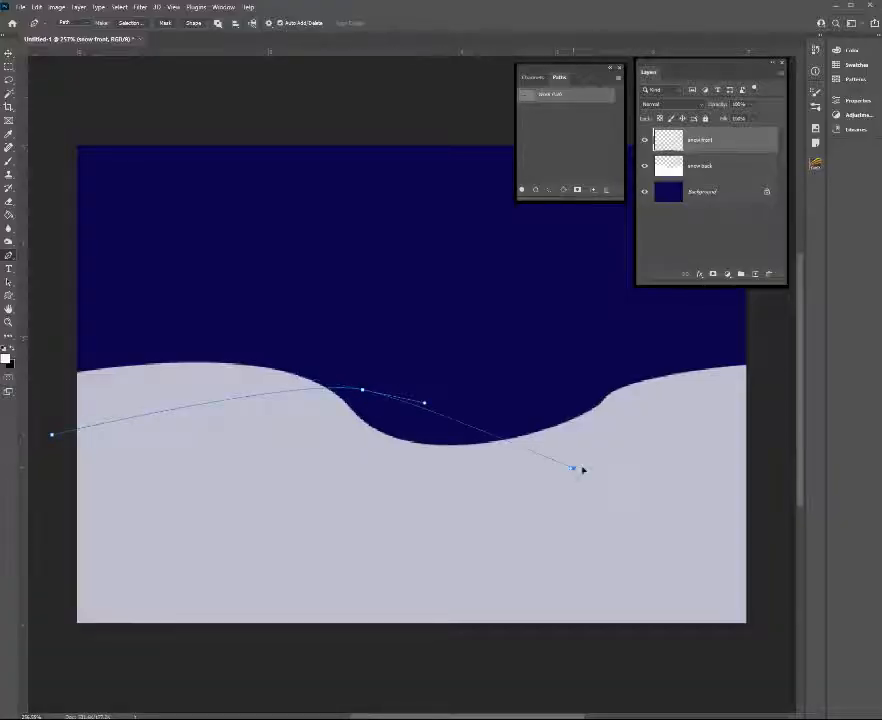
pyautogui.moveTo(583, 469); pyautogui.dragTo(618, 452)
pyautogui.click(762, 363)
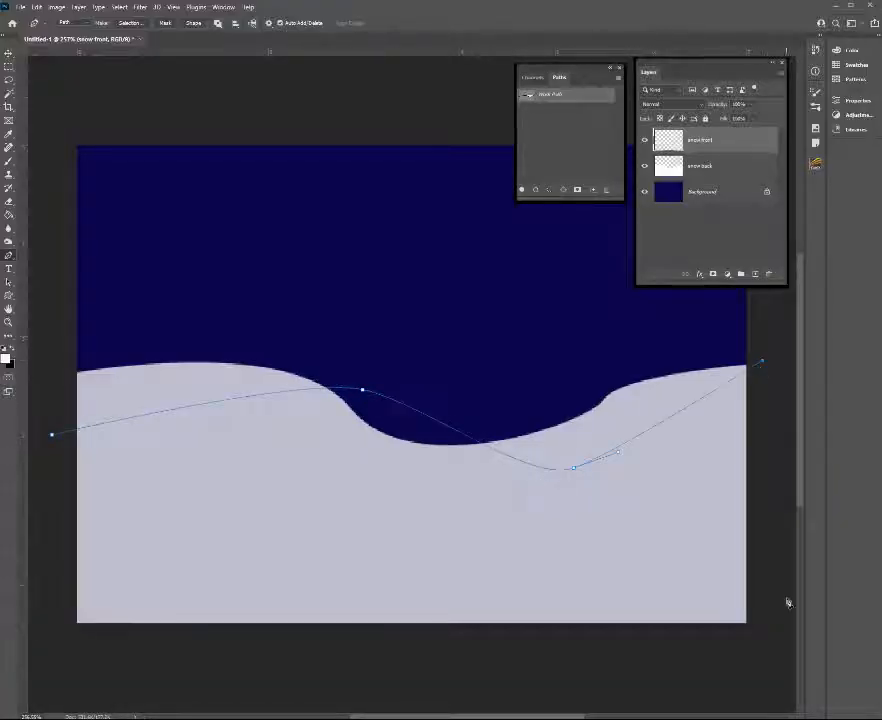
pyautogui.click(767, 647)
pyautogui.click(56, 651)
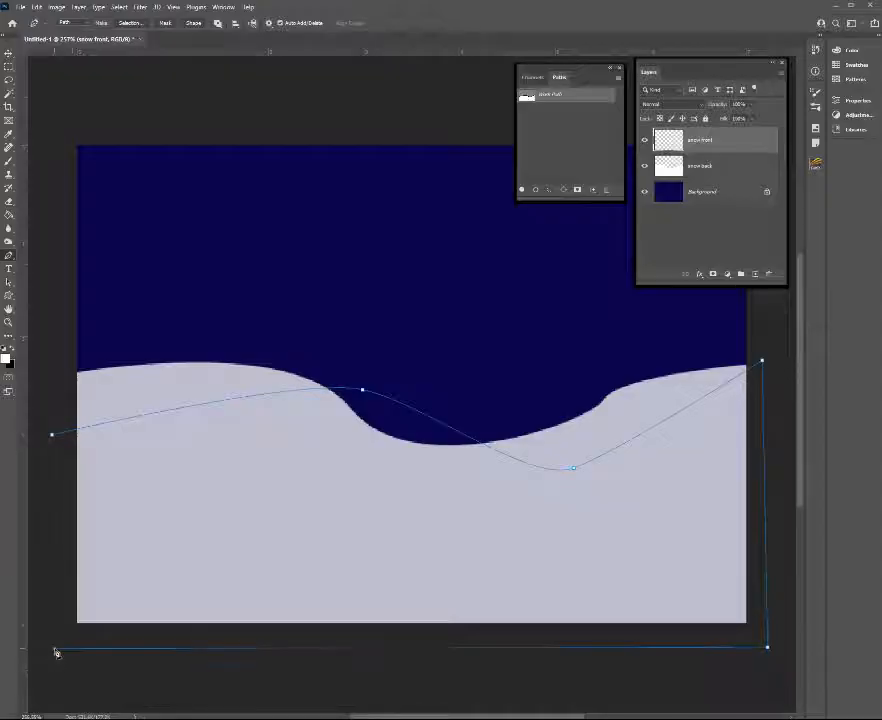
pyautogui.click(53, 439)
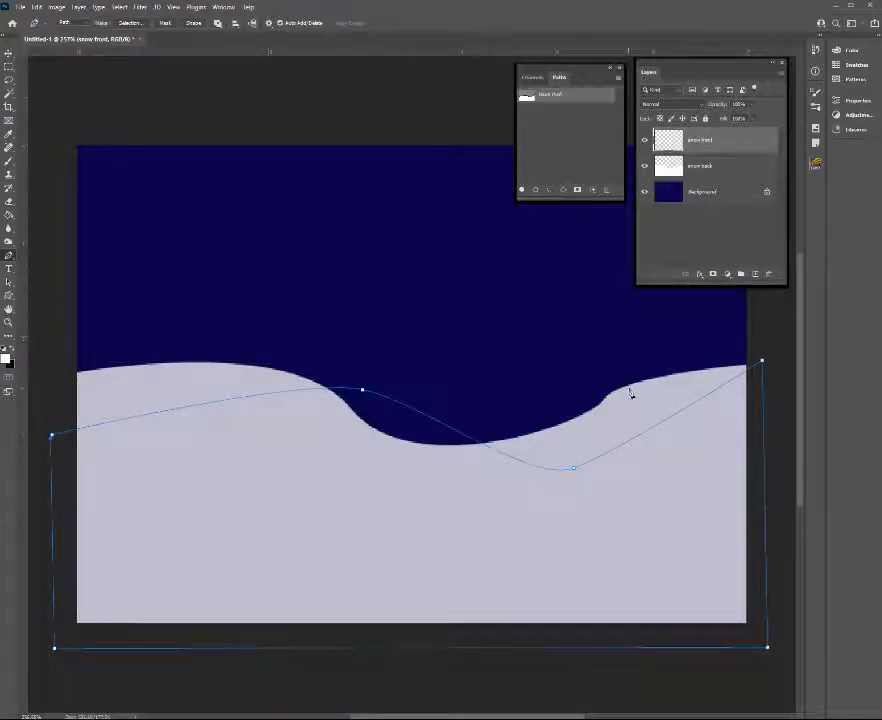
pyautogui.click(52, 438)
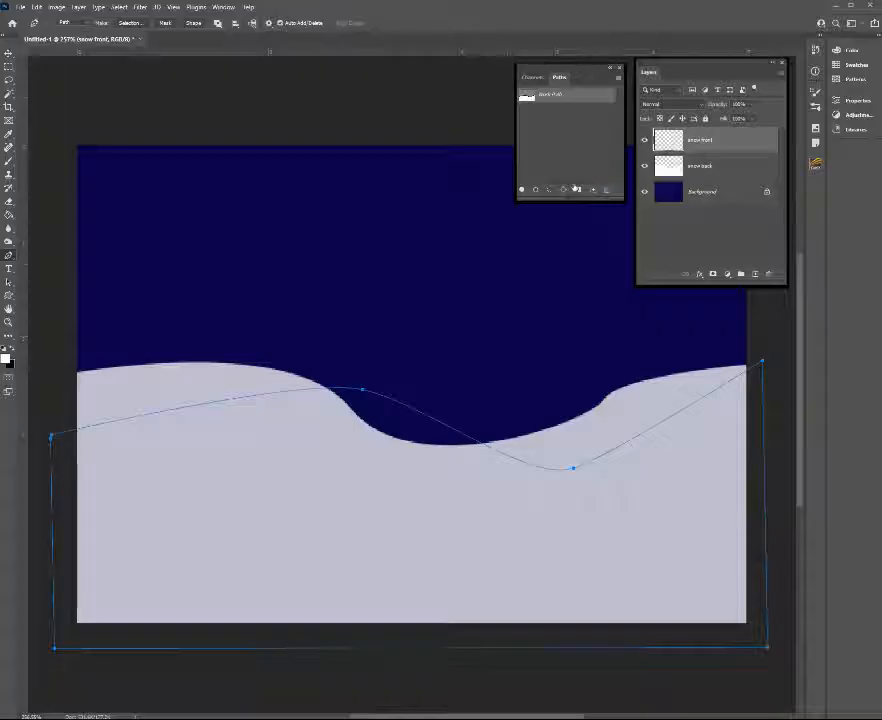
# Fill the second hill path with white on the "snow front" layer and deselect the path
pyautogui.click(521, 193)
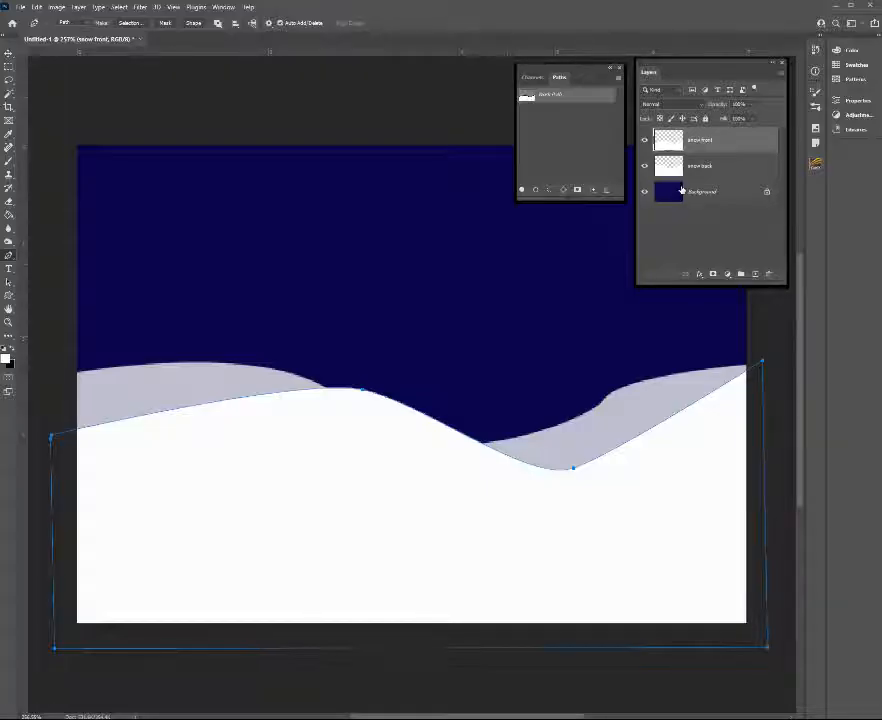
pyautogui.click(553, 135)
pyautogui.click(570, 135)
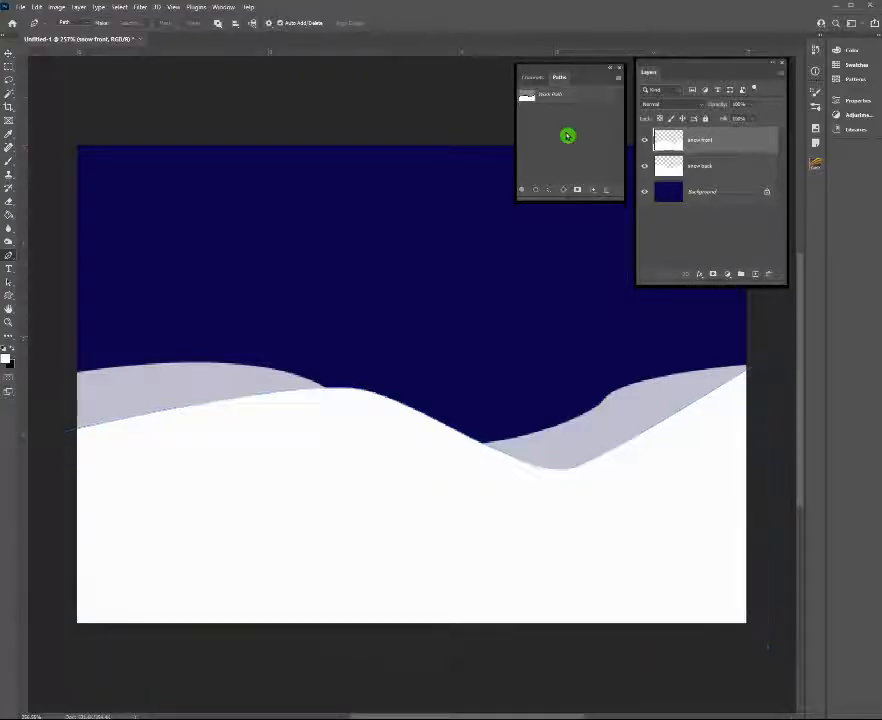
# Add a new layer above "snow front" and rename it "tree"
pyautogui.click(755, 275)
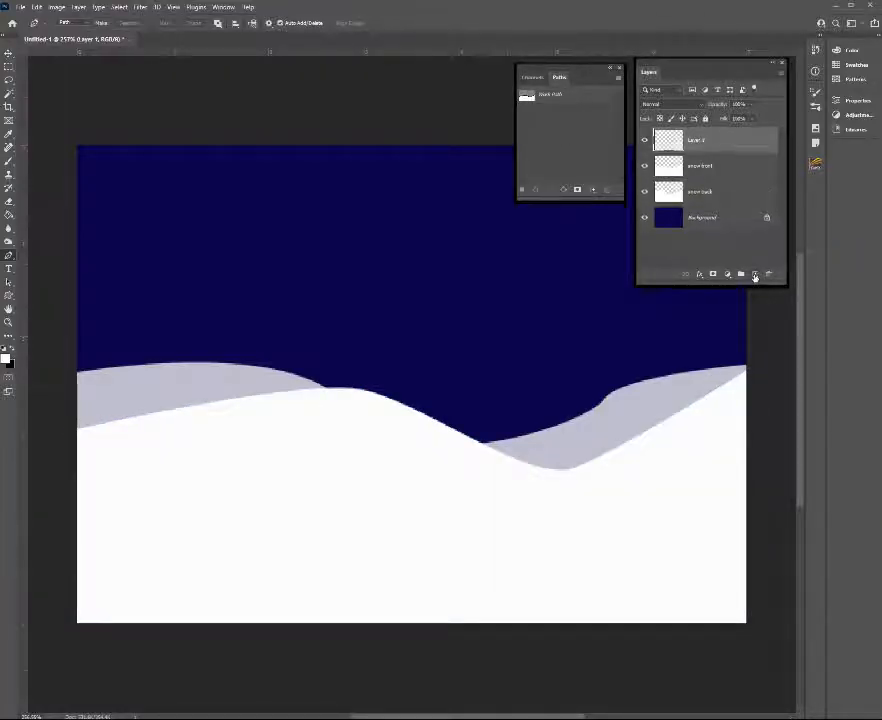
pyautogui.doubleClick(703, 143)
pyautogui.write('tree')
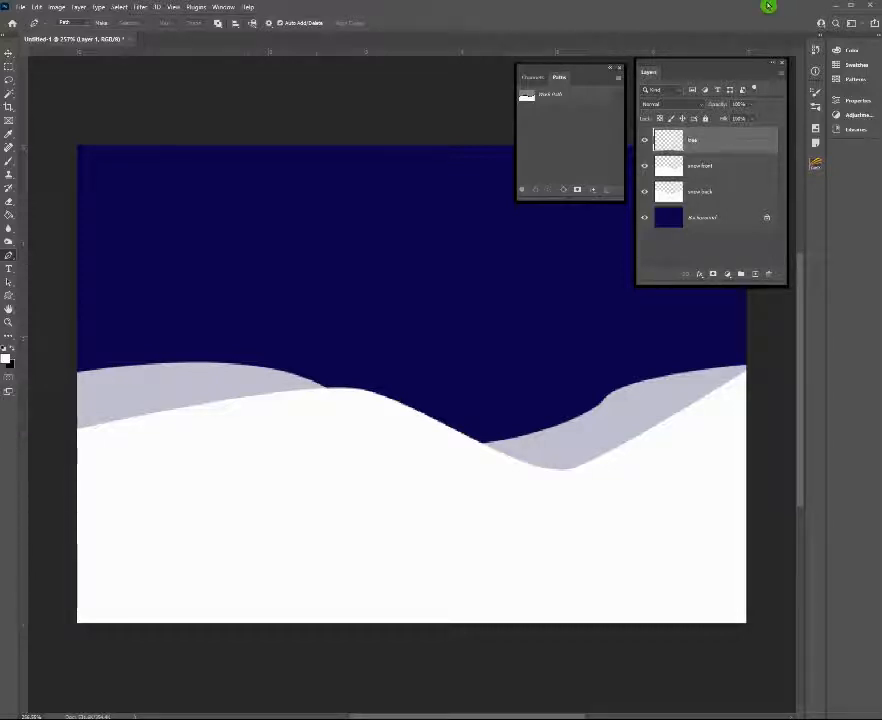
pyautogui.click(419, 428)
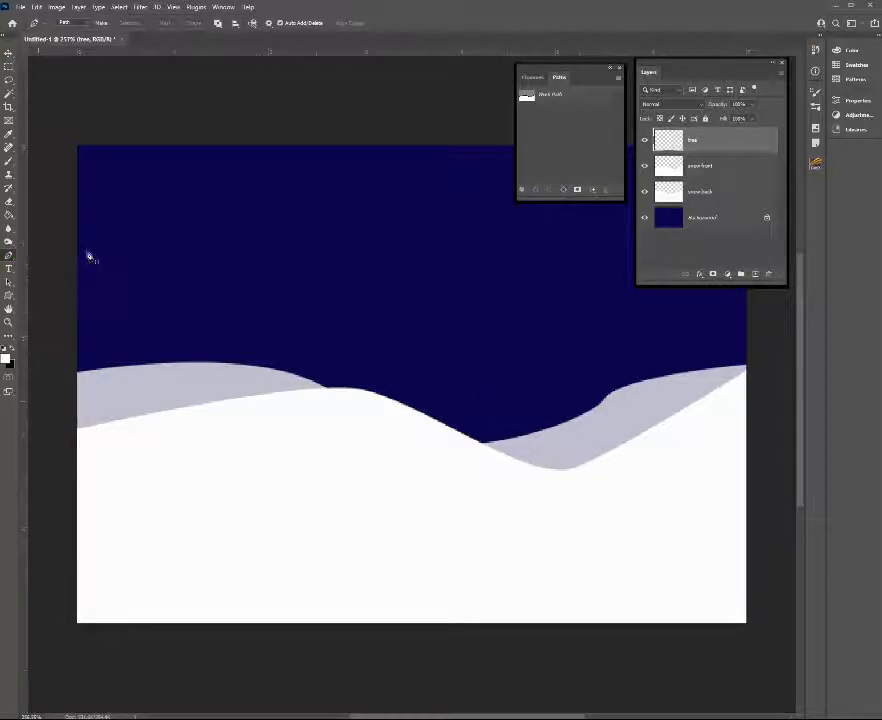
# Draw an open zigzag spiral Pen path shaped like a tree, with curved loops widening from the night sky down onto the front snow hill
pyautogui.click(530, 216)
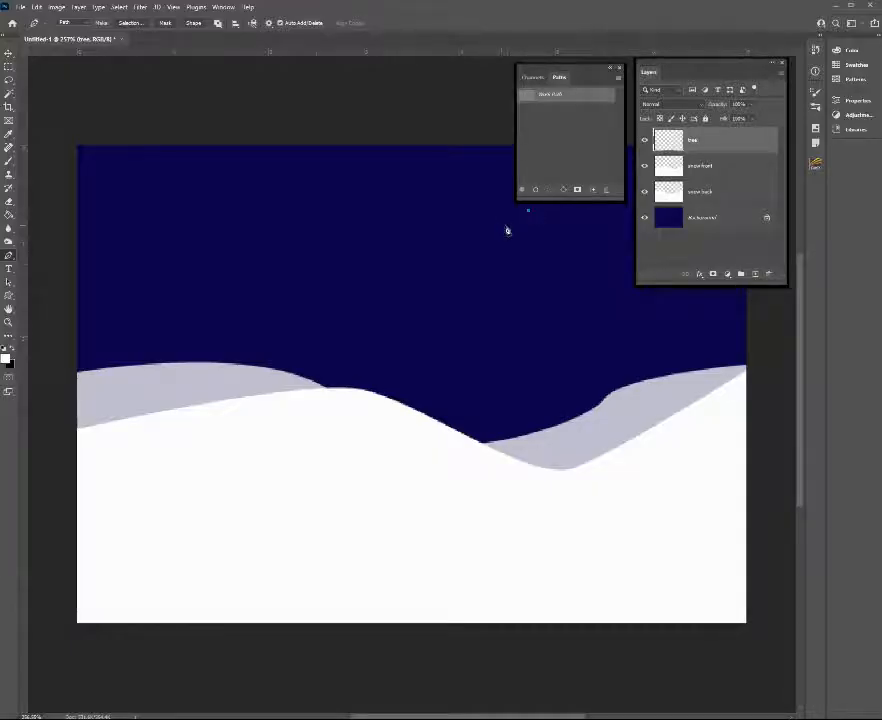
pyautogui.moveTo(502, 212); pyautogui.dragTo(504, 236)
pyautogui.moveTo(547, 236); pyautogui.dragTo(546, 215)
pyautogui.moveTo(495, 241); pyautogui.dragTo(493, 252)
pyautogui.moveTo(557, 250); pyautogui.dragTo(557, 236)
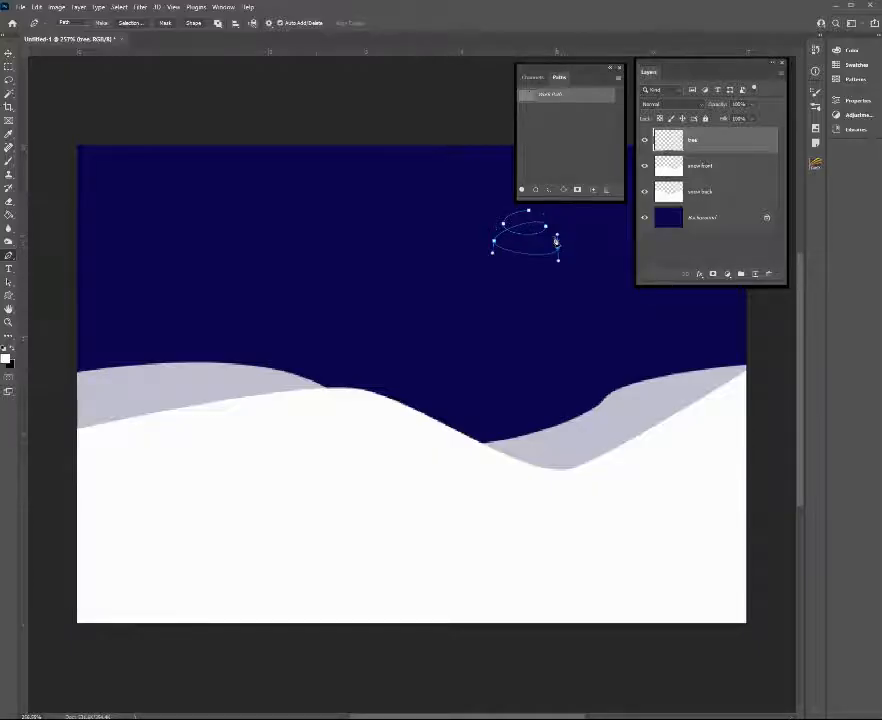
pyautogui.moveTo(482, 261); pyautogui.dragTo(482, 276)
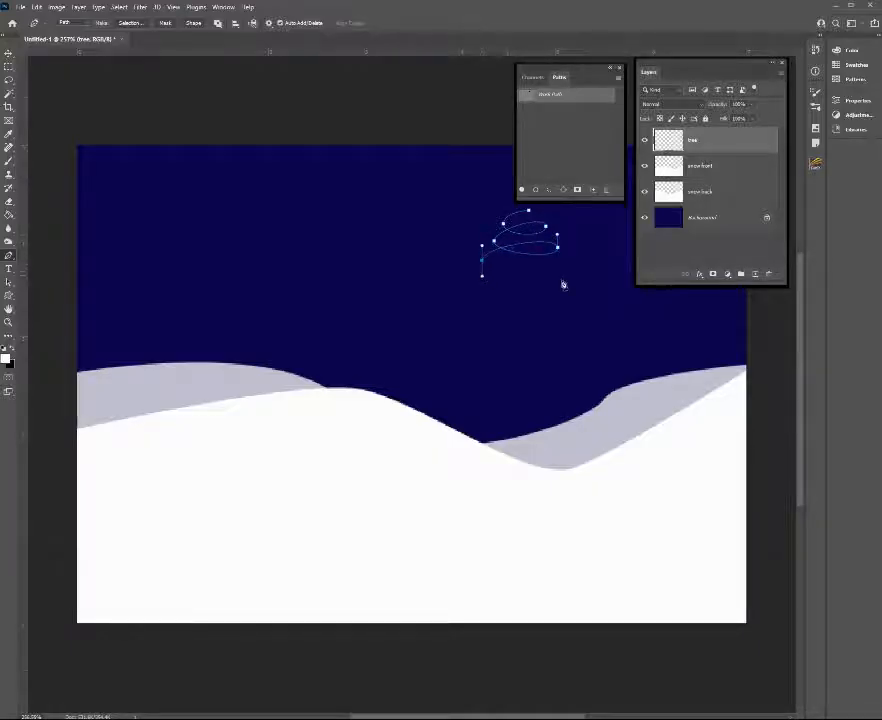
pyautogui.moveTo(568, 269); pyautogui.dragTo(570, 263)
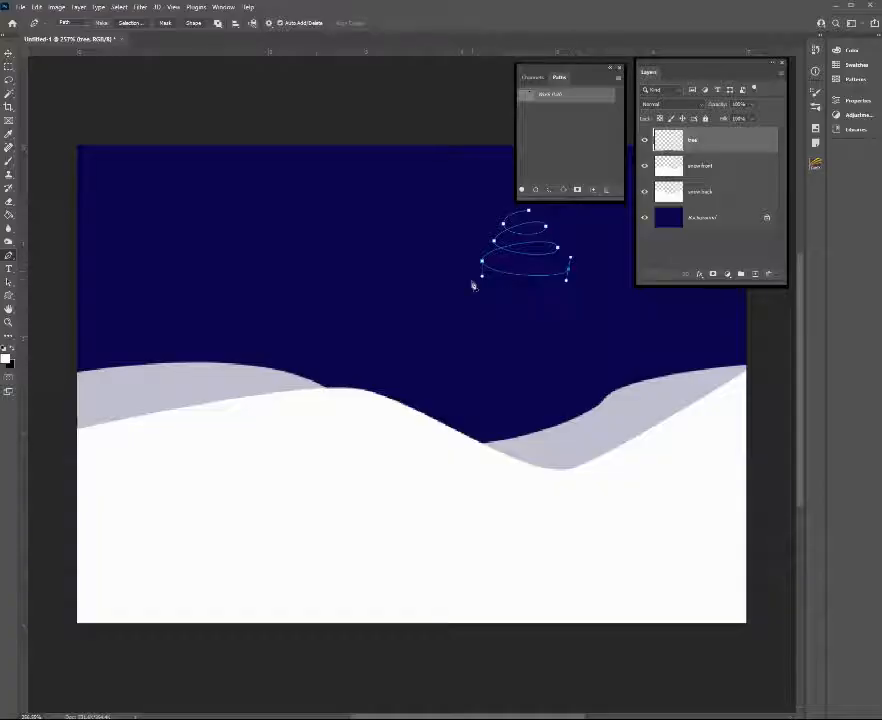
pyautogui.moveTo(470, 264); pyautogui.dragTo(470, 297)
pyautogui.moveTo(576, 289); pyautogui.dragTo(576, 275)
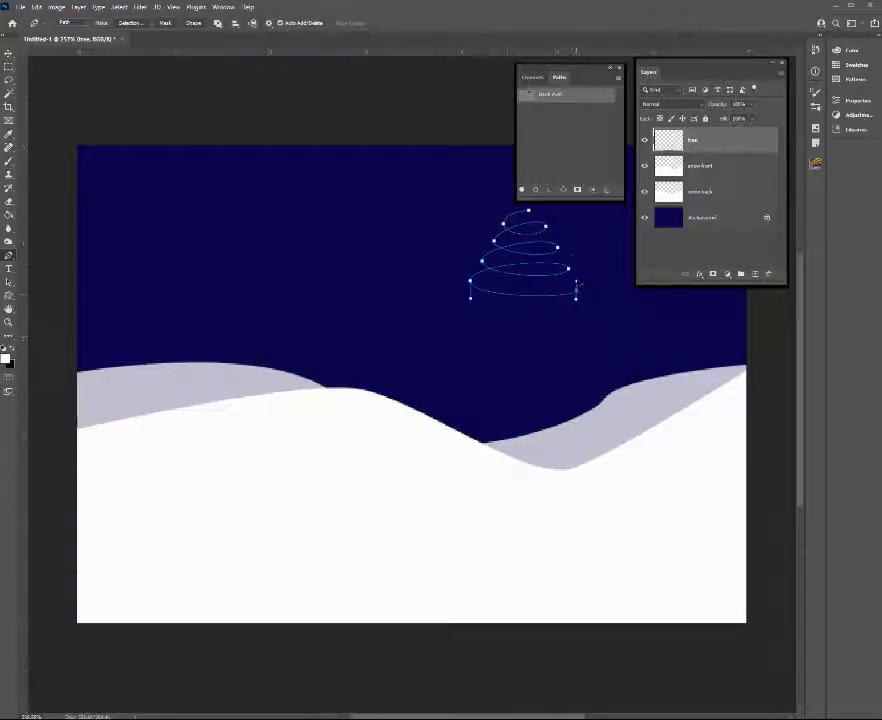
pyautogui.moveTo(459, 281); pyautogui.dragTo(462, 325)
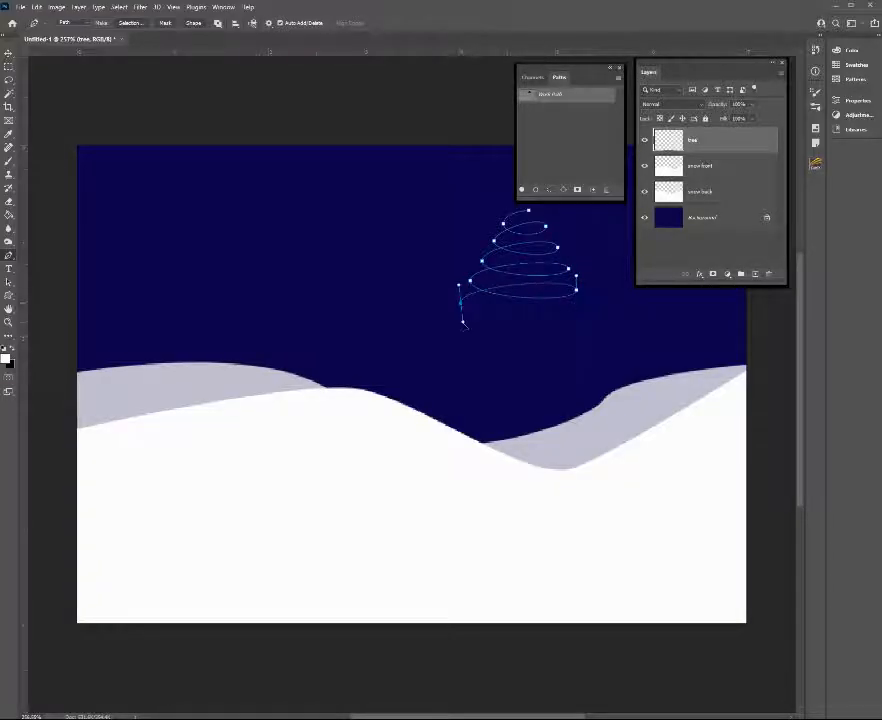
pyautogui.moveTo(582, 324); pyautogui.dragTo(580, 344)
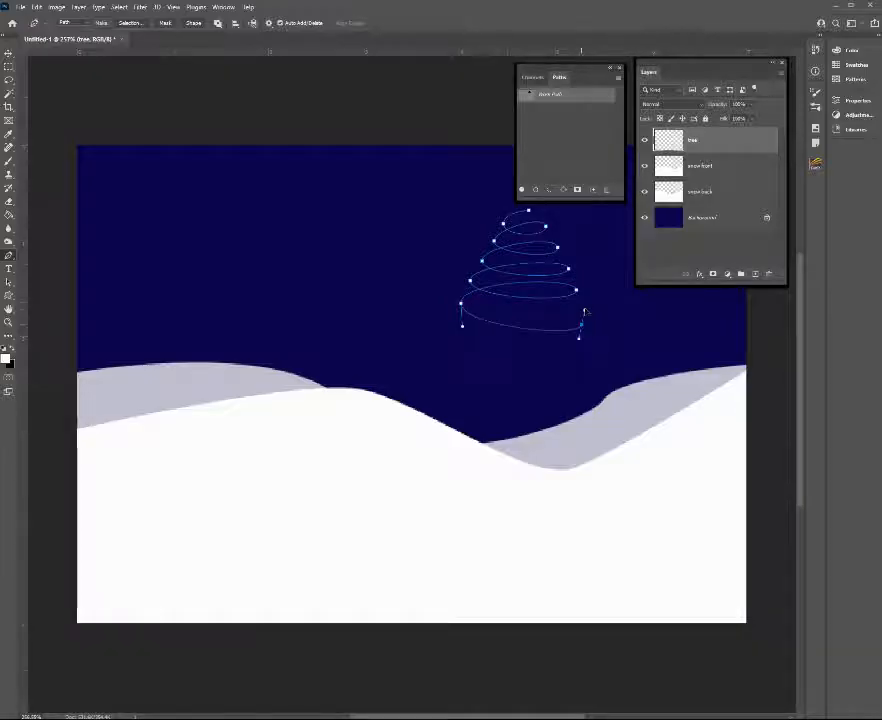
pyautogui.moveTo(441, 332); pyautogui.dragTo(437, 356)
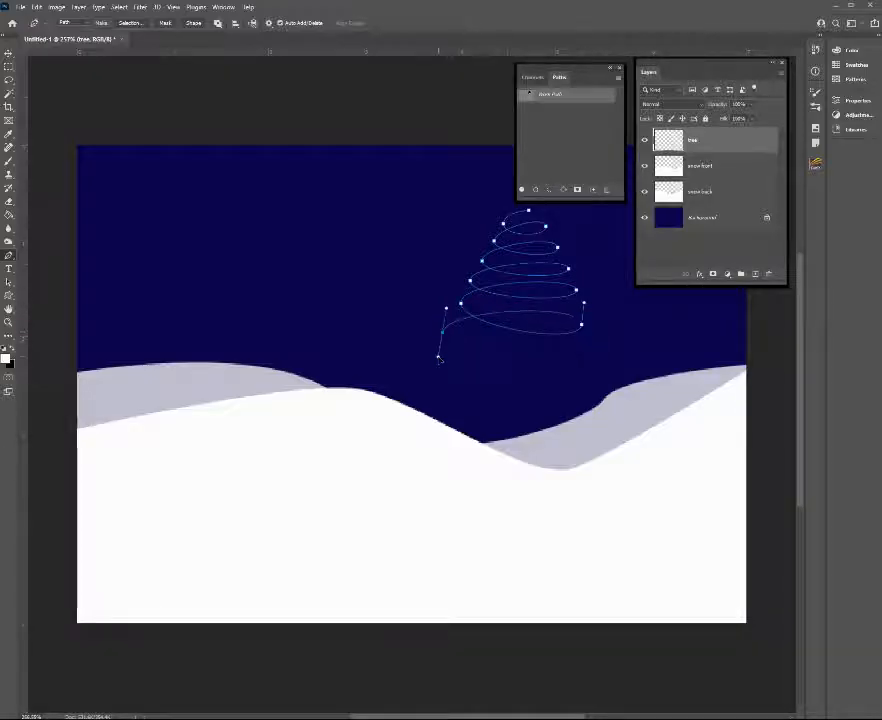
pyautogui.moveTo(600, 353); pyautogui.dragTo(602, 327)
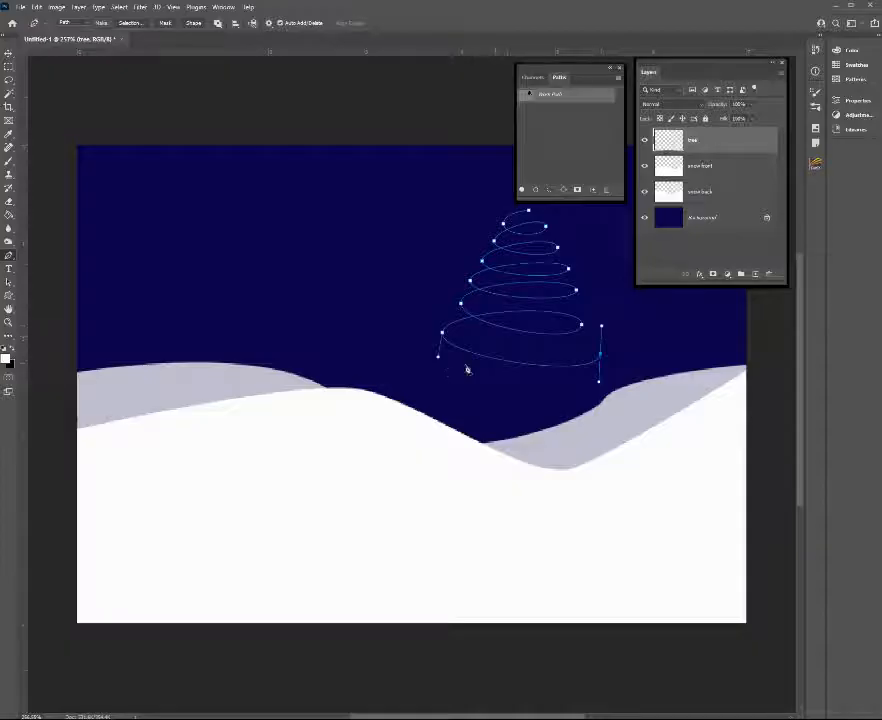
pyautogui.moveTo(447, 369); pyautogui.dragTo(428, 393)
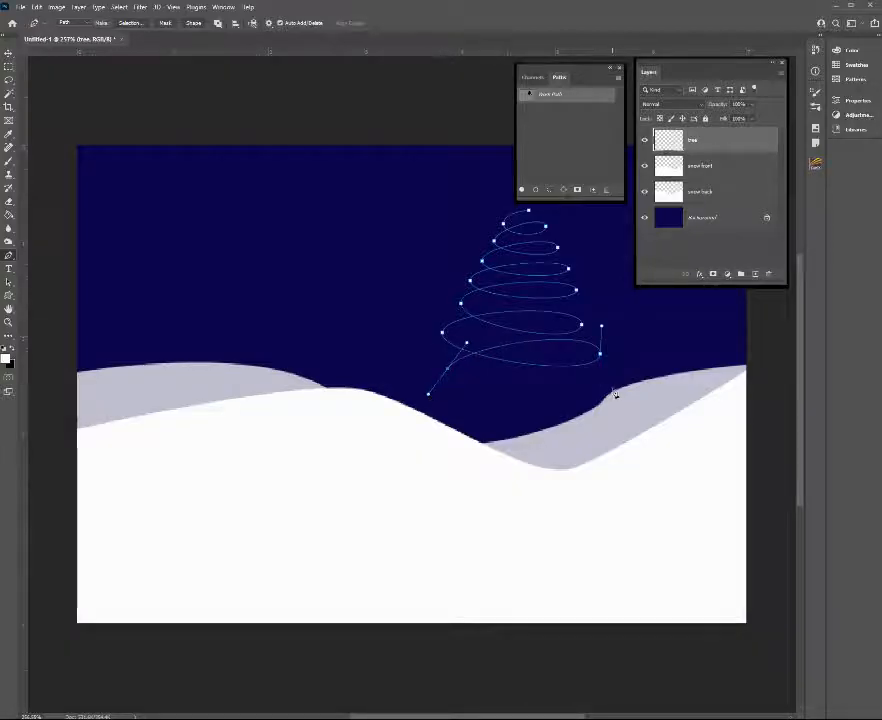
pyautogui.moveTo(612, 389); pyautogui.dragTo(611, 357)
pyautogui.moveTo(463, 413); pyautogui.dragTo(461, 447)
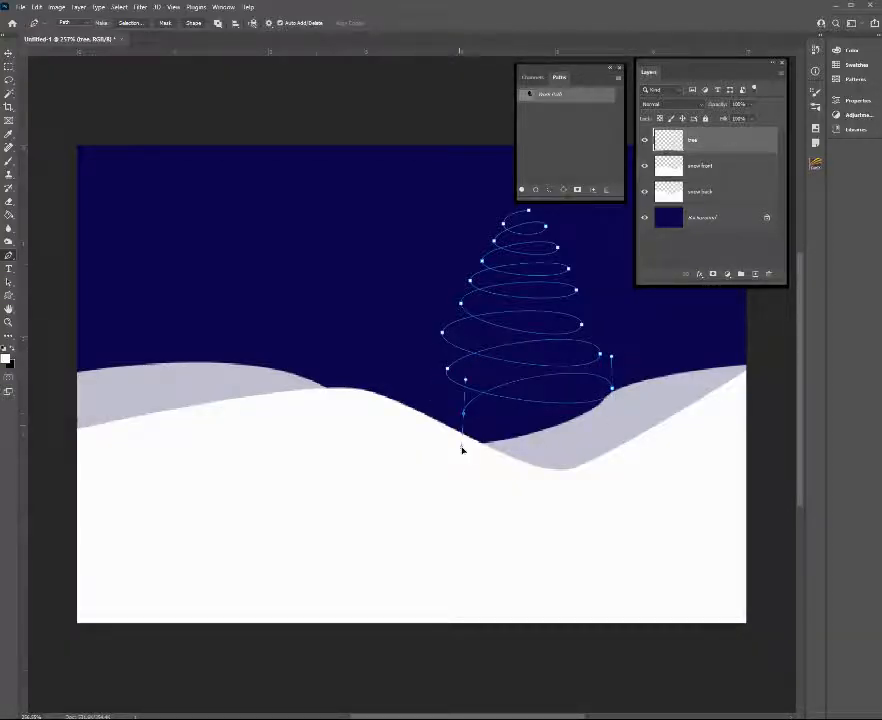
pyautogui.moveTo(602, 426); pyautogui.dragTo(598, 399)
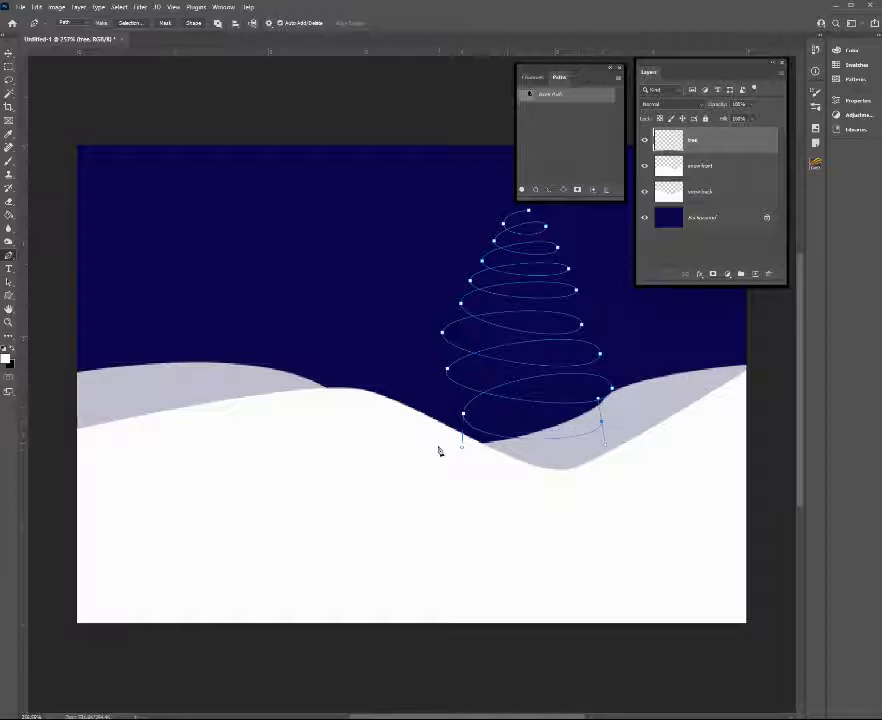
pyautogui.moveTo(437, 448); pyautogui.dragTo(450, 475)
pyautogui.moveTo(665, 459); pyautogui.dragTo(678, 481)
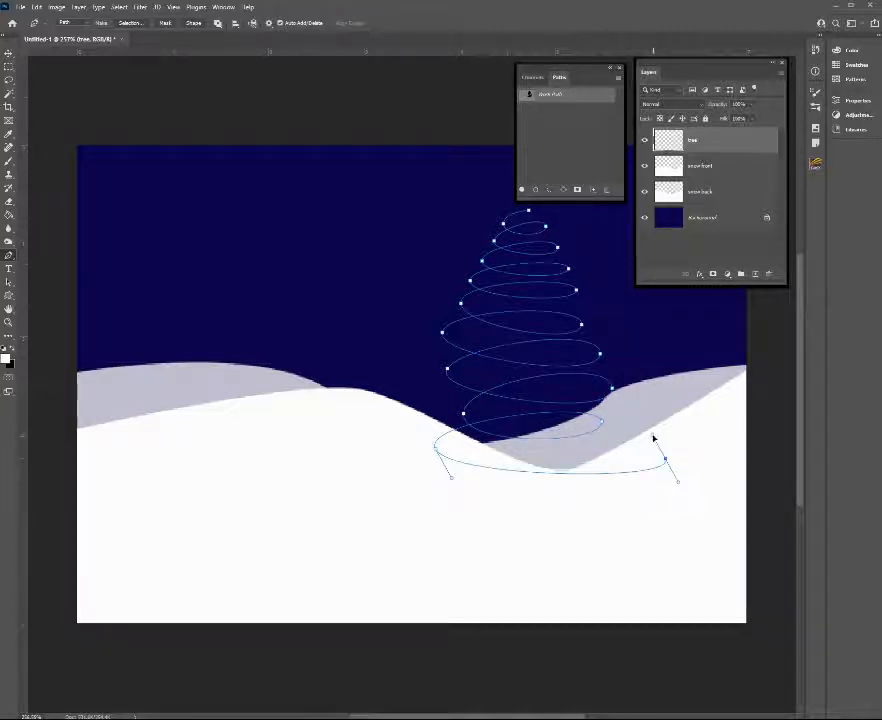
pyautogui.moveTo(415, 478); pyautogui.dragTo(409, 502)
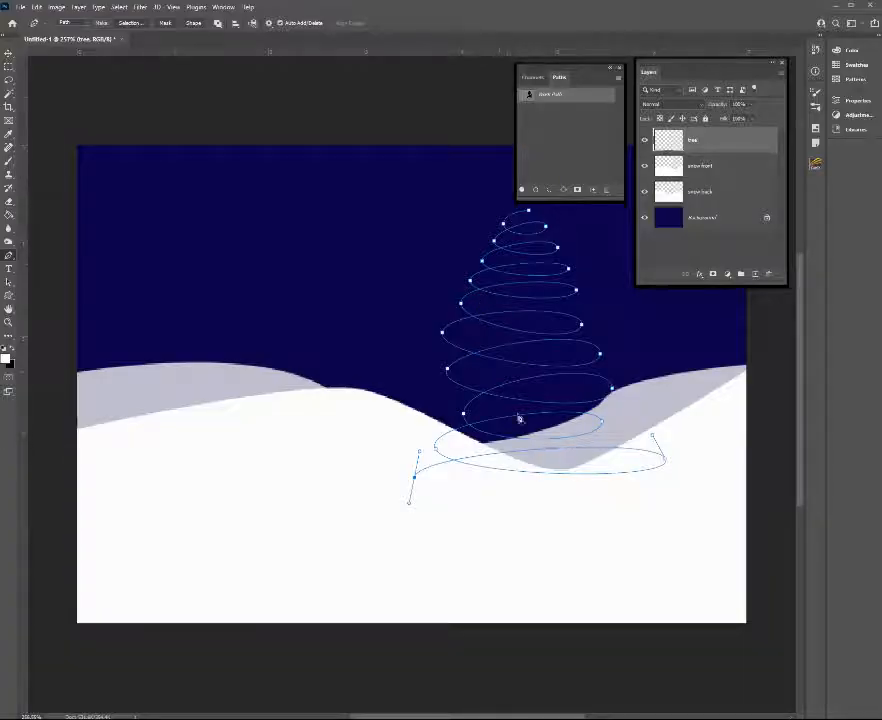
# Move the outer anchor points of the spiral's lower middle loops outward and up so the loops widen evenly
pyautogui.keyDown('ctrl'); pyautogui.click(446, 372); pyautogui.keyUp('ctrl')
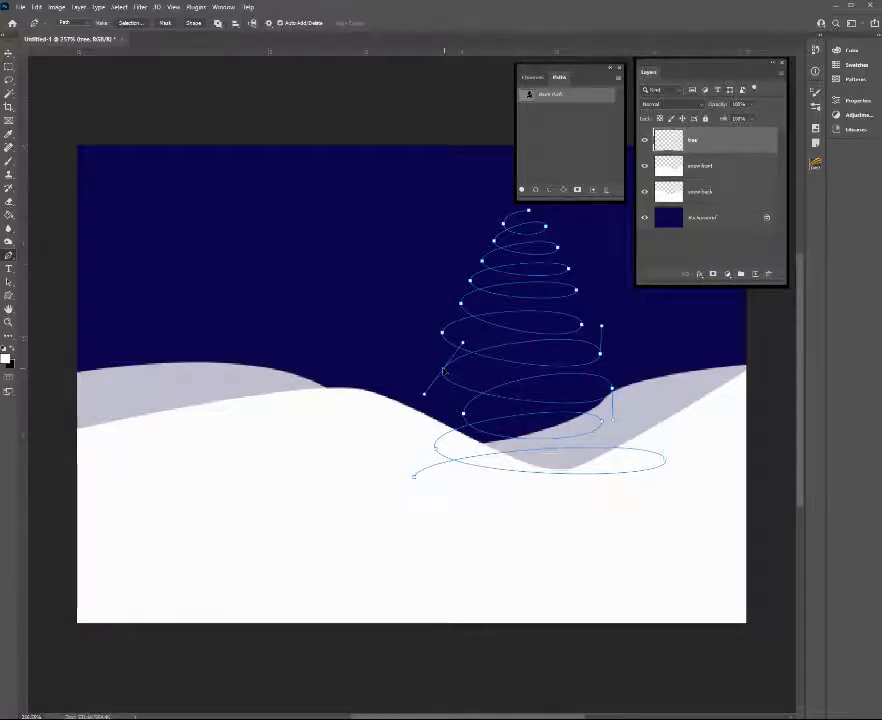
pyautogui.moveTo(444, 372); pyautogui.dragTo(424, 388)
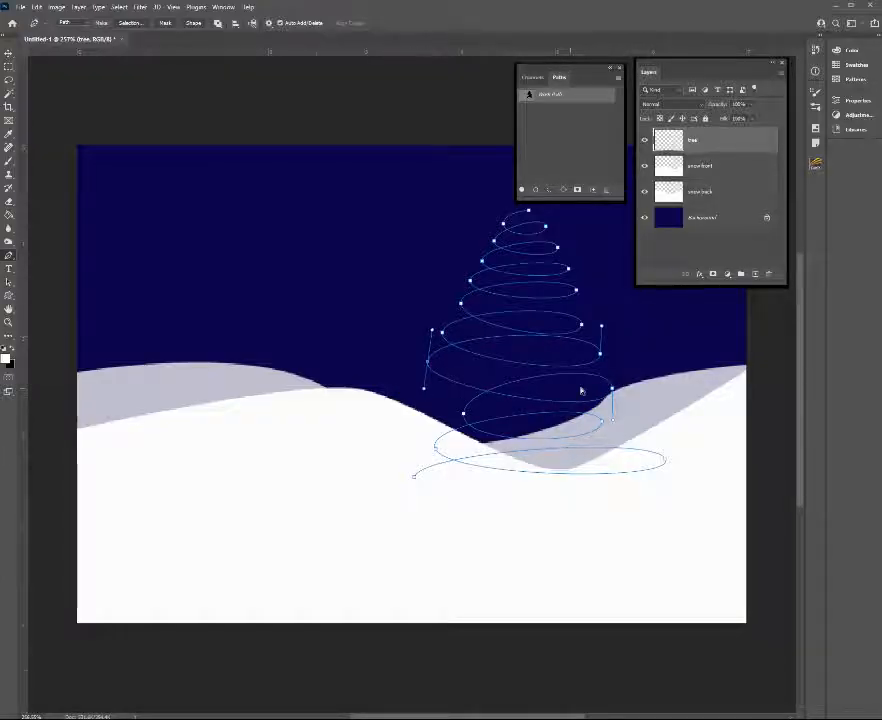
pyautogui.moveTo(614, 390); pyautogui.dragTo(615, 372)
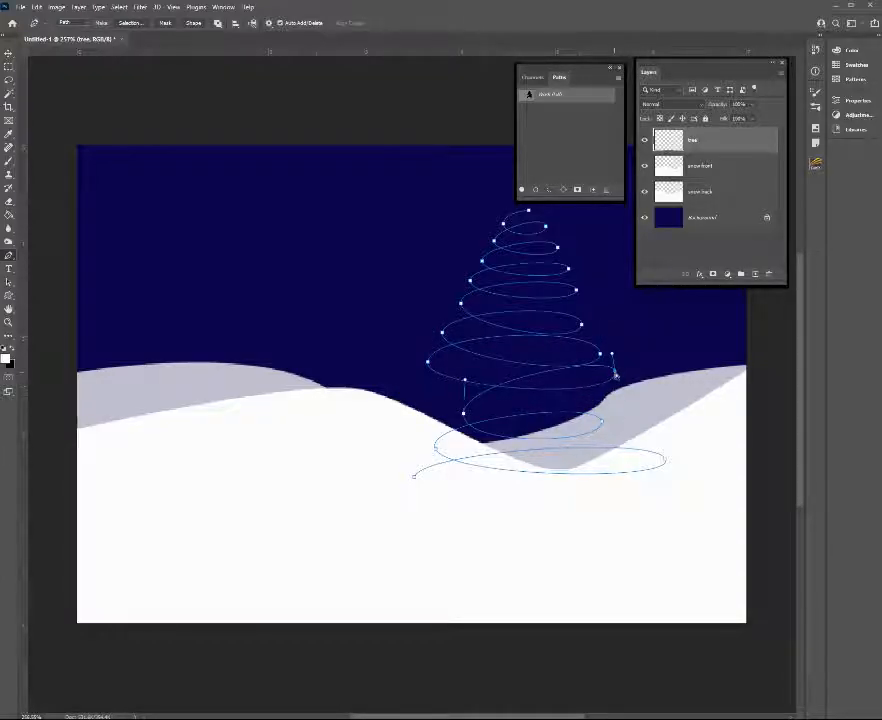
pyautogui.moveTo(465, 417); pyautogui.dragTo(420, 386)
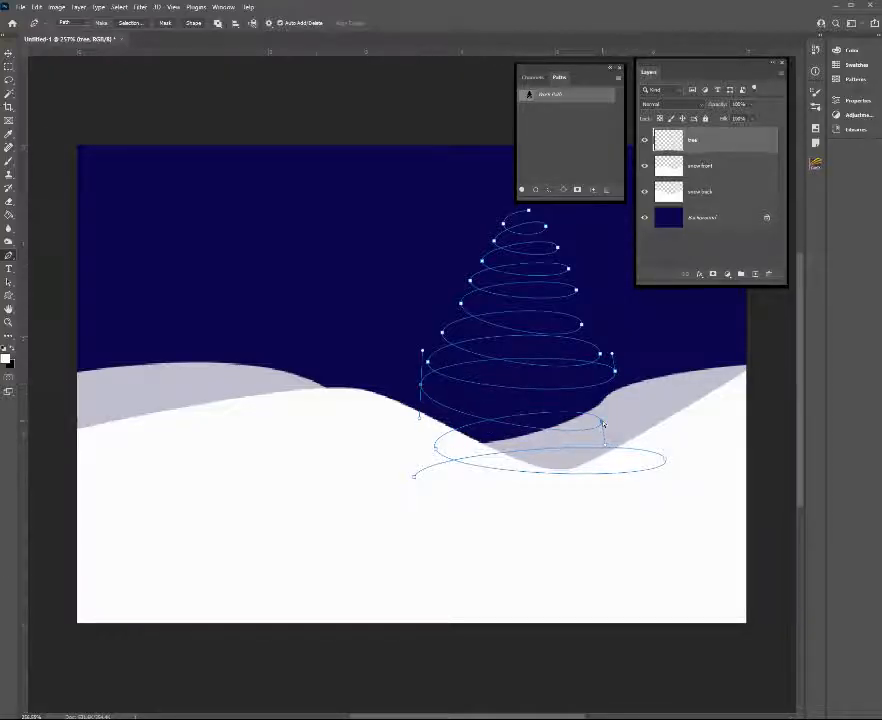
pyautogui.moveTo(603, 424); pyautogui.dragTo(625, 405)
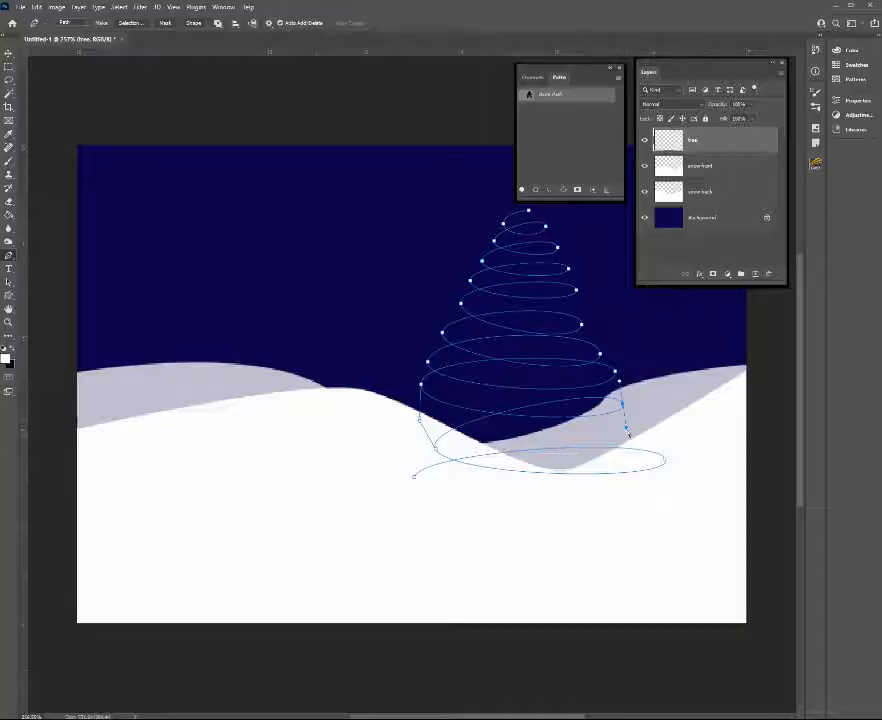
# Raise the anchor points of the spiral's lowest loops and its end point, and move the whole path slightly right and down
pyautogui.keyDown('ctrl'); pyautogui.click(615, 373); pyautogui.keyUp('ctrl')
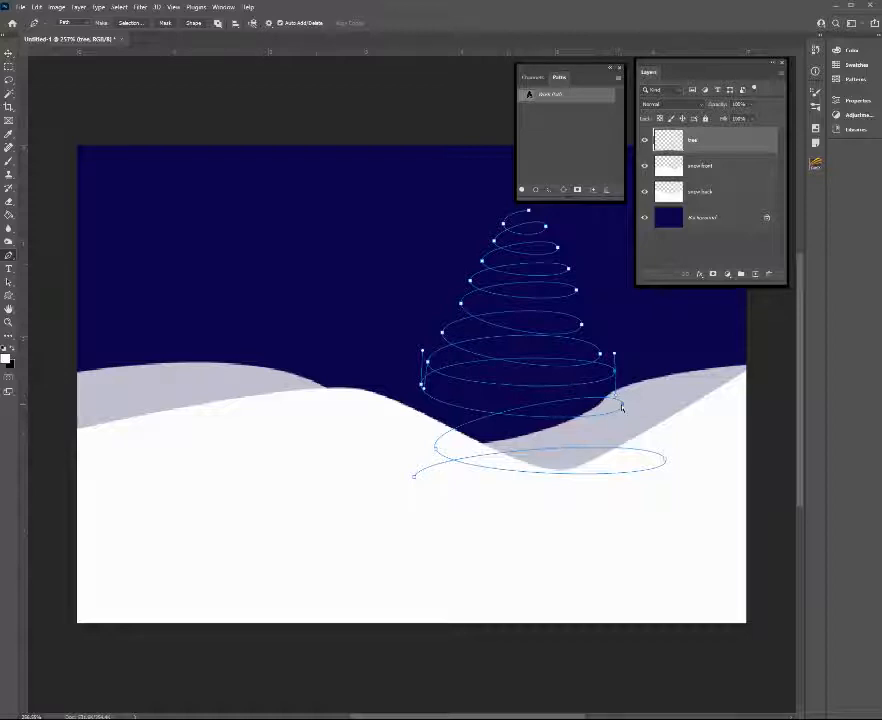
pyautogui.moveTo(622, 403); pyautogui.dragTo(414, 430)
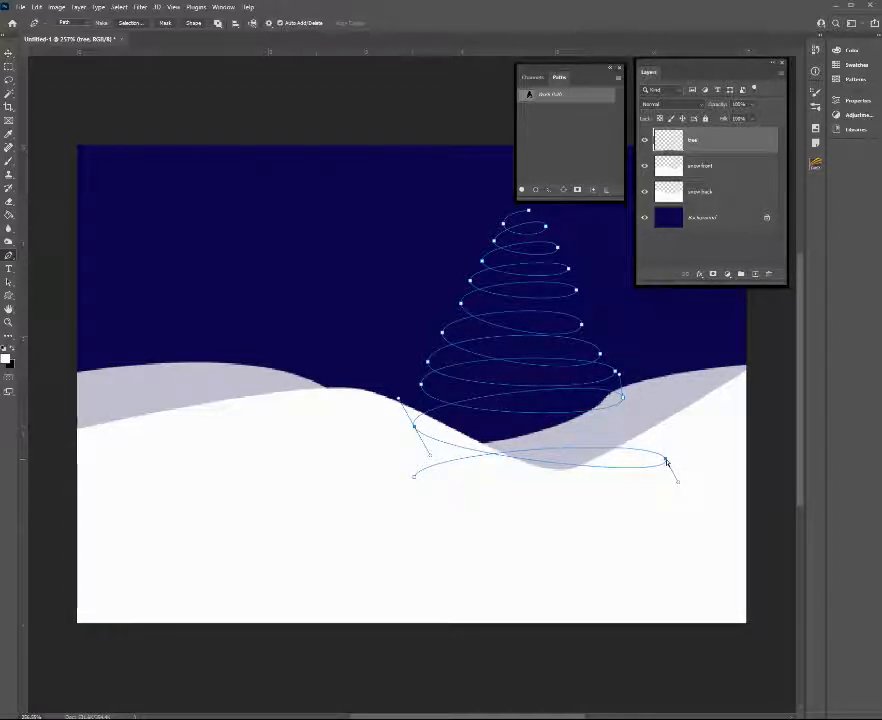
pyautogui.moveTo(668, 461); pyautogui.dragTo(636, 430)
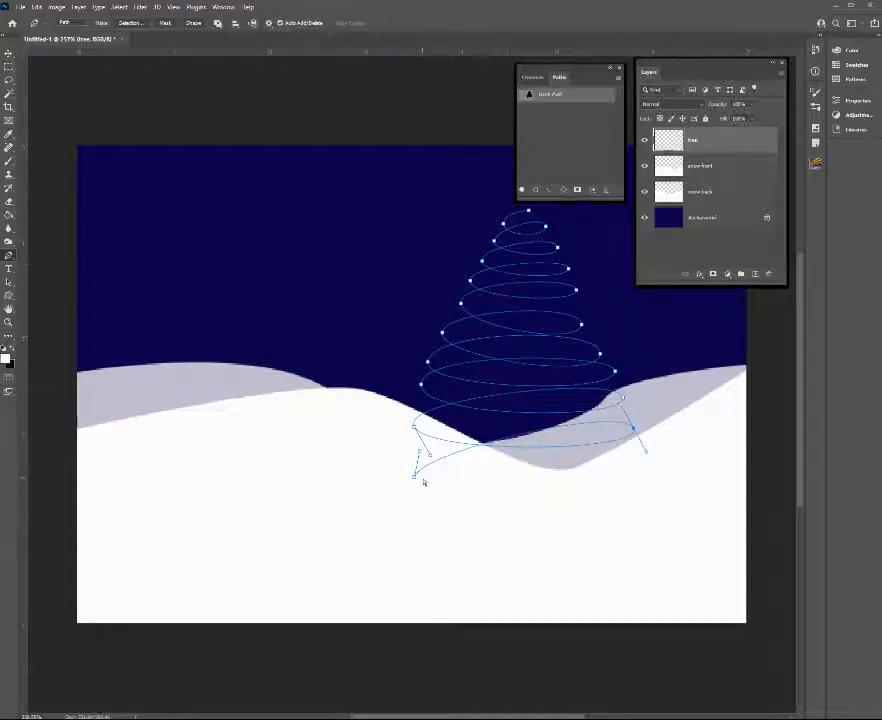
pyautogui.moveTo(415, 479); pyautogui.dragTo(411, 464)
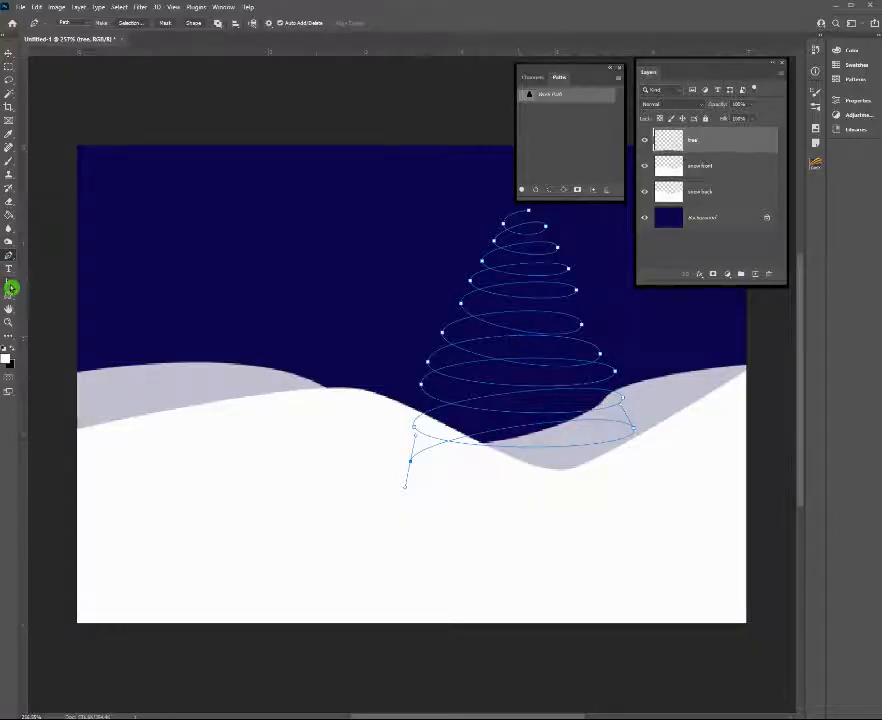
pyautogui.click(9, 281)
pyautogui.moveTo(518, 316); pyautogui.dragTo(559, 327)
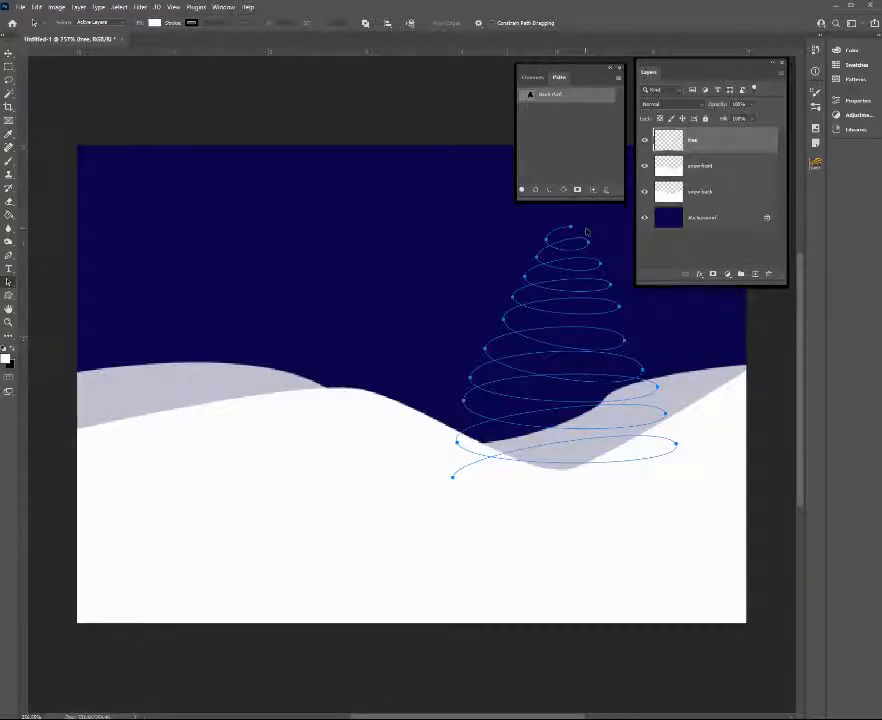
# Set the foreground color to a dark green for the tree
pyautogui.click(7, 360)
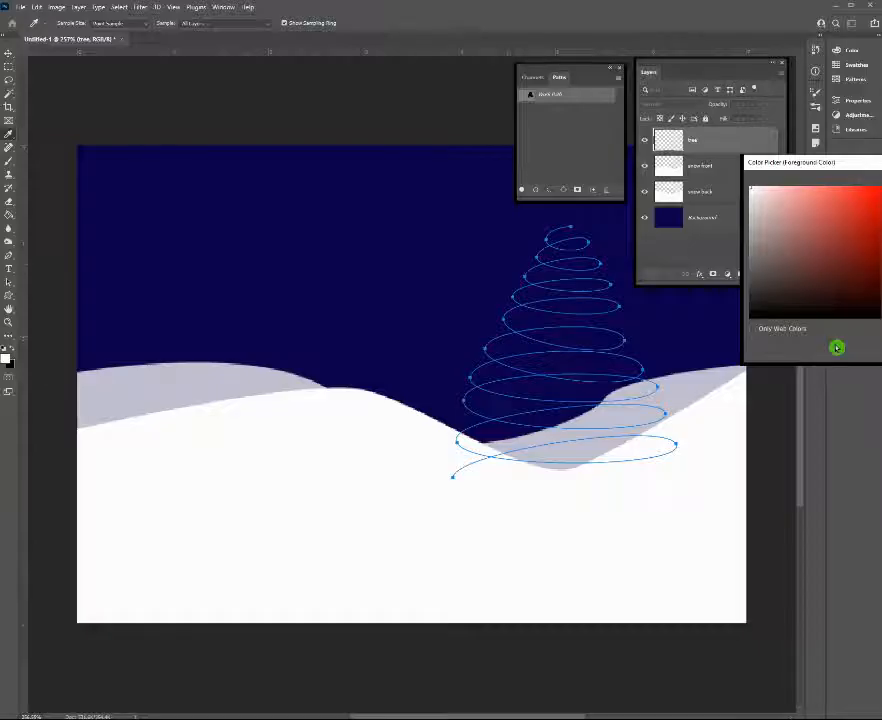
pyautogui.write('5')
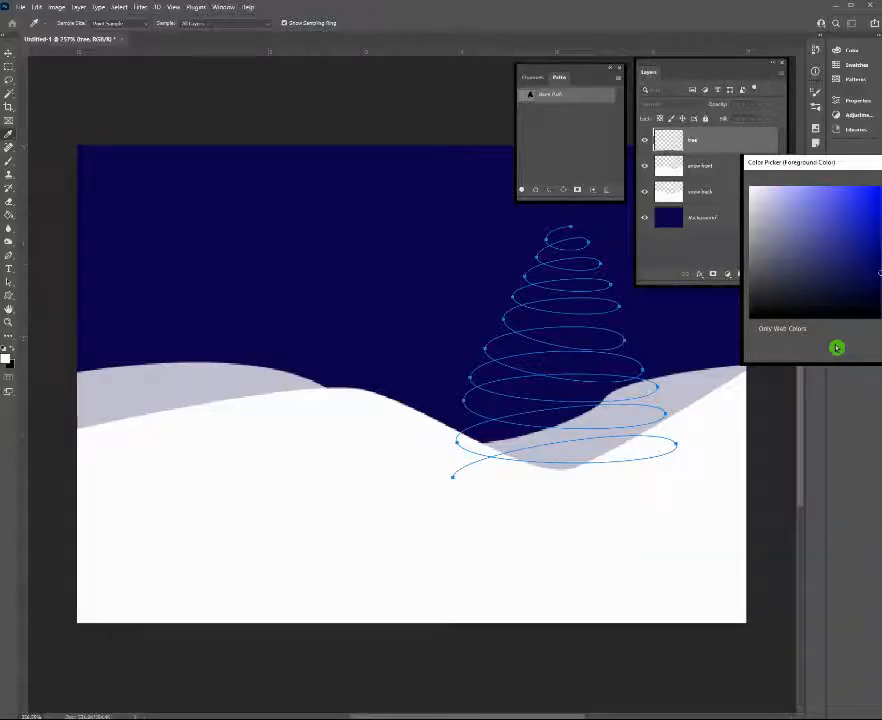
pyautogui.write('26')
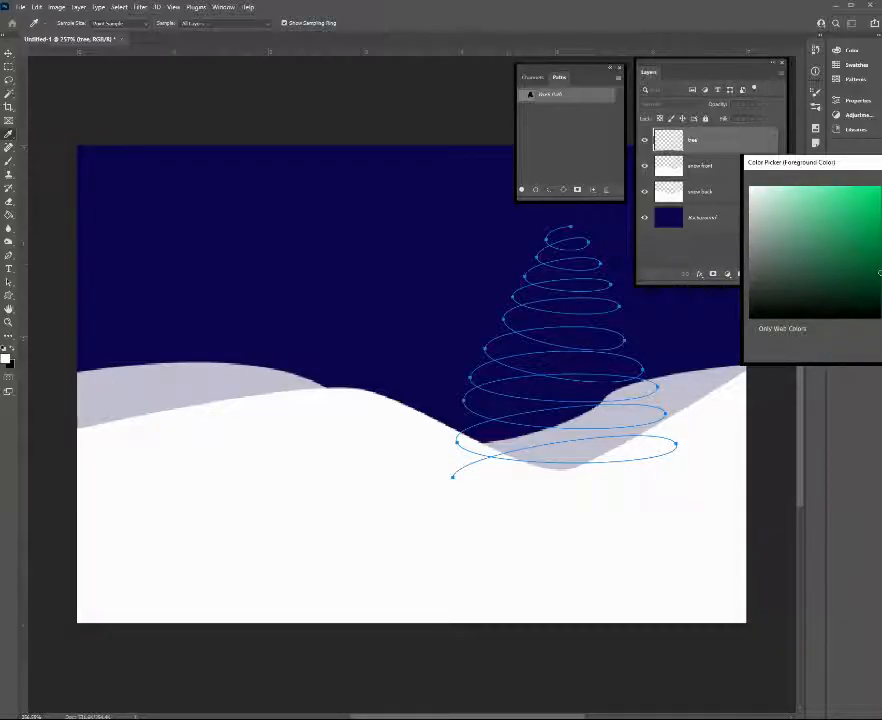
pyautogui.press('Return')
pyautogui.press('a')
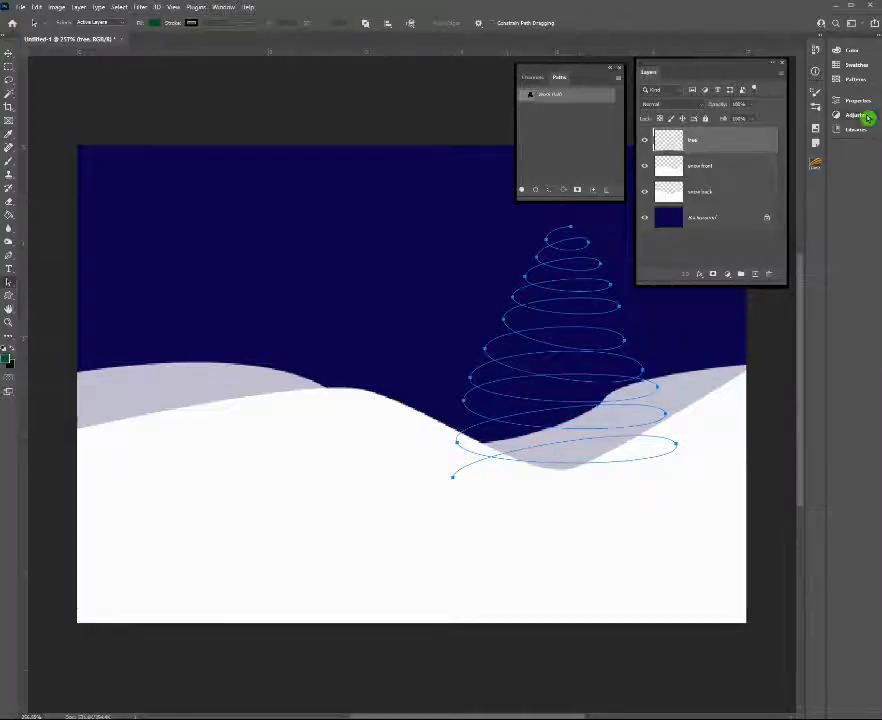
# Save the dark green foreground color as a new swatch named "tree green"
pyautogui.click(858, 66)
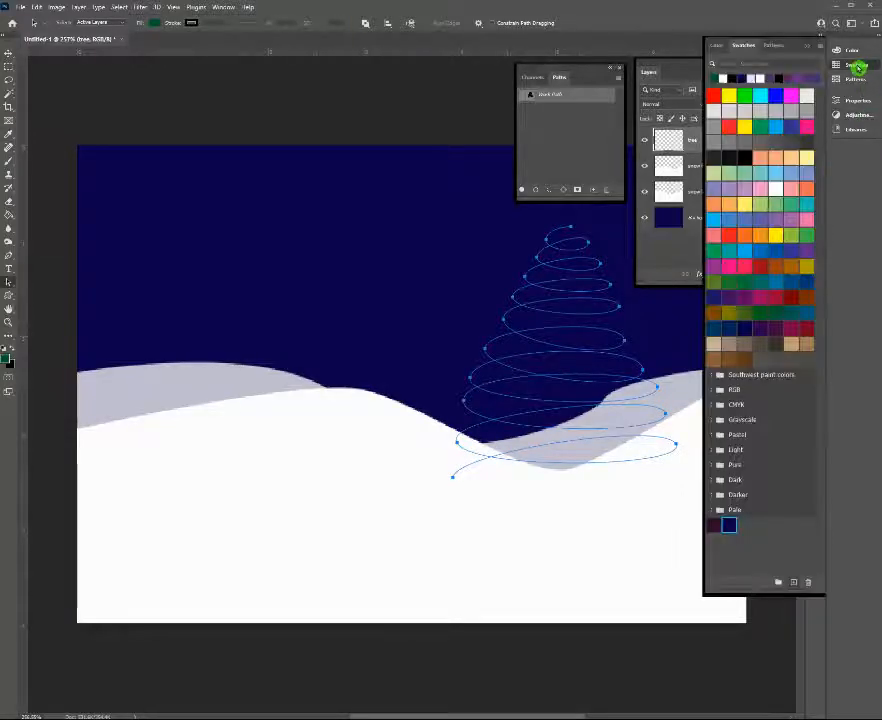
pyautogui.click(794, 583)
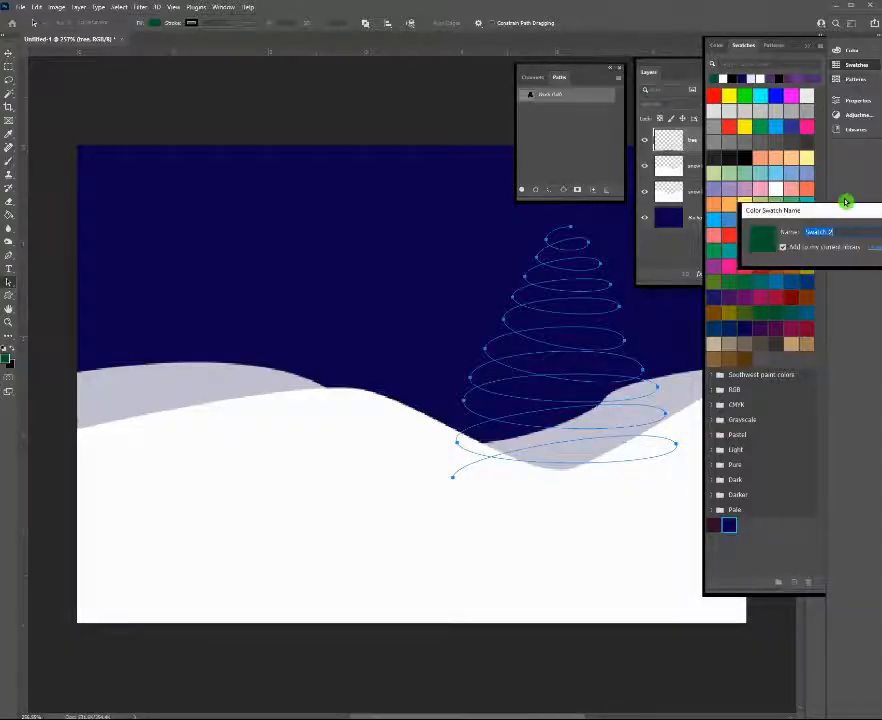
pyautogui.write('tree green')
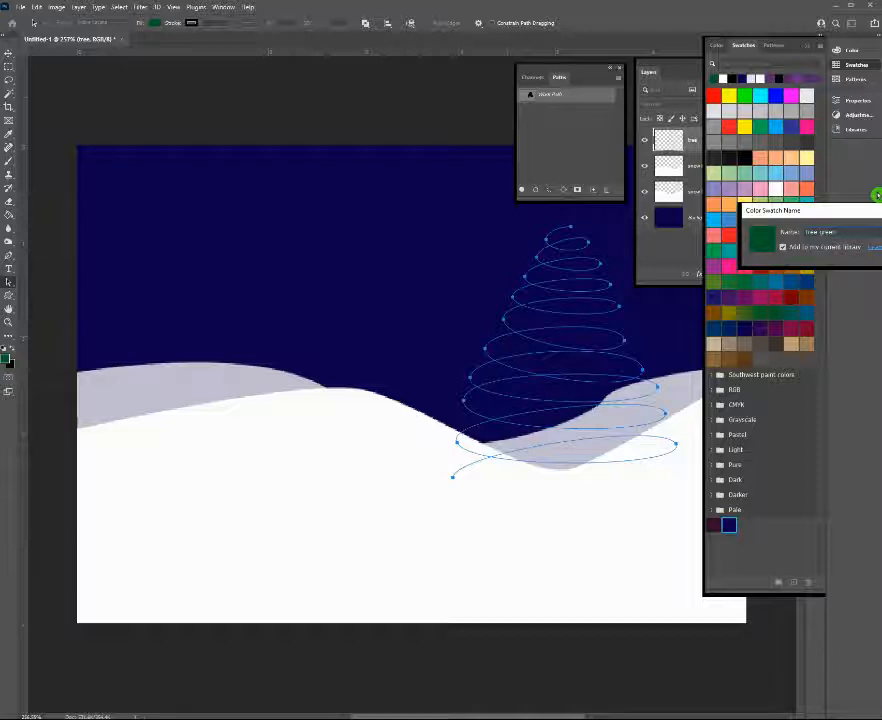
pyautogui.press('Return')
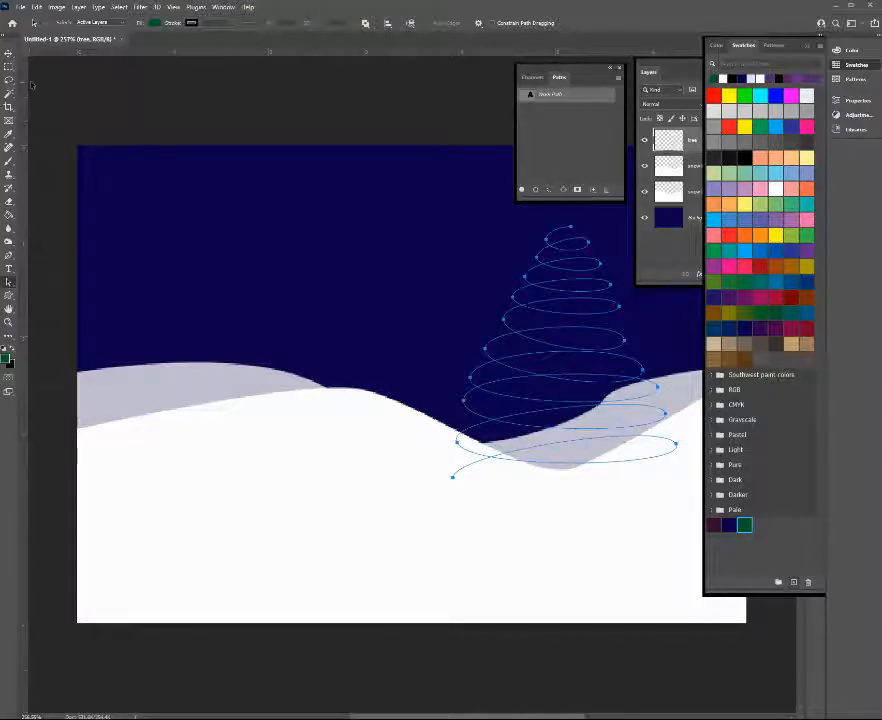
# Activate the Brush tool and restore the Legacy Brushes set to the brush presets
pyautogui.click(11, 160)
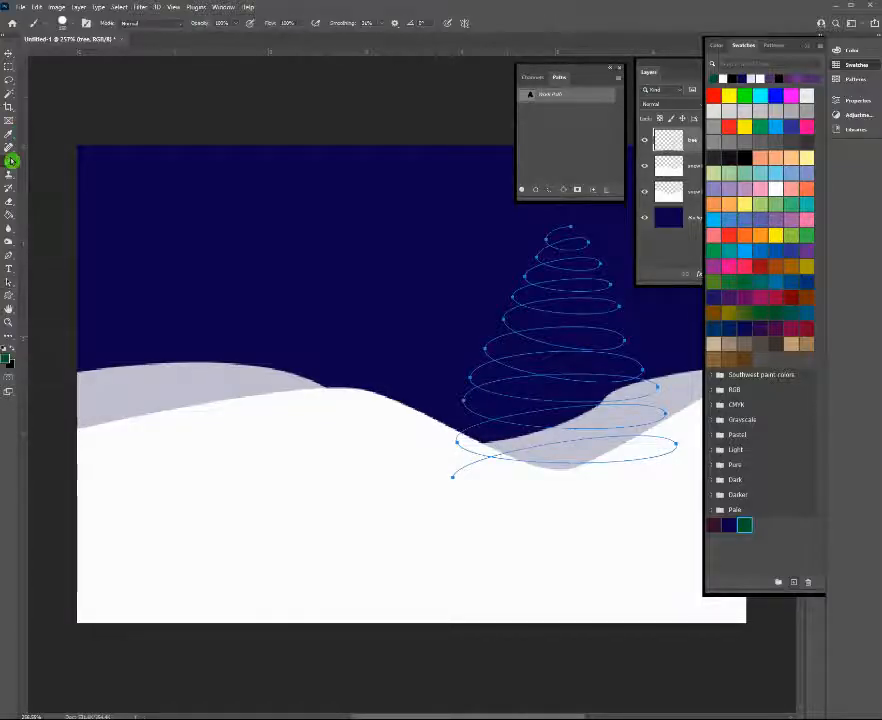
pyautogui.click(68, 23)
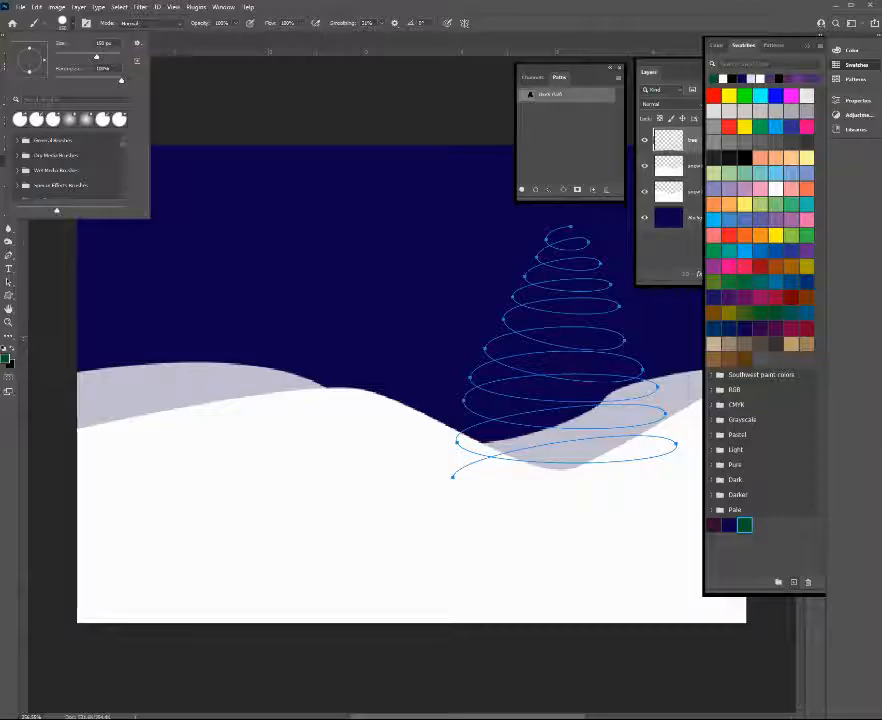
pyautogui.scroll(-5, 124, 162)
pyautogui.scroll(5, 124, 162)
pyautogui.click(169, 244)
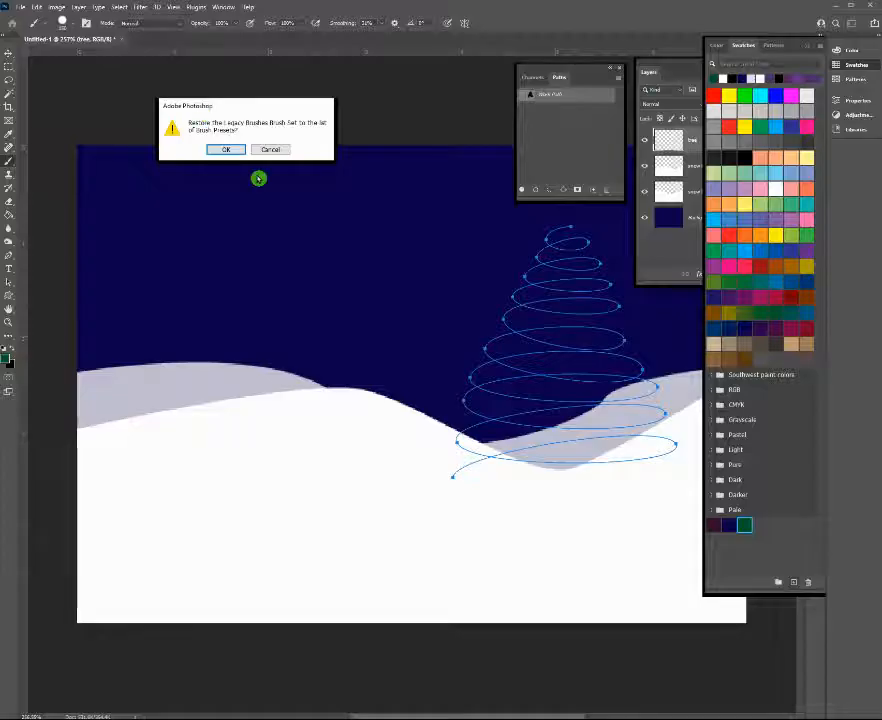
pyautogui.click(229, 151)
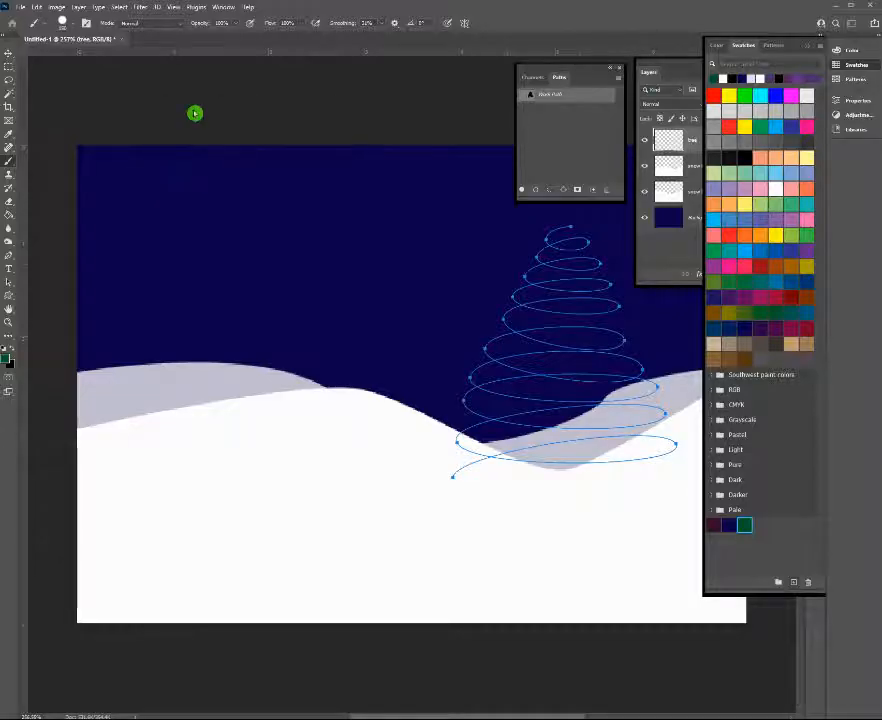
# Choose the Oval 20 px brush from the Calligraphic Brushes in the Legacy Brushes set, enlarging the preset list to browse it
pyautogui.click(61, 22)
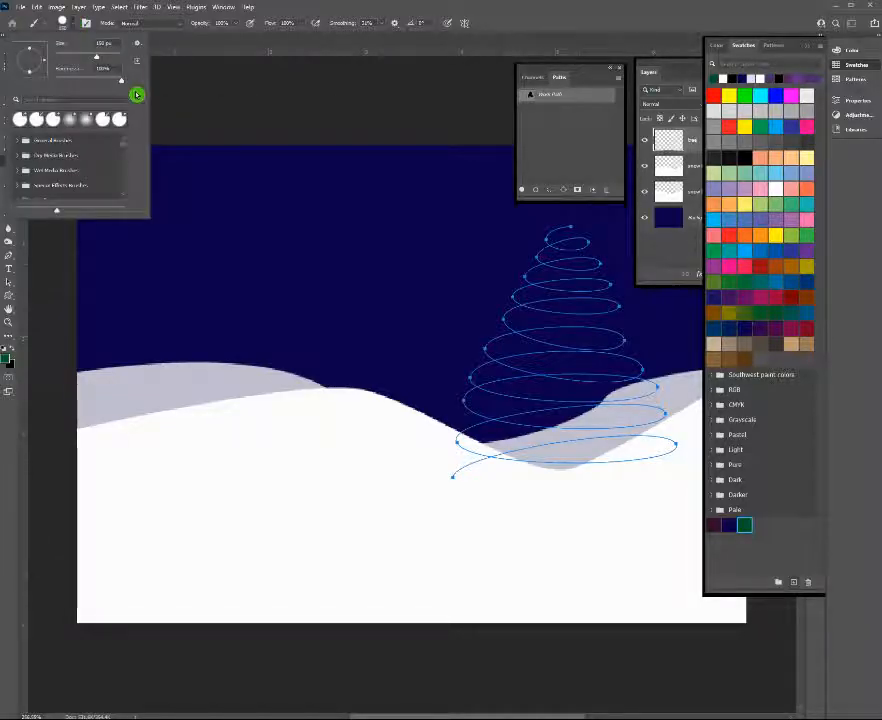
pyautogui.moveTo(123, 147); pyautogui.dragTo(125, 189)
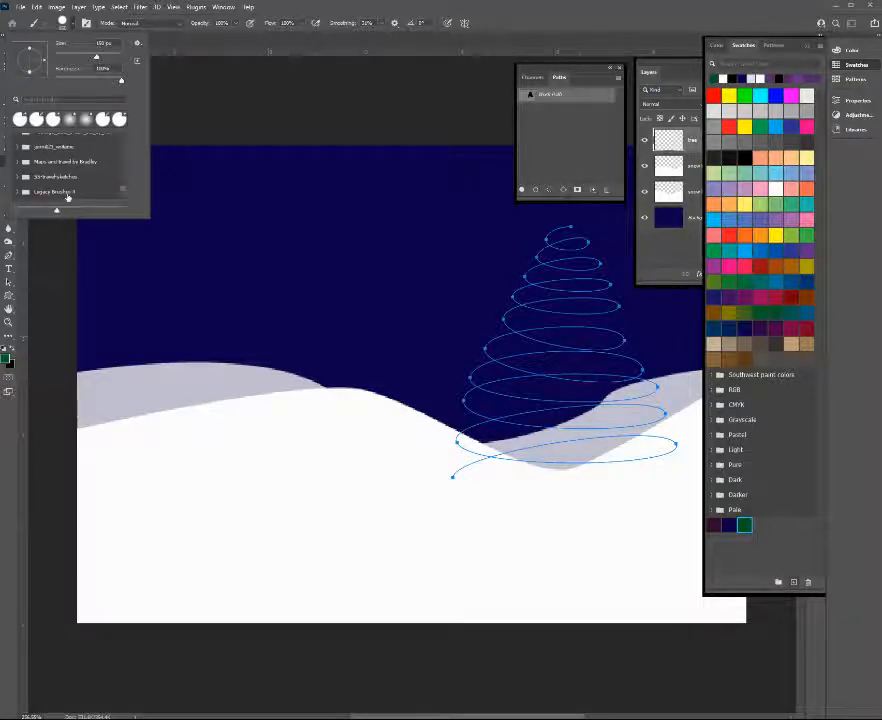
pyautogui.click(35, 203)
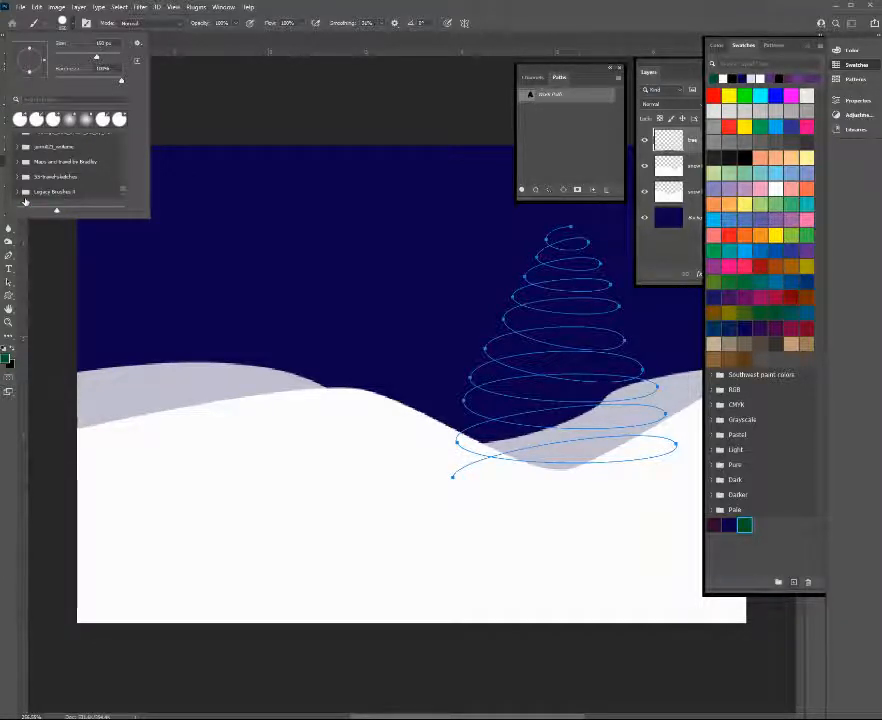
pyautogui.click(13, 178)
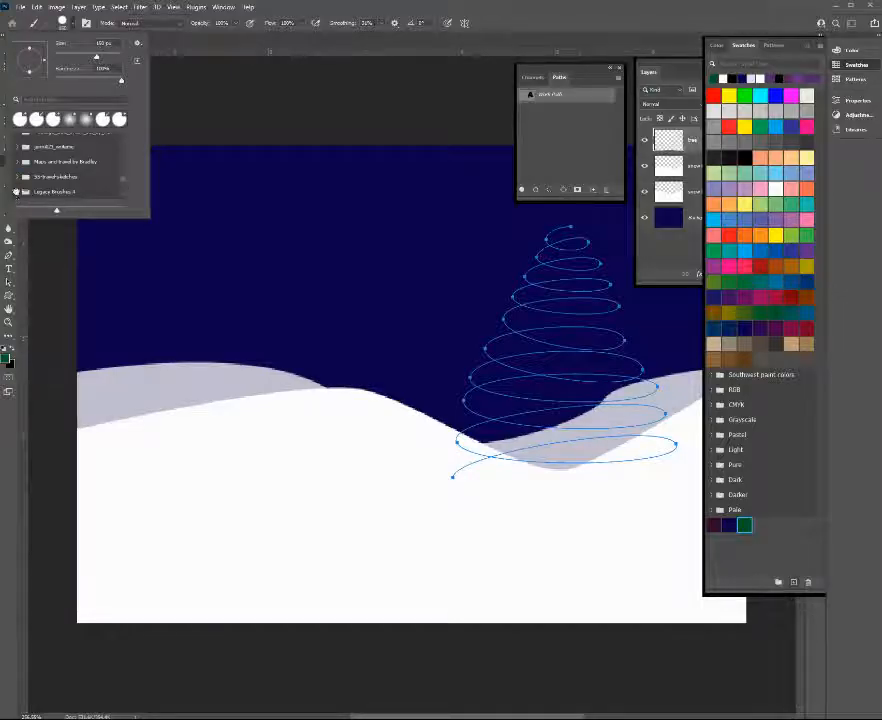
pyautogui.click(25, 191)
pyautogui.scroll(-3, 74, 198)
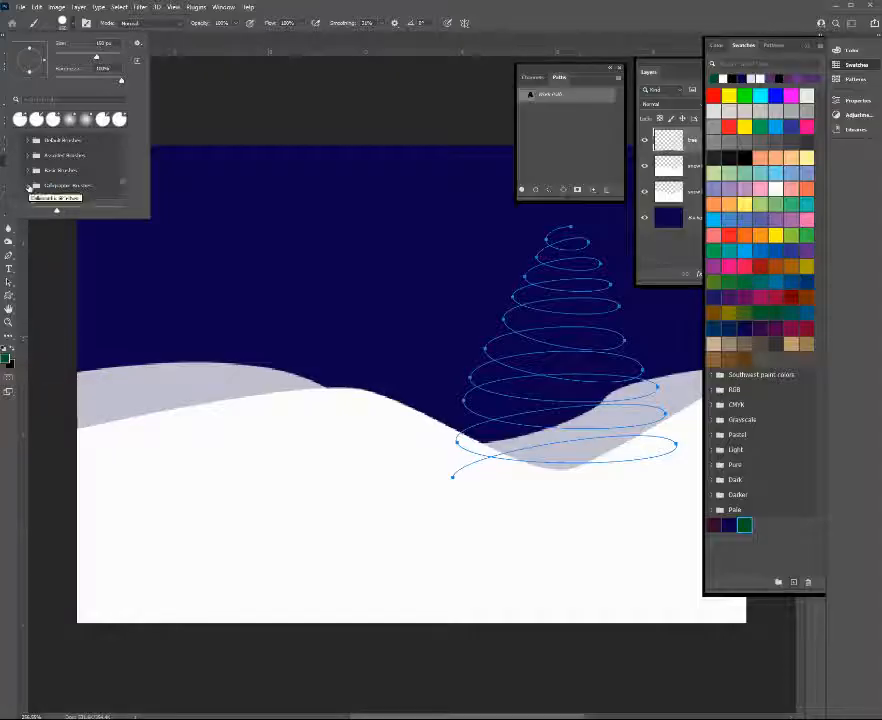
pyautogui.click(29, 187)
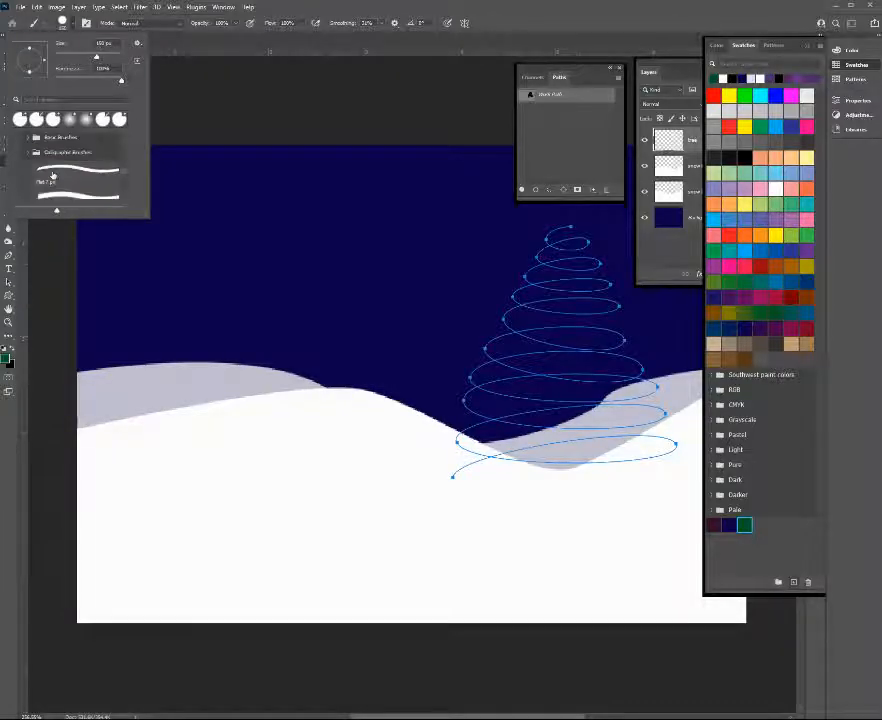
pyautogui.moveTo(146, 214)
pyautogui.mouseDown()
pyautogui.moveTo(370, 331)
pyautogui.moveTo(399, 364)
pyautogui.moveTo(395, 335)
pyautogui.moveTo(368, 311)
pyautogui.moveTo(368, 248)
pyautogui.moveTo(369, 265)
pyautogui.mouseUp()
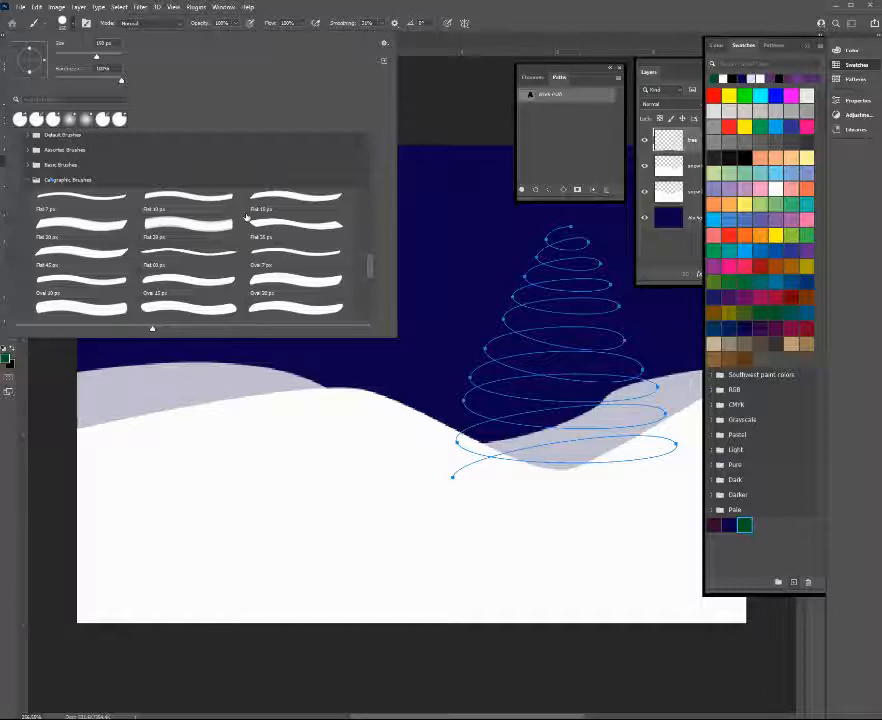
pyautogui.click(265, 305)
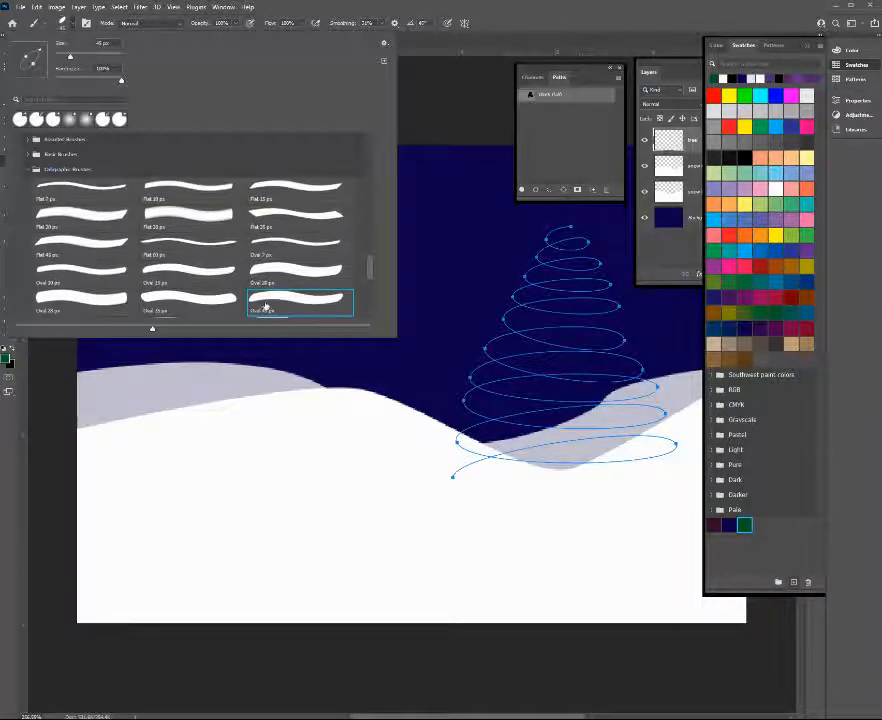
pyautogui.click(275, 278)
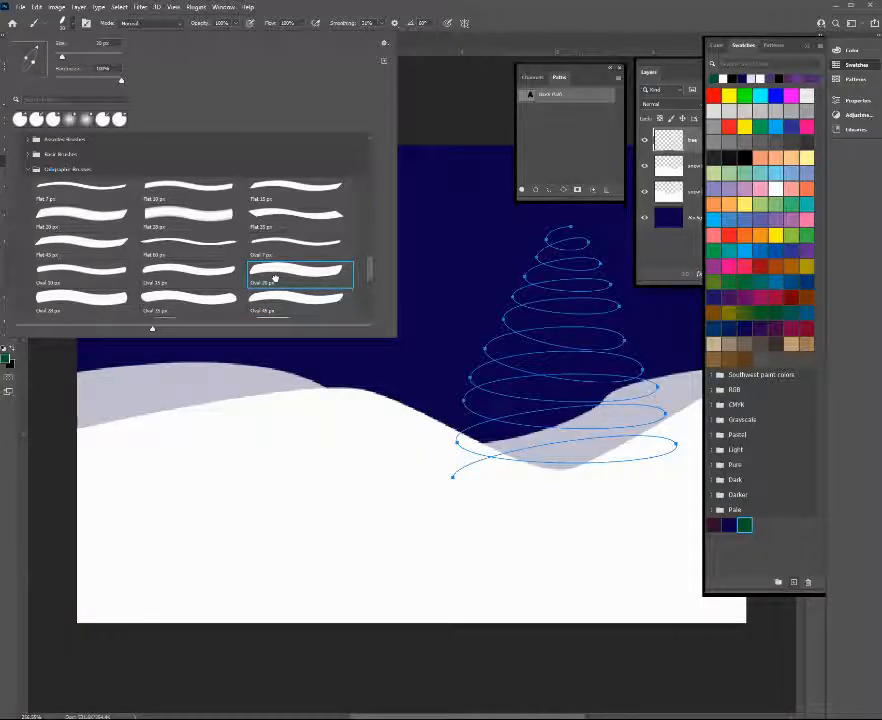
# Try stroking the spiral path on the "tree" layer with the green Oval 20 px brush, and undo the stroke
pyautogui.click(536, 194)
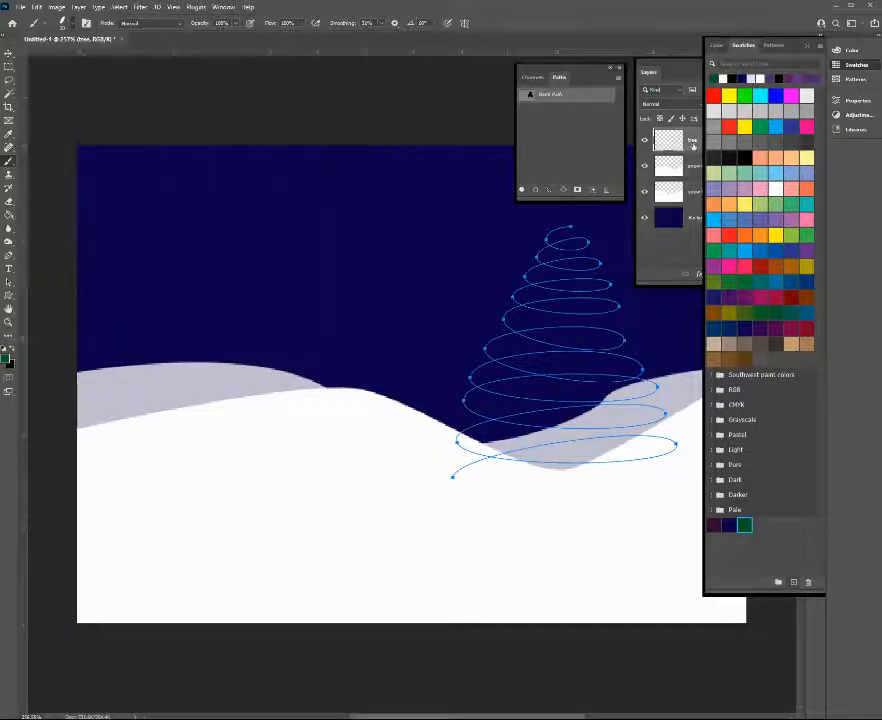
pyautogui.click(536, 190)
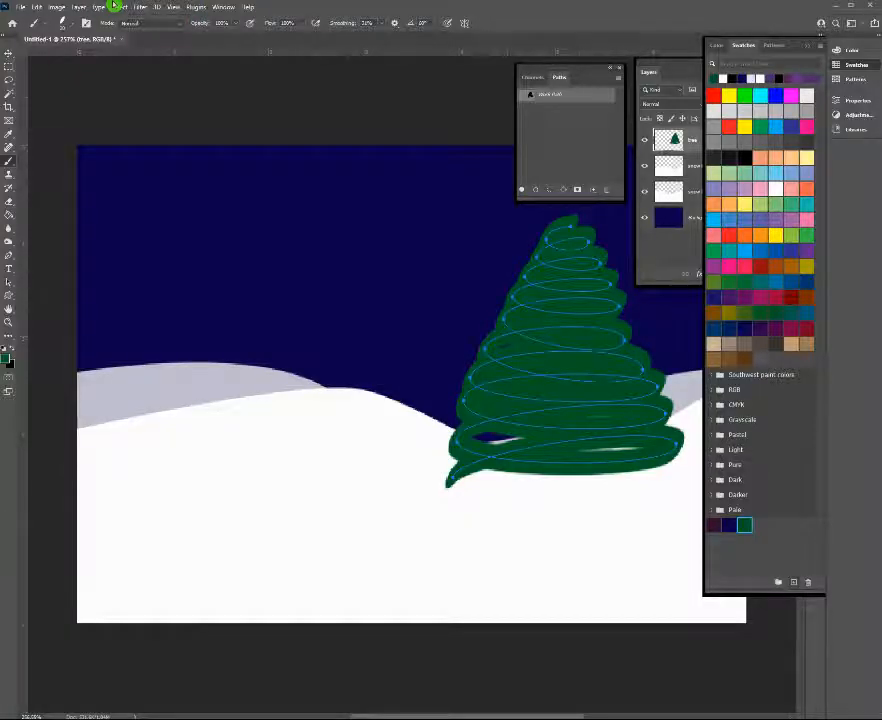
pyautogui.hotkey('ctrl', 'z')
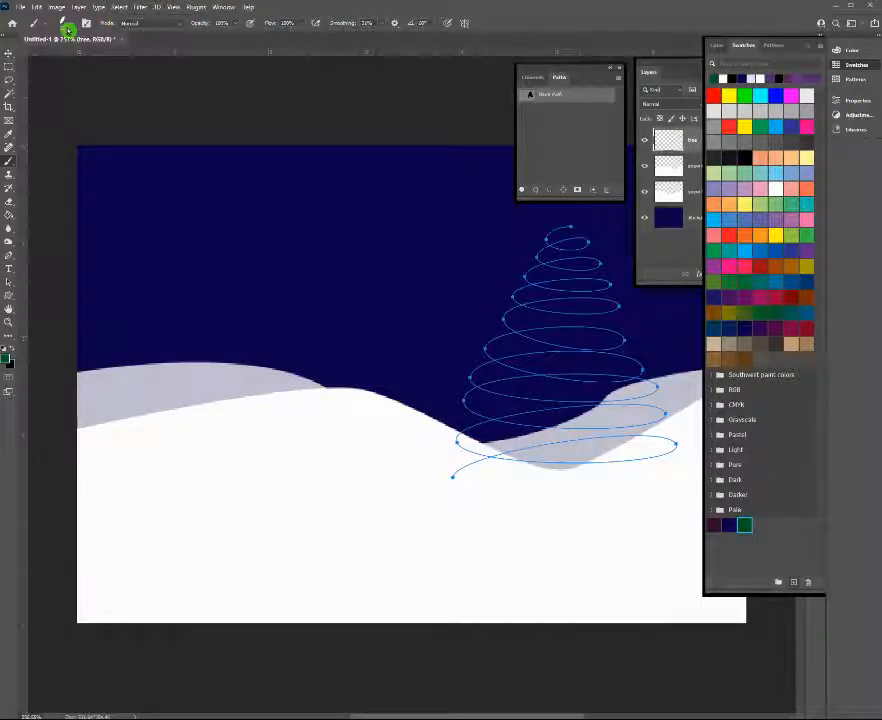
# Try stroking the spiral path on the "tree" layer with the Oval 10 px brush and again at 7 px, undoing each stroke
pyautogui.click(65, 25)
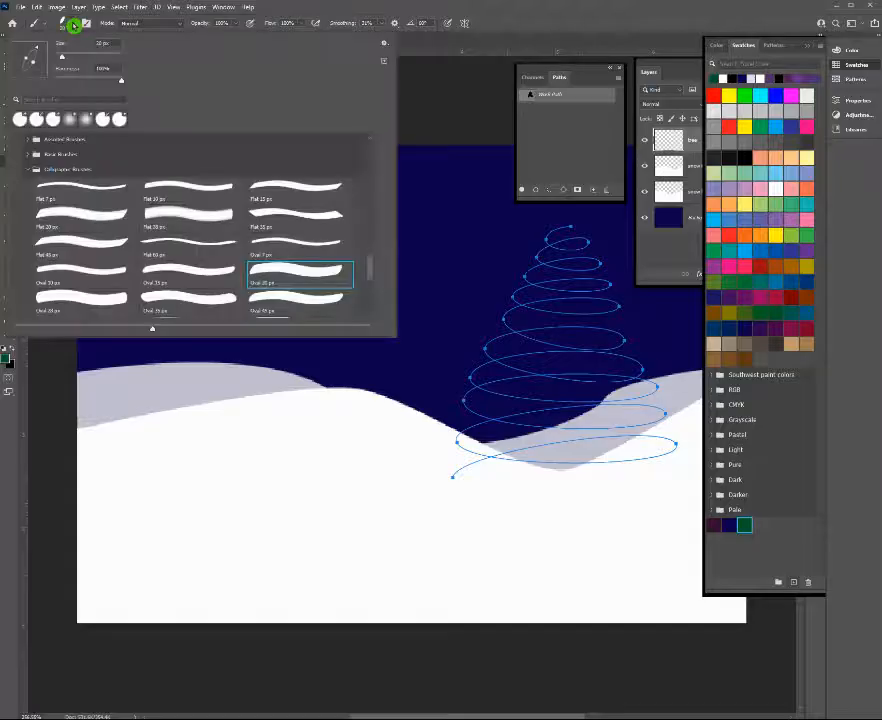
pyautogui.click(115, 270)
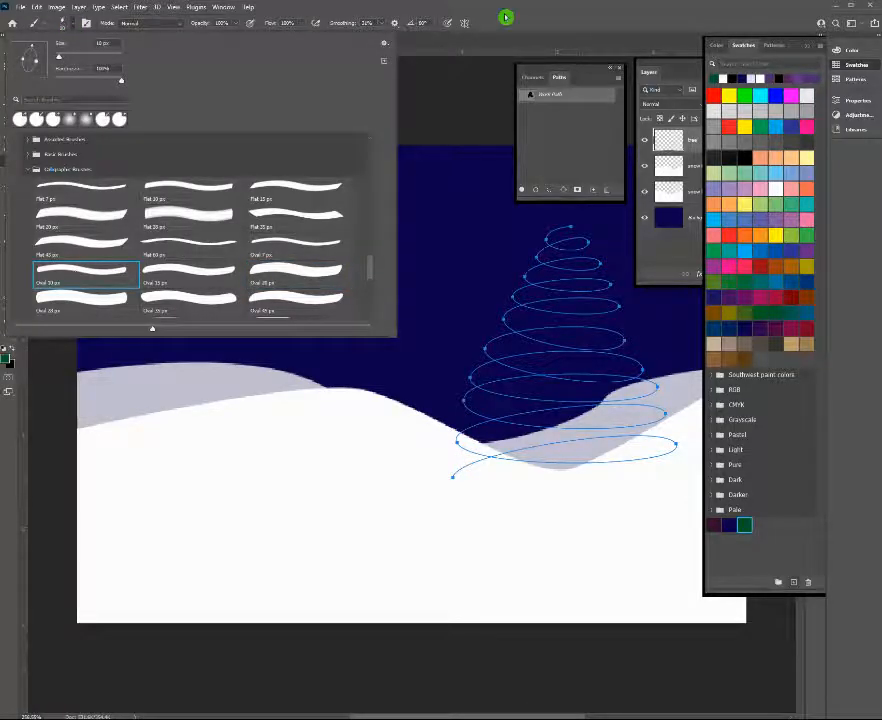
pyautogui.click(535, 190)
pyautogui.click(535, 190)
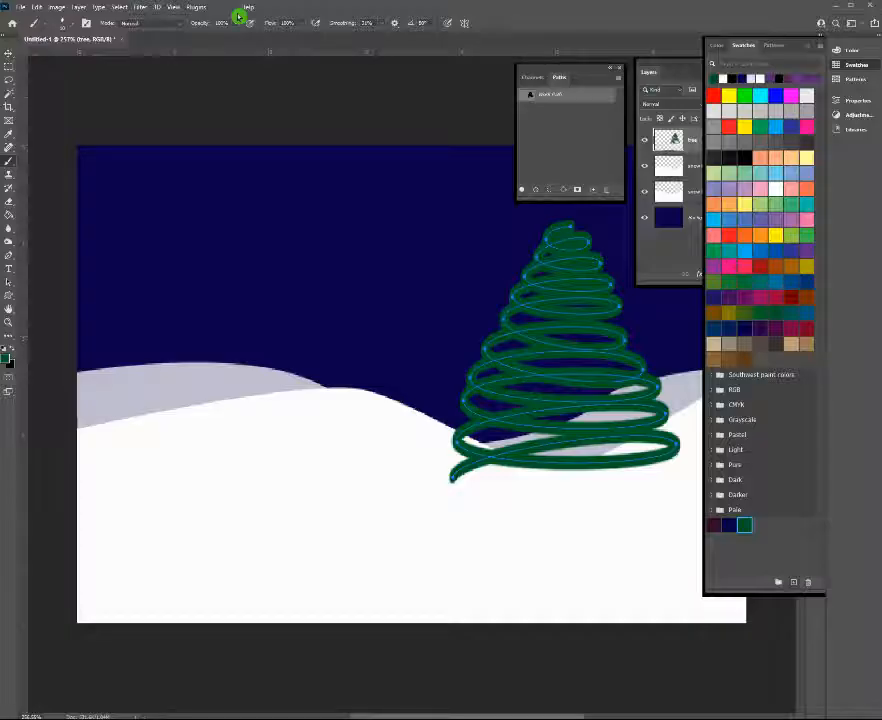
pyautogui.hotkey('ctrl', 'z')
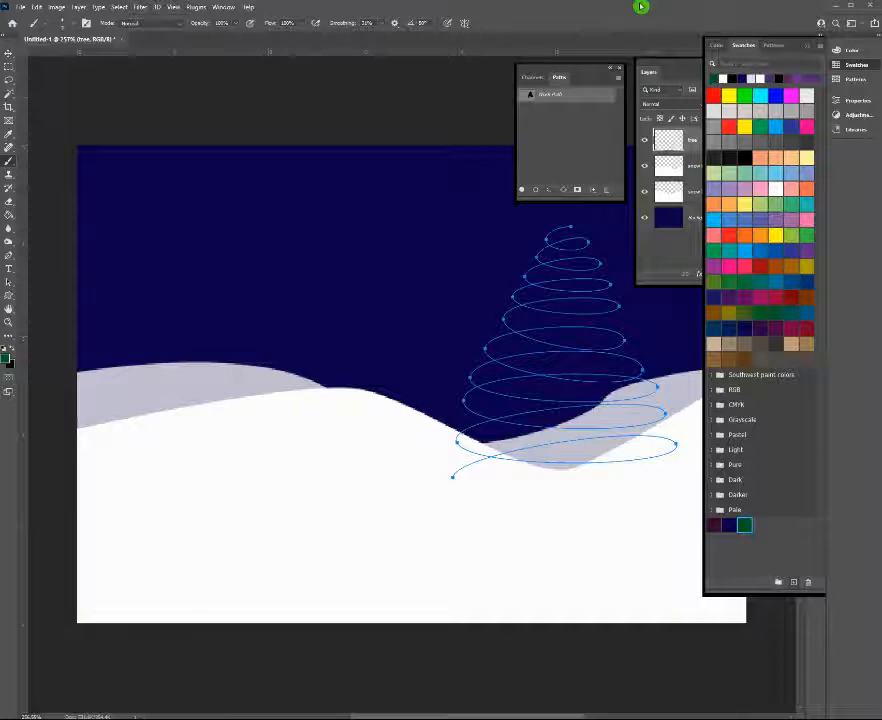
pyautogui.click(535, 190)
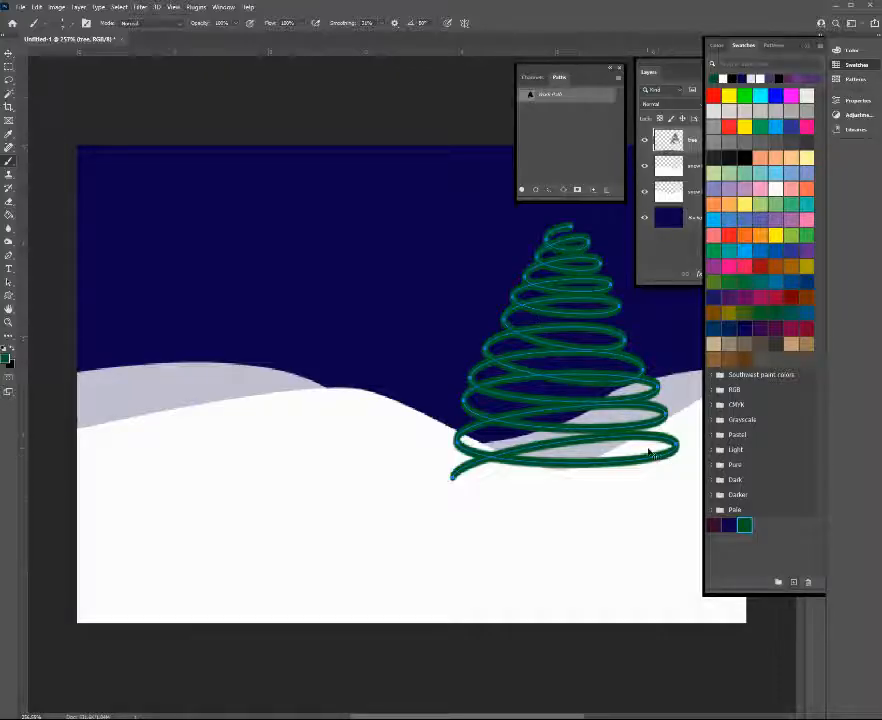
pyautogui.hotkey('ctrl', 'z')
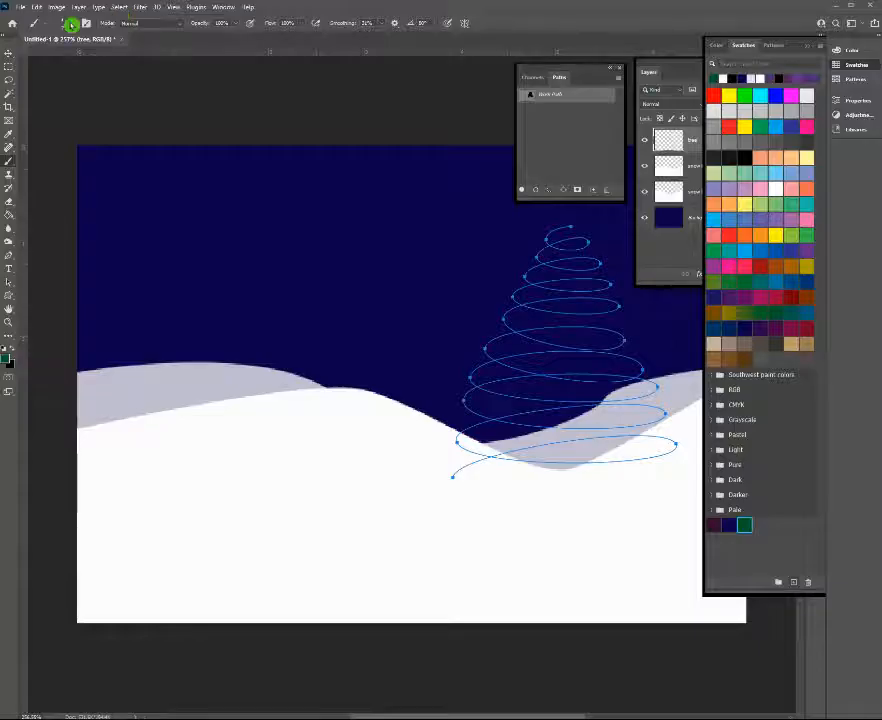
# Stroke the spiral path on the "tree" layer with the green Flat 7 px calligraphic brush, and deselect the work path
pyautogui.click(74, 23)
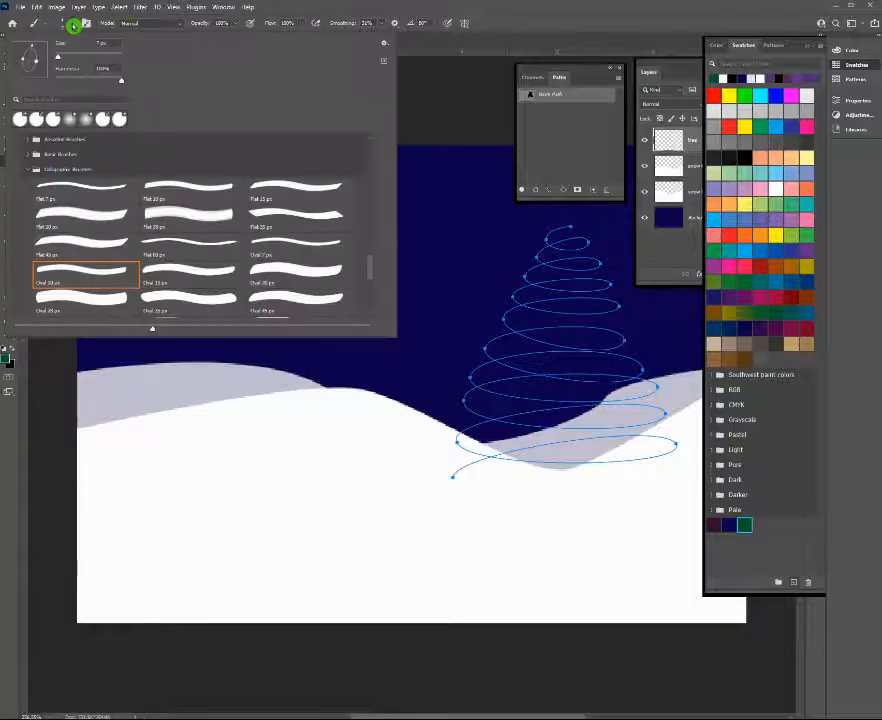
pyautogui.click(81, 188)
pyautogui.click(604, 163)
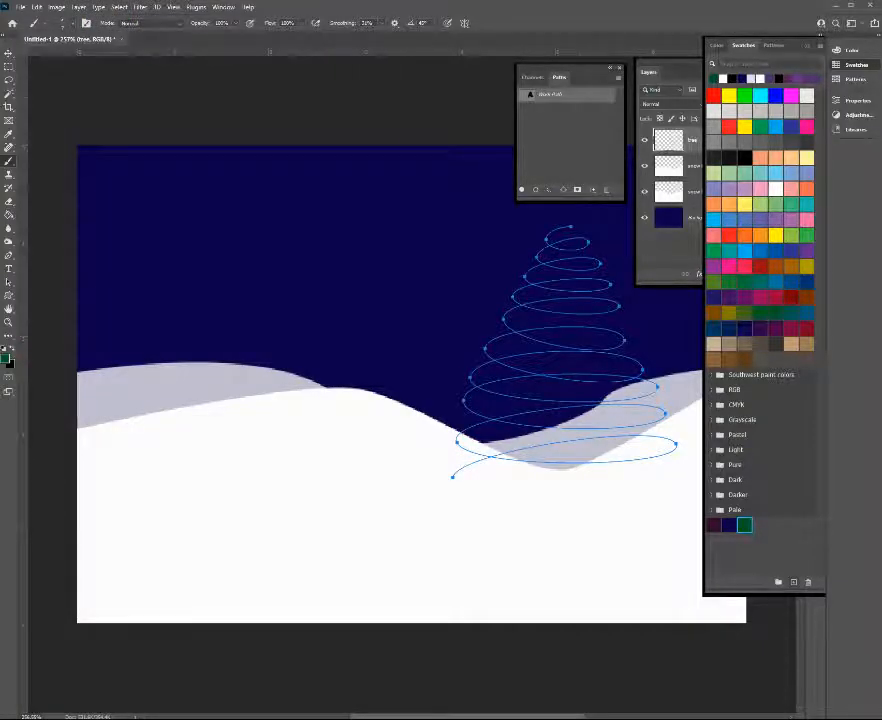
pyautogui.click(538, 191)
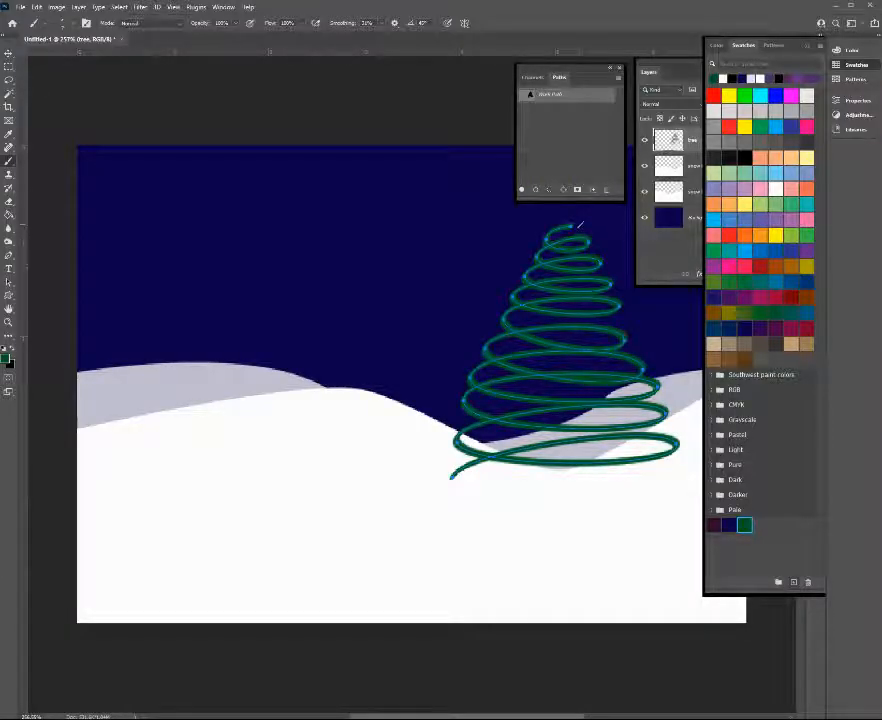
pyautogui.click(551, 128)
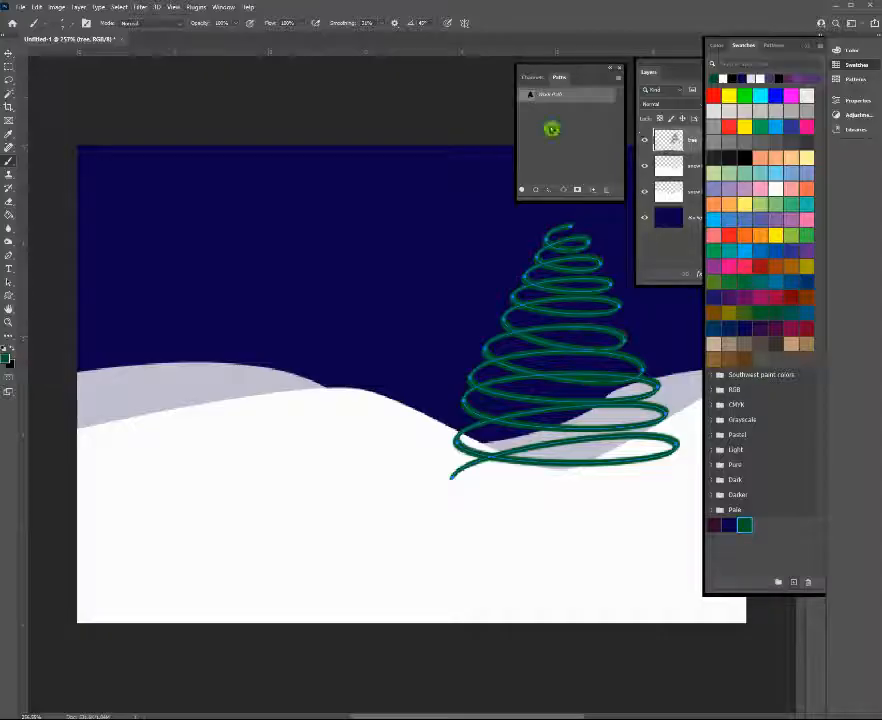
pyautogui.click(551, 128)
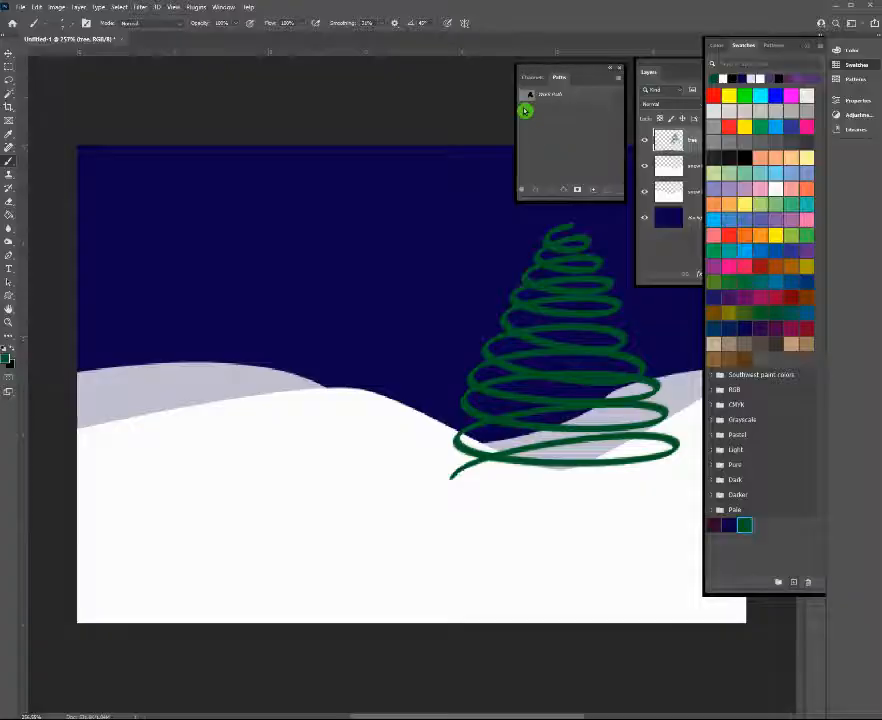
# Create a new layer above the "tree" layer and name it "Snow Base"
pyautogui.moveTo(676, 71); pyautogui.dragTo(660, 71)
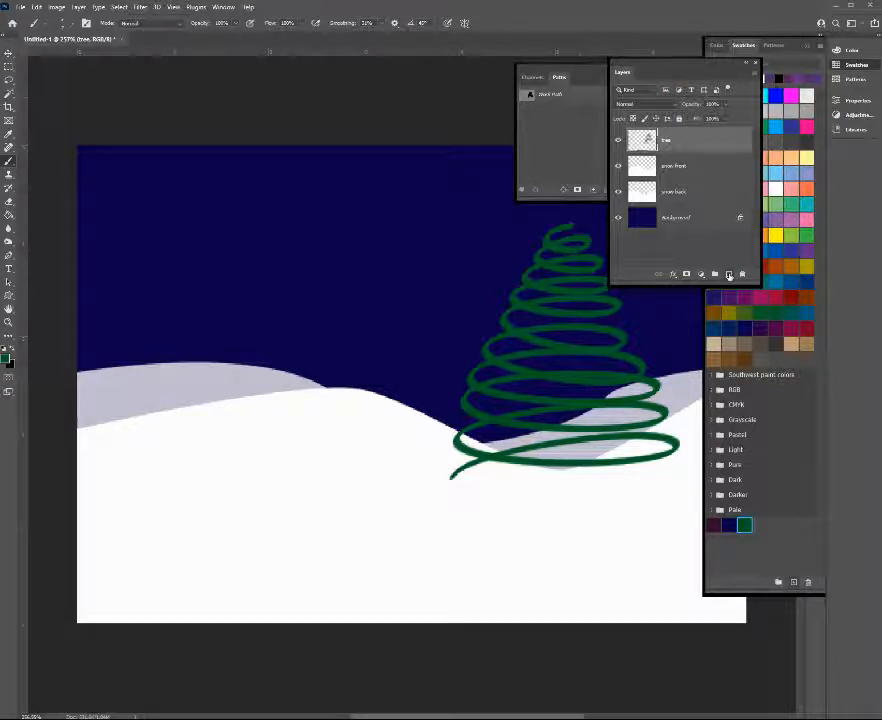
pyautogui.click(729, 274)
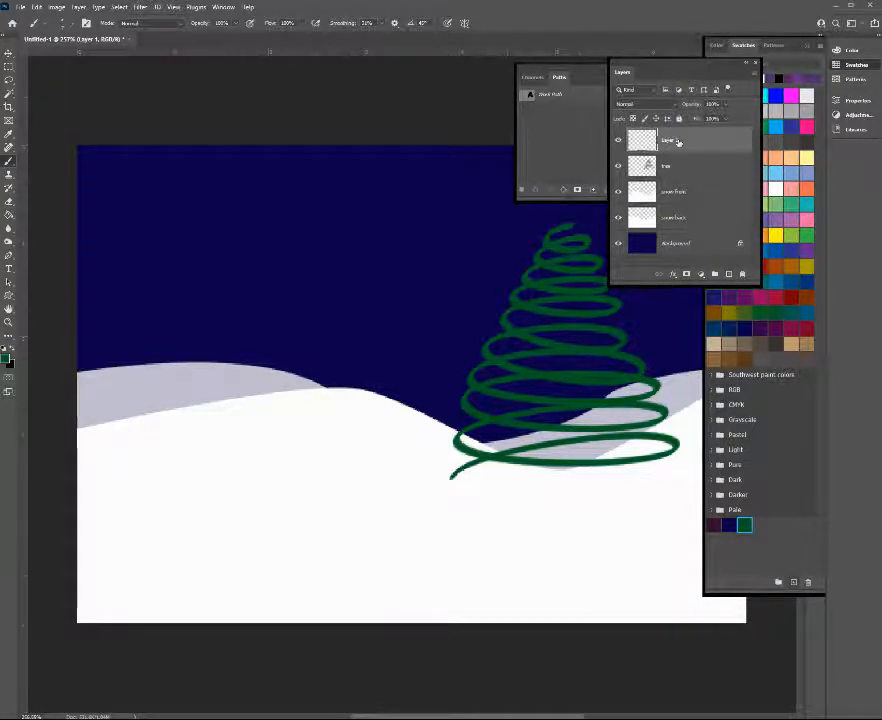
pyautogui.doubleClick(668, 140)
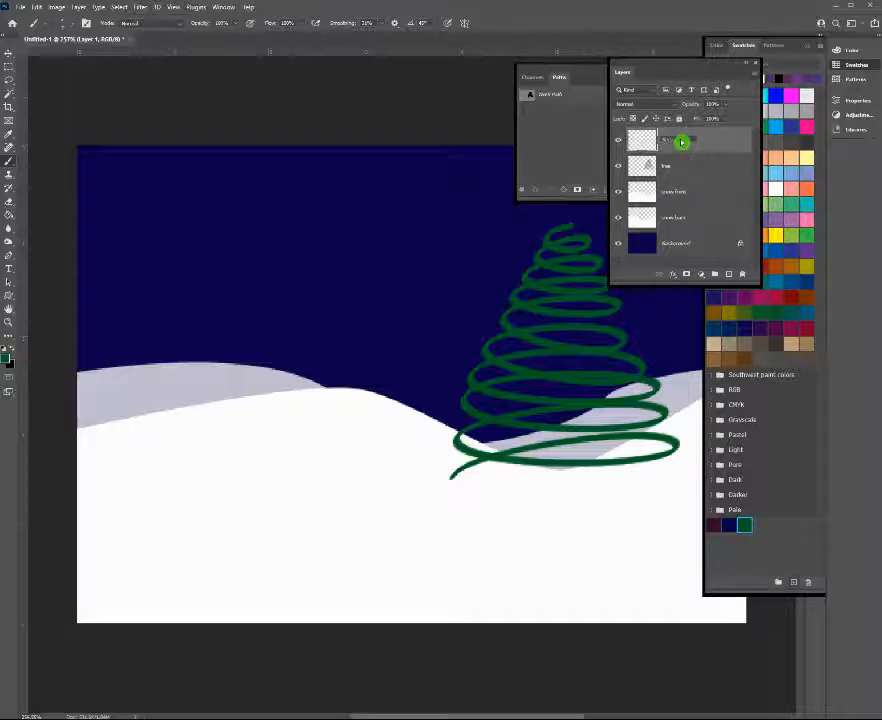
pyautogui.write('snow fall')
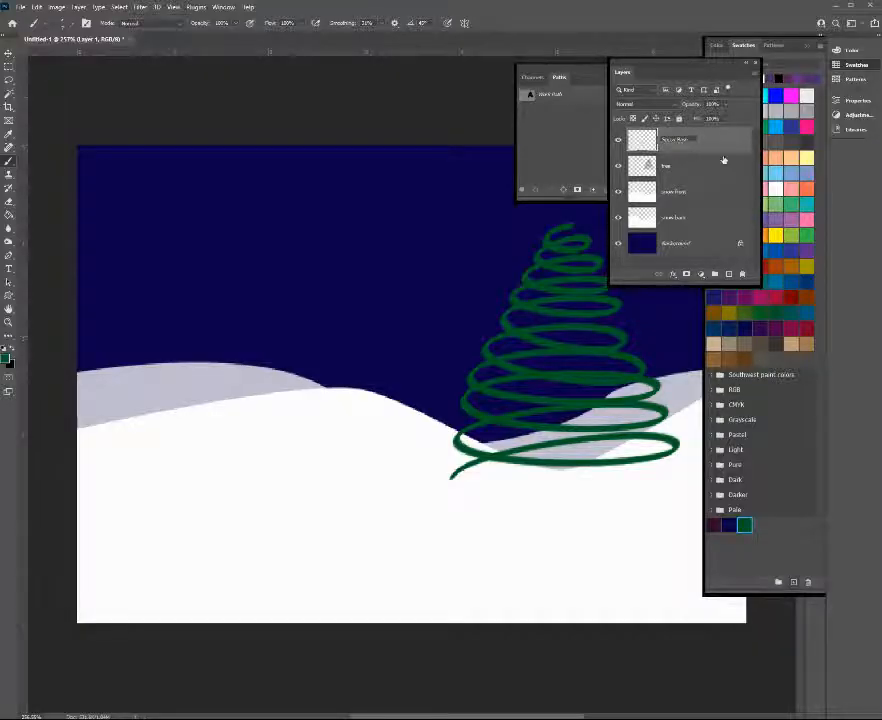
pyautogui.press('Return')
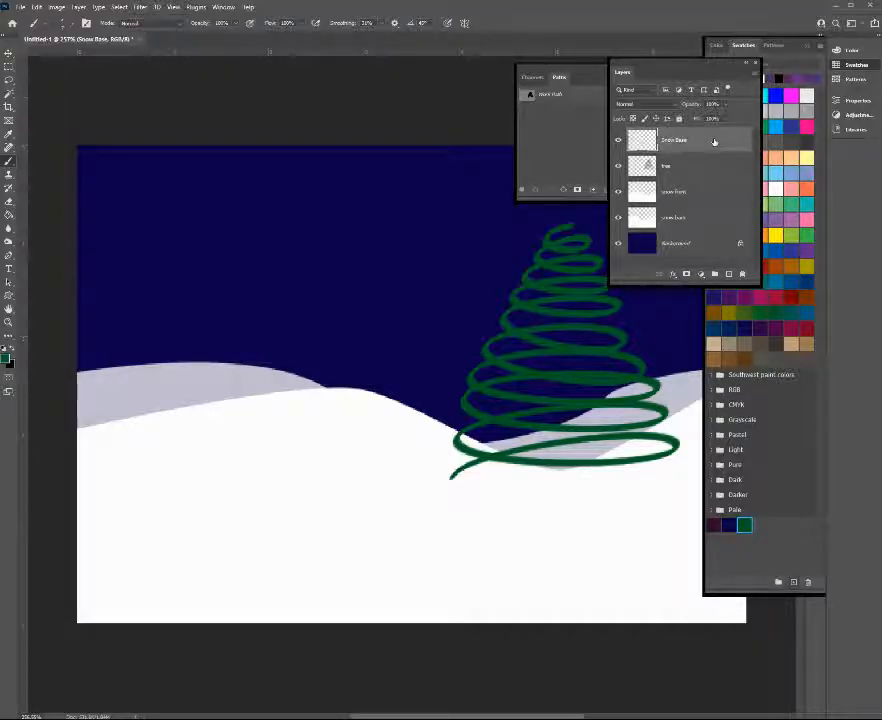
# Draw a circular path about 1.17 in across on the front snow hill with the Ellipse tool in Path mode, redrawing the first attempt
pyautogui.click(17, 298)
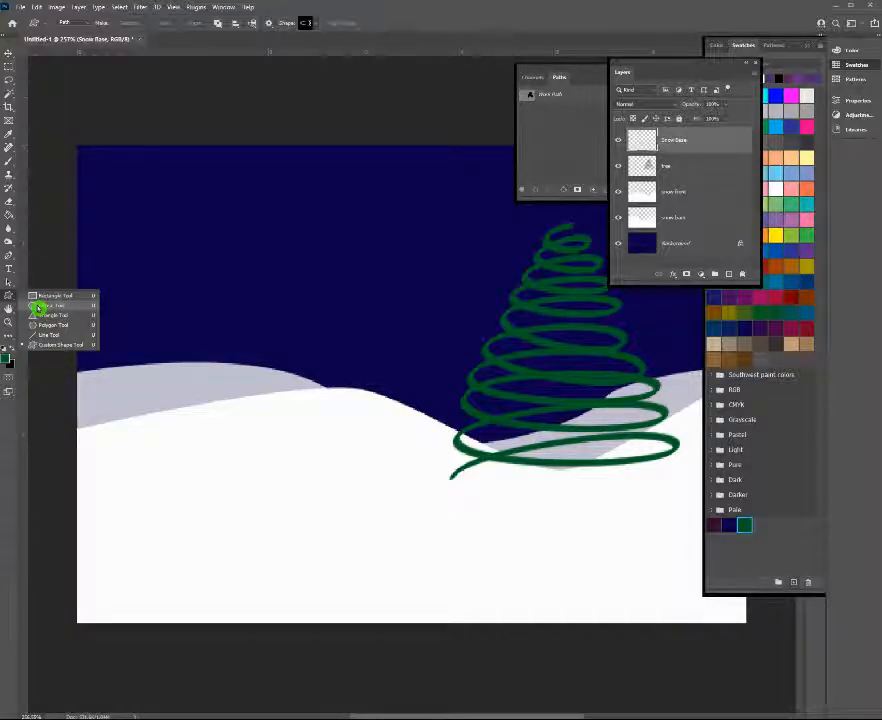
pyautogui.click(38, 307)
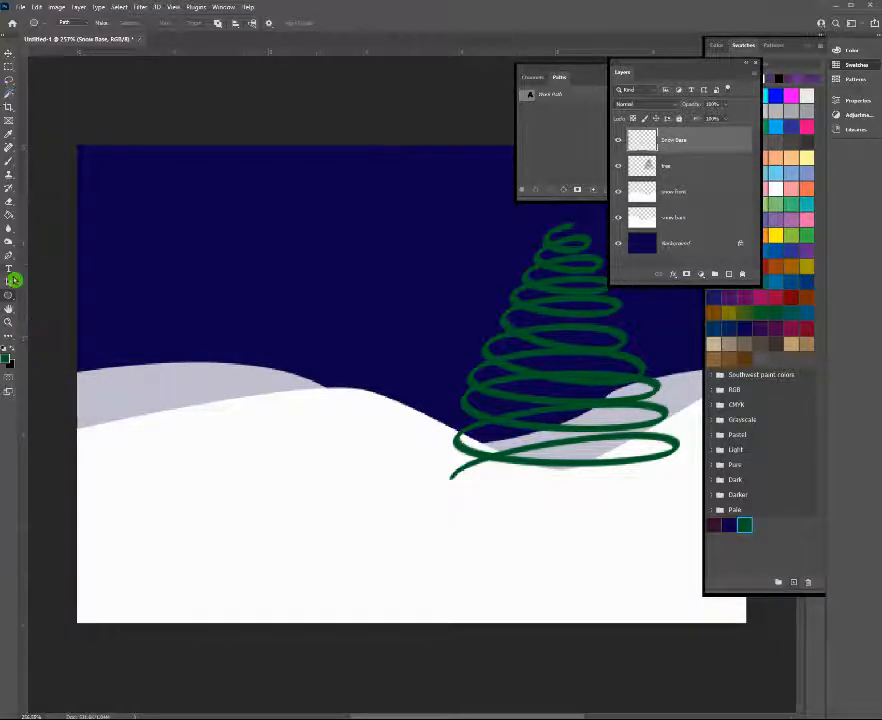
pyautogui.click(88, 23)
pyautogui.moveTo(178, 425); pyautogui.dragTo(288, 535)
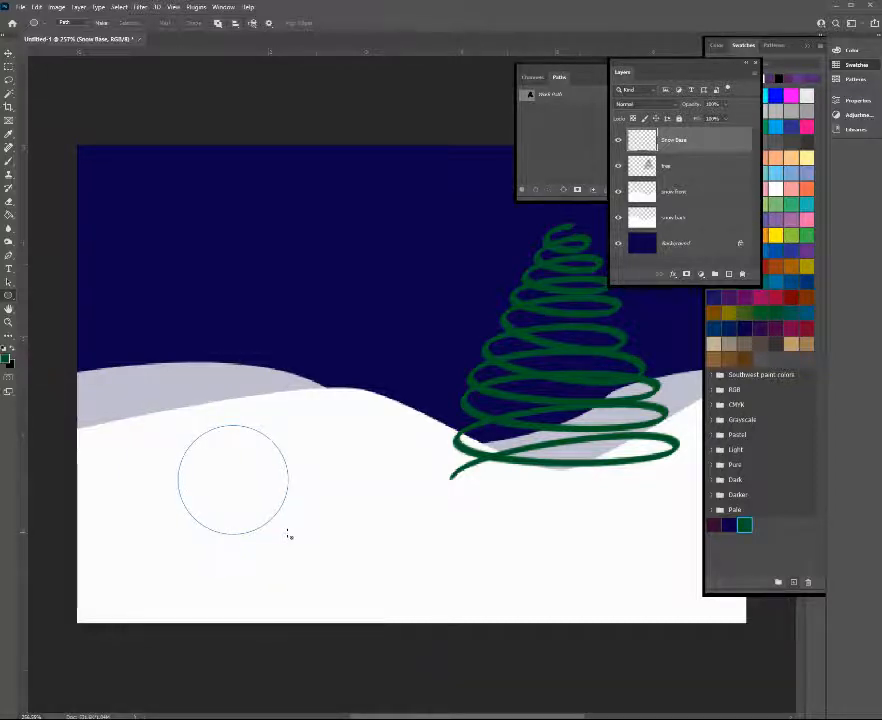
pyautogui.hotkey('ctrl', 'z')
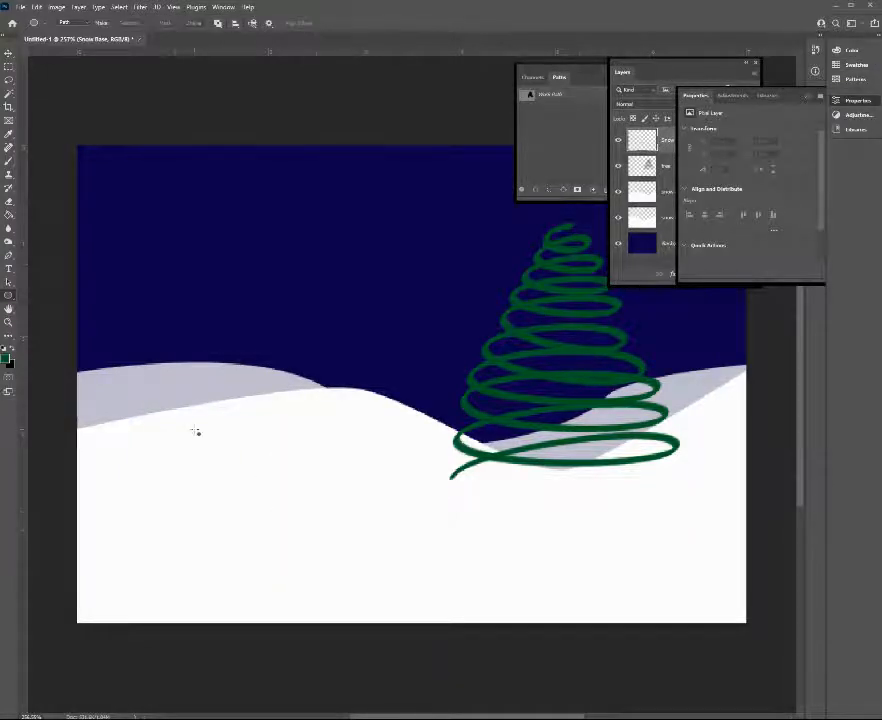
pyautogui.moveTo(196, 431); pyautogui.dragTo(308, 566)
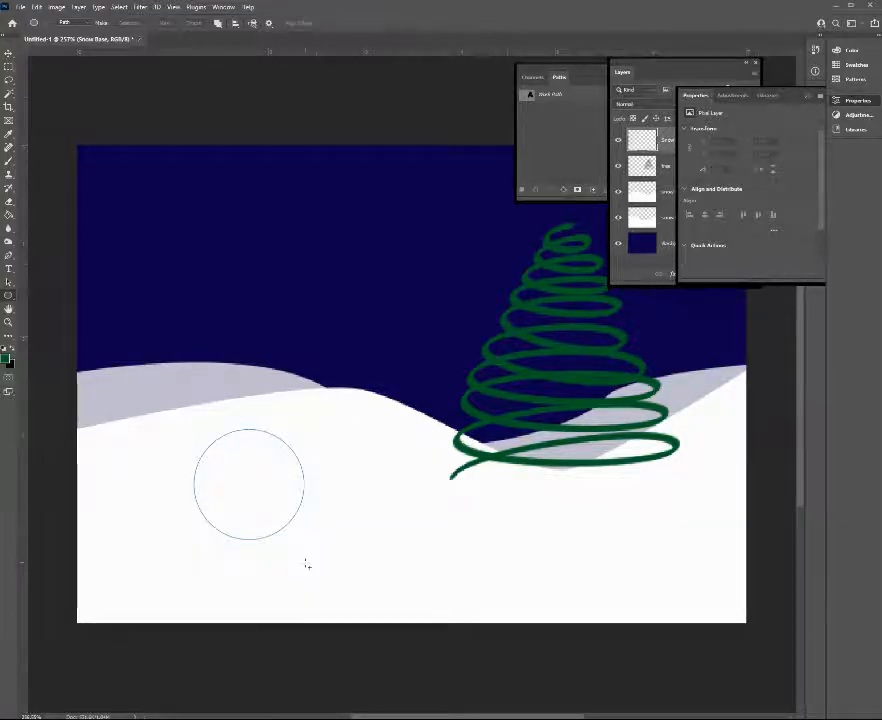
# Add anchor points at the circle's lower left and lower right, pull them outward to flatten its base, and convert the path to a selection
pyautogui.click(10, 255)
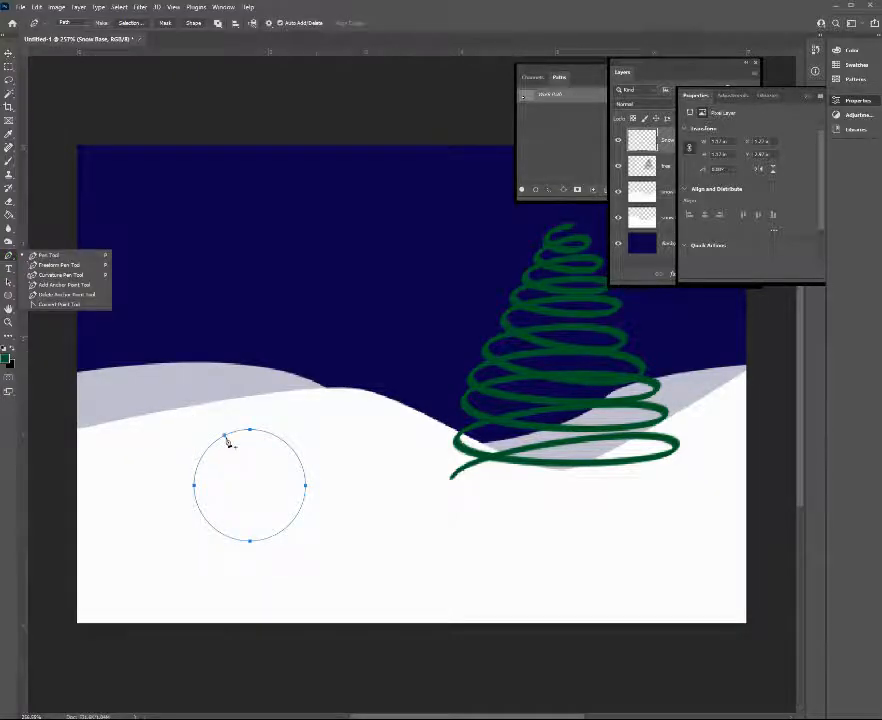
pyautogui.click(210, 526)
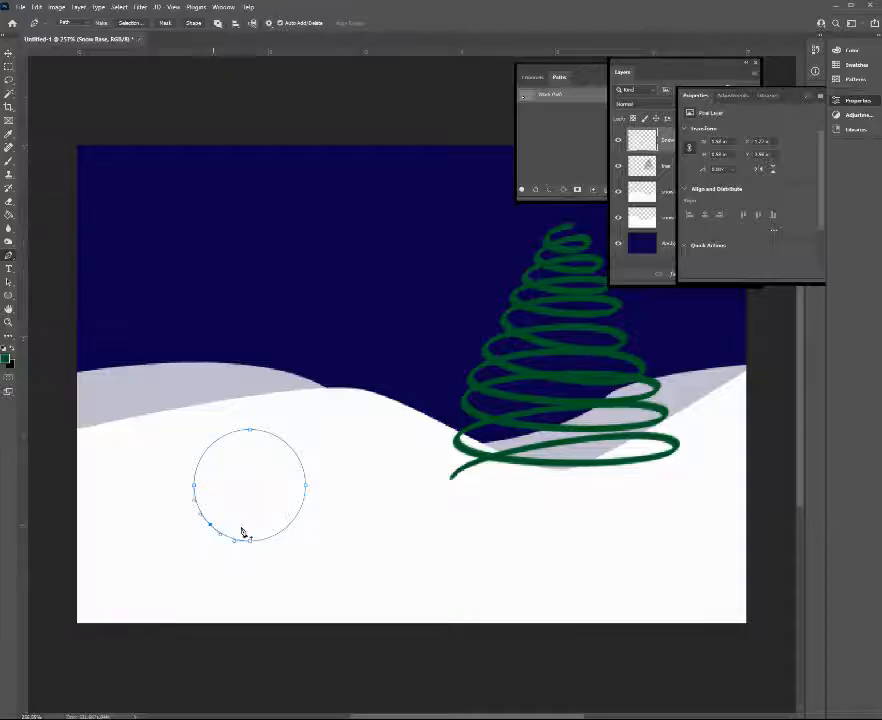
pyautogui.click(286, 527)
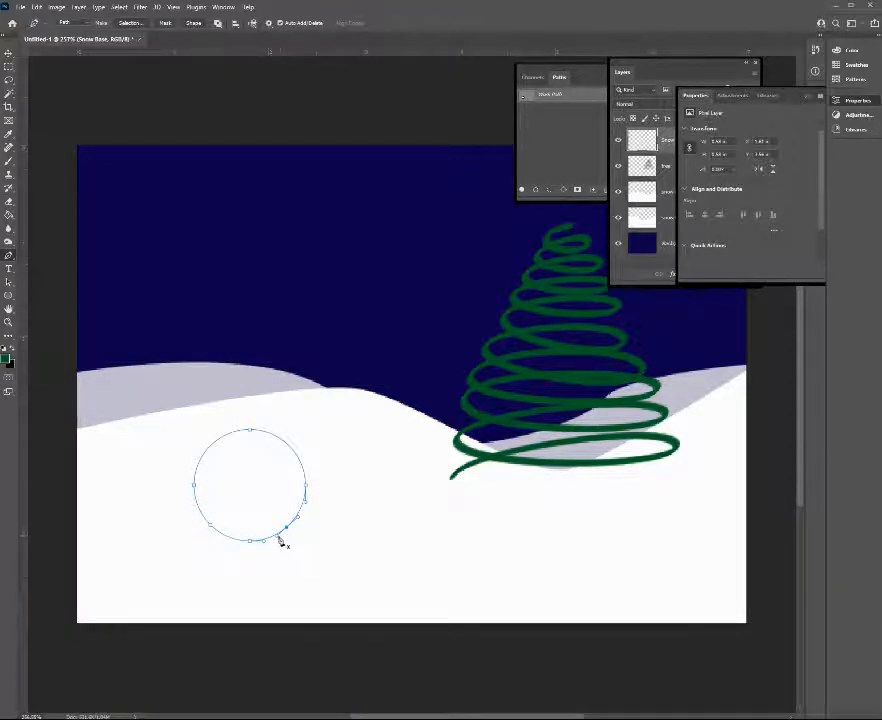
pyautogui.moveTo(210, 526); pyautogui.dragTo(200, 535)
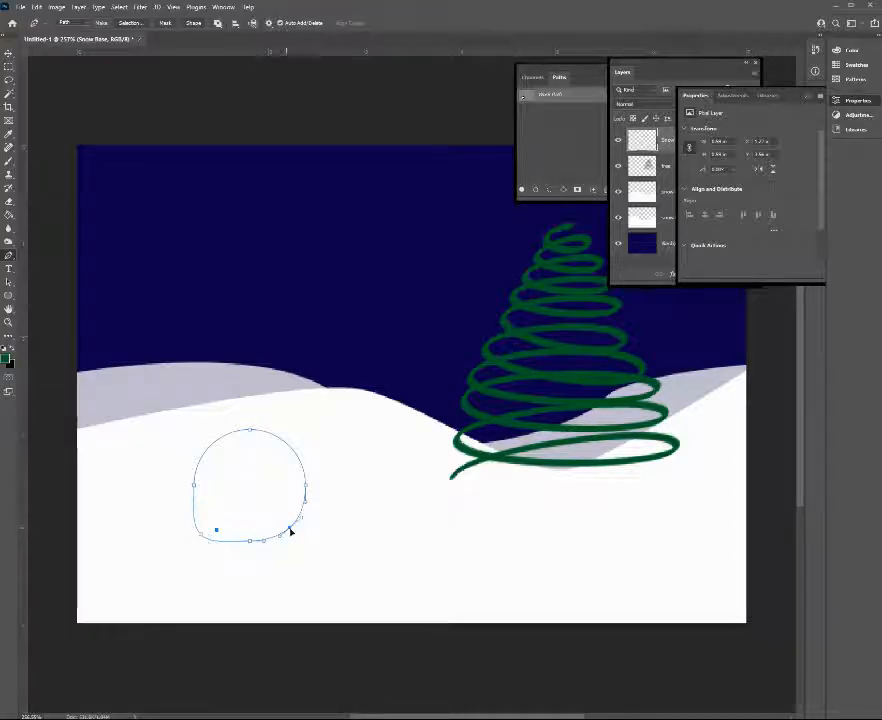
pyautogui.moveTo(289, 528); pyautogui.dragTo(298, 540)
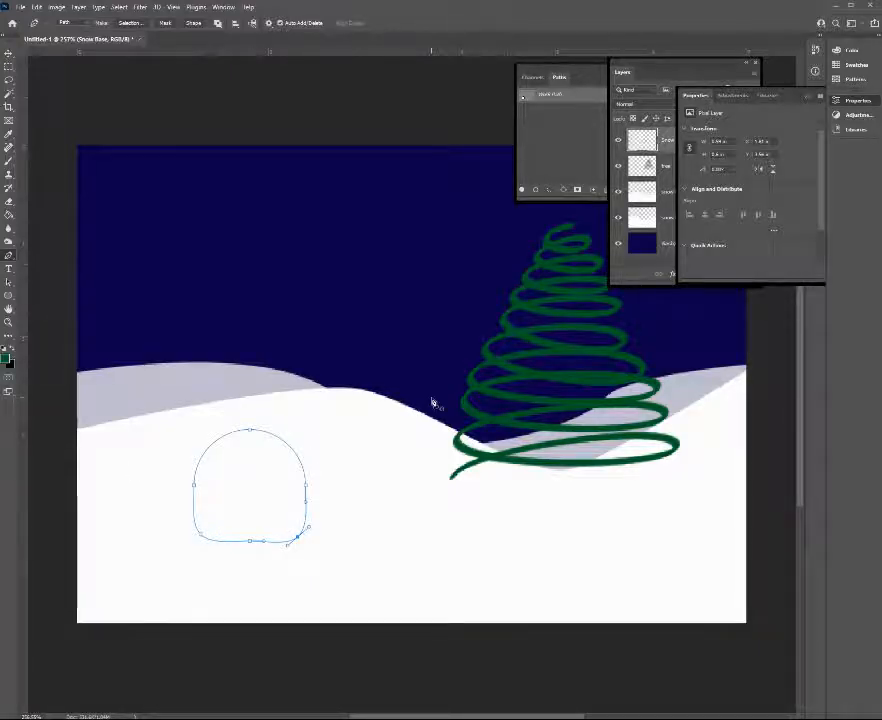
pyautogui.hotkey('ctrl', 'Return')
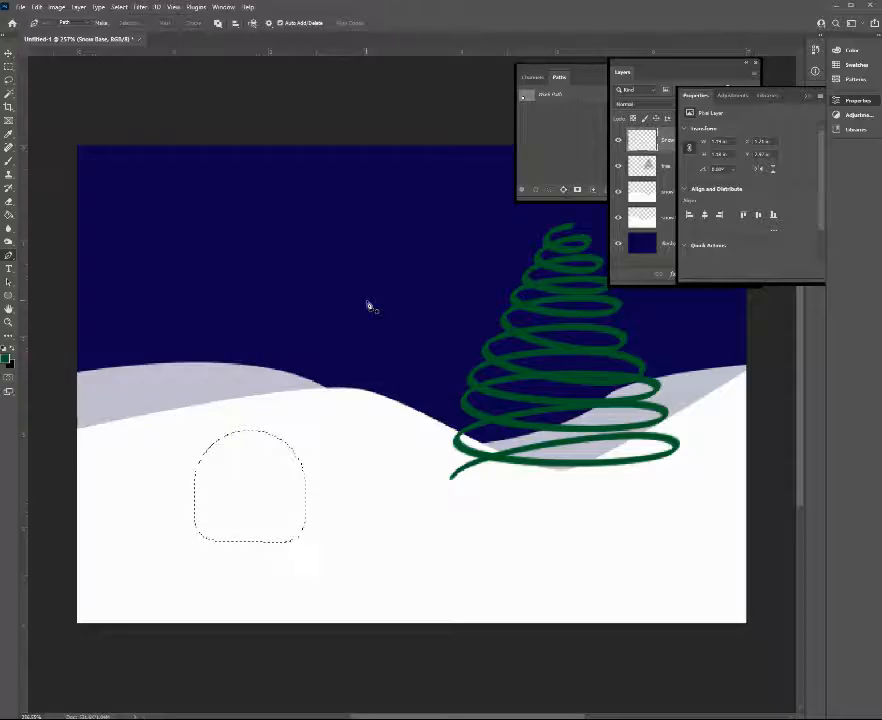
# Reset the colors to default black and white and choose the Foreground to Background preset for the Gradient tool
pyautogui.press('d')
pyautogui.press('g')
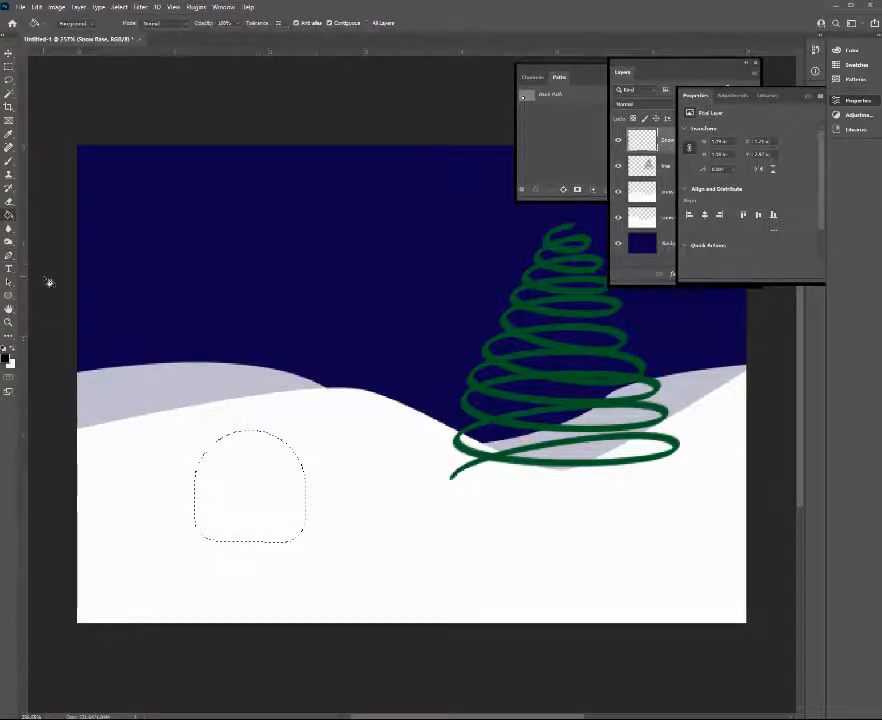
pyautogui.rightClick(8, 221)
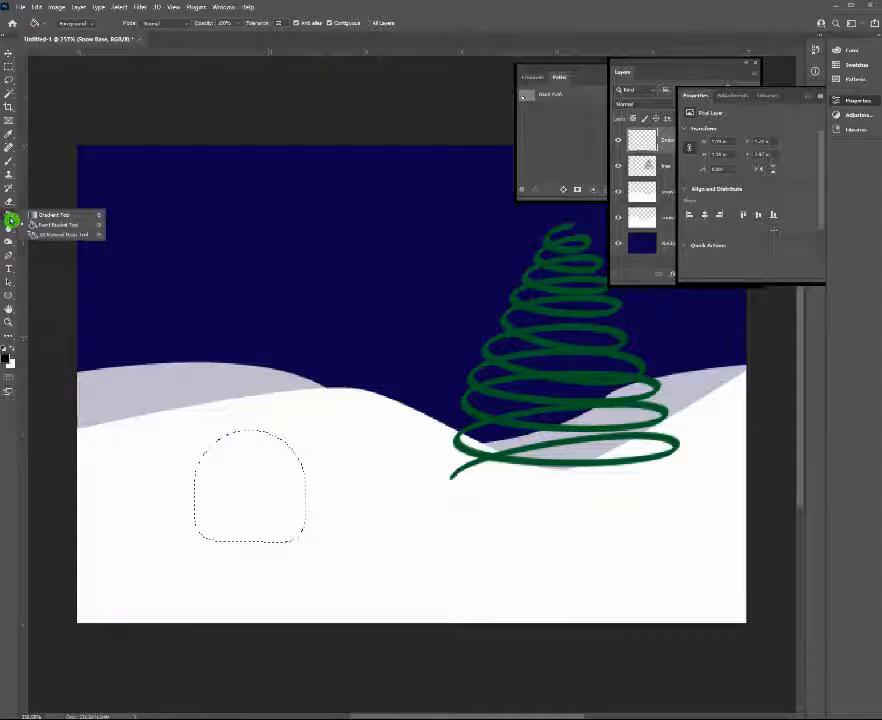
pyautogui.click(36, 216)
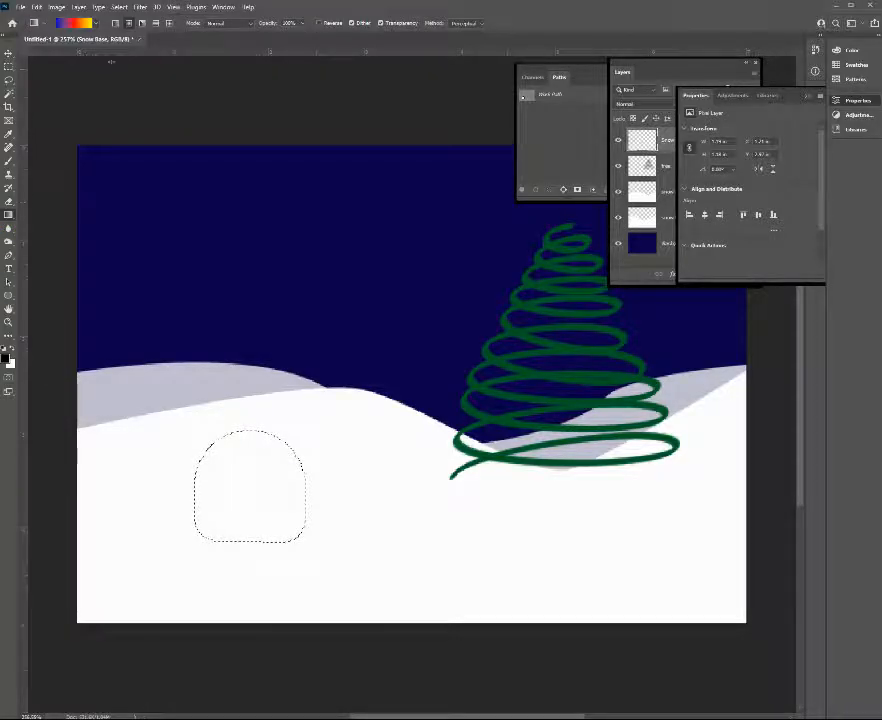
pyautogui.click(100, 23)
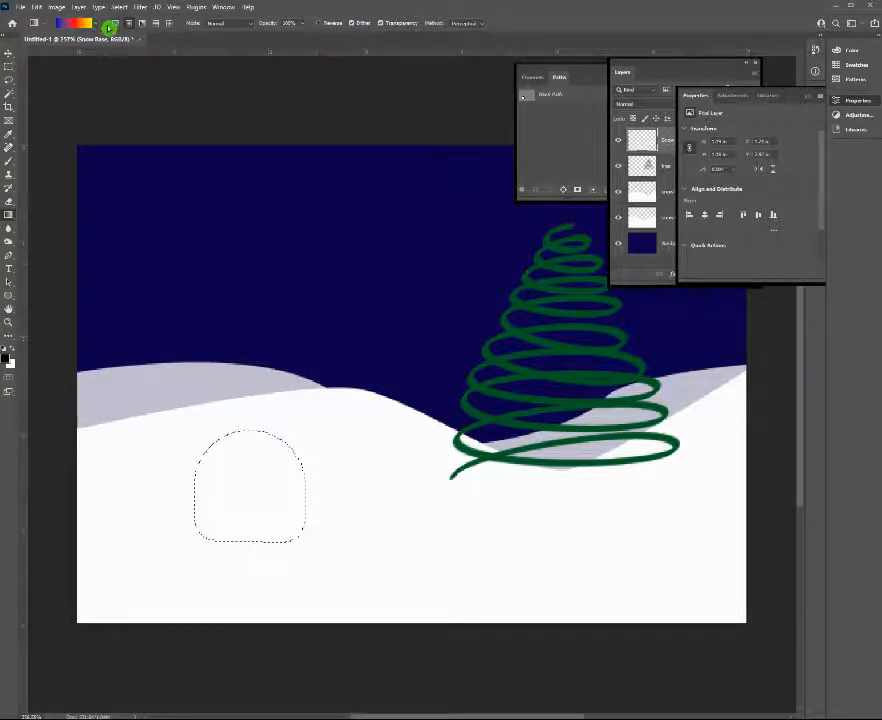
pyautogui.click(96, 23)
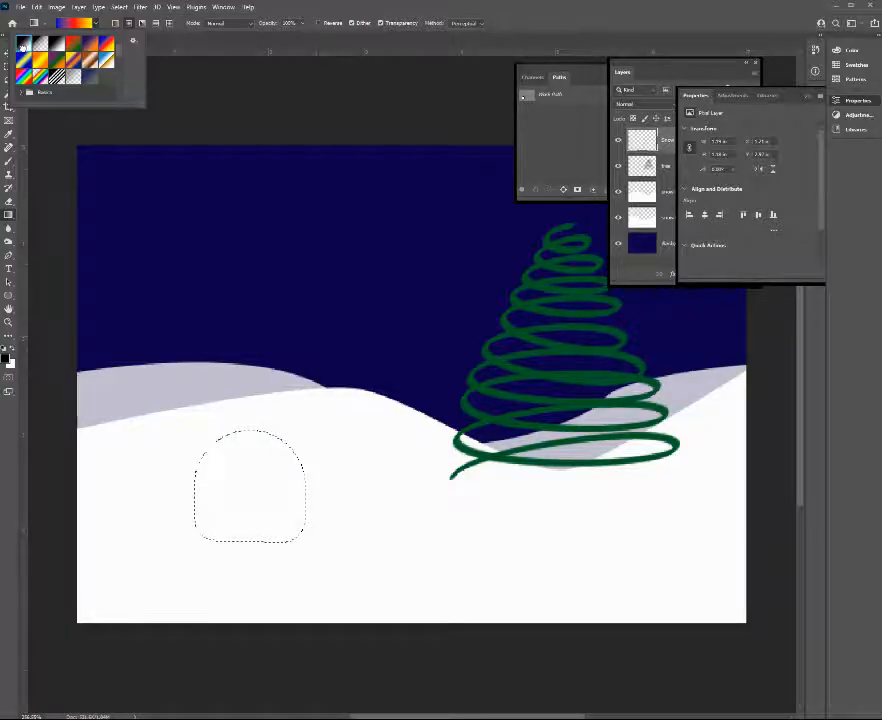
pyautogui.click(23, 44)
pyautogui.click(305, 6)
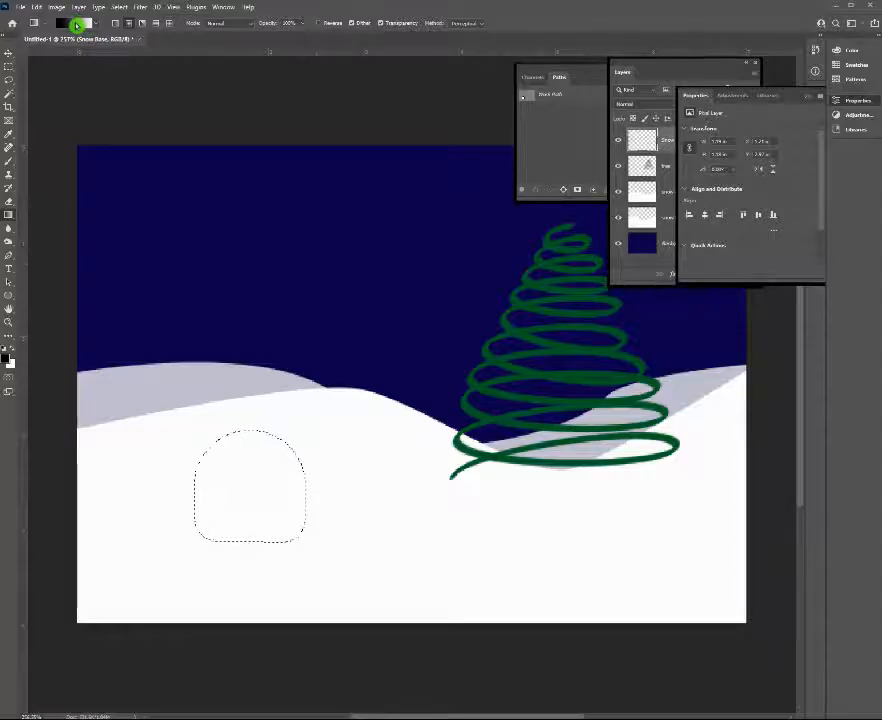
# Open the gradient for editing and arrange the Gradient Editor window so all of its color stops are accessible
pyautogui.click(77, 25)
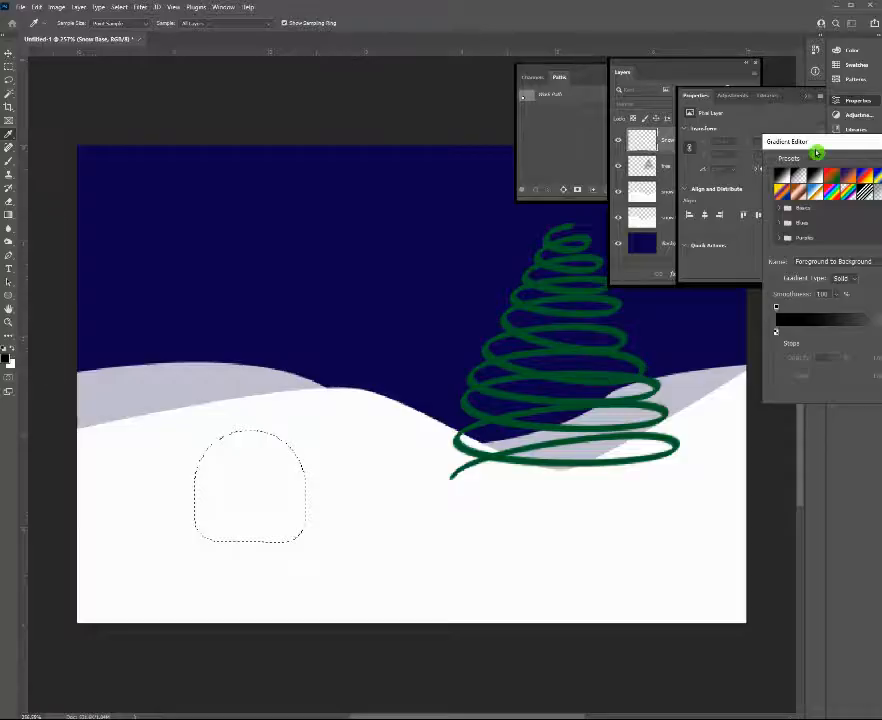
pyautogui.moveTo(813, 151); pyautogui.dragTo(297, 103)
pyautogui.doubleClick(297, 100)
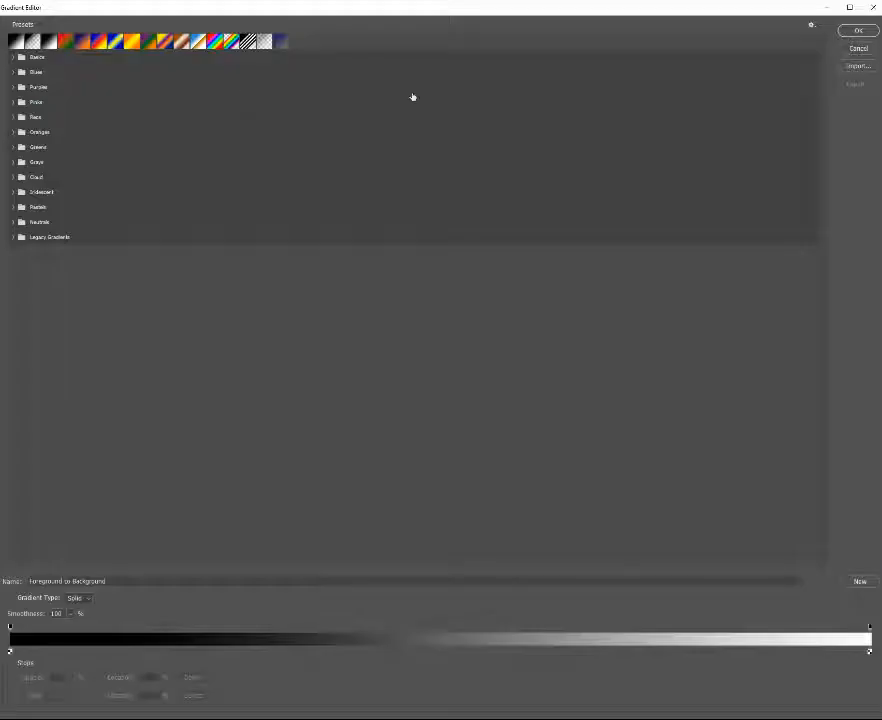
pyautogui.click(852, 9)
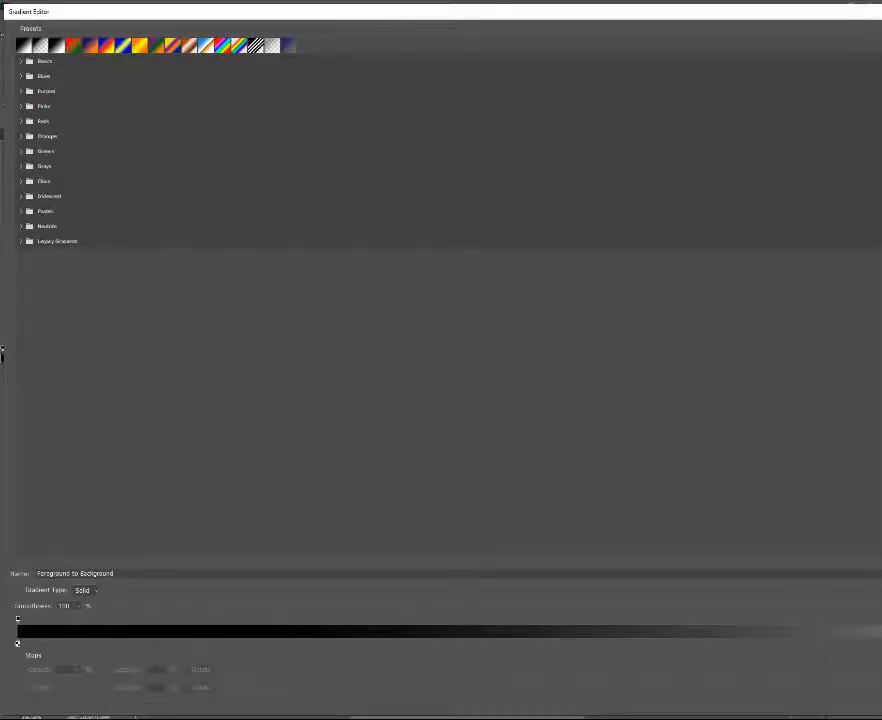
pyautogui.moveTo(772, 16); pyautogui.dragTo(697, 142)
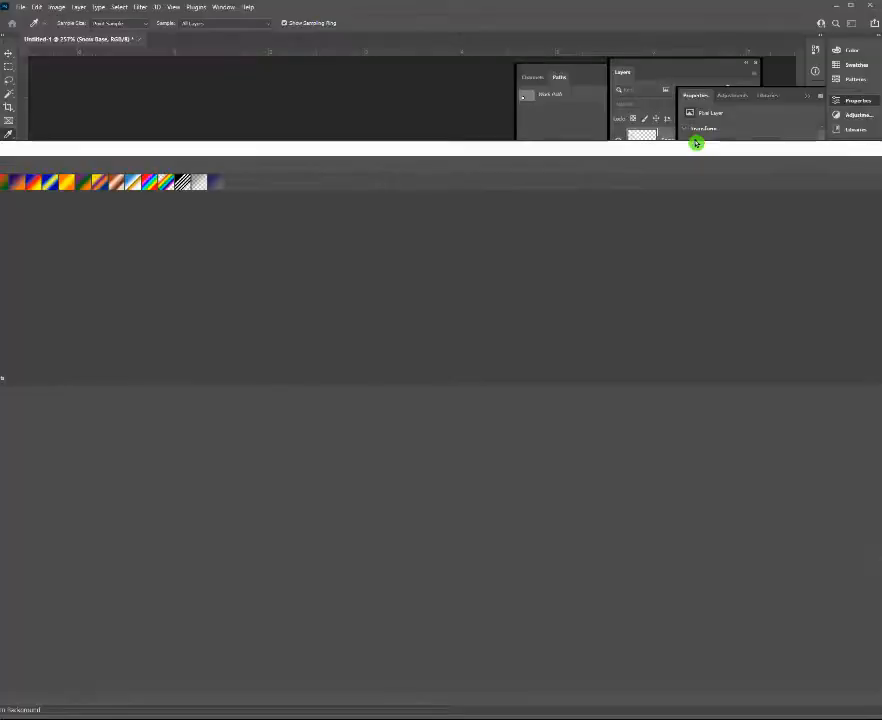
pyautogui.doubleClick(697, 143)
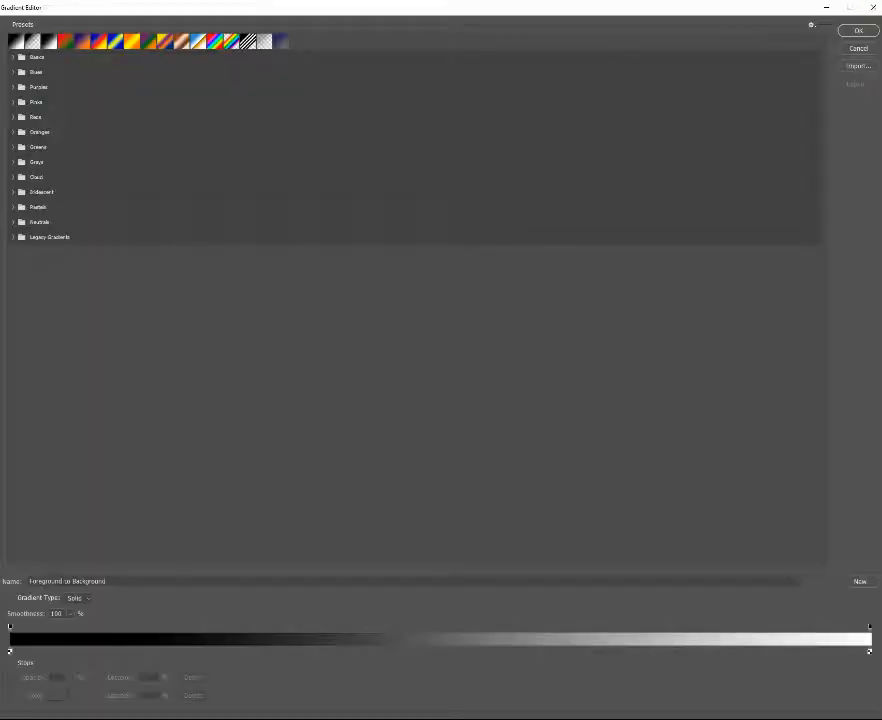
pyautogui.moveTo(880, 16); pyautogui.dragTo(876, 16)
pyautogui.moveTo(698, 716); pyautogui.dragTo(546, 524)
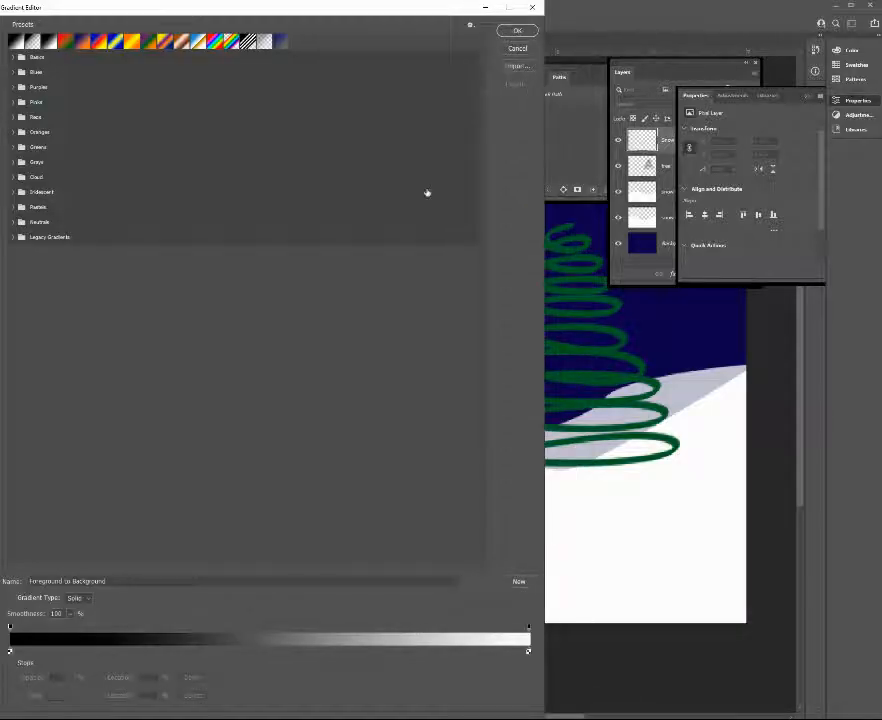
pyautogui.moveTo(447, 14); pyautogui.dragTo(583, 10)
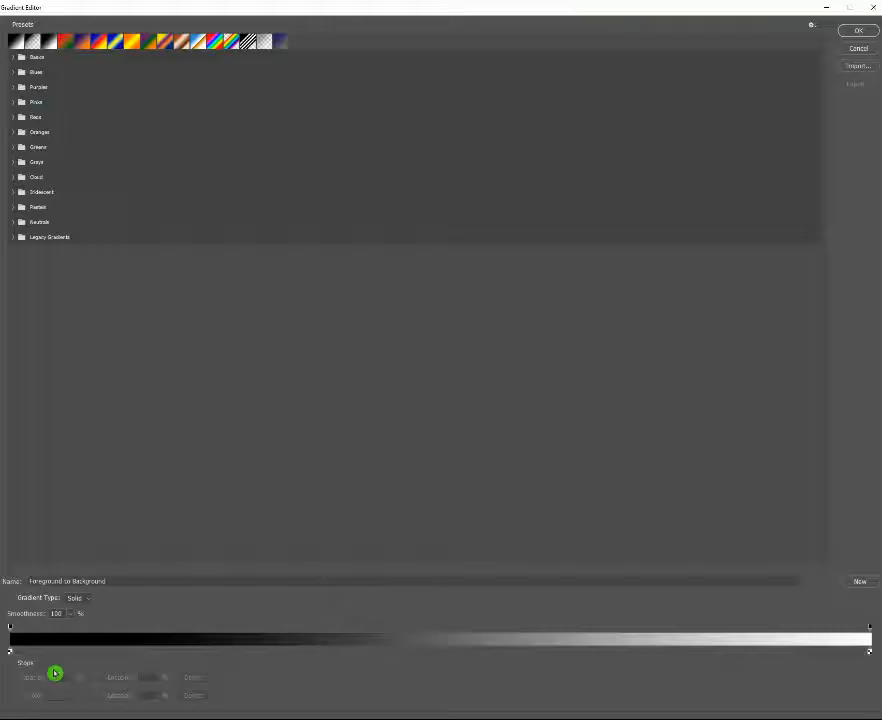
# Set the gradient's left color stop to pale lavender #e0e0fb and apply the edited gradient
pyautogui.click(8, 655)
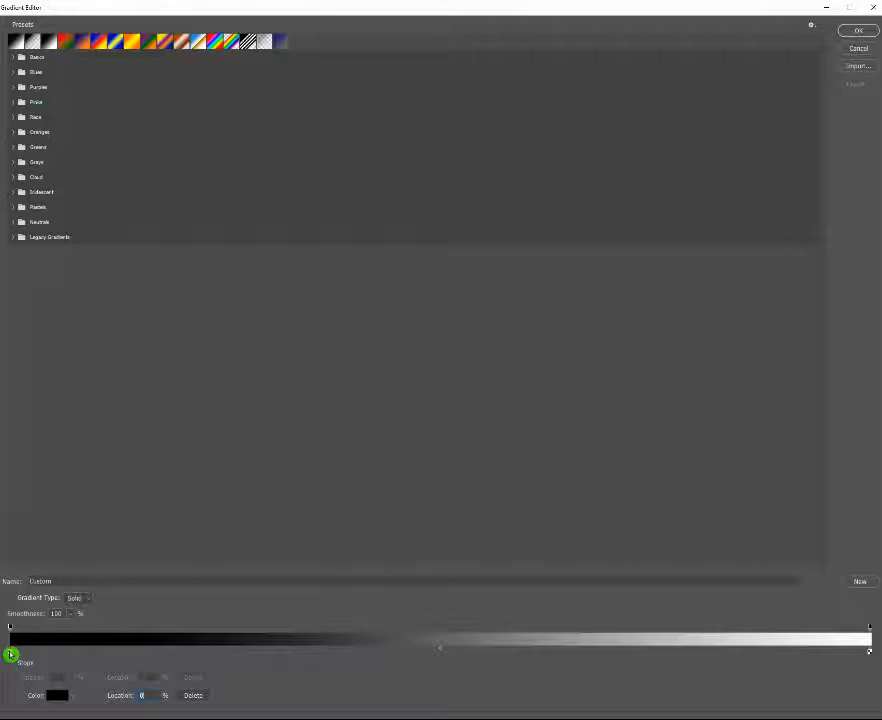
pyautogui.doubleClick(11, 655)
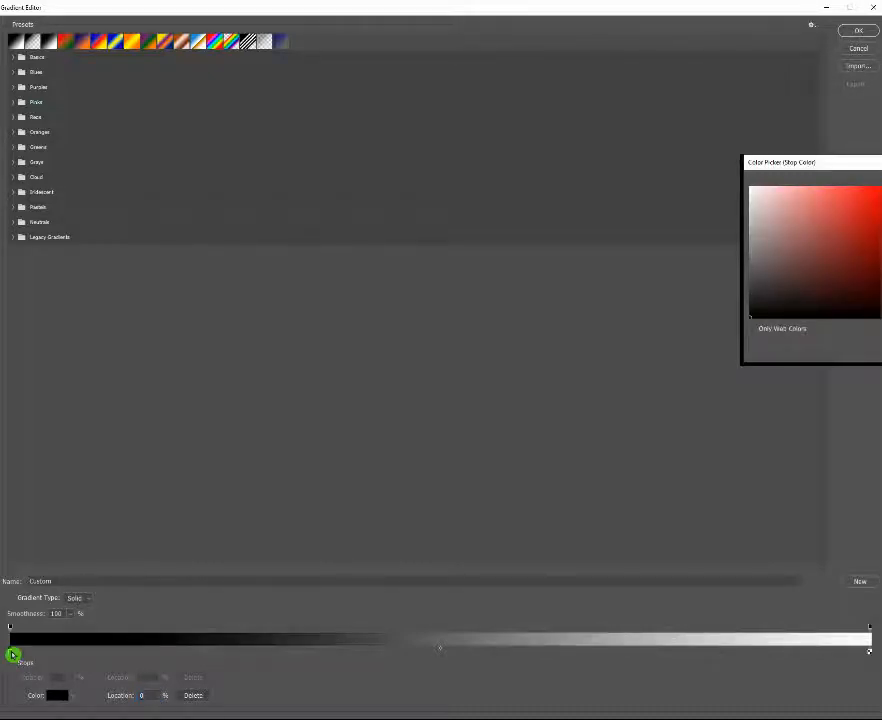
pyautogui.moveTo(817, 164); pyautogui.dragTo(550, 152)
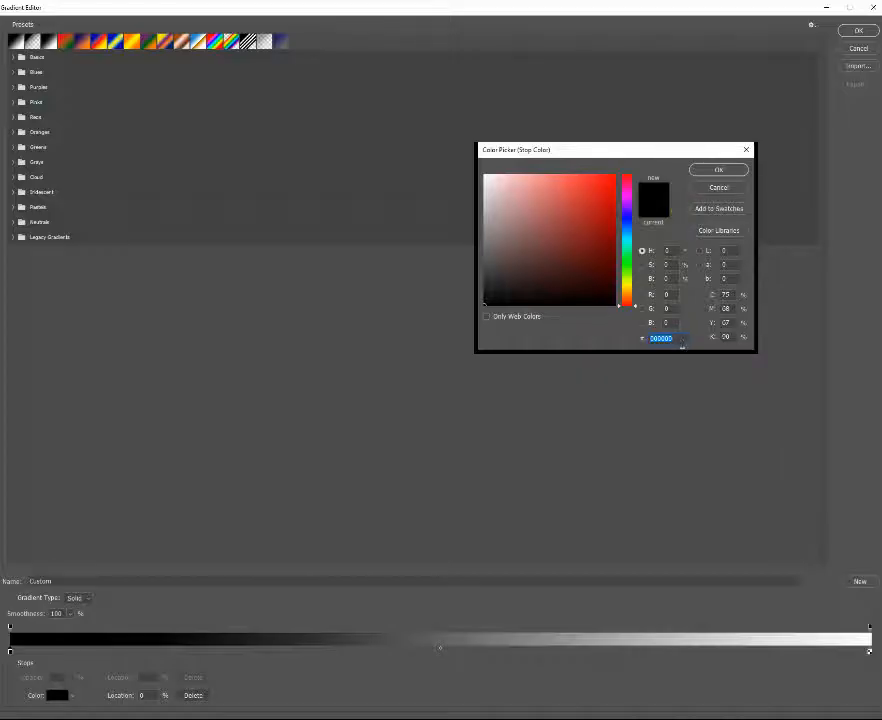
pyautogui.write('e')
pyautogui.click(682, 347)
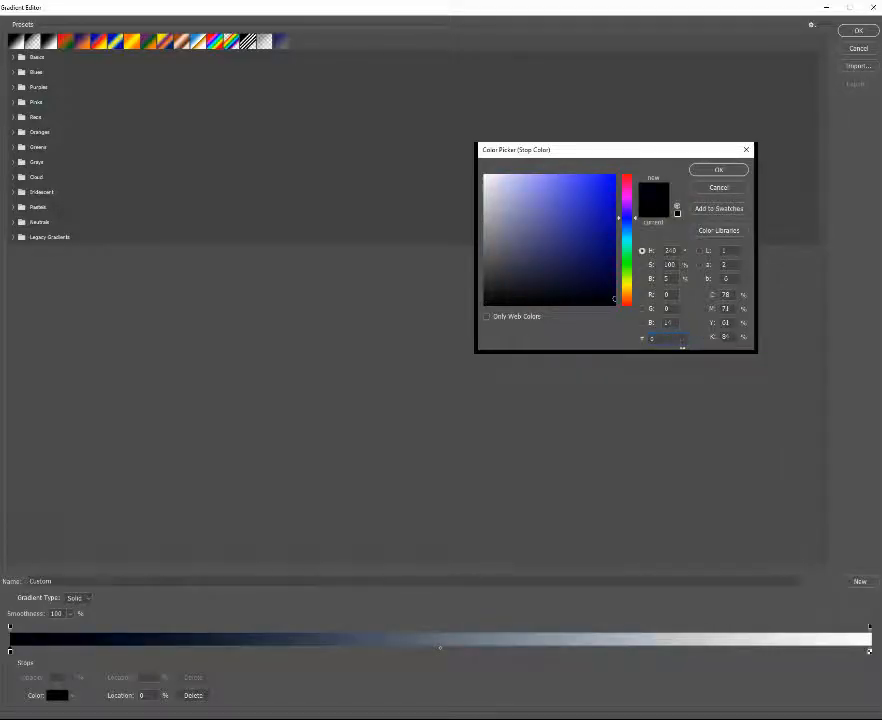
pyautogui.write('0e')
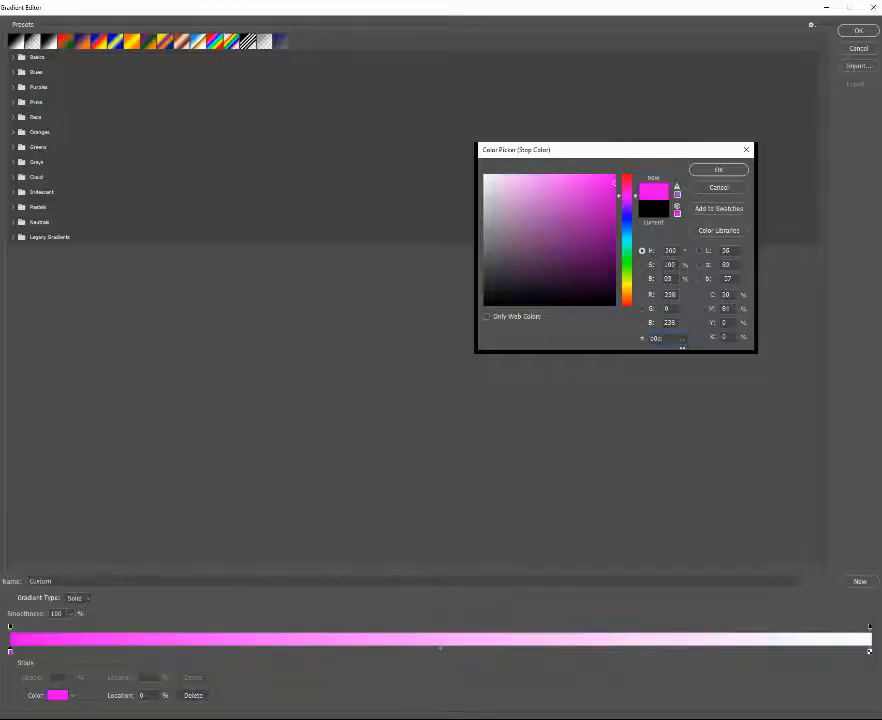
pyautogui.write('0f')
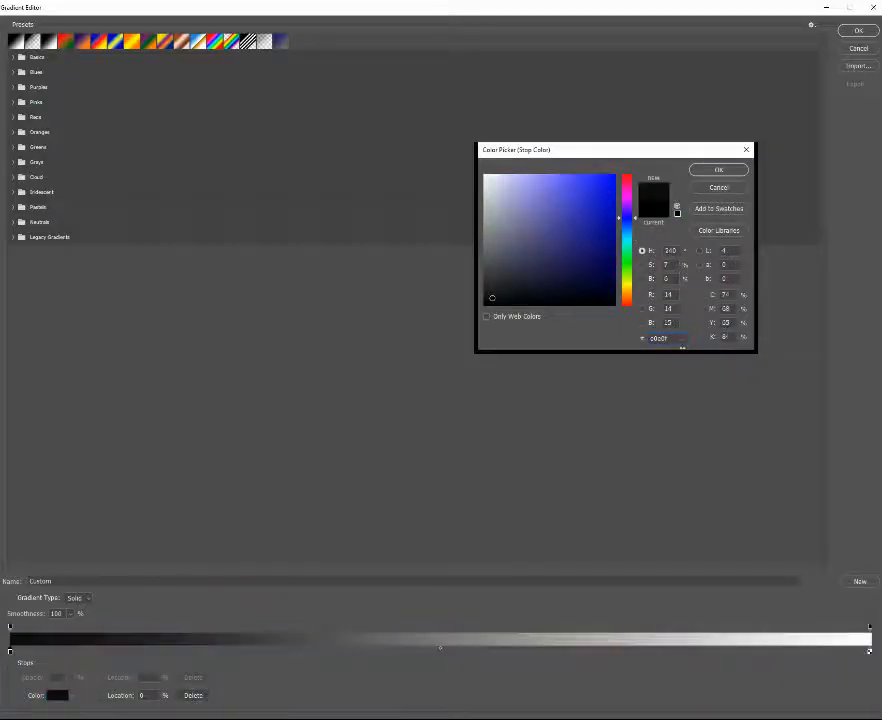
pyautogui.write('b')
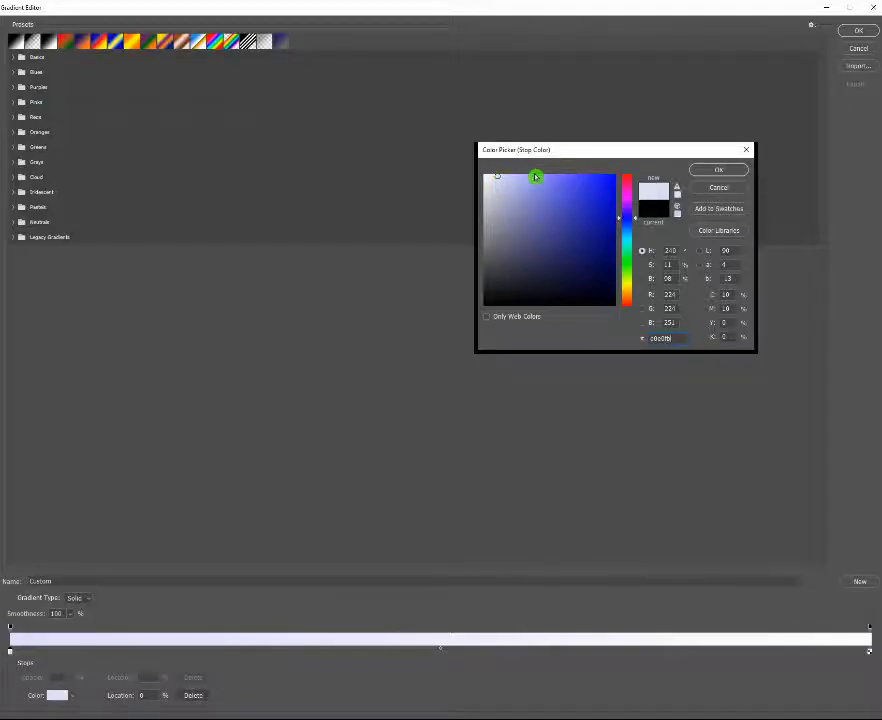
pyautogui.click(716, 171)
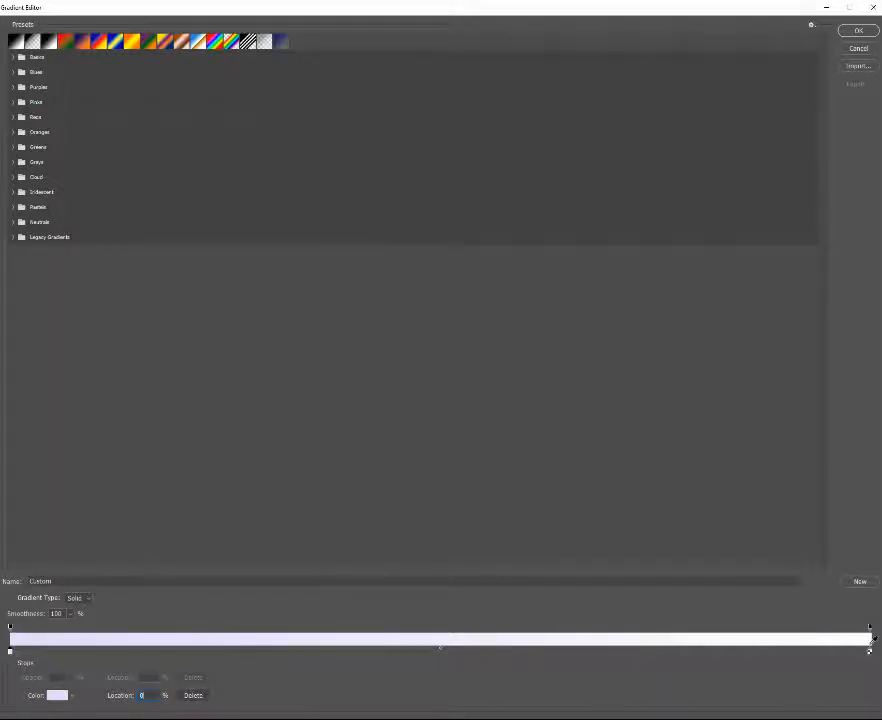
pyautogui.click(859, 30)
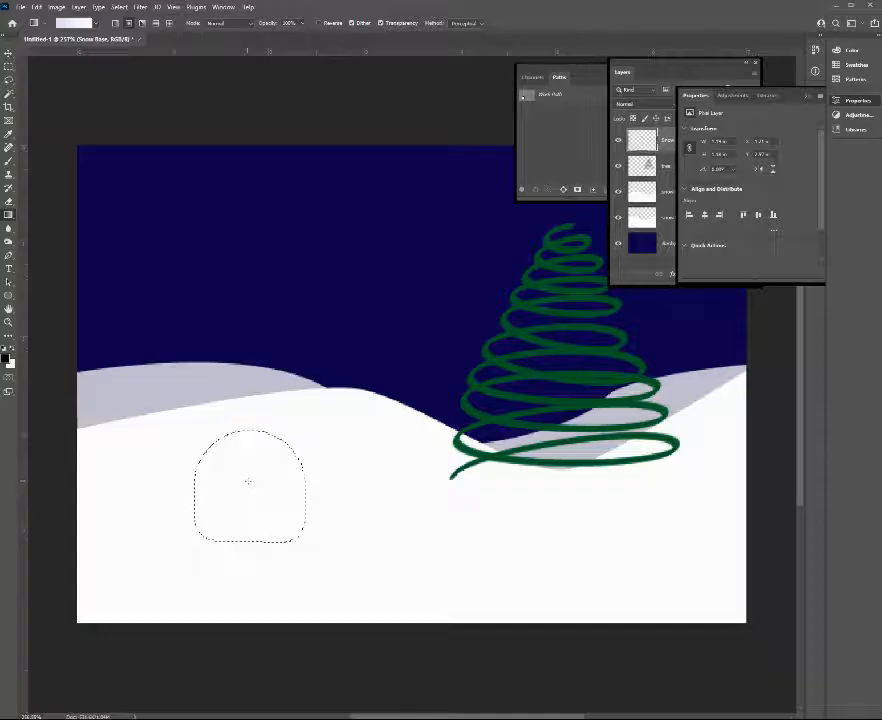
# Try filling the snow base selection with the radial gradient from its center to its lower right, and clear that fill
pyautogui.moveTo(247, 482); pyautogui.dragTo(293, 528)
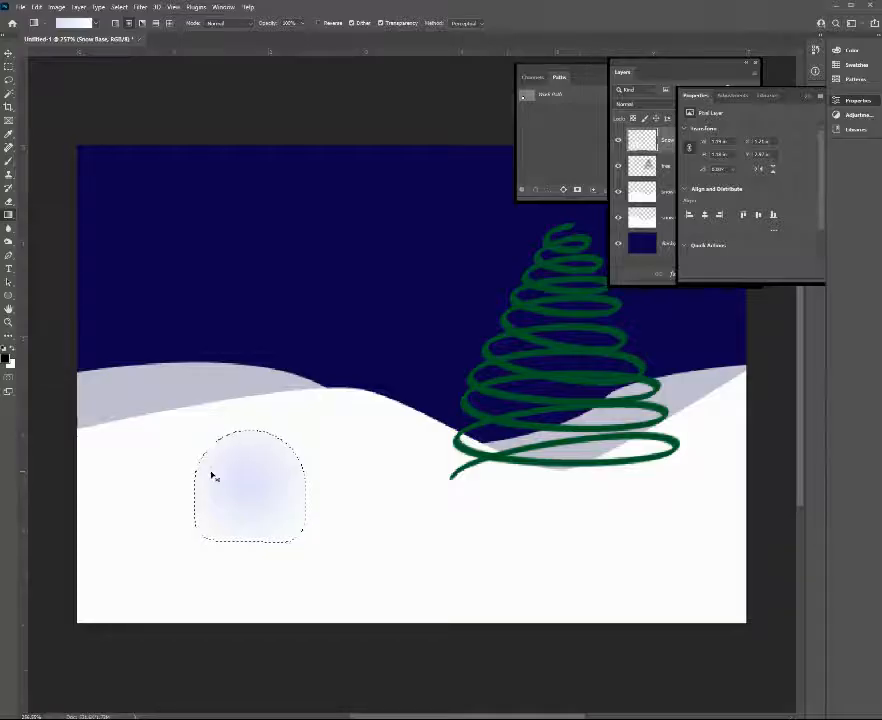
pyautogui.hotkey('ctrl', 'd')
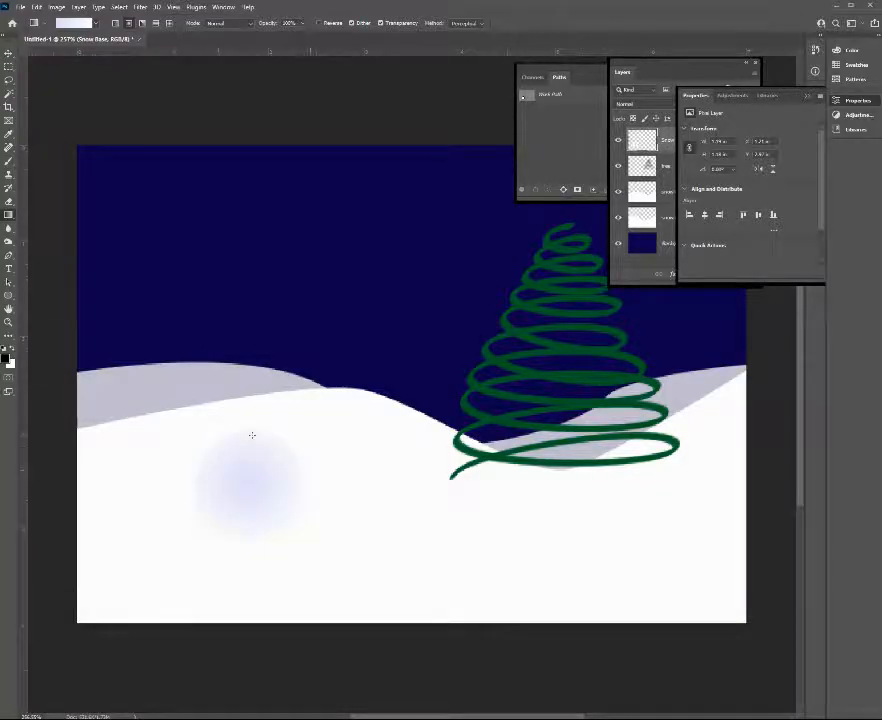
pyautogui.hotkey('ctrl', 'shift', 'd')
pyautogui.press('Delete')
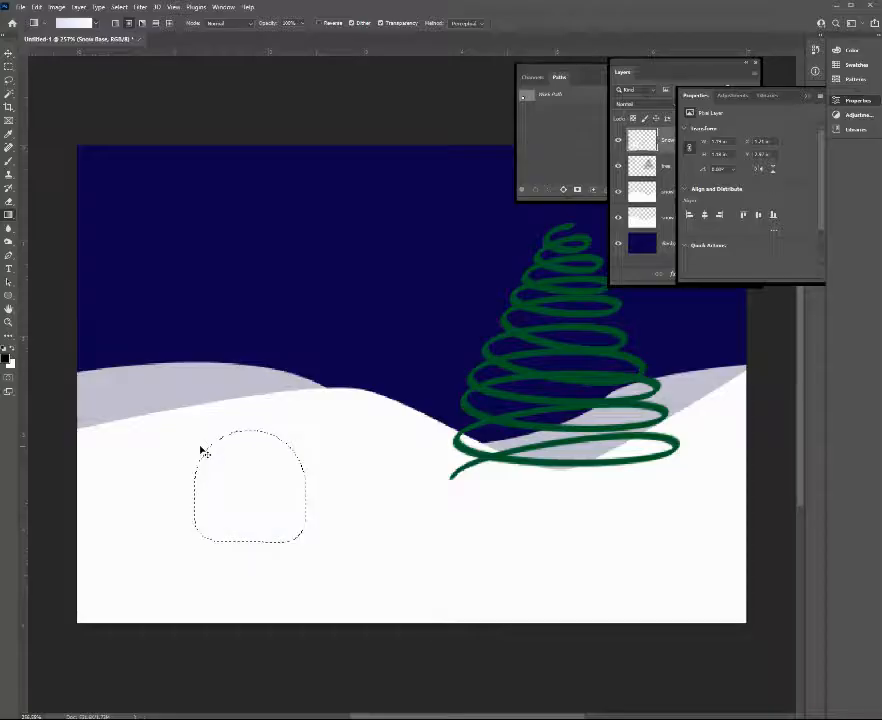
# Reverse the gradient and fill the snow base selection radially from its center to its lower-right corner
pyautogui.click(322, 23)
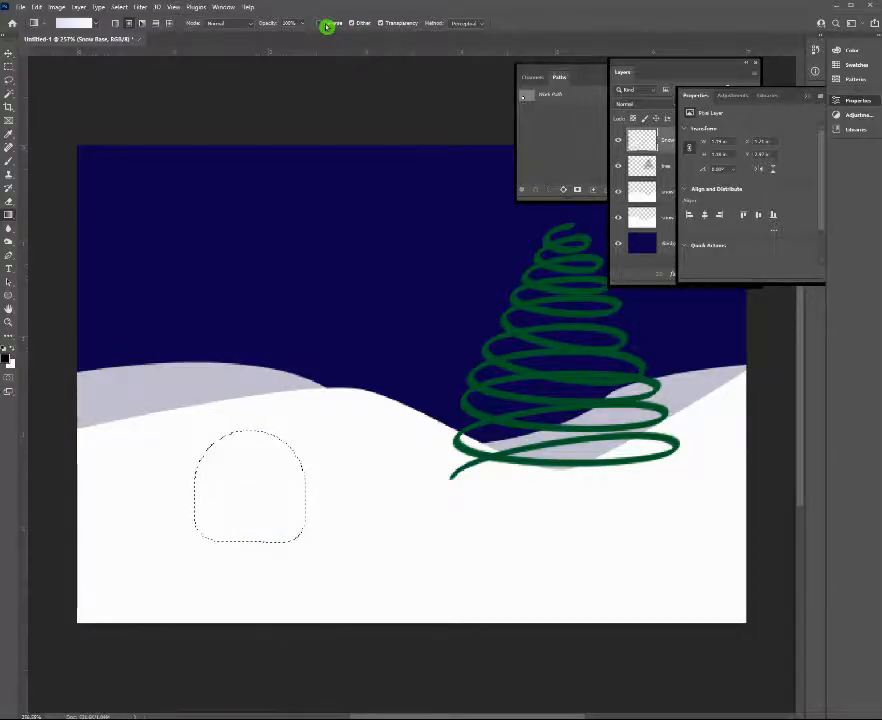
pyautogui.click(64, 21)
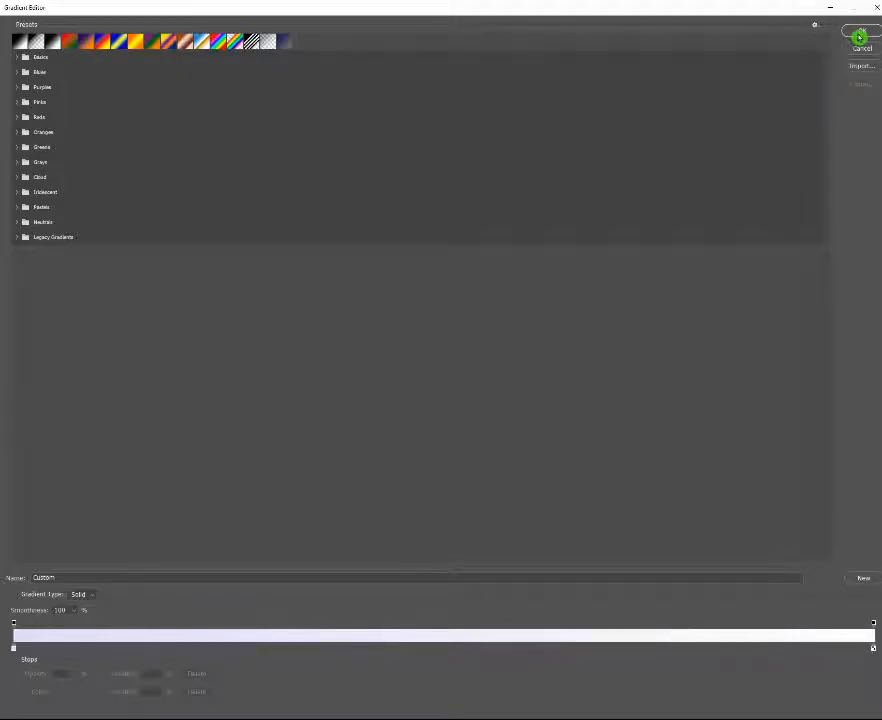
pyautogui.click(861, 32)
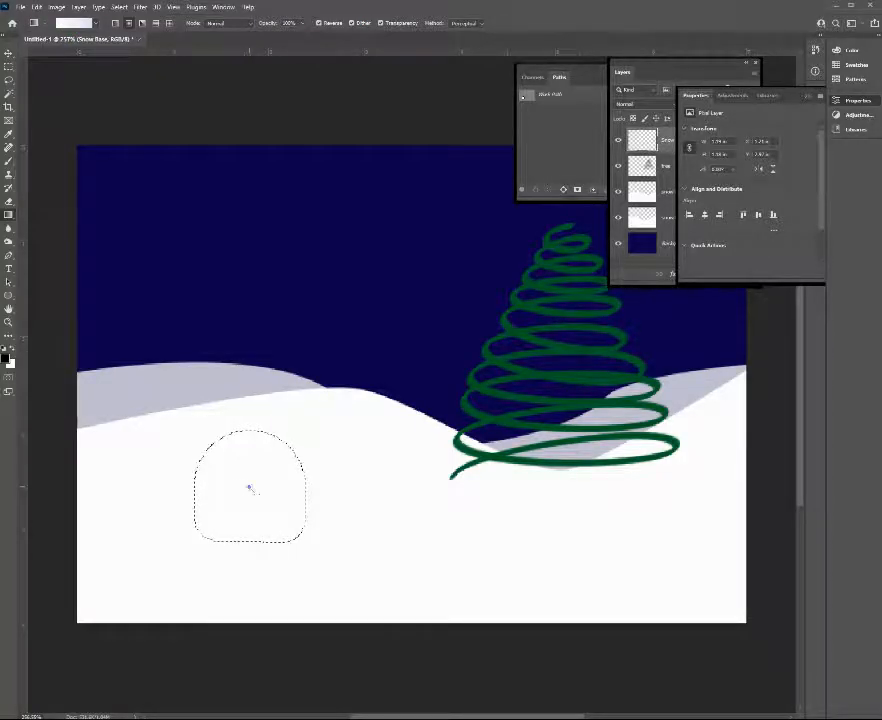
pyautogui.moveTo(249, 487); pyautogui.dragTo(301, 536)
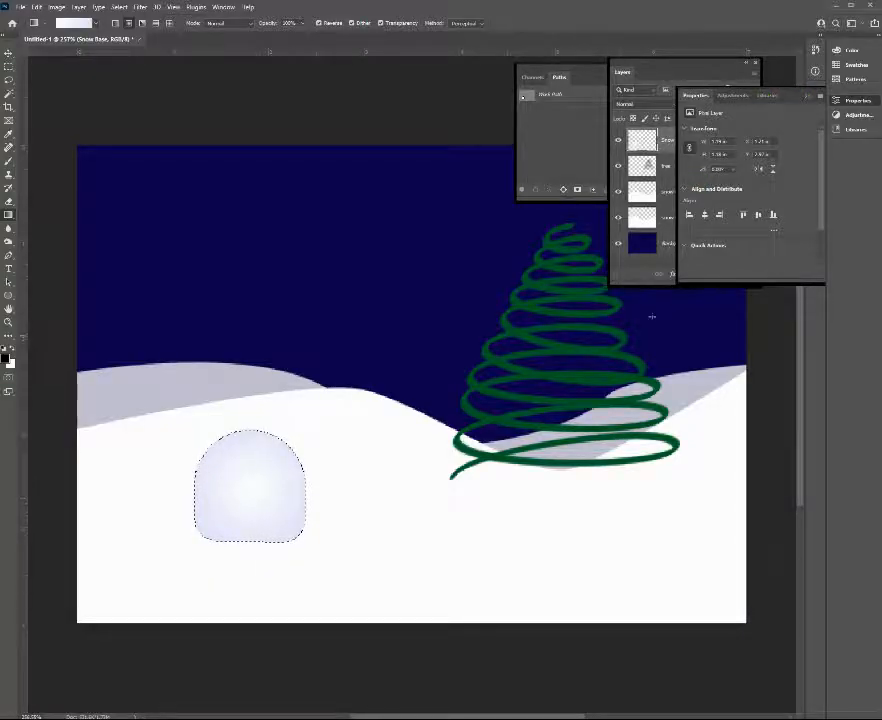
# Add a new layer above "Snow Base" and deselect the snow base outline in preparation for an ellipse path
pyautogui.click(668, 278)
pyautogui.click(730, 274)
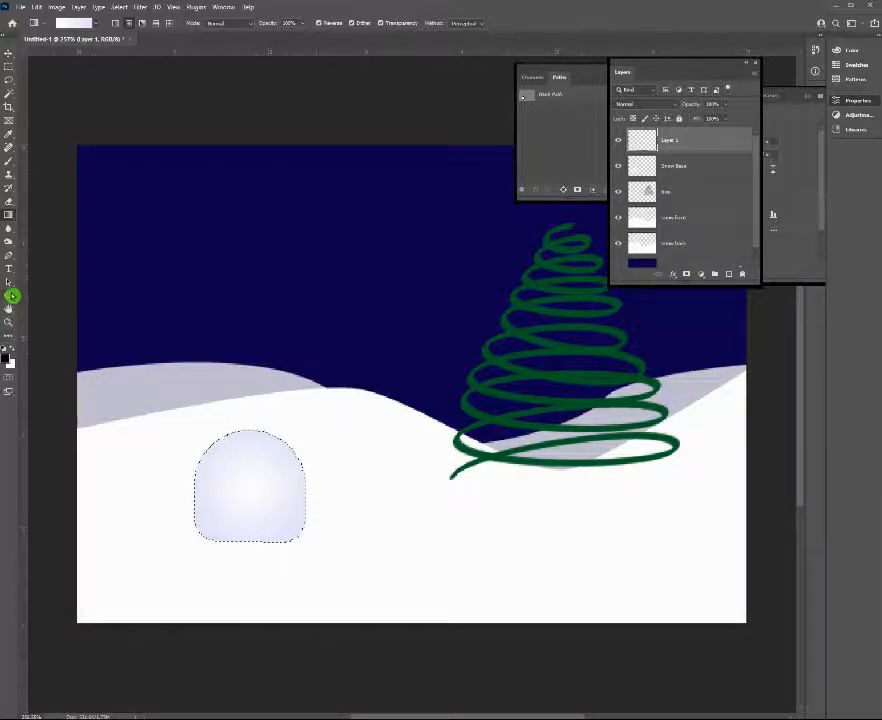
pyautogui.click(10, 296)
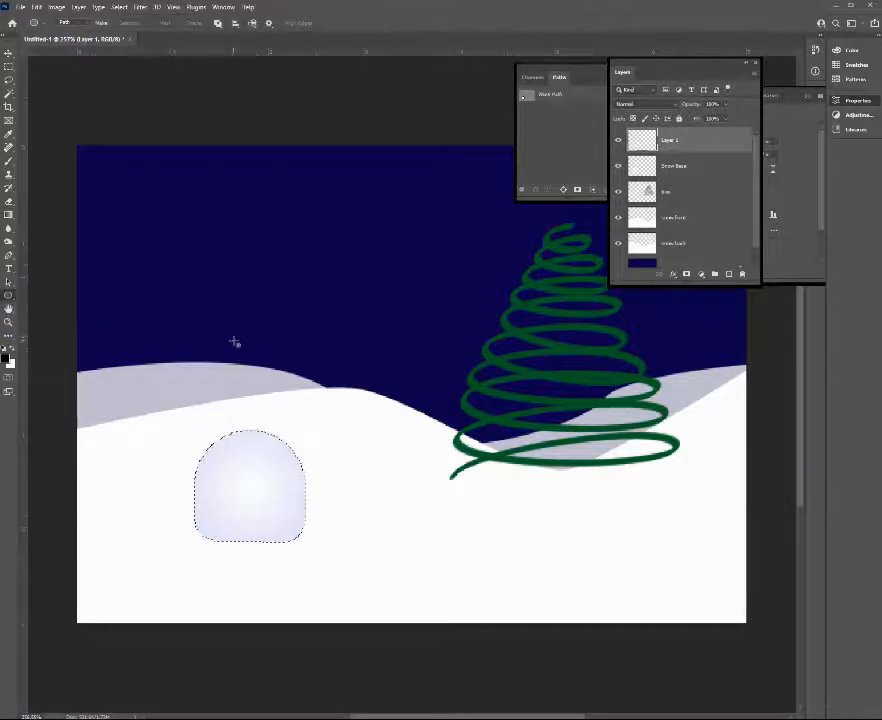
pyautogui.click(558, 129)
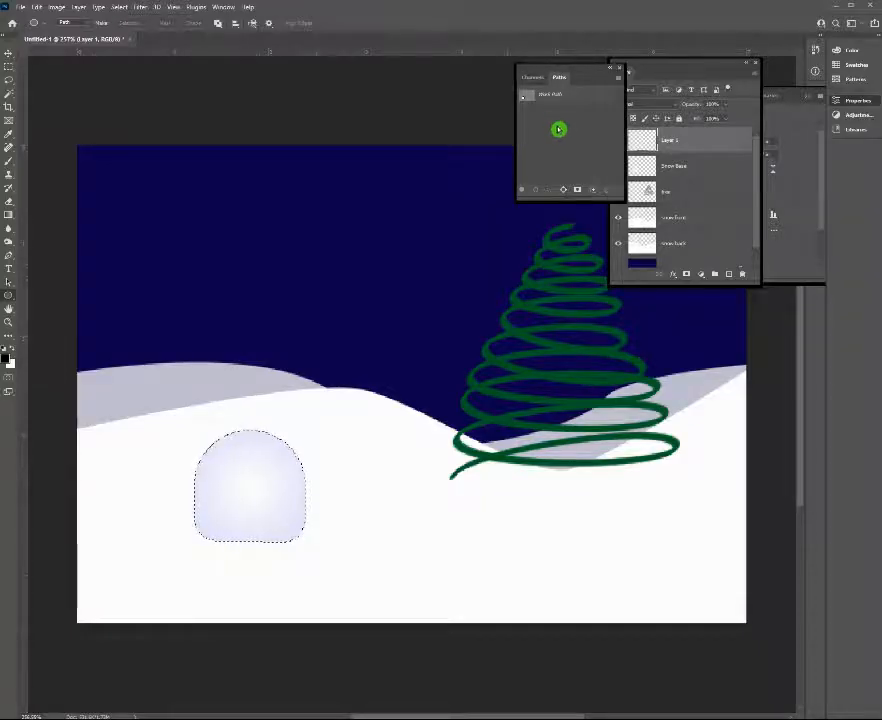
pyautogui.hotkey('ctrl', 'd')
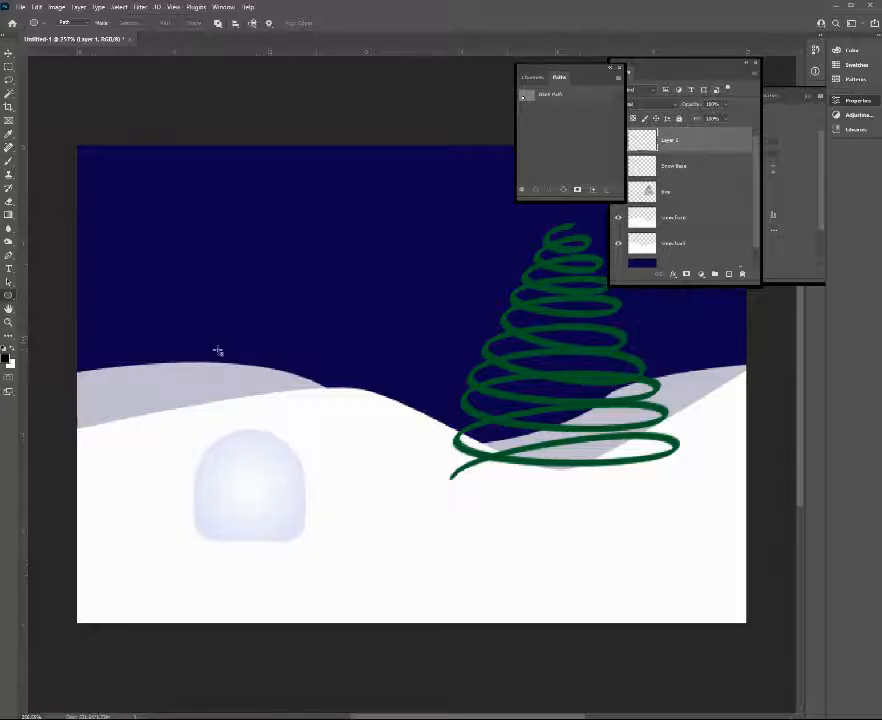
# Draw a circular path about 1 in across with the Ellipse tool and center it over the top of the snow base
pyautogui.moveTo(217, 351); pyautogui.dragTo(336, 444)
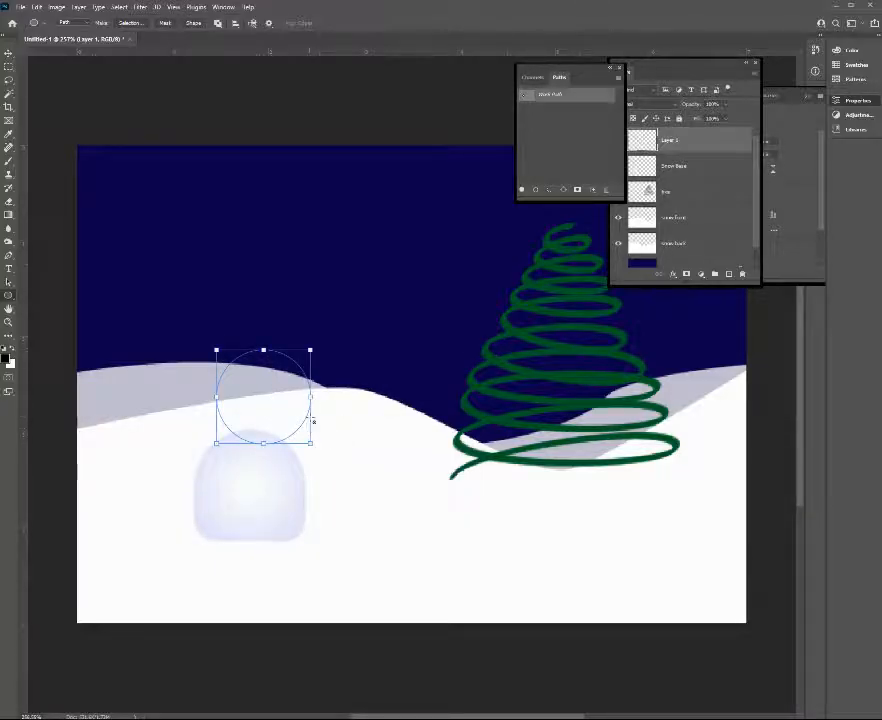
pyautogui.press('a')
pyautogui.moveTo(311, 417); pyautogui.dragTo(297, 417)
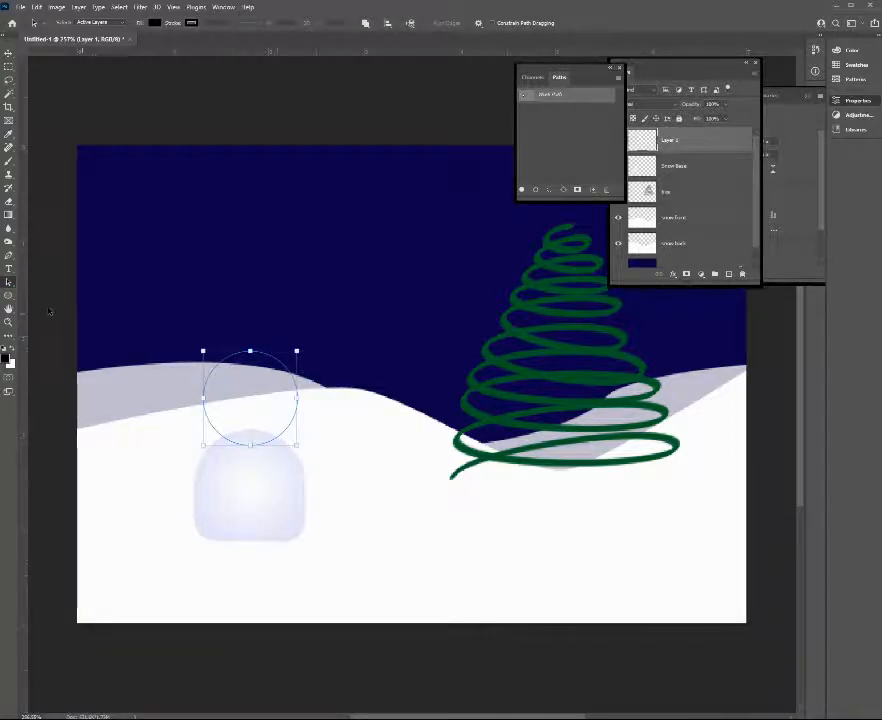
# Add anchor points at the new circle's lower left and lower right and pull them outward to flatten its base
pyautogui.click(9, 256)
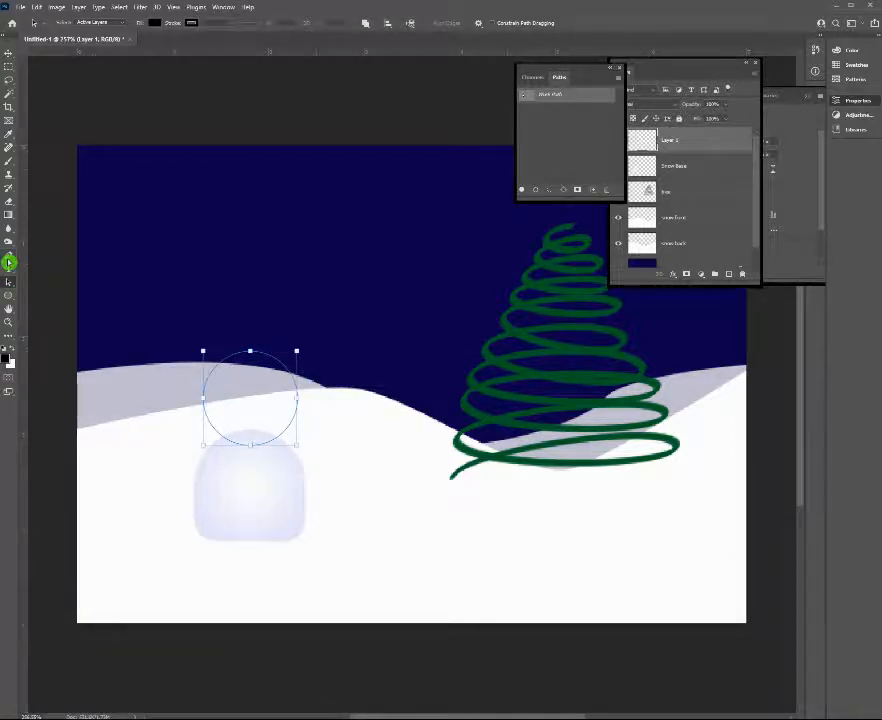
pyautogui.click(220, 435)
pyautogui.click(281, 435)
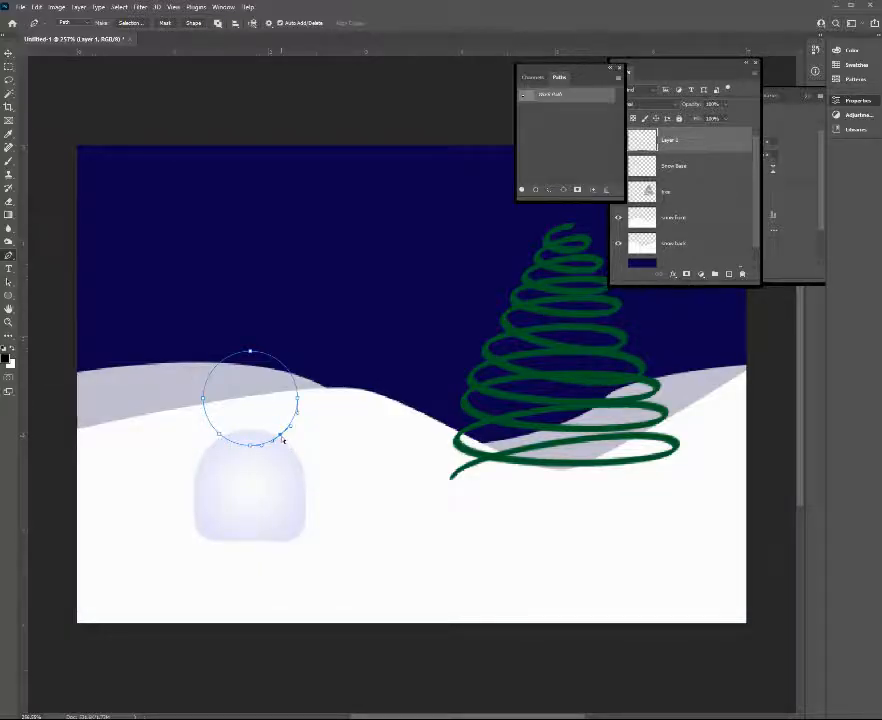
pyautogui.moveTo(281, 437); pyautogui.dragTo(284, 443)
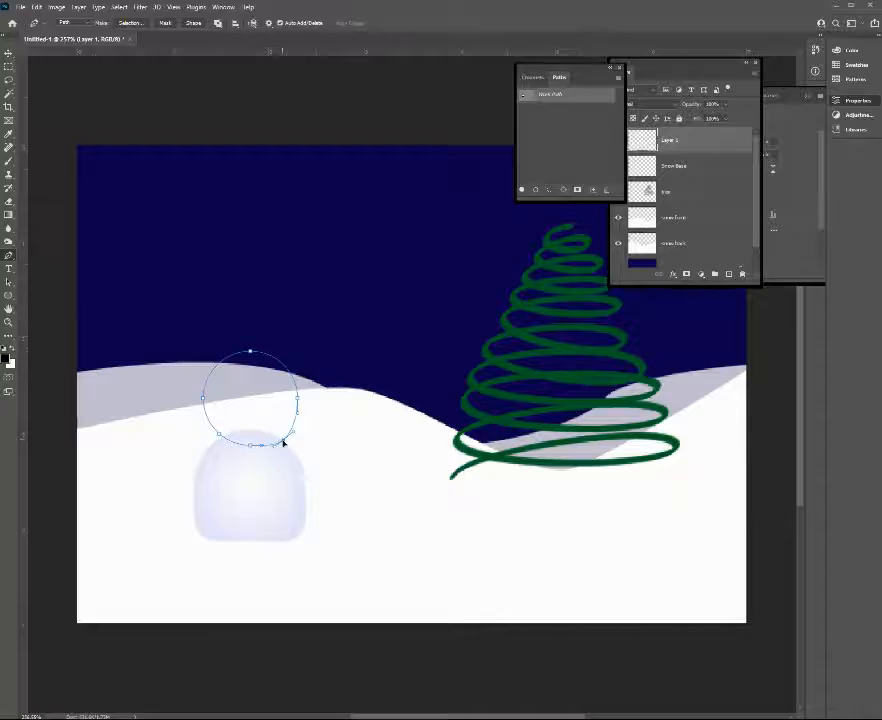
pyautogui.moveTo(221, 435); pyautogui.dragTo(217, 442)
# Move the path's left and right side anchors inward and its top anchor down to make the upper shape smaller
pyautogui.click(202, 401)
pyautogui.click(203, 401)
pyautogui.moveTo(204, 401); pyautogui.dragTo(209, 401)
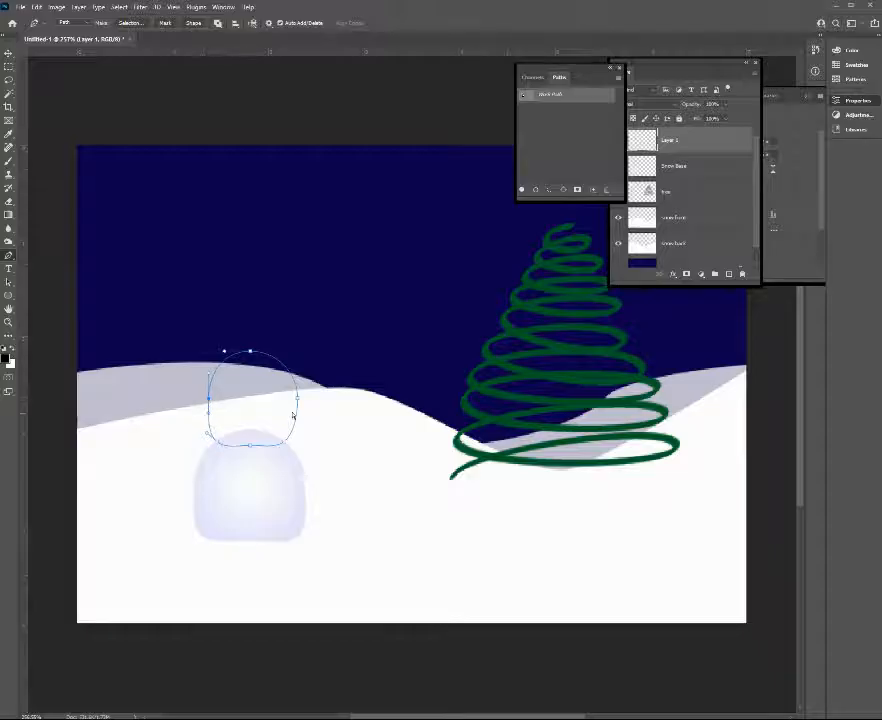
pyautogui.moveTo(298, 401); pyautogui.dragTo(292, 401)
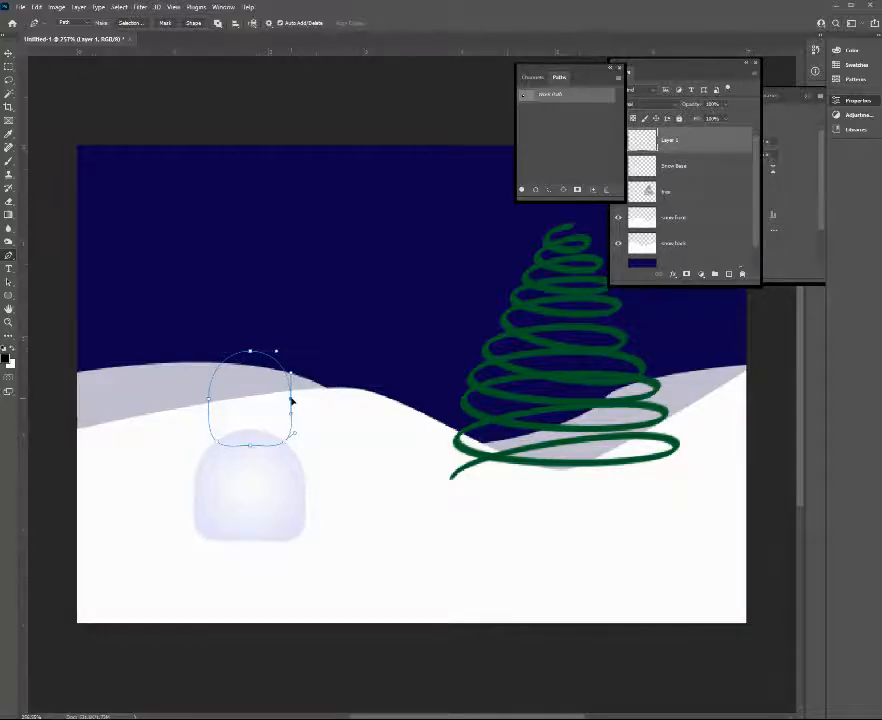
pyautogui.moveTo(251, 353); pyautogui.dragTo(253, 362)
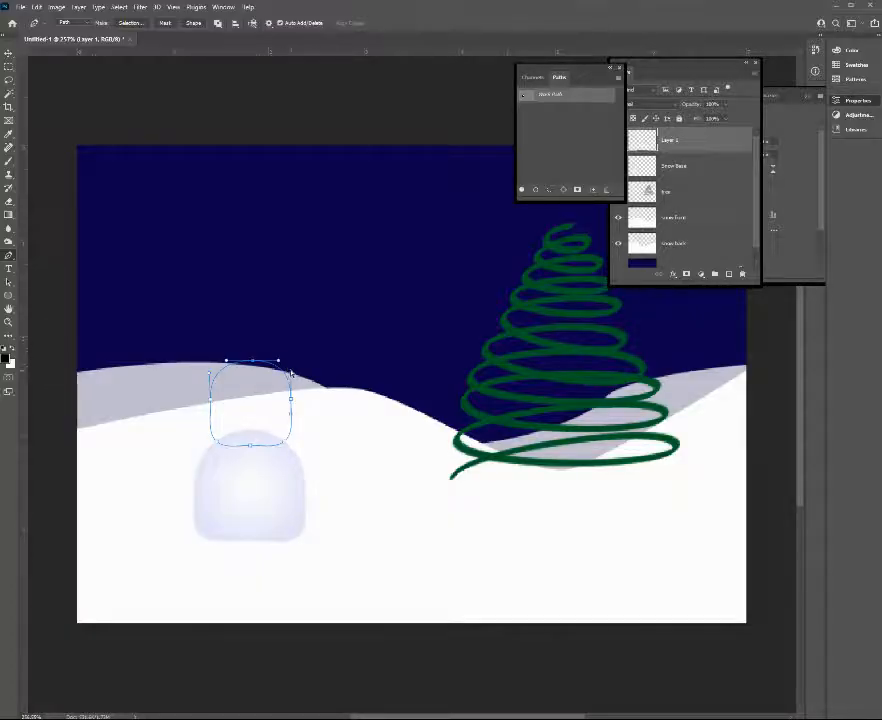
# Move the middle path's left and right side anchors slightly outward and convert the path to a selection
pyautogui.moveTo(291, 399); pyautogui.dragTo(294, 399)
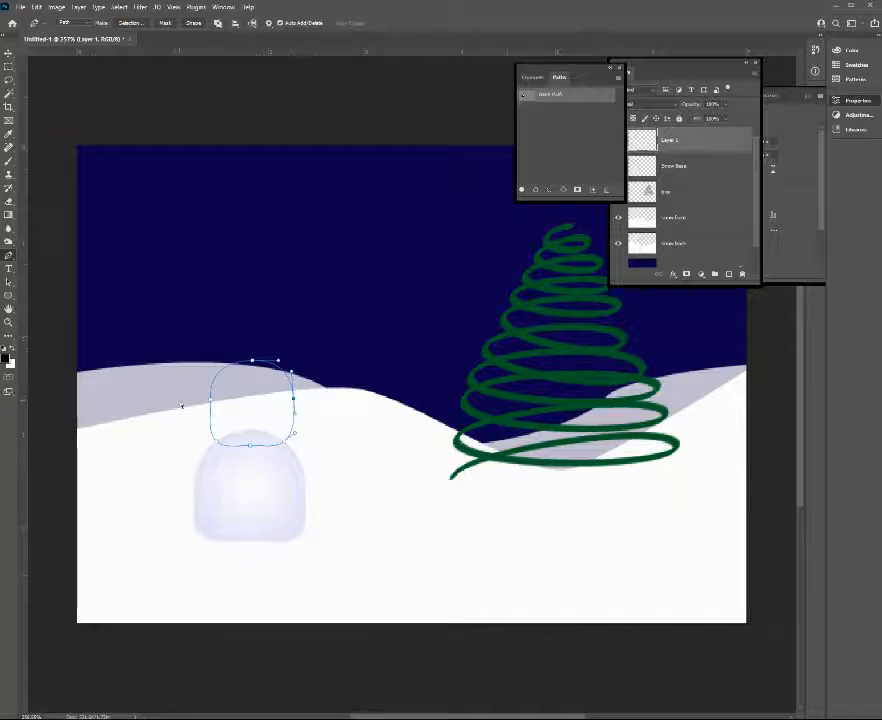
pyautogui.moveTo(211, 400); pyautogui.dragTo(207, 401)
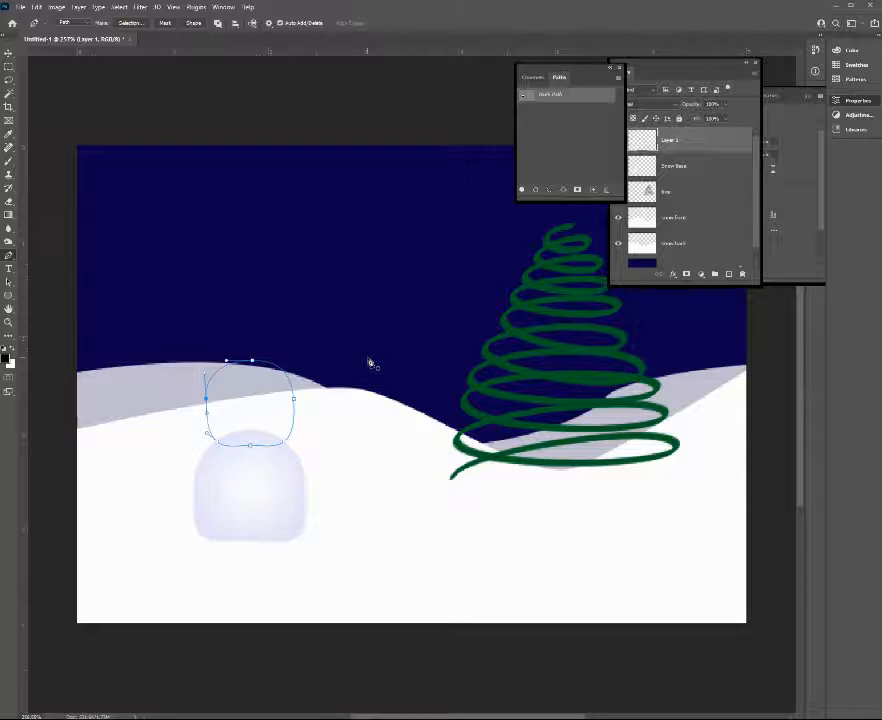
pyautogui.hotkey('ctrl', 'Return')
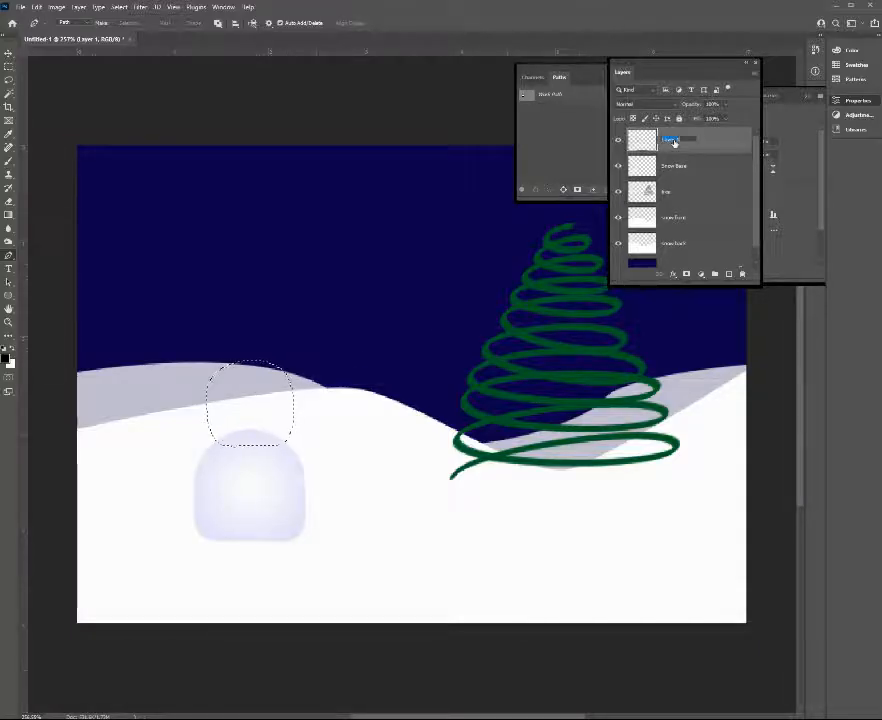
# Rename the new layer above "Snow Base" as "snow middle"
pyautogui.doubleClick(674, 141)
pyautogui.write('snow middle')
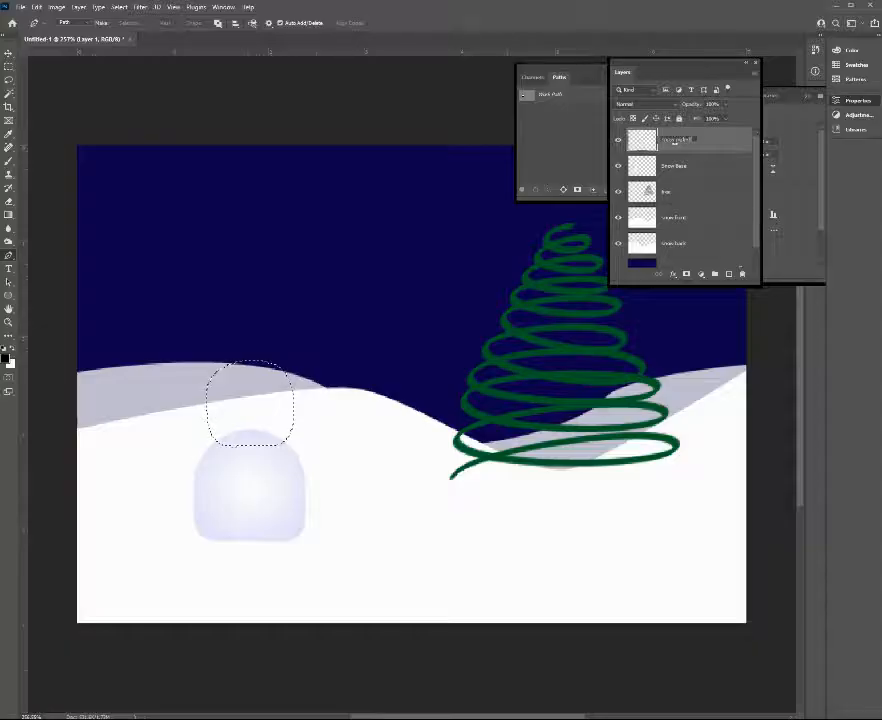
pyautogui.click(675, 142)
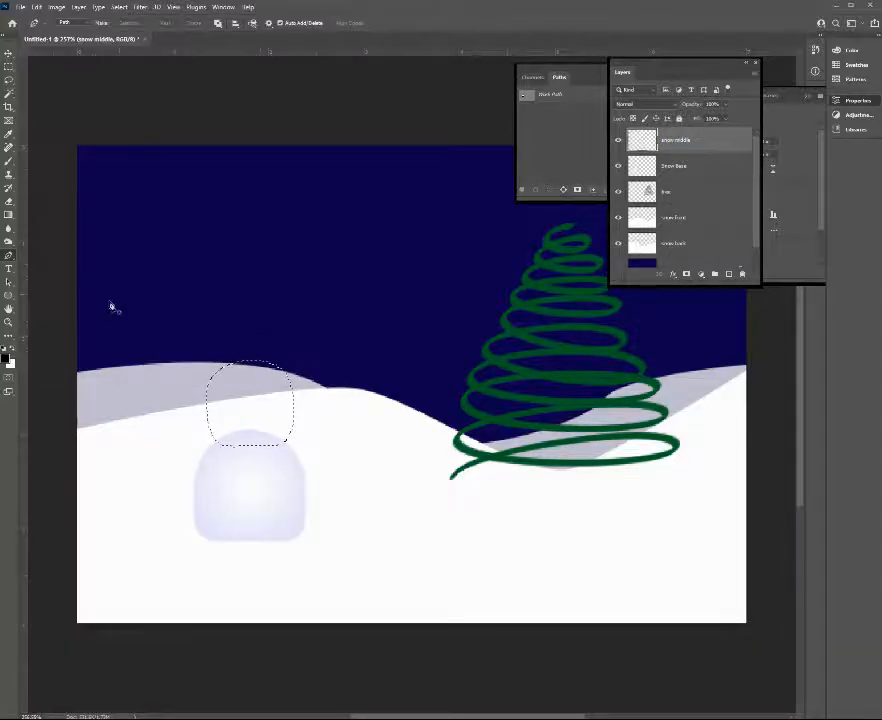
# Fill the middle selection with the radial snow gradient, drawn from its center toward its lower right edge
pyautogui.click(16, 213)
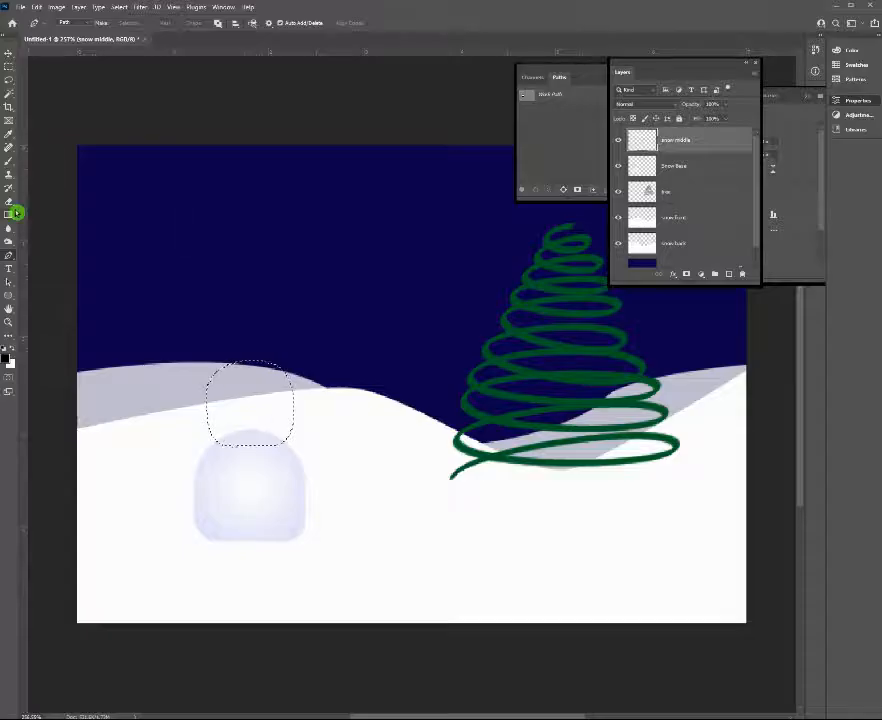
pyautogui.click(10, 215)
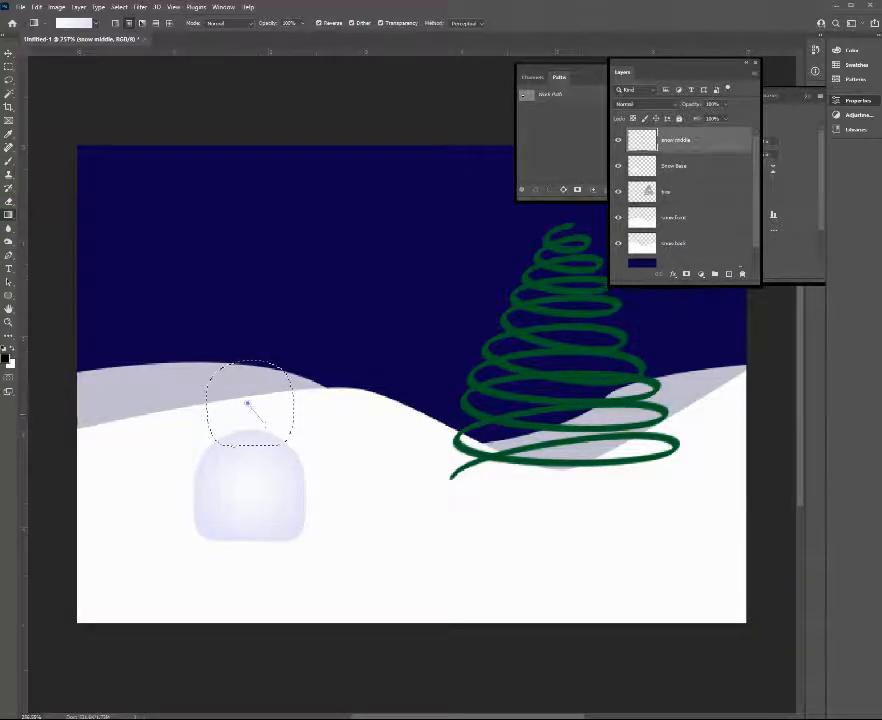
pyautogui.moveTo(264, 421); pyautogui.dragTo(285, 442)
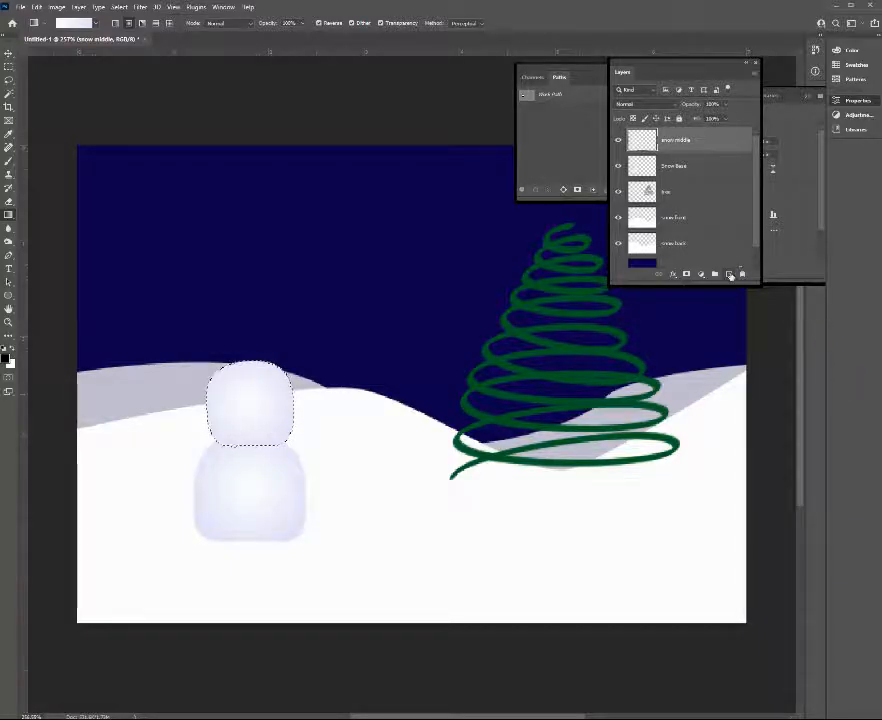
# Add a new layer above "snow middle" and name it "snow head"
pyautogui.click(728, 273)
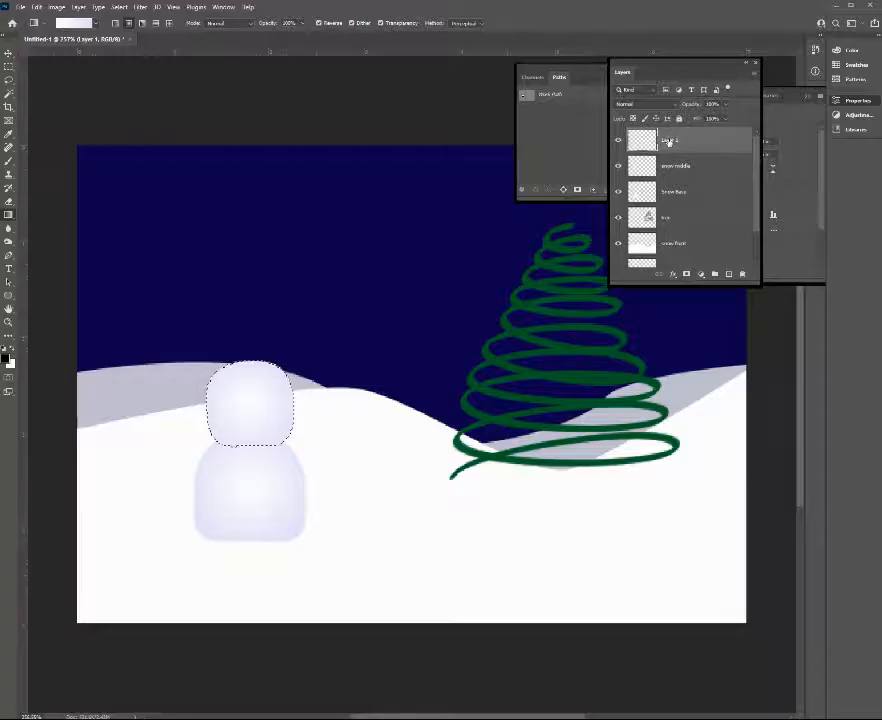
pyautogui.doubleClick(669, 140)
pyautogui.write('snow head')
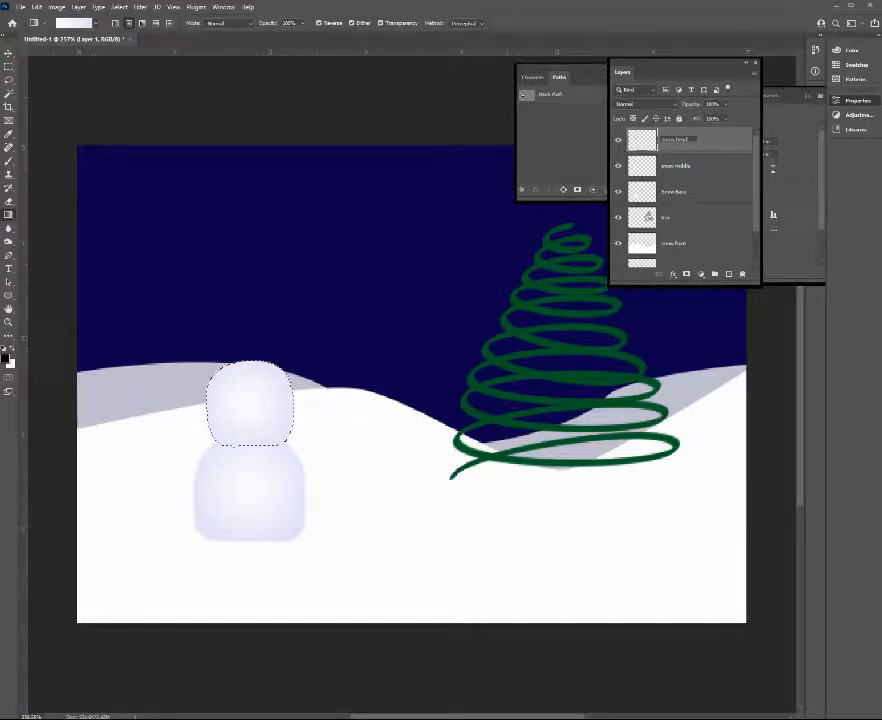
# Draw a circular path about 0.75 in across above the middle snow shape, clear the old selection and switch to the Pen tool
pyautogui.click(9, 296)
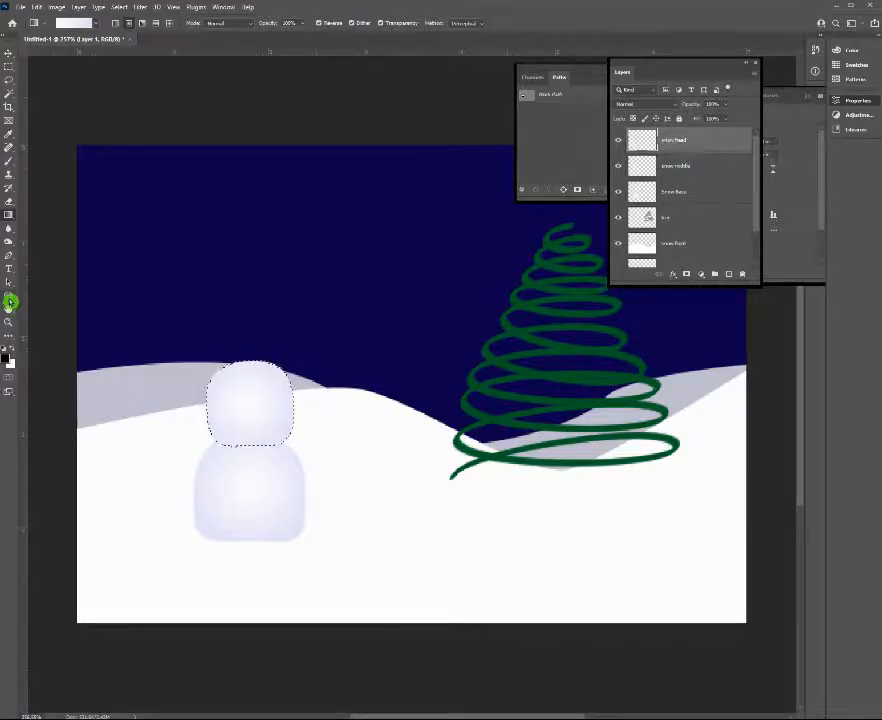
pyautogui.moveTo(220, 297)
pyautogui.mouseDown()
pyautogui.moveTo(290, 364)
pyautogui.moveTo(283, 369)
pyautogui.mouseUp()
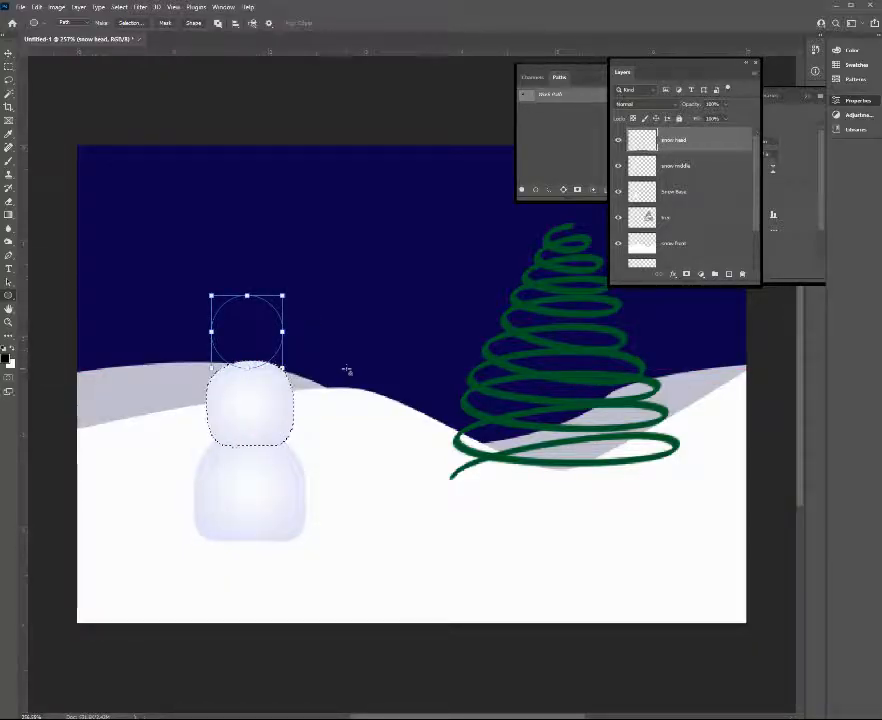
pyautogui.hotkey('ctrl', 'd')
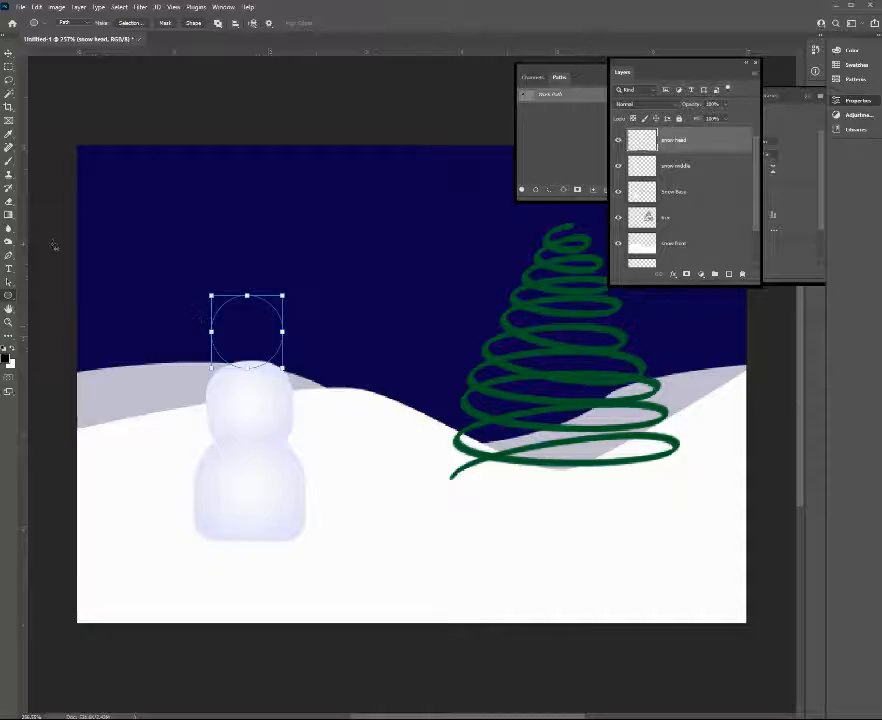
pyautogui.click(9, 258)
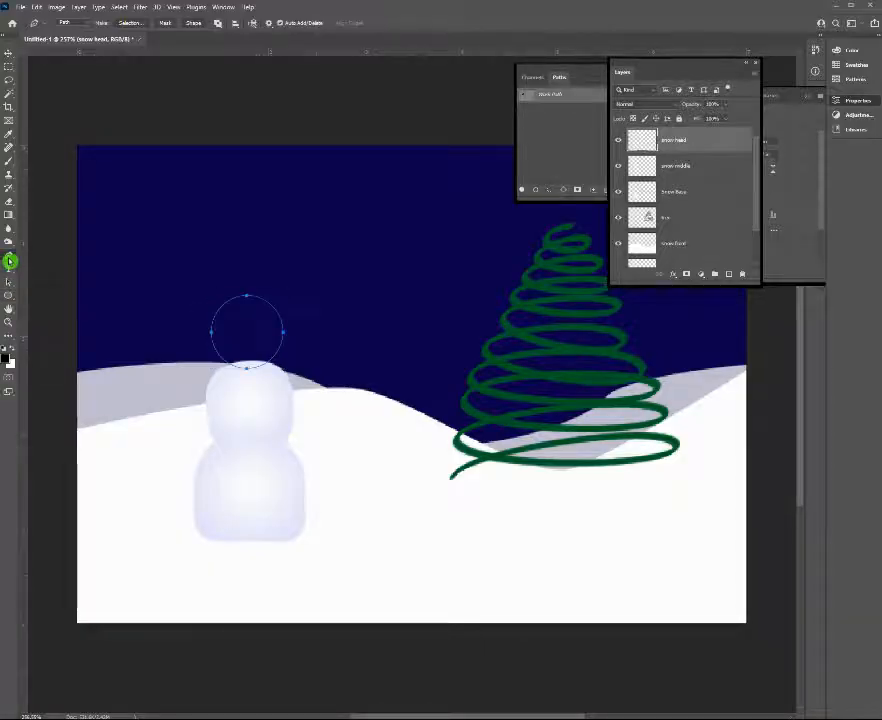
pyautogui.click(212, 338)
pyautogui.click(214, 348)
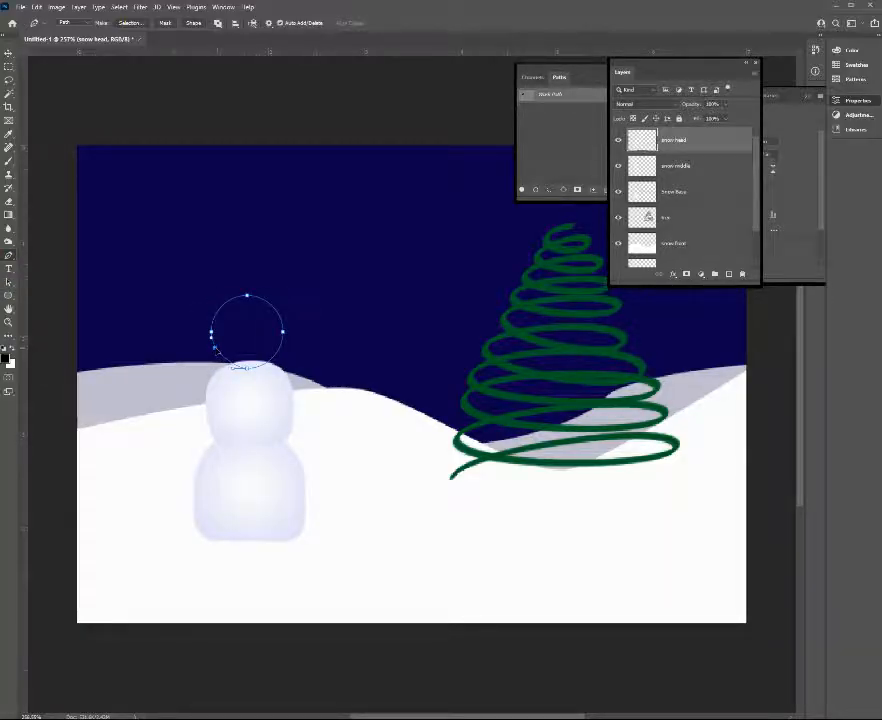
pyautogui.click(270, 355)
pyautogui.click(287, 151)
pyautogui.hotkey('ctrl', 'z')
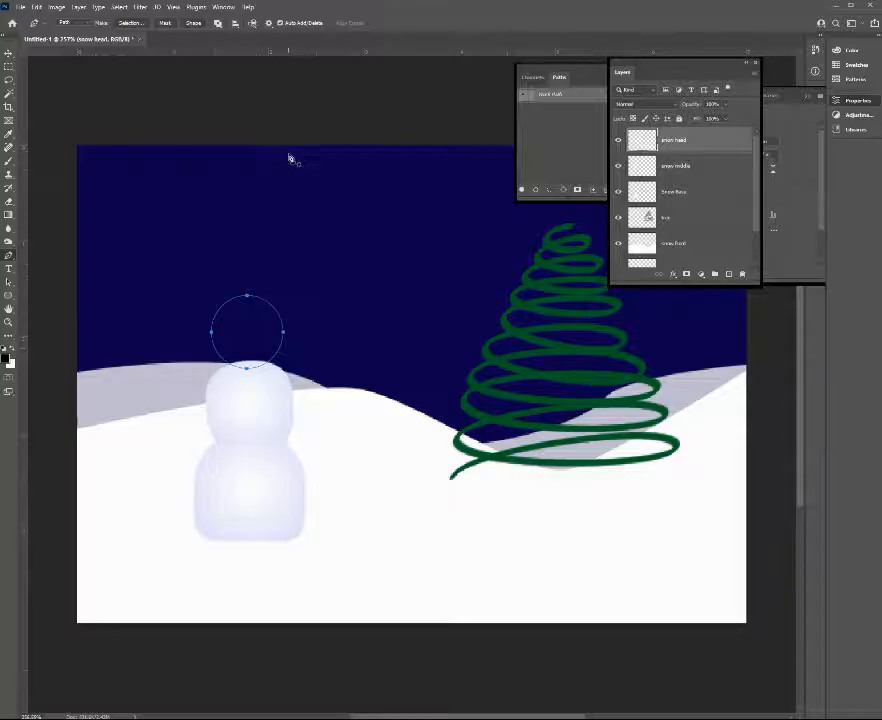
# Add anchor points at the head circle's lower left and lower right, pull them outward slightly, and convert the path to a selection
pyautogui.click(219, 357)
pyautogui.click(269, 363)
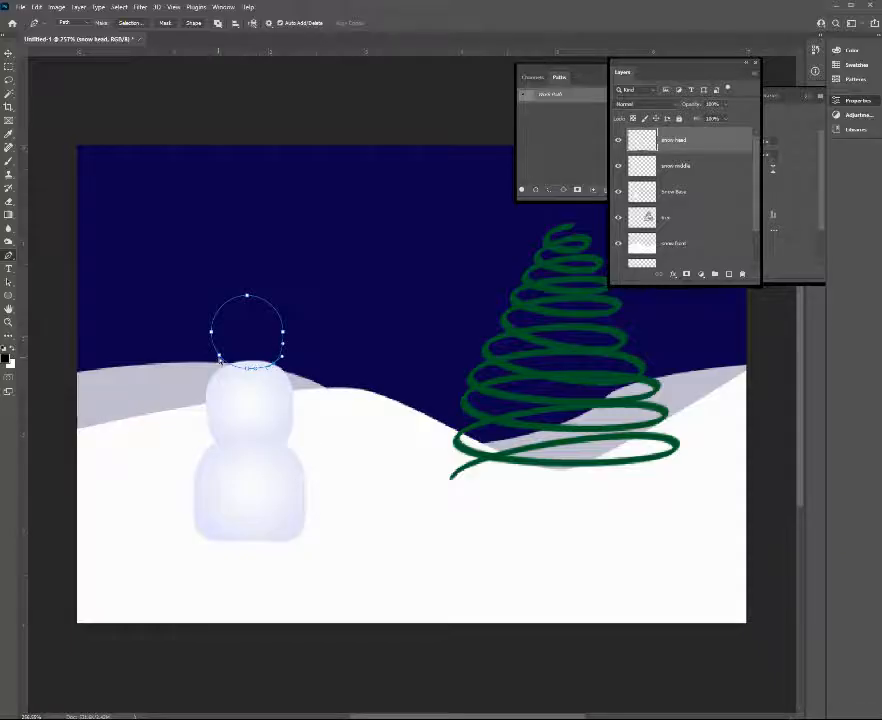
pyautogui.moveTo(219, 356); pyautogui.dragTo(218, 362)
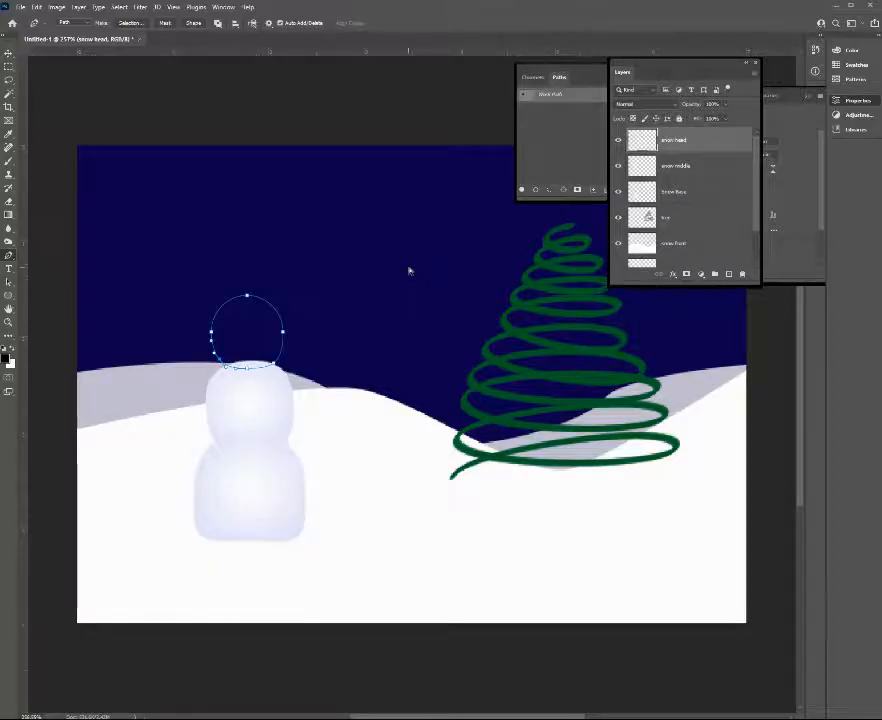
pyautogui.hotkey('ctrl', 'Return')
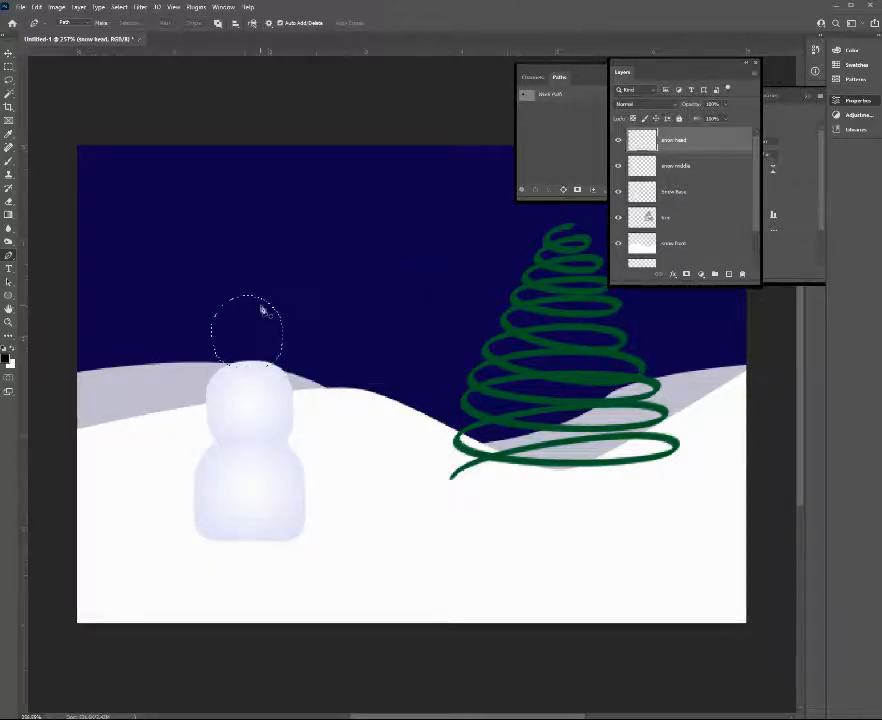
# Fill the head selection with the radial snow gradient from its center toward the lower right, and deselect it
pyautogui.click(8, 215)
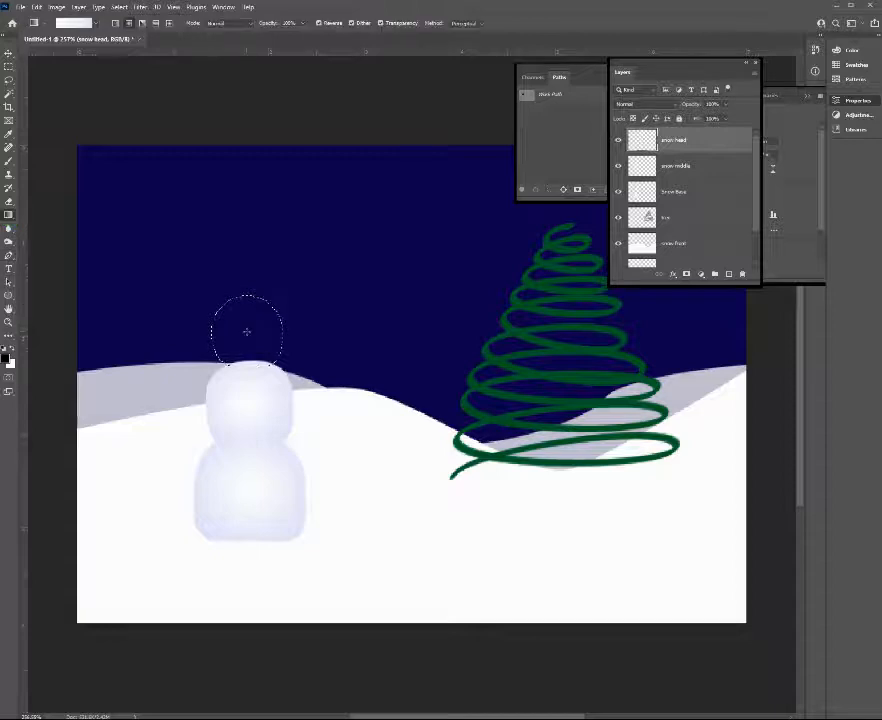
pyautogui.moveTo(246, 332); pyautogui.dragTo(270, 360)
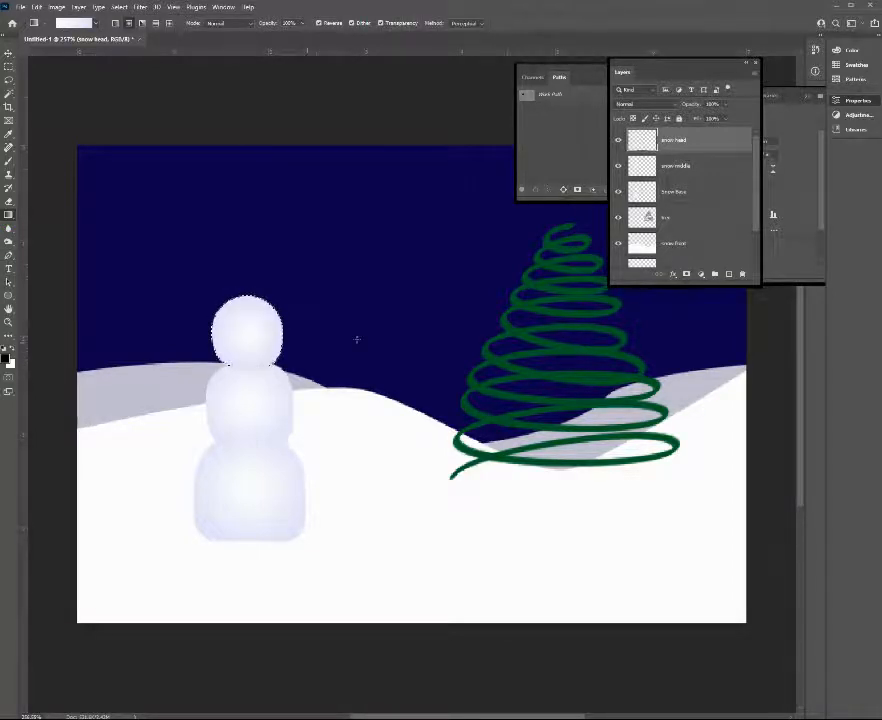
pyautogui.hotkey('ctrl', 'd')
# Add a new layer above "snow head" and name it "hat"
pyautogui.click(729, 274)
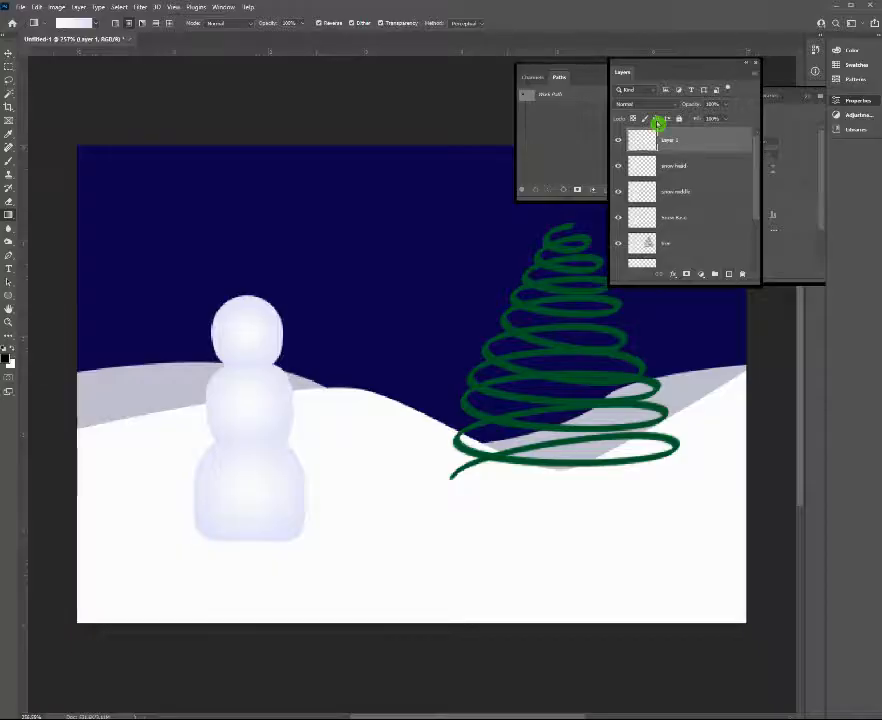
pyautogui.doubleClick(669, 139)
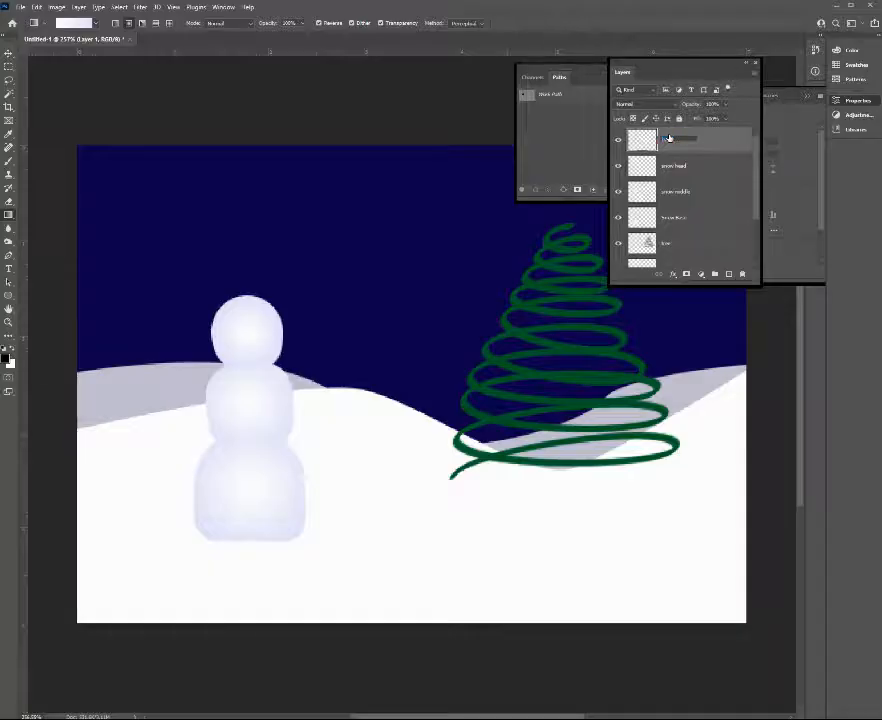
pyautogui.write('hat')
pyautogui.click(18, 98)
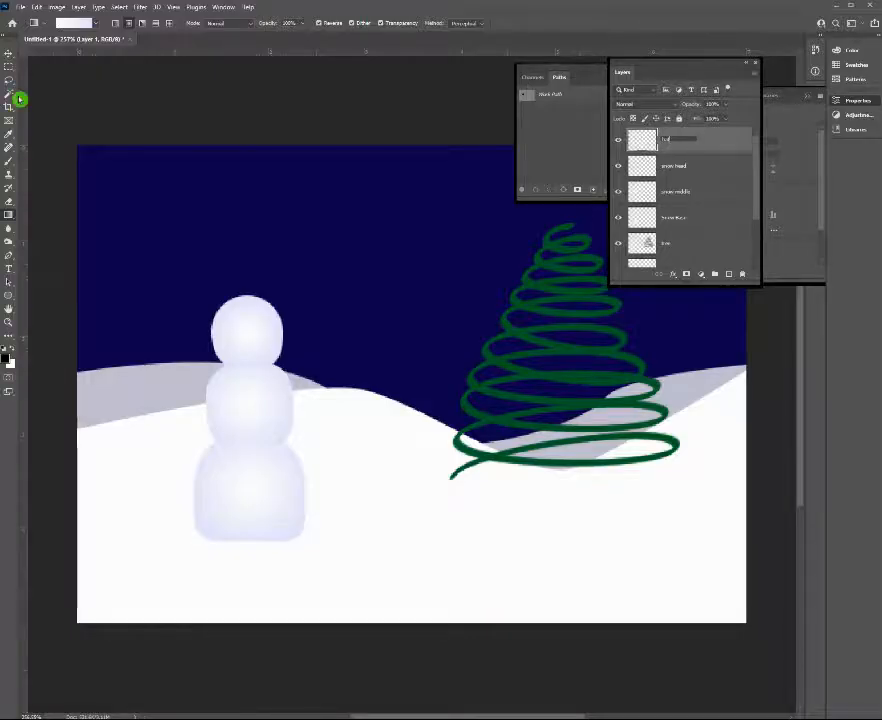
# Marquee-select a rectangle about 0.6 in wide over the top of the head and fill it with black as the hat's crown
pyautogui.click(12, 67)
pyautogui.click(11, 68)
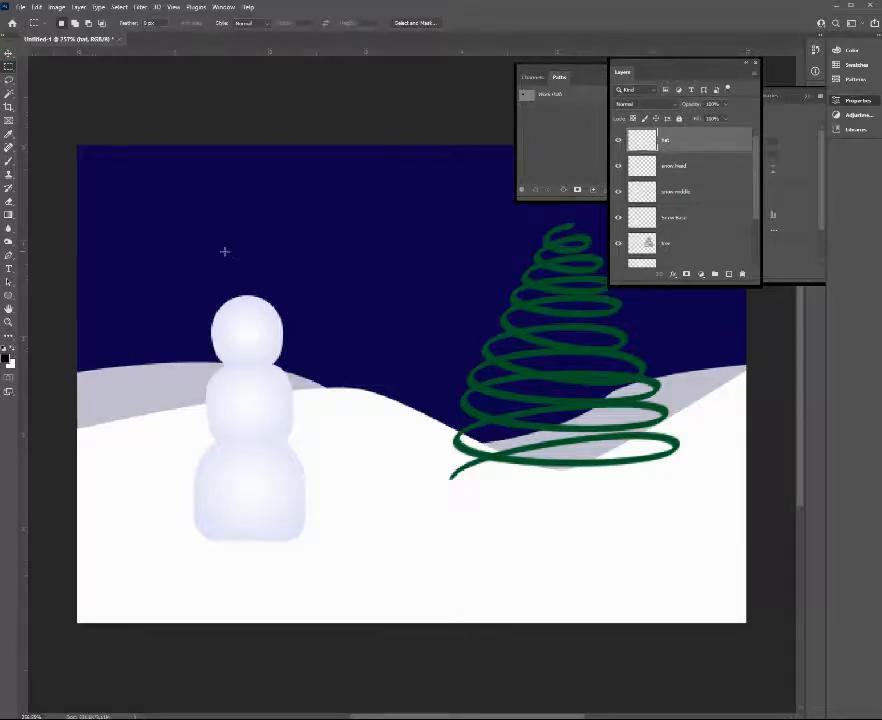
pyautogui.moveTo(222, 250); pyautogui.dragTo(277, 301)
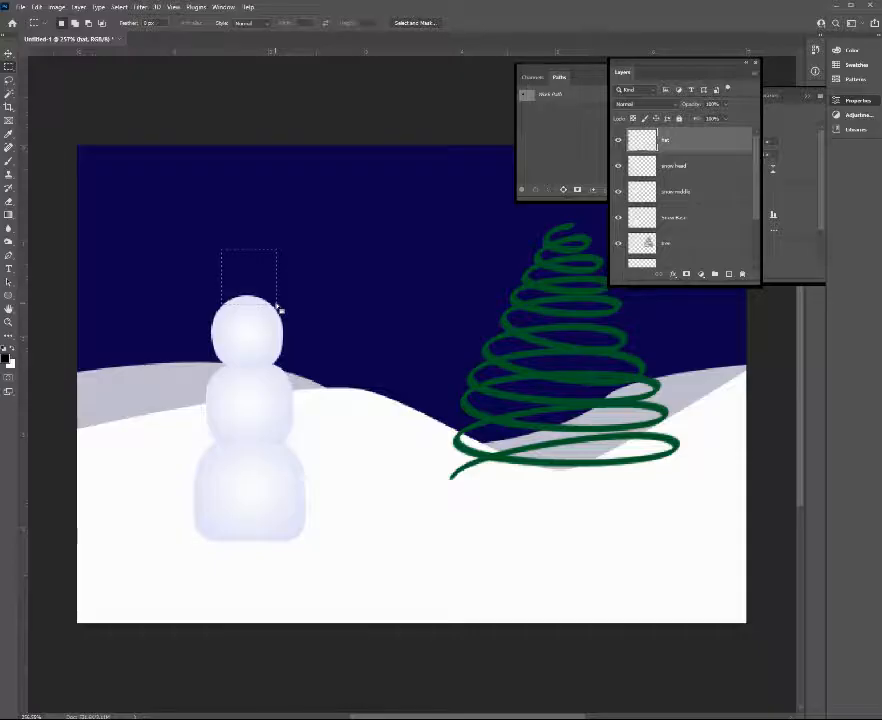
pyautogui.hotkey('alt', 'BackSpace')
# Add a thin black-filled brim about 1.1 in wide across the base of the hat's crown, and deselect it
pyautogui.moveTo(198, 299); pyautogui.dragTo(301, 305)
pyautogui.hotkey('alt', 'BackSpace')
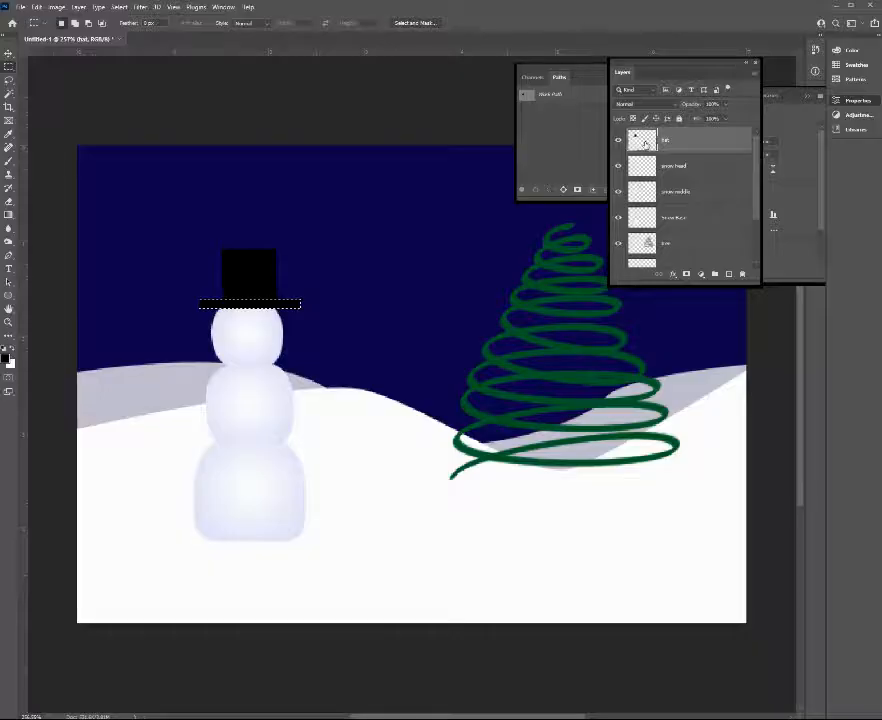
pyautogui.hotkey('alt', 'BackSpace')
pyautogui.hotkey('ctrl', 'd')
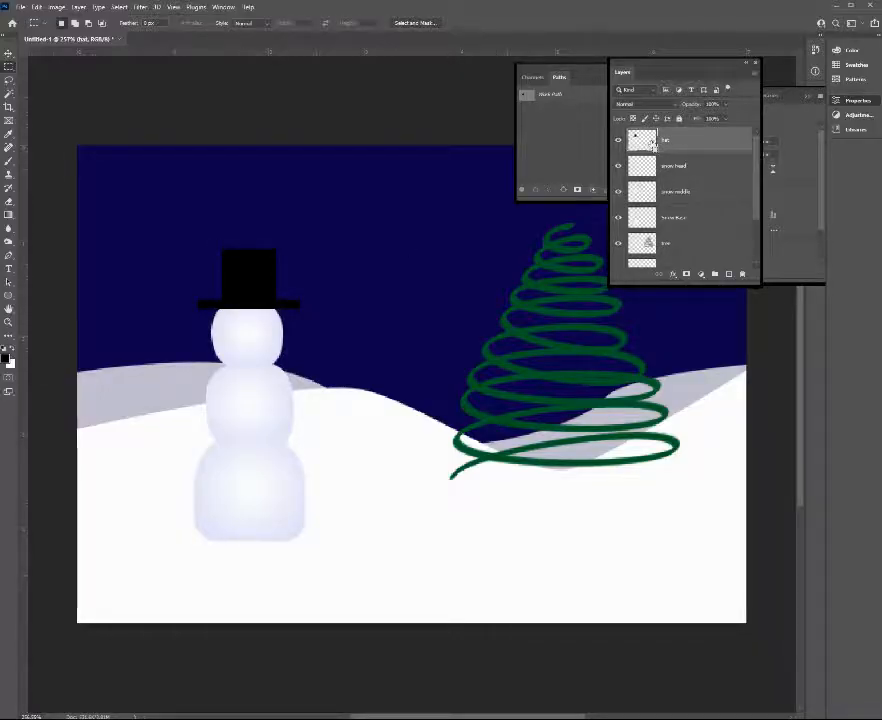
# Select the hat's outline and warp it so the top flares and curves upward and the sides narrow toward the brim
pyautogui.keyDown('ctrl'); pyautogui.click(648, 142); pyautogui.keyUp('ctrl')
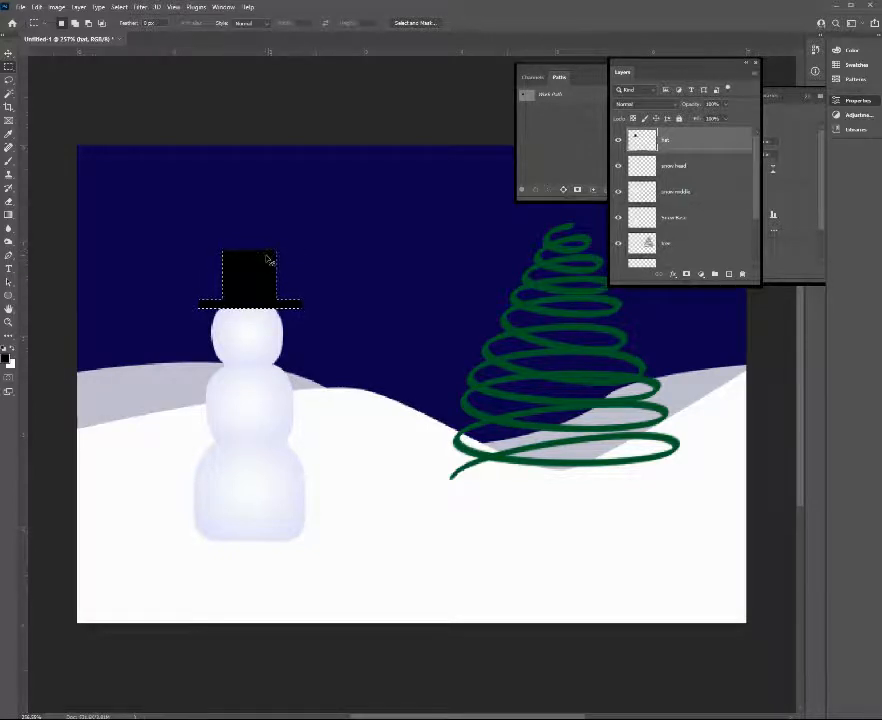
pyautogui.hotkey('ctrl', 't')
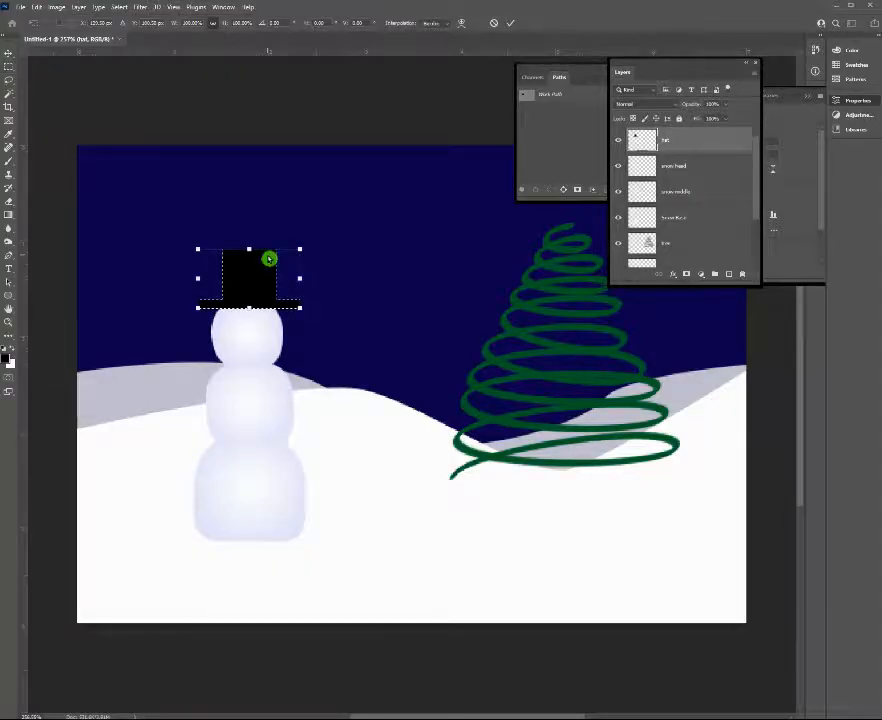
pyautogui.rightClick(269, 259)
pyautogui.click(279, 326)
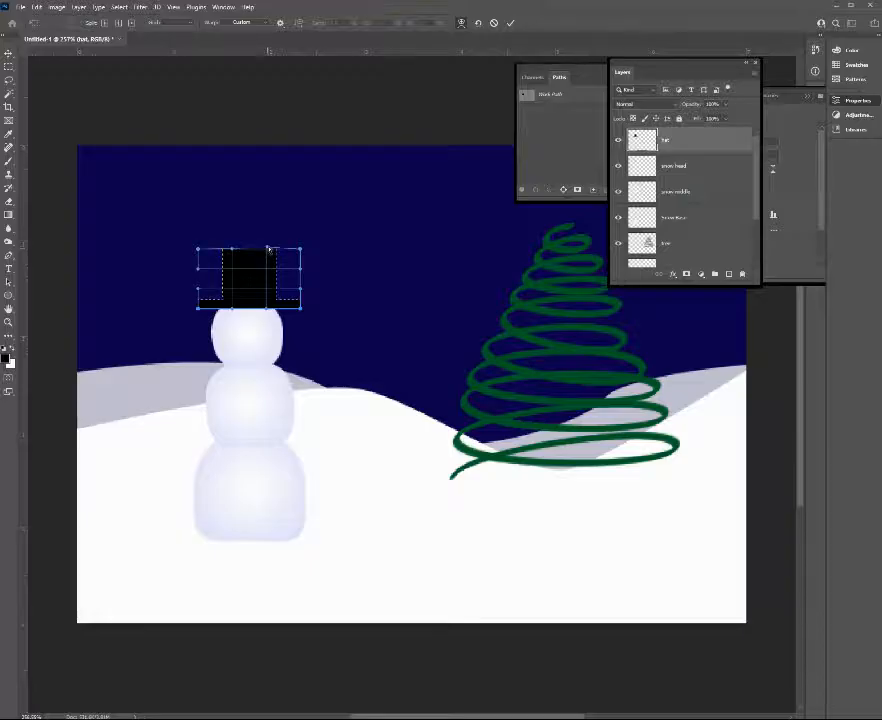
pyautogui.moveTo(268, 249); pyautogui.dragTo(213, 240)
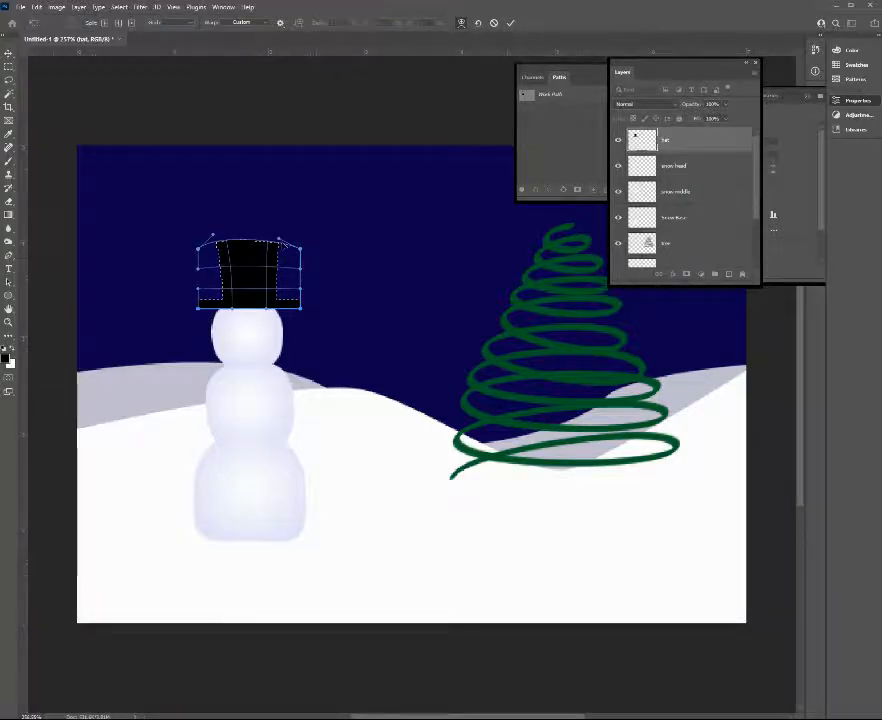
pyautogui.moveTo(279, 239); pyautogui.dragTo(287, 232)
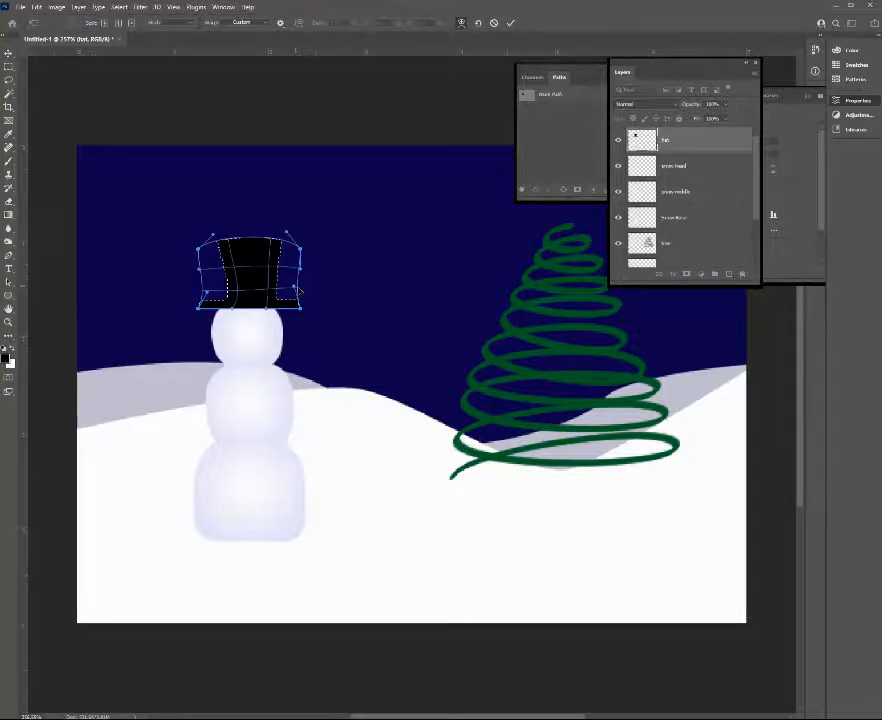
pyautogui.click(510, 23)
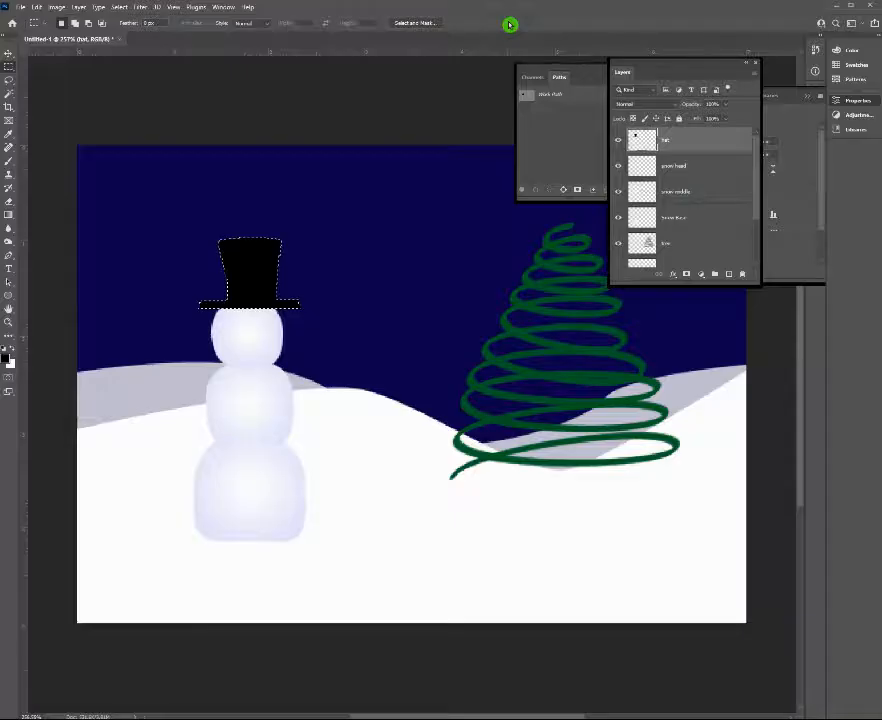
# Rotate the hat about 4° counterclockwise, scale it to about 93%, seat it on the snowman's head, and deselect it
pyautogui.hotkey('ctrl', 't')
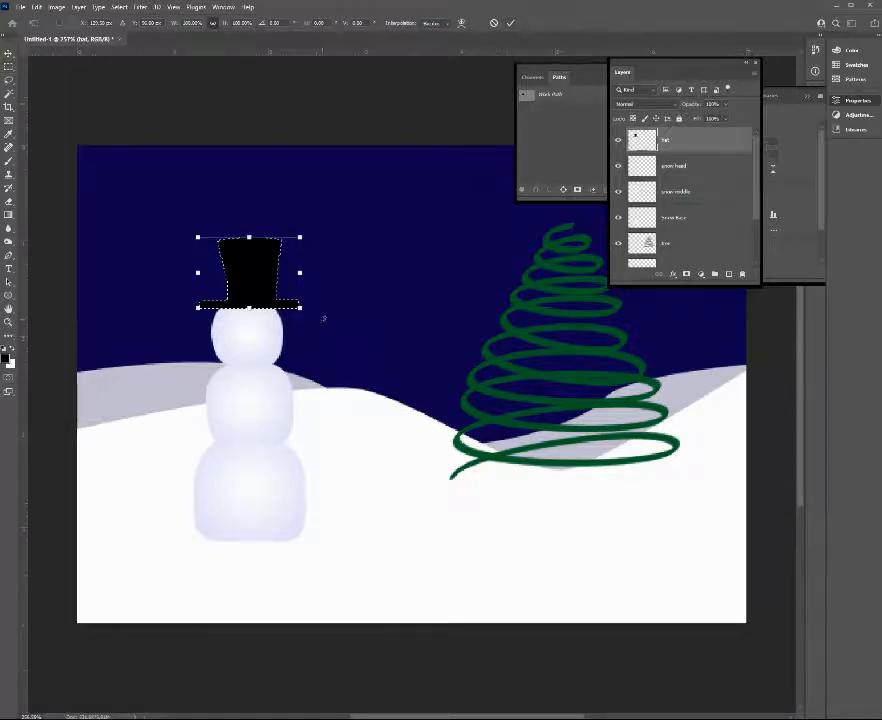
pyautogui.moveTo(323, 317); pyautogui.dragTo(333, 300)
pyautogui.moveTo(246, 296); pyautogui.dragTo(243, 298)
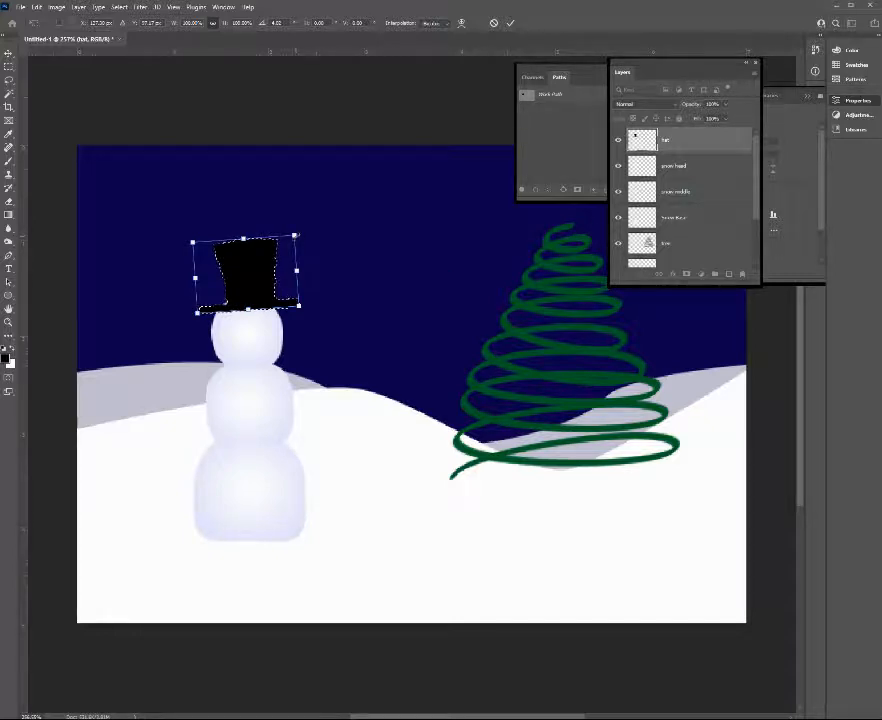
pyautogui.moveTo(296, 236); pyautogui.dragTo(287, 241)
pyautogui.moveTo(263, 293); pyautogui.dragTo(259, 293)
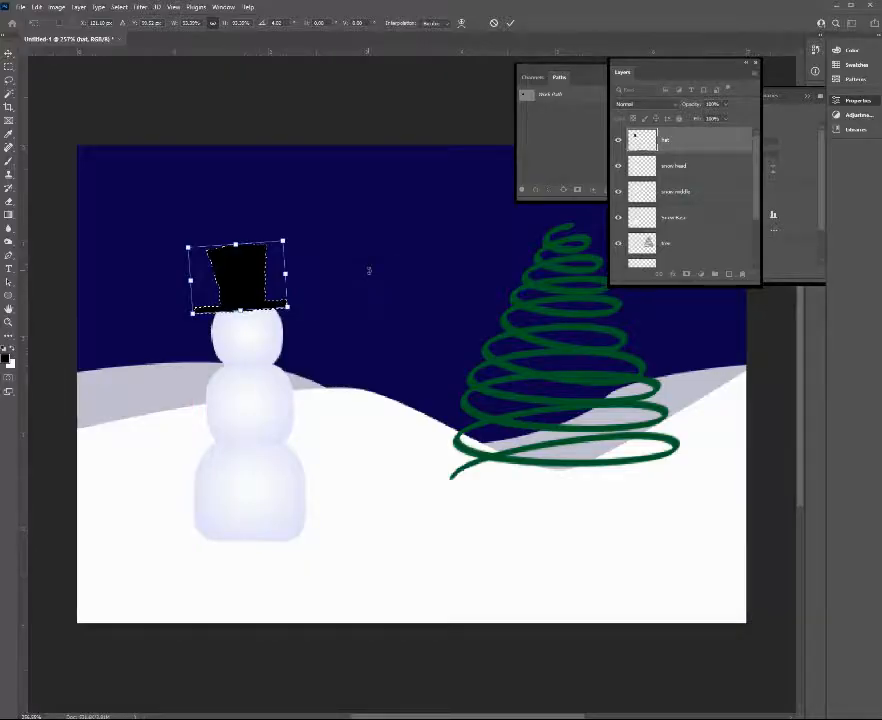
pyautogui.press('Return')
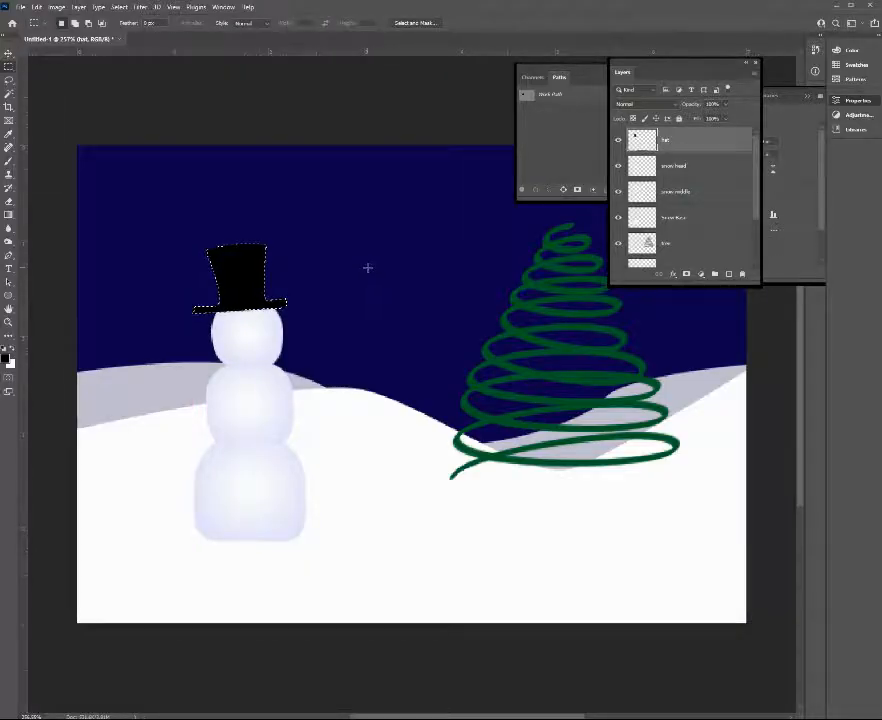
pyautogui.hotkey('ctrl', 'd')
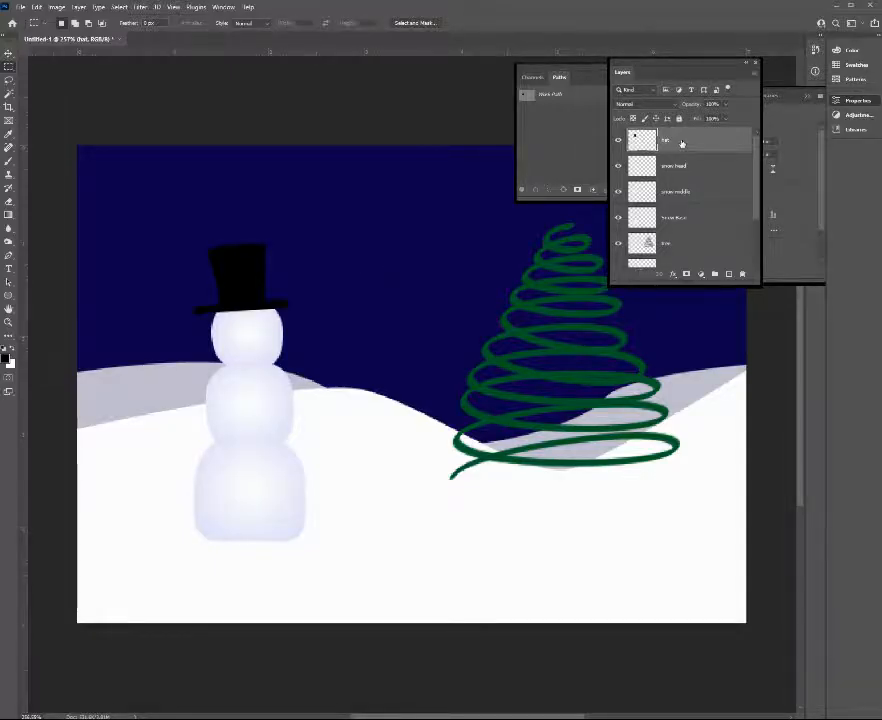
# Add a new layer above "hat" and name it "snowman swag"
pyautogui.click(728, 273)
pyautogui.doubleClick(668, 139)
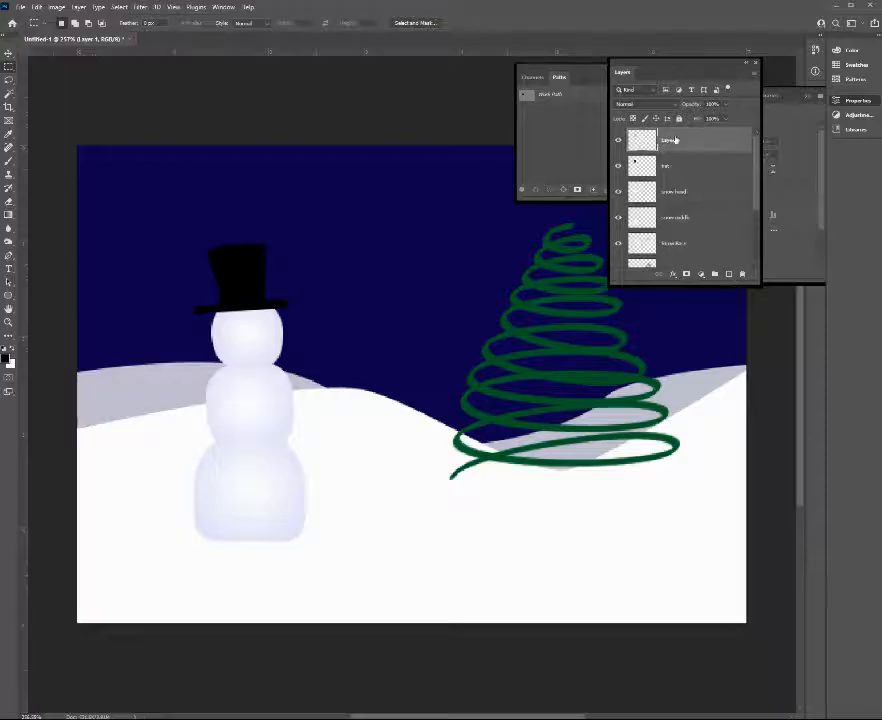
pyautogui.click(672, 143)
pyautogui.write('snowman swag')
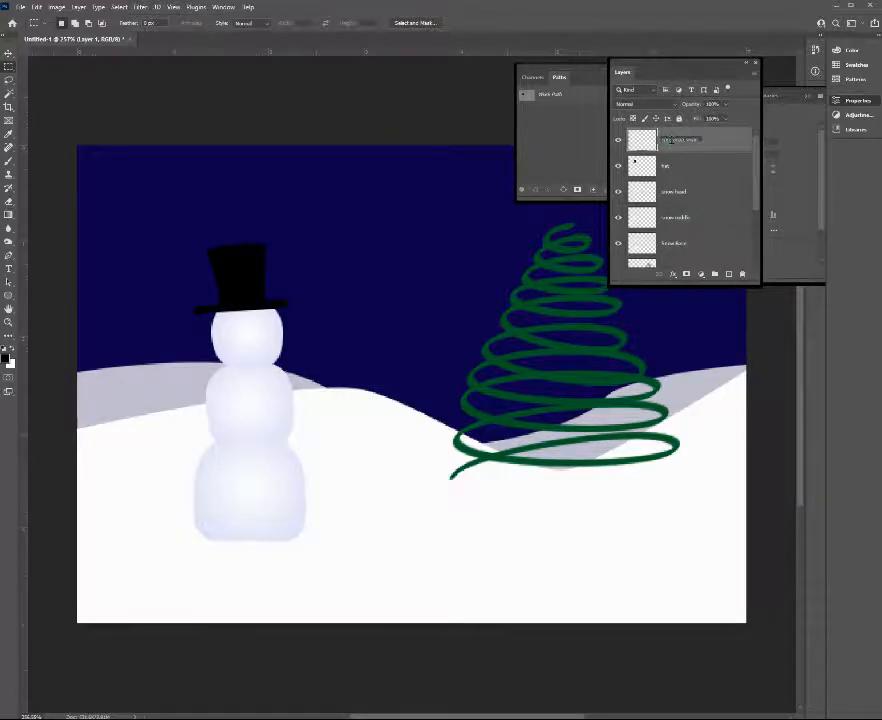
pyautogui.click(717, 144)
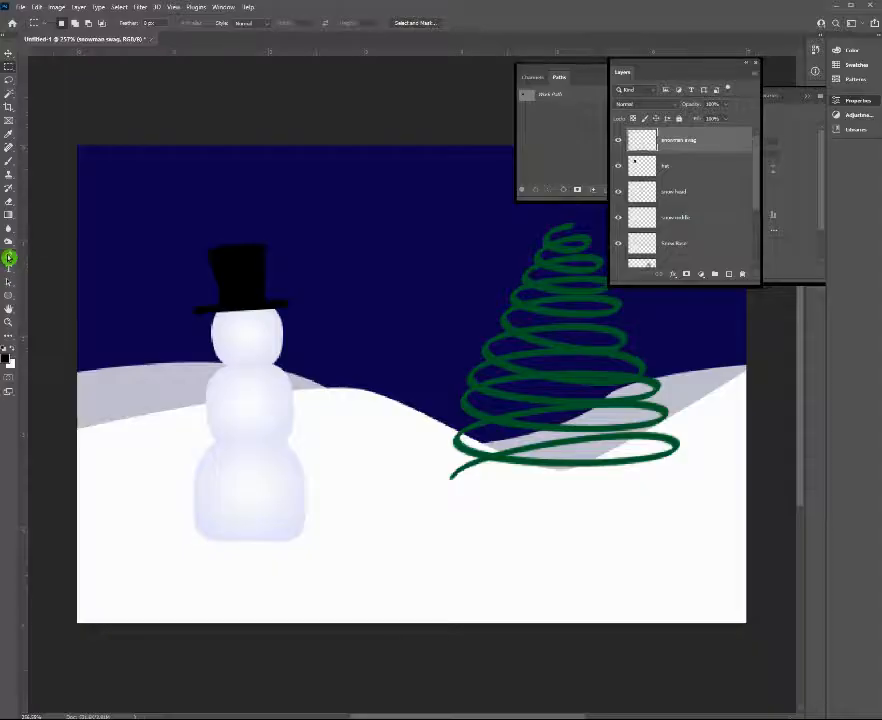
# Draw a closed scarf-band path about 0.8 in wide across the snowman's neck with the Pen tool and fill it with red
pyautogui.click(8, 255)
pyautogui.click(210, 356)
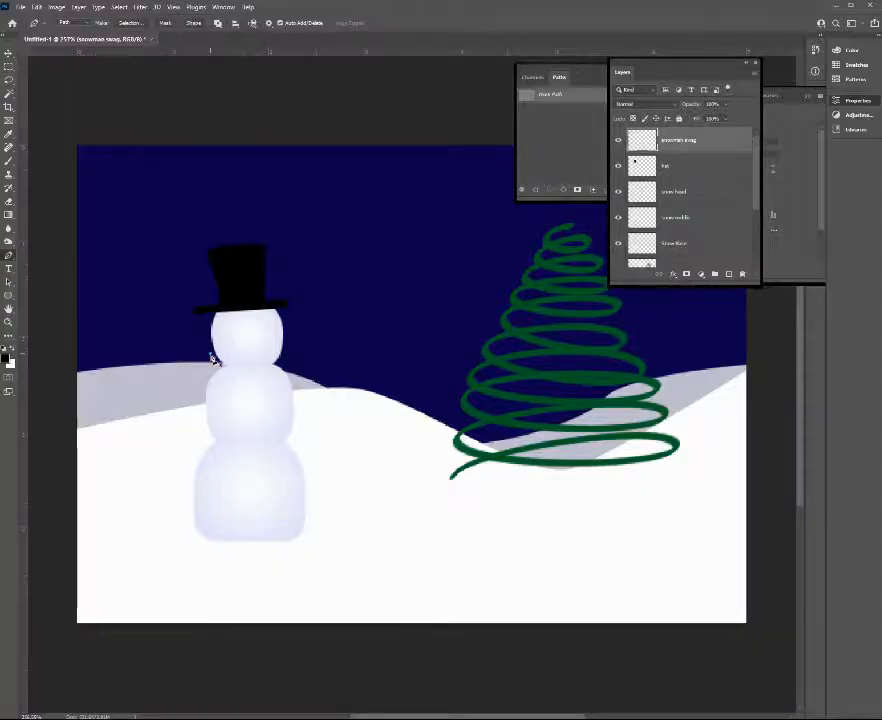
pyautogui.moveTo(288, 357)
pyautogui.mouseDown()
pyautogui.moveTo(289, 345)
pyautogui.moveTo(289, 356)
pyautogui.mouseUp()
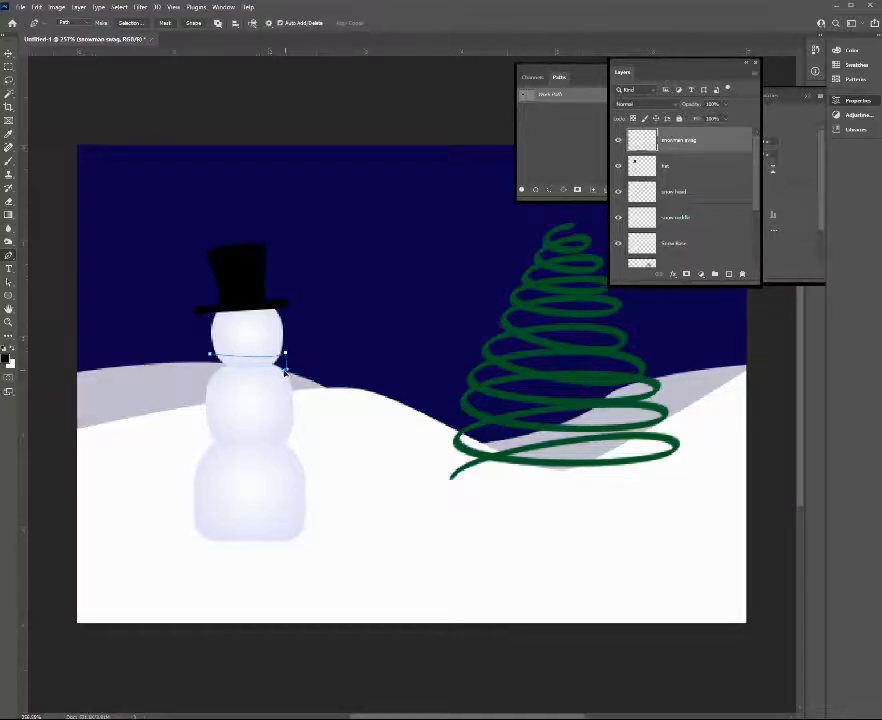
pyautogui.click(210, 367)
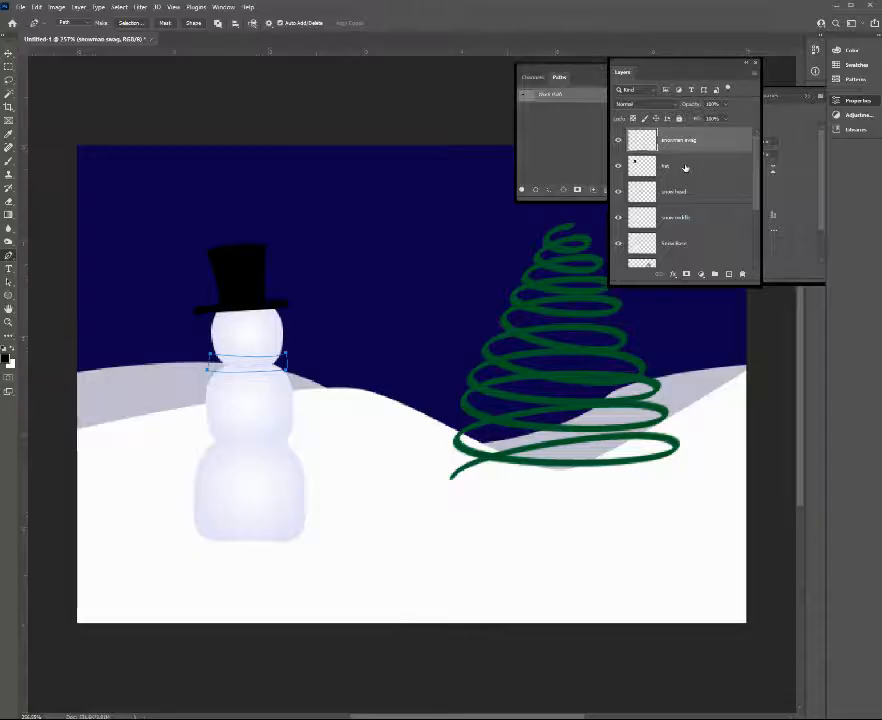
pyautogui.moveTo(686, 69); pyautogui.dragTo(716, 80)
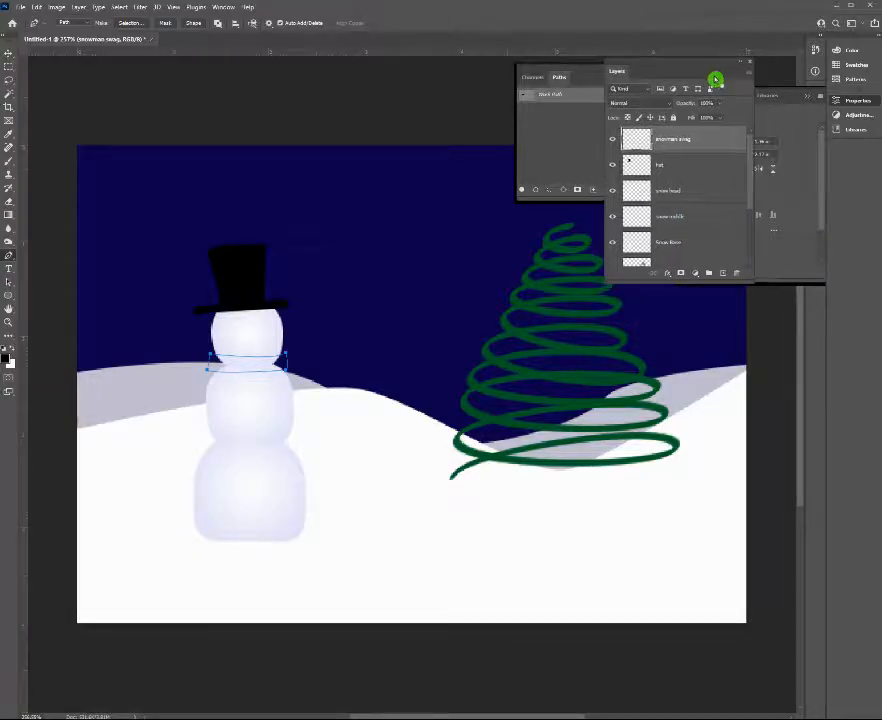
pyautogui.click(856, 65)
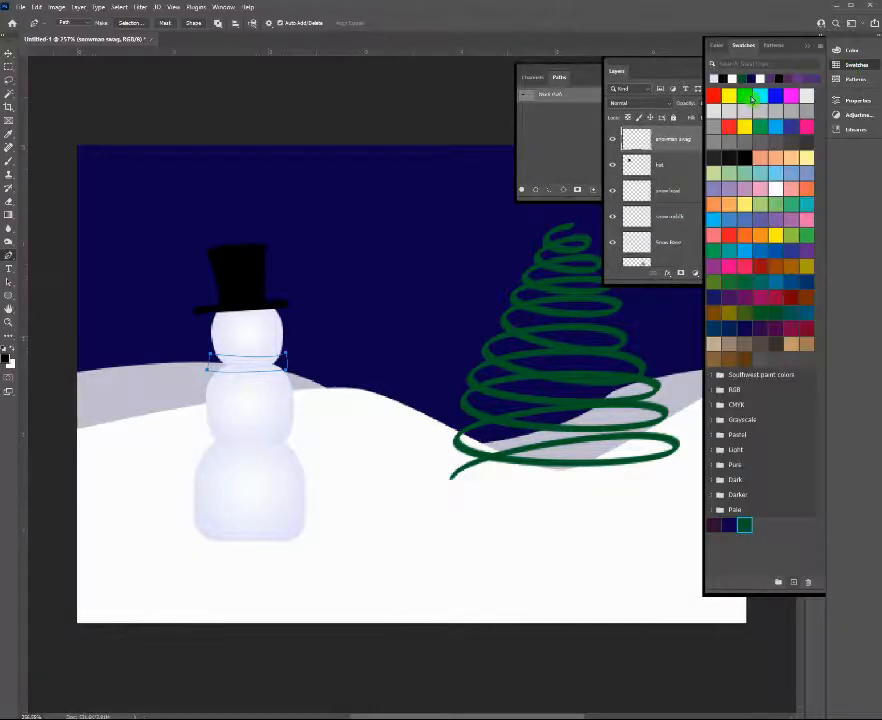
pyautogui.click(729, 126)
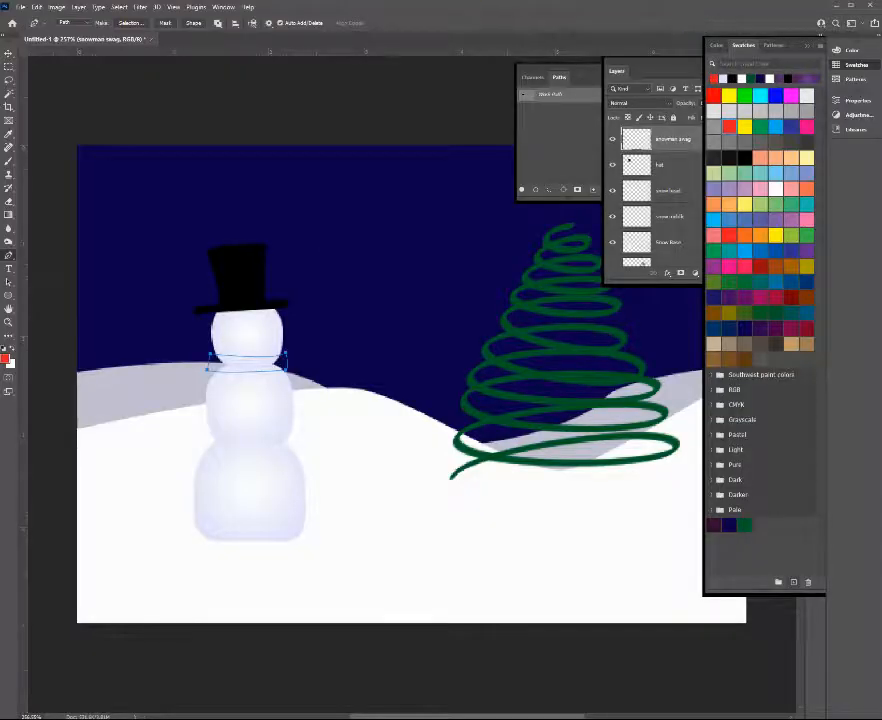
pyautogui.click(520, 192)
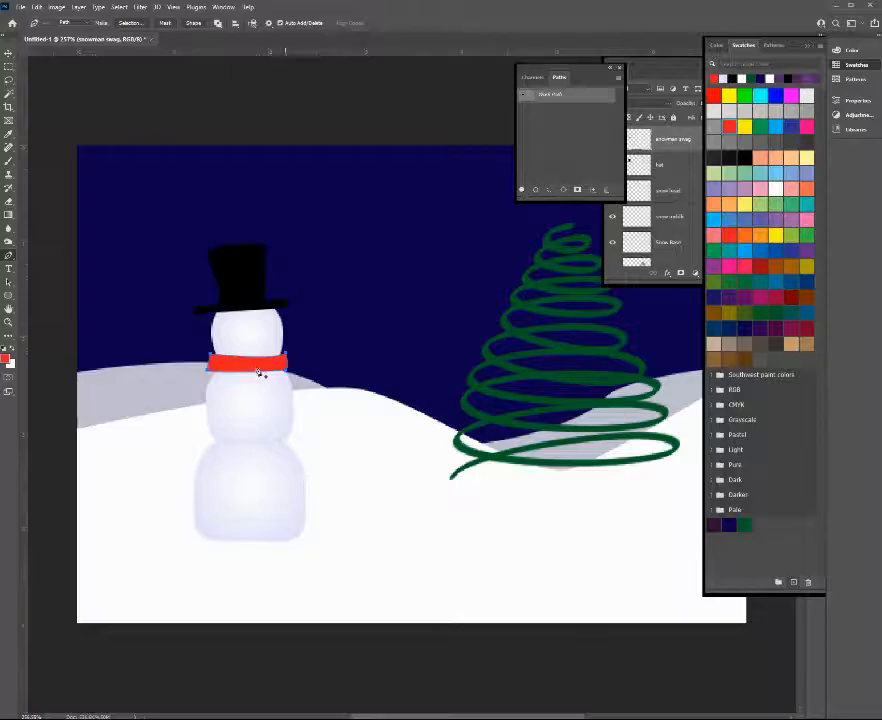
# Draw a curved scarf tail hanging down from the left end of the band, fill it with red, and deselect the path
pyautogui.click(200, 365)
pyautogui.moveTo(174, 398); pyautogui.dragTo(152, 402)
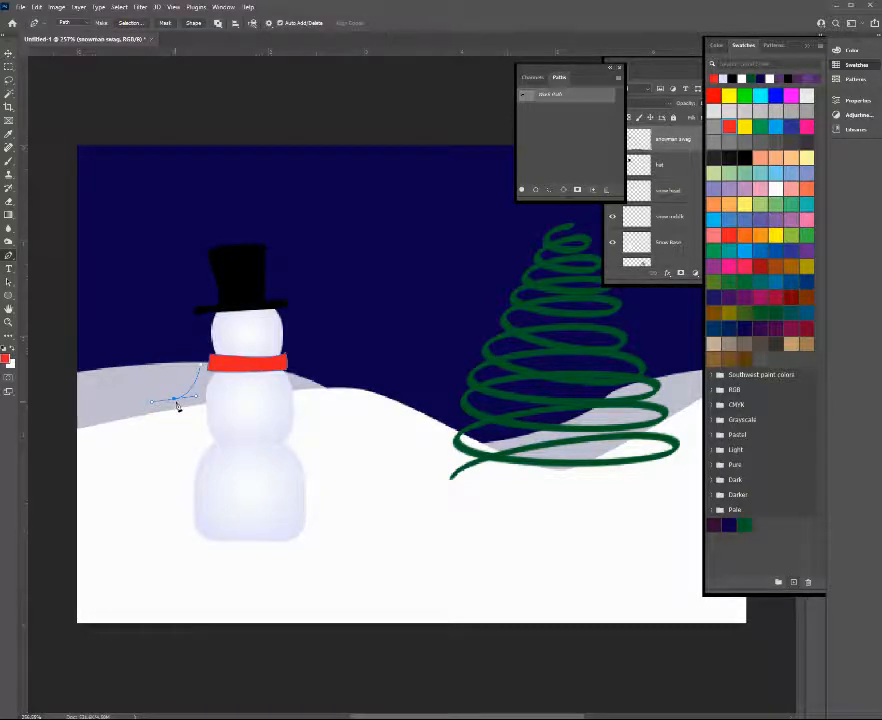
pyautogui.keyDown('alt'); pyautogui.click(175, 399); pyautogui.keyUp('alt')
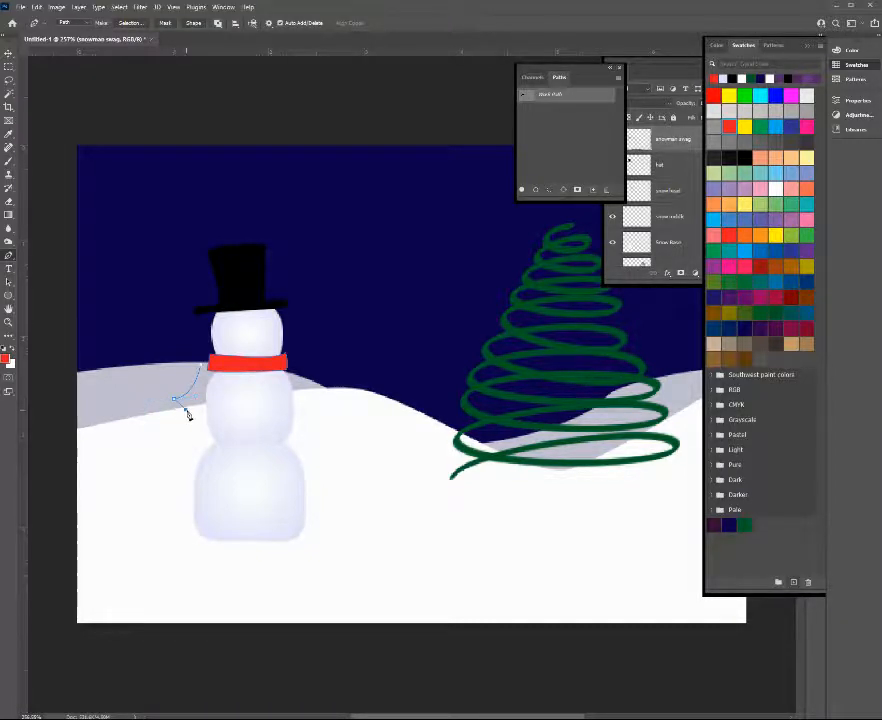
pyautogui.click(200, 363)
pyautogui.click(522, 190)
pyautogui.click(555, 130)
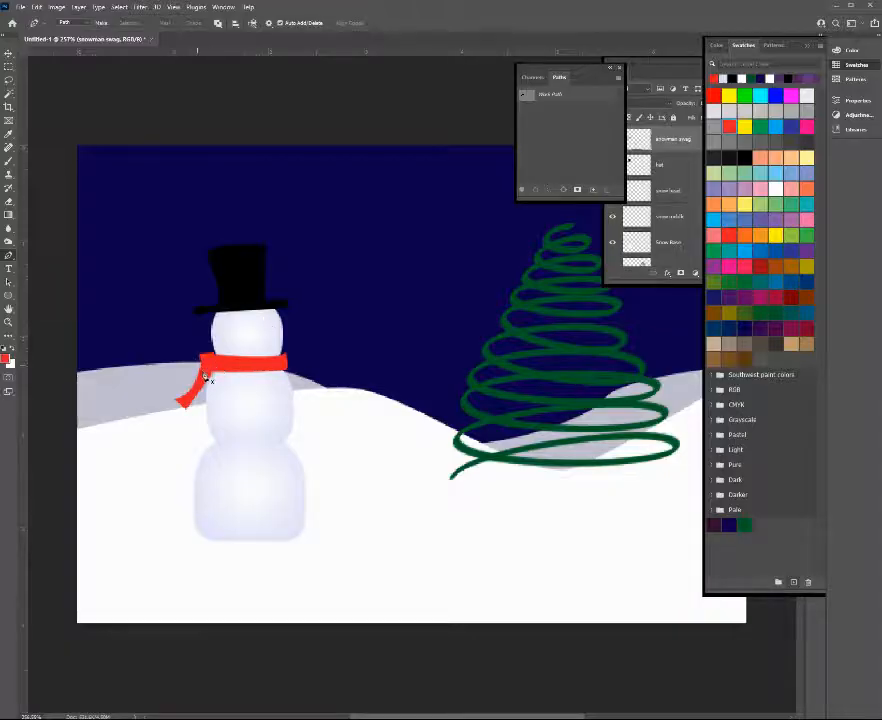
# Add a new layer directly above "hat" and name it "arms"
pyautogui.click(681, 162)
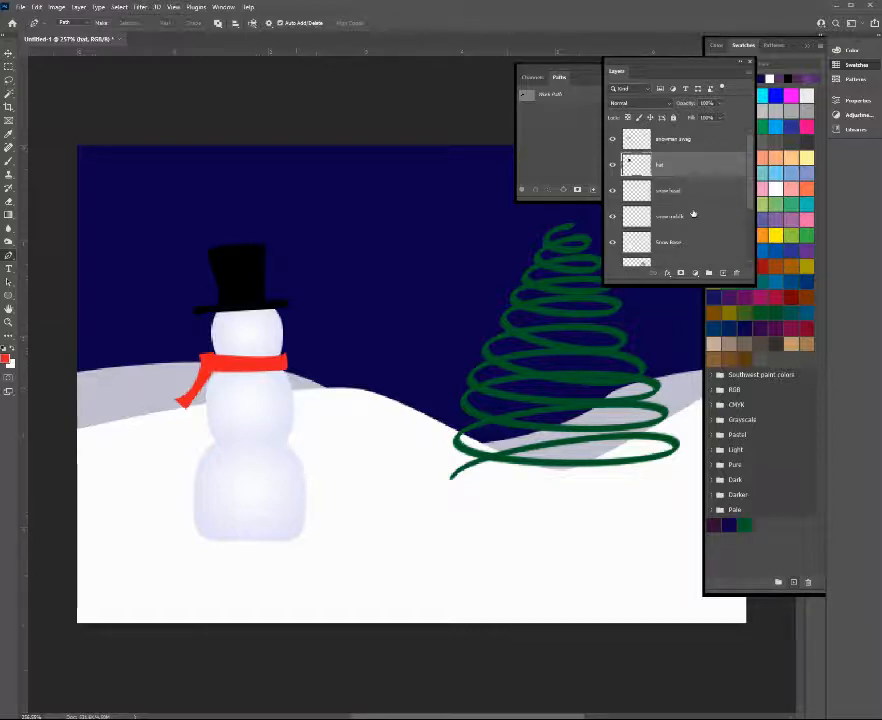
pyautogui.click(723, 273)
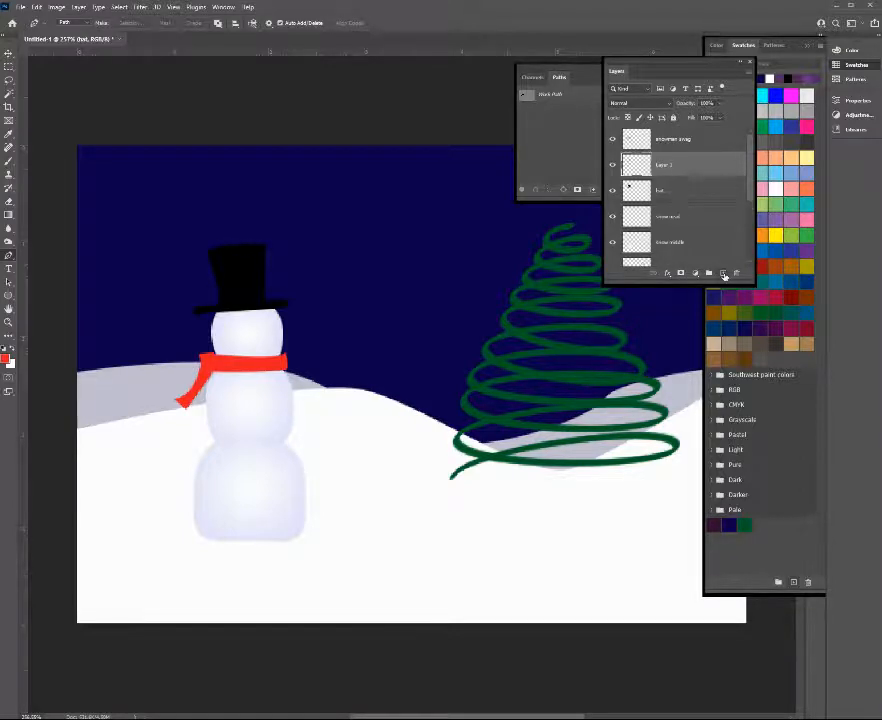
pyautogui.doubleClick(665, 165)
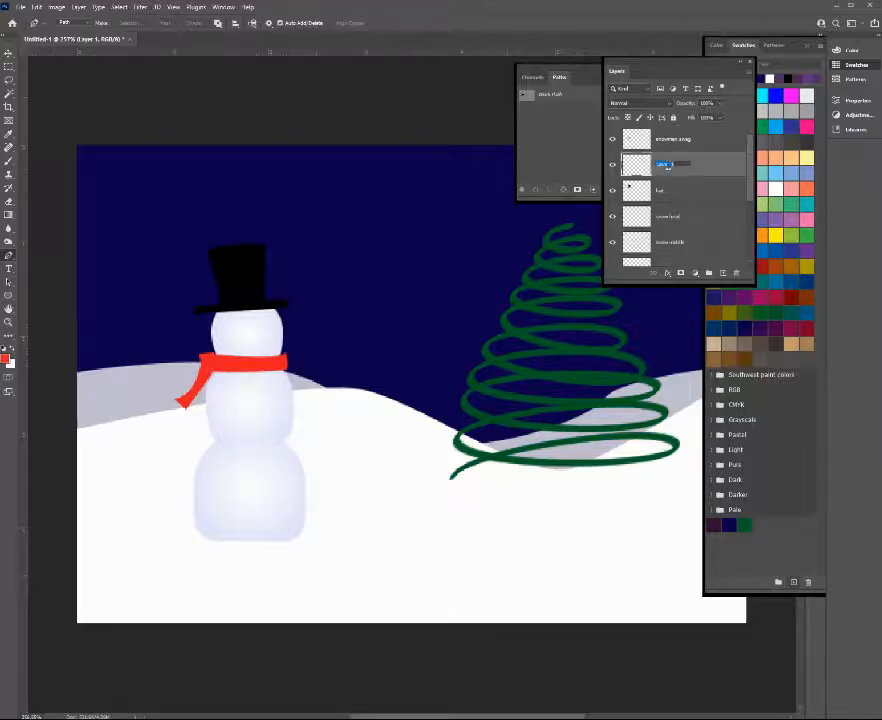
pyautogui.write('arms')
# Draw a forked twig arm path rising from the right side of the snowman's middle ball, fill it with dark brown, and deselect the path
pyautogui.click(745, 359)
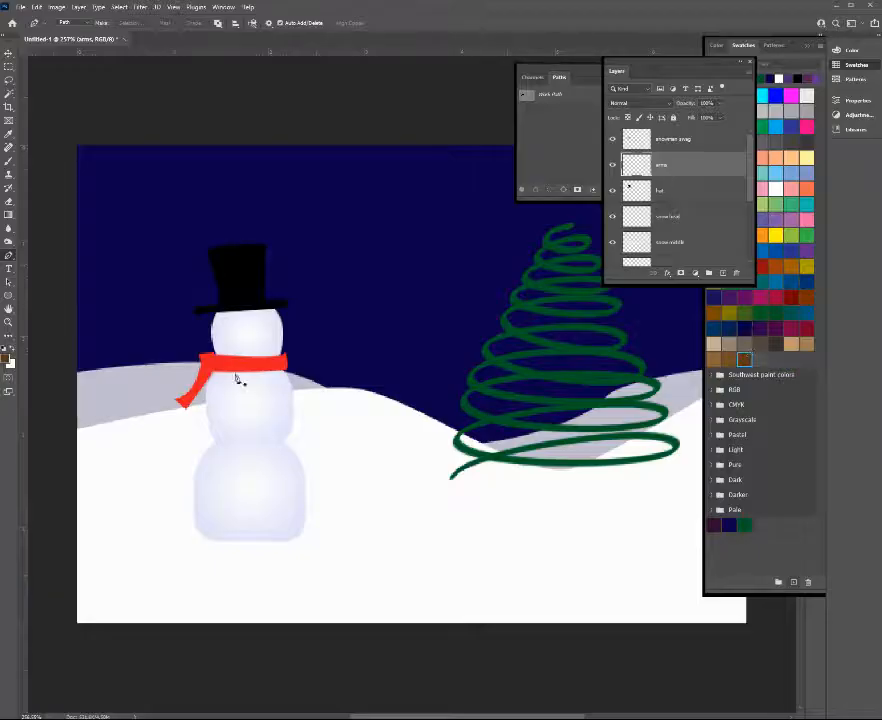
pyautogui.click(290, 391)
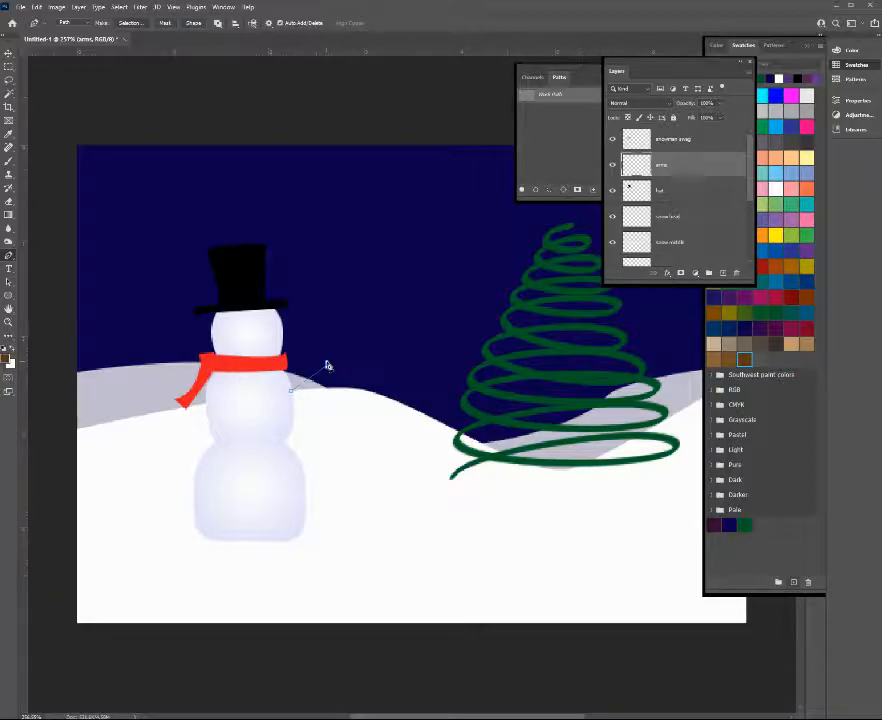
pyautogui.moveTo(327, 363); pyautogui.dragTo(334, 341)
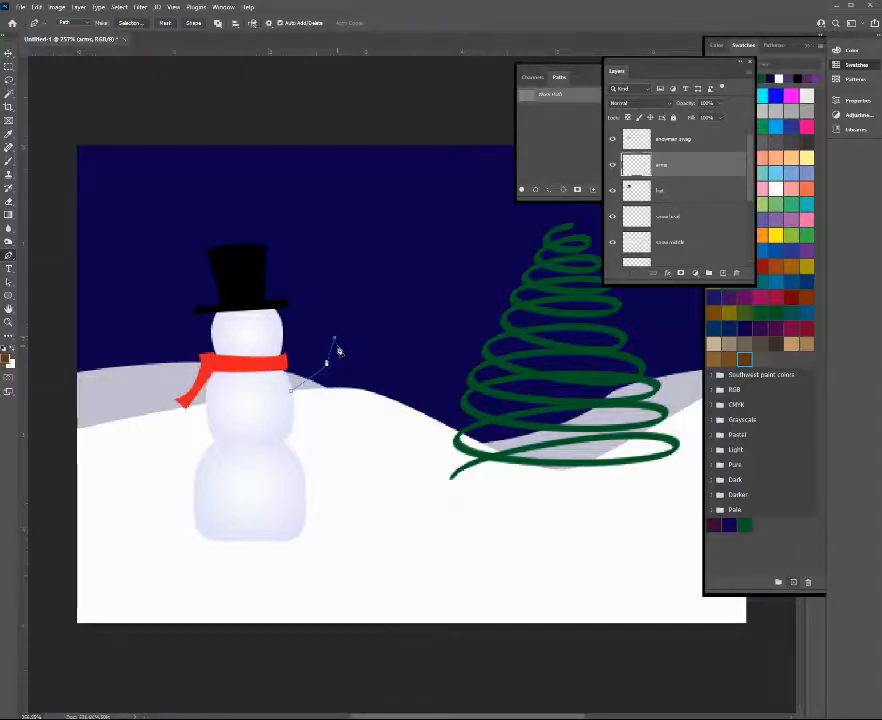
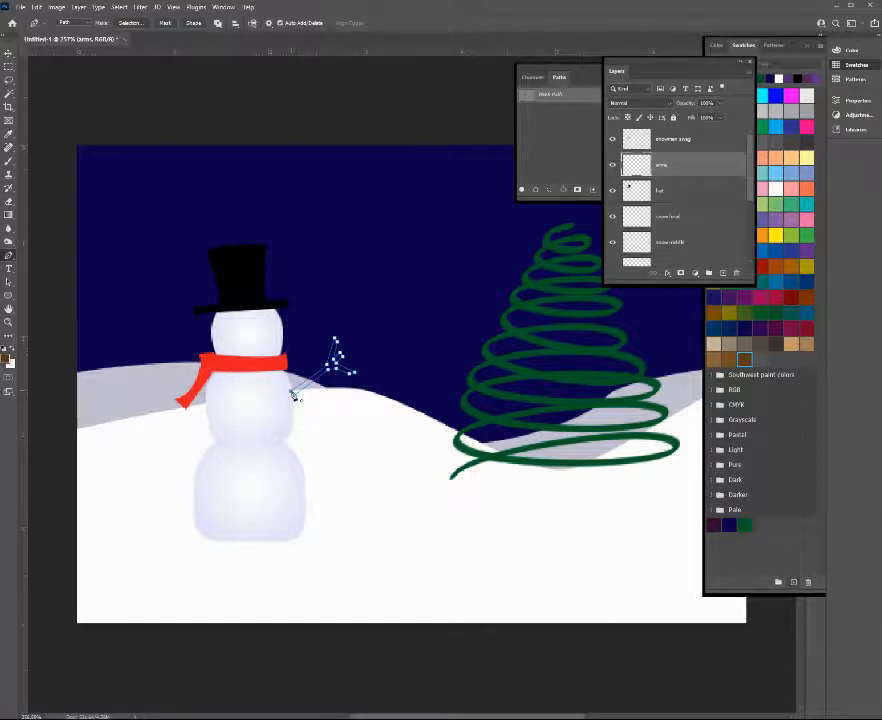
pyautogui.click(293, 393)
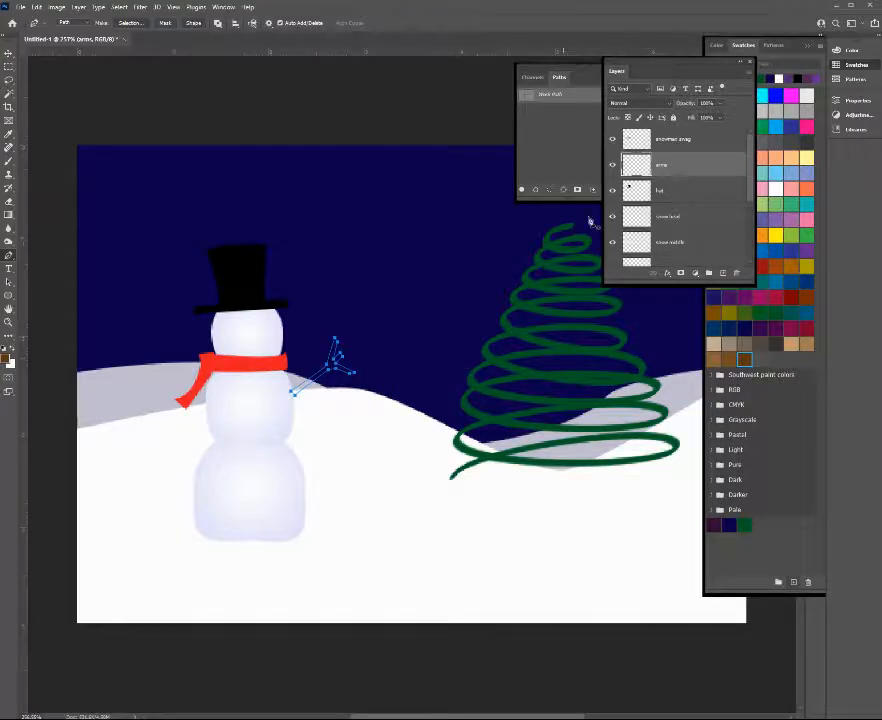
pyautogui.click(522, 191)
pyautogui.click(571, 151)
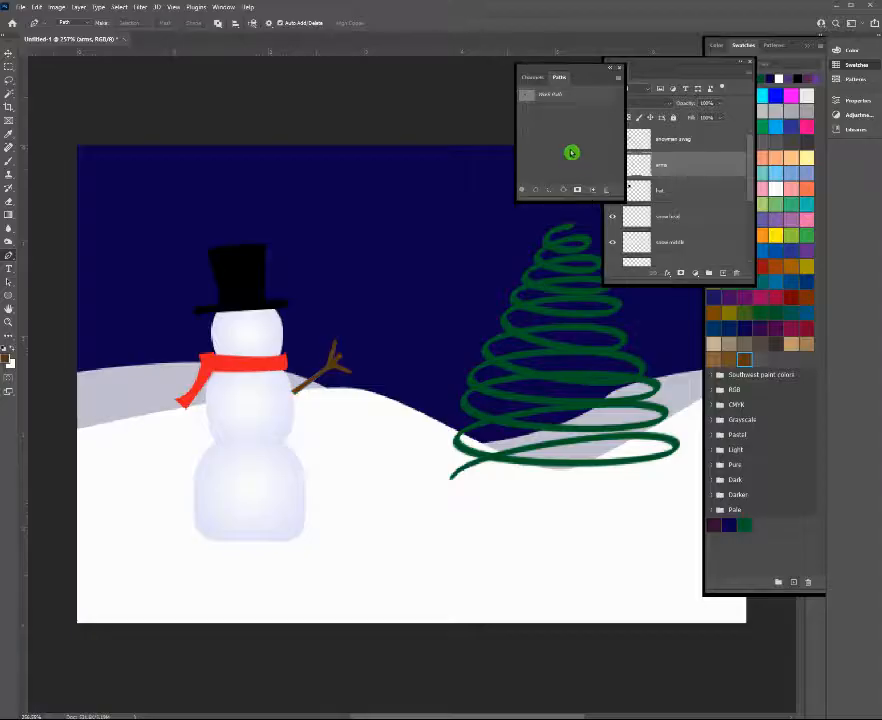
# Draw a matching forked twig arm path on the left side of the snowman's middle ball and fill it with dark brown
pyautogui.click(204, 396)
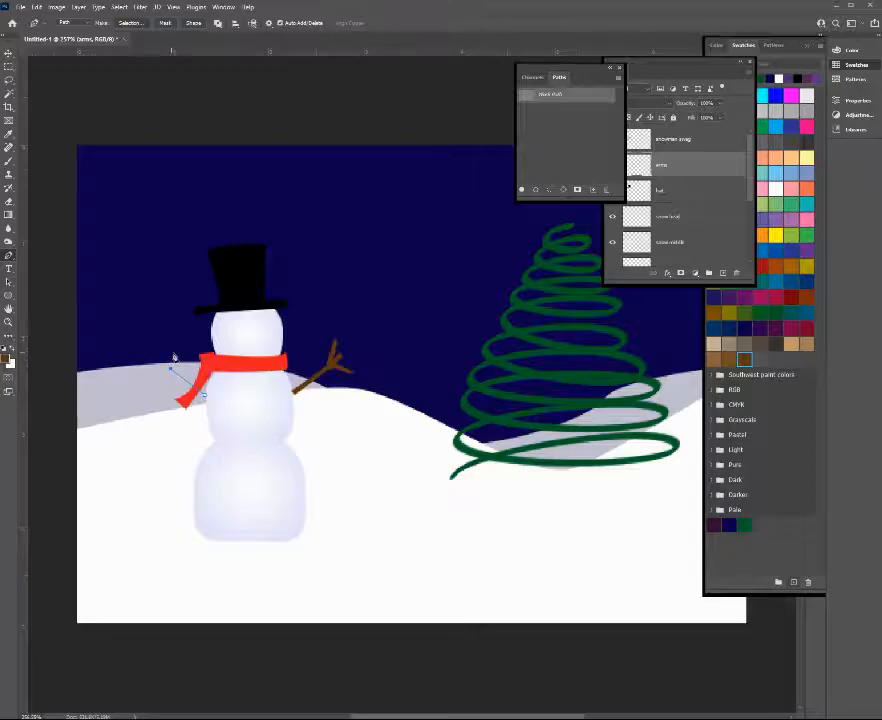
pyautogui.click(166, 353)
pyautogui.click(166, 366)
pyautogui.click(150, 367)
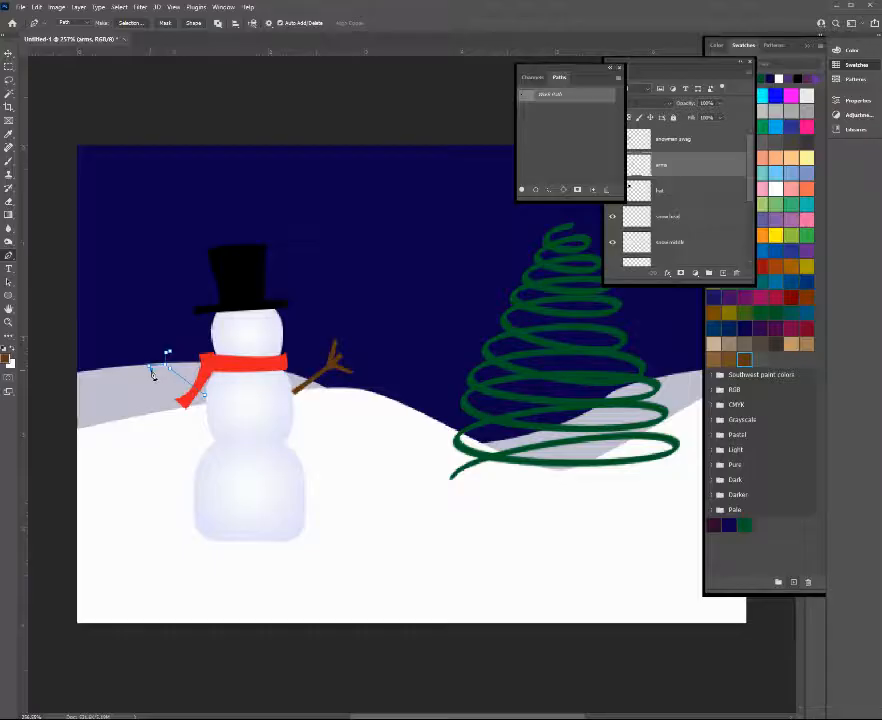
pyautogui.click(205, 400)
pyautogui.click(521, 190)
# Add a new layer above "snowman swag" and name it "face"
pyautogui.click(705, 139)
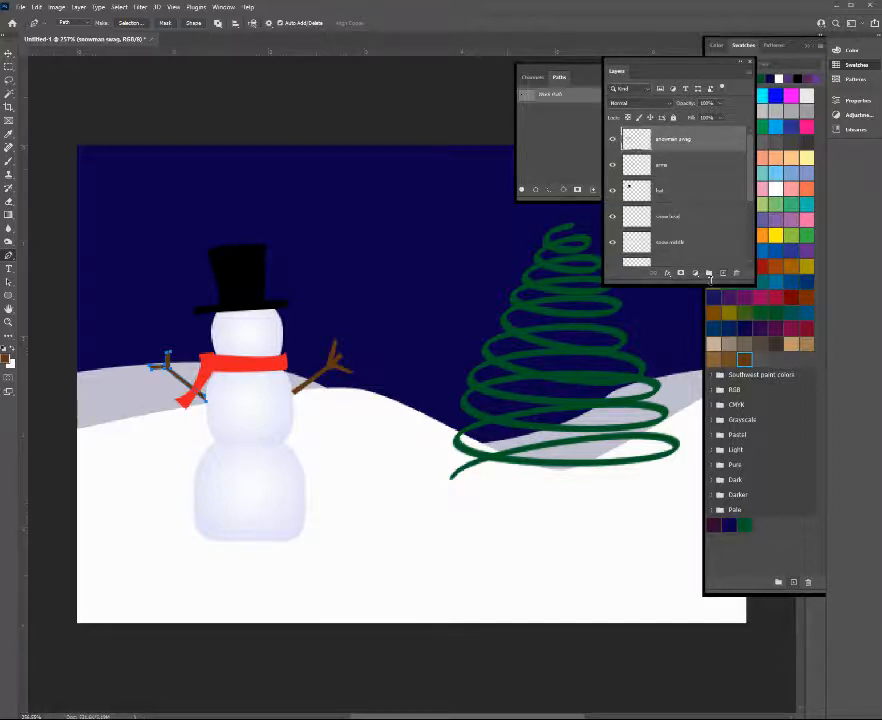
pyautogui.click(723, 274)
pyautogui.doubleClick(666, 139)
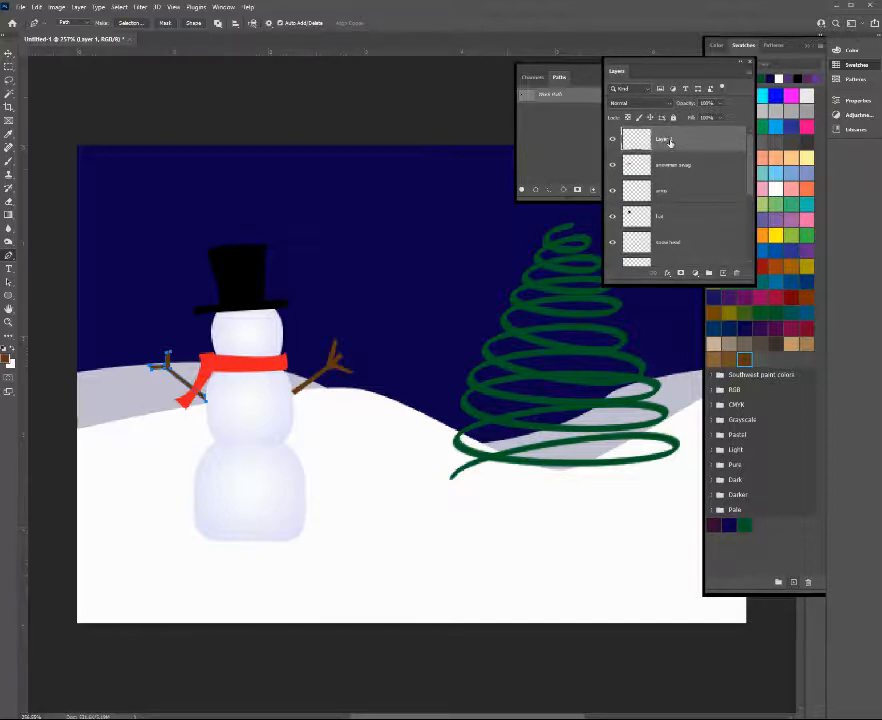
pyautogui.write('tree')
pyautogui.click(681, 78)
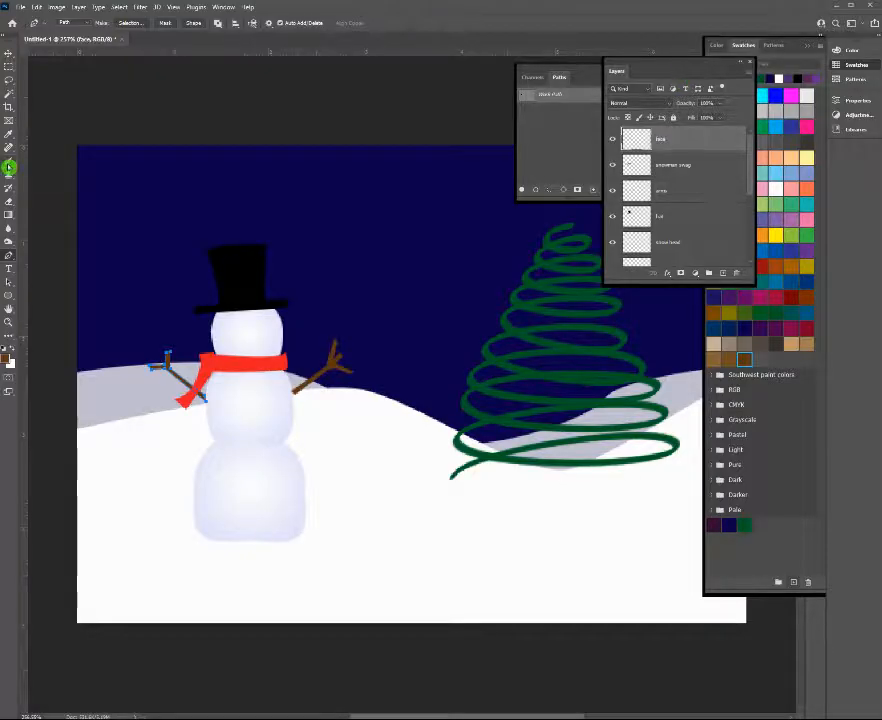
# Draw a small elliptical selection on the snowman's head, fill it with black, and place a copy beside it as the second eye
pyautogui.click(10, 297)
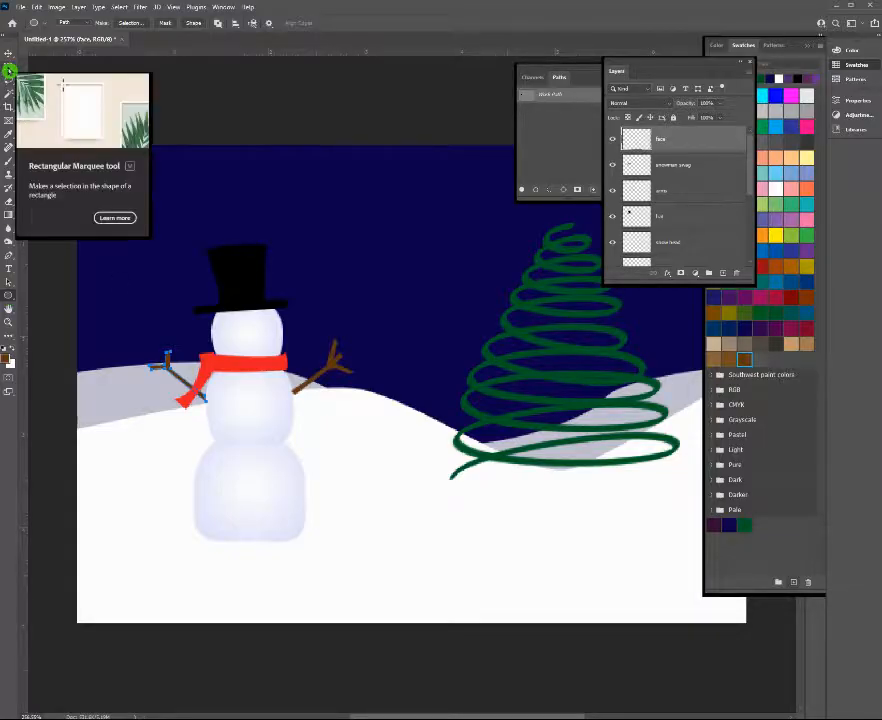
pyautogui.click(9, 71)
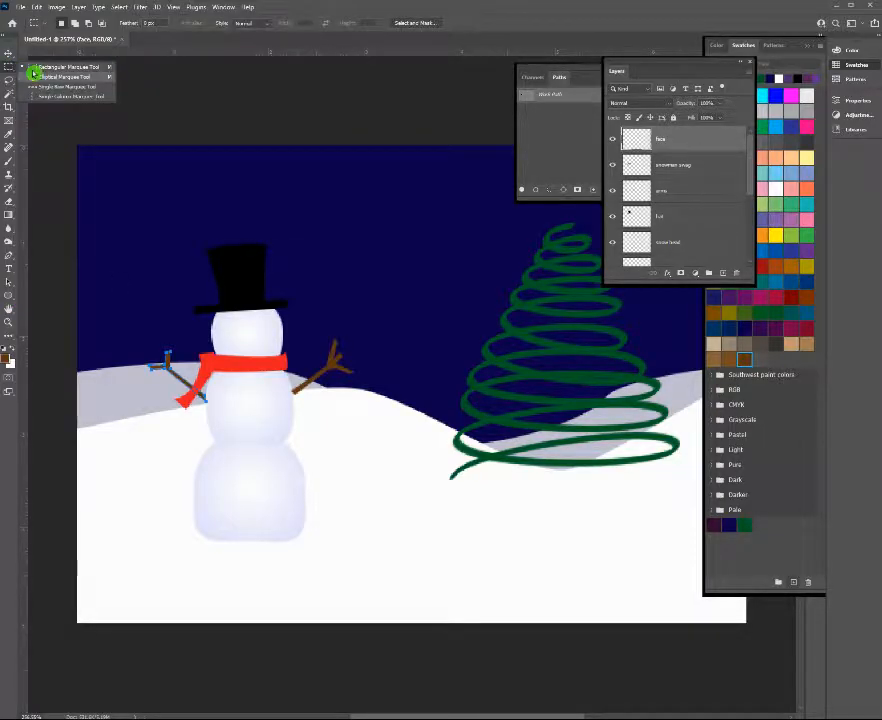
pyautogui.click(33, 76)
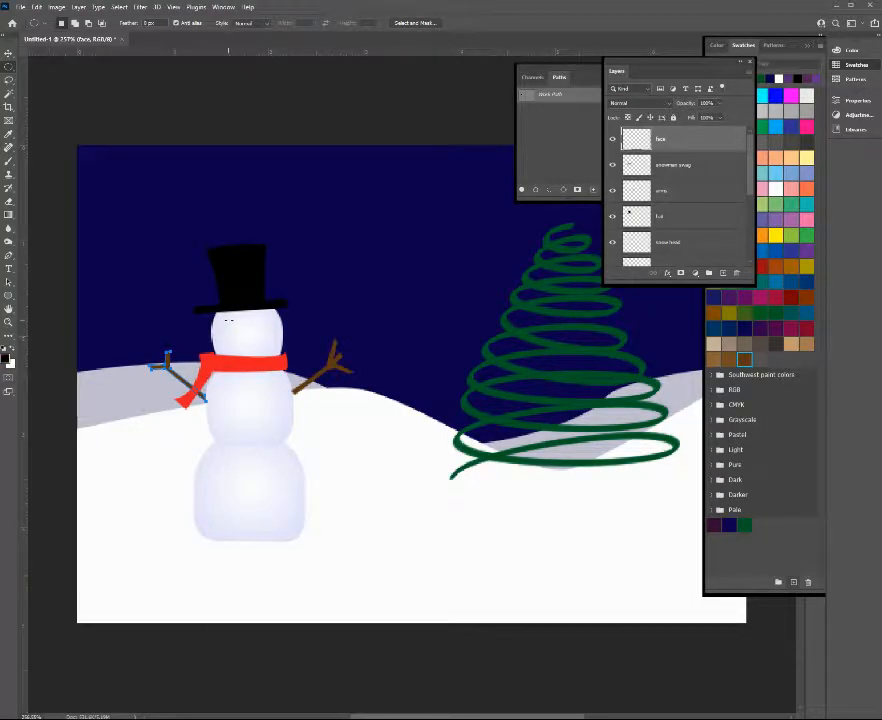
pyautogui.moveTo(231, 320); pyautogui.dragTo(238, 326)
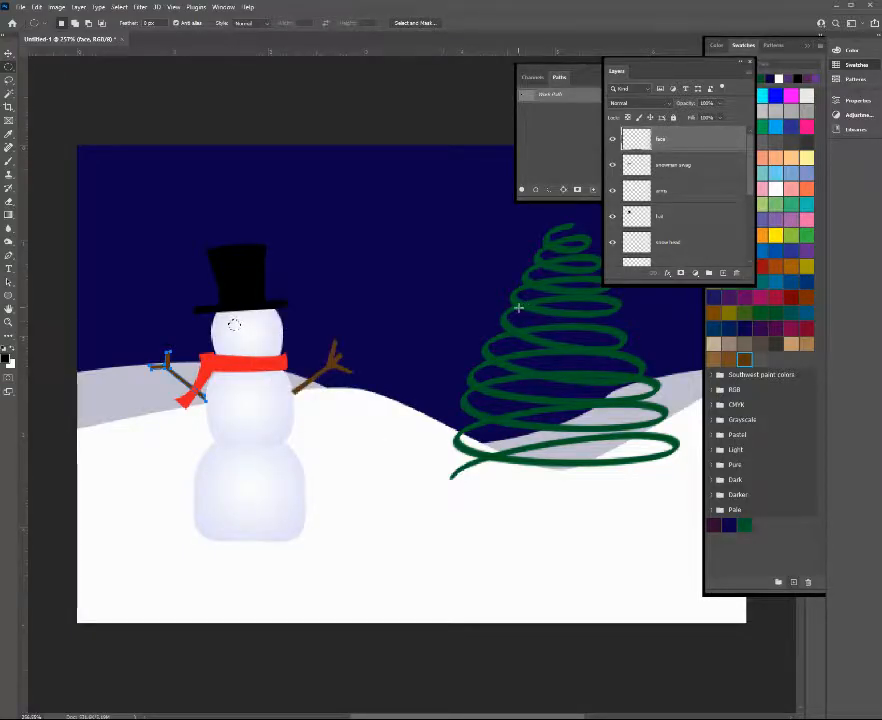
pyautogui.hotkey('alt', 'BackSpace')
pyautogui.click(9, 52)
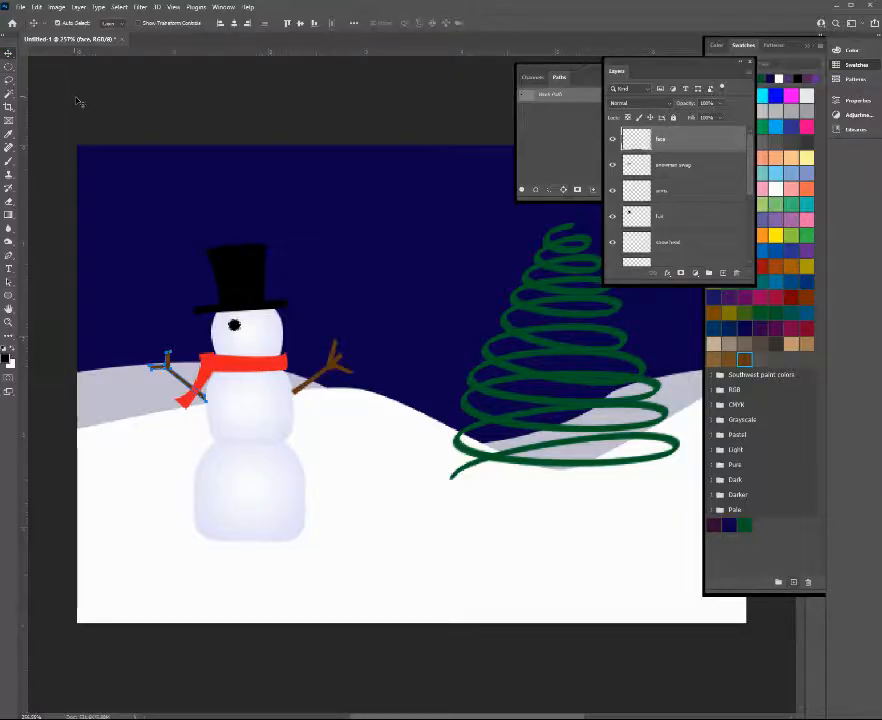
pyautogui.moveTo(234, 325); pyautogui.dragTo(259, 326)
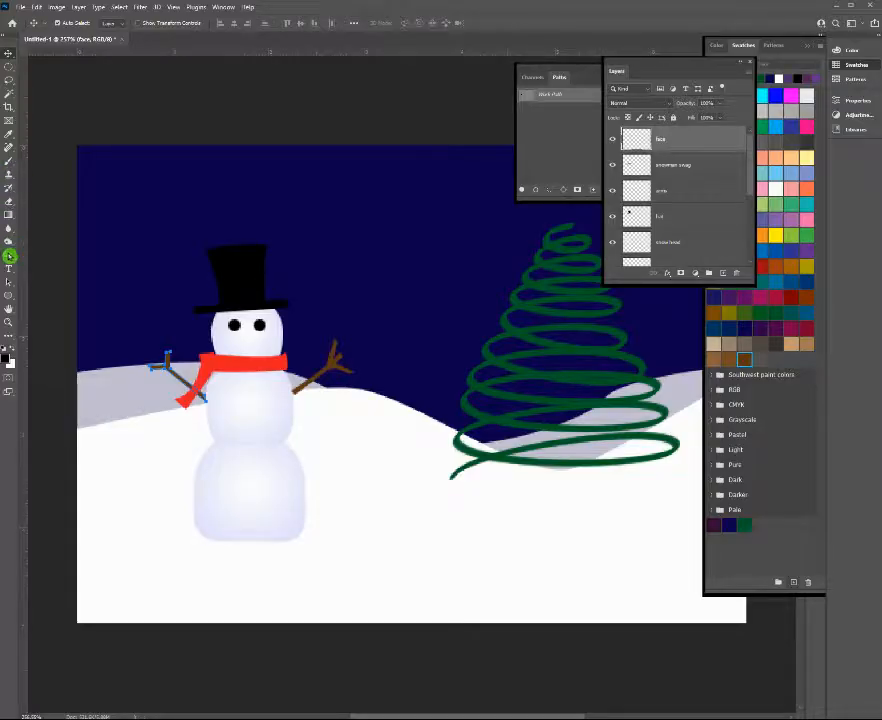
# Draw a narrow triangular carrot nose path slanting down from between the snowman's eyes and fill it with orange
pyautogui.click(9, 256)
pyautogui.click(241, 342)
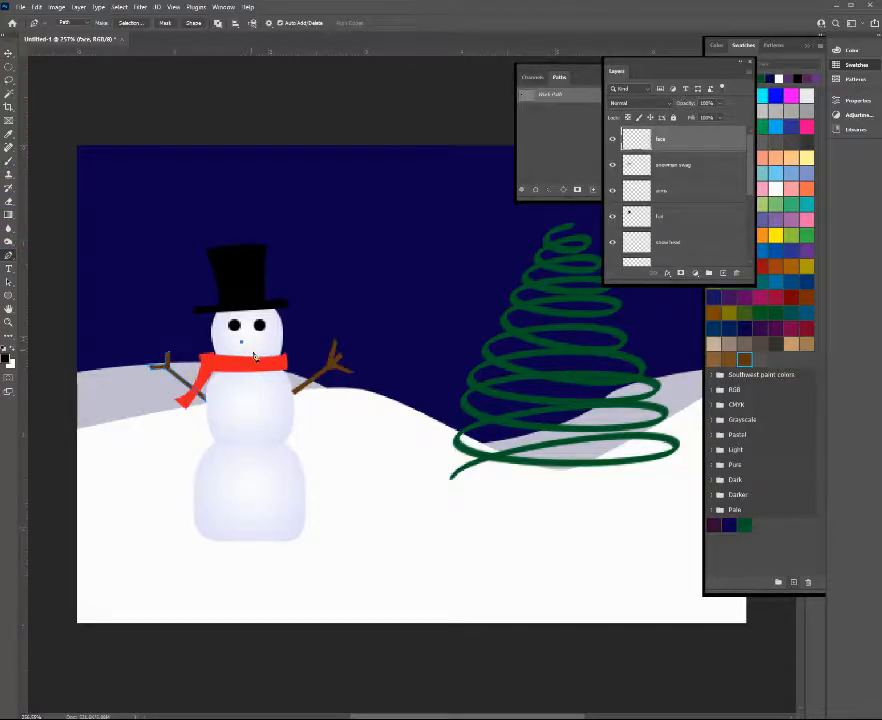
pyautogui.click(262, 362)
pyautogui.click(244, 338)
pyautogui.click(810, 186)
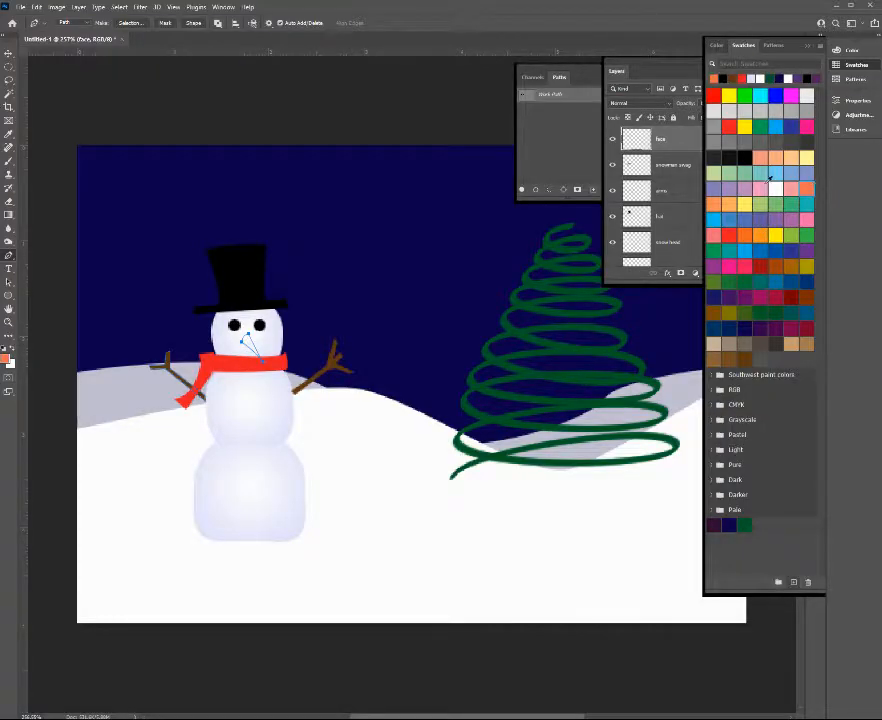
pyautogui.click(521, 189)
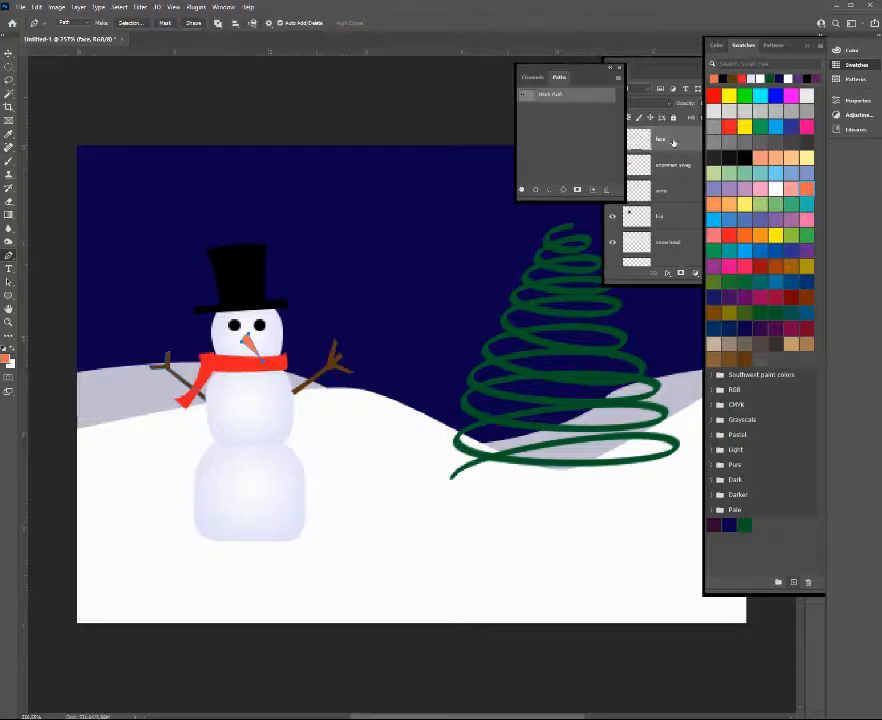
# Group all the snowman layers from "face" down to "Snow Base" and name the group "snowman"
pyautogui.moveTo(583, 79); pyautogui.dragTo(470, 55)
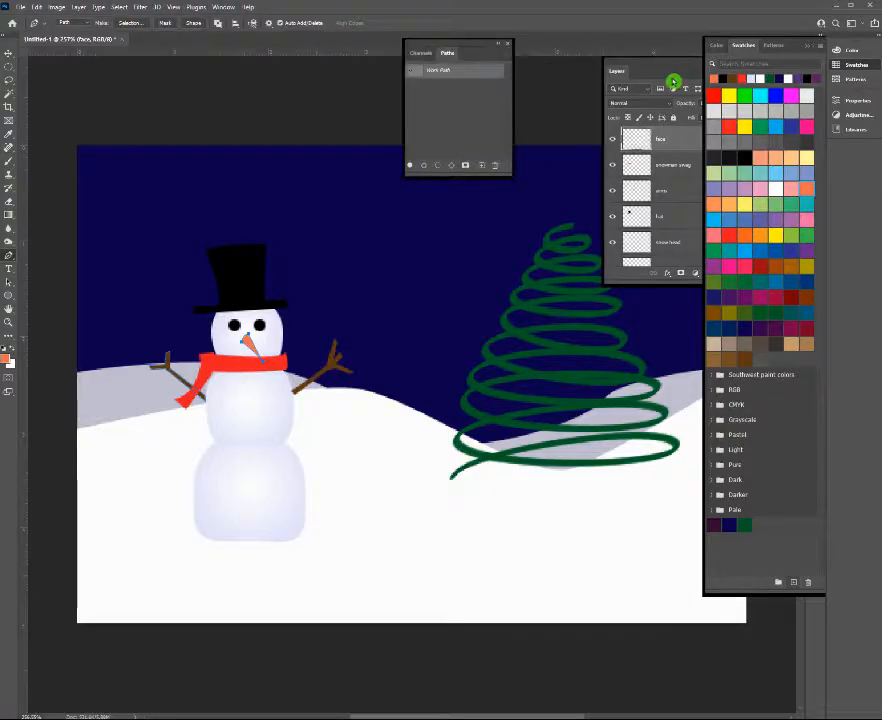
pyautogui.moveTo(673, 82); pyautogui.dragTo(614, 73)
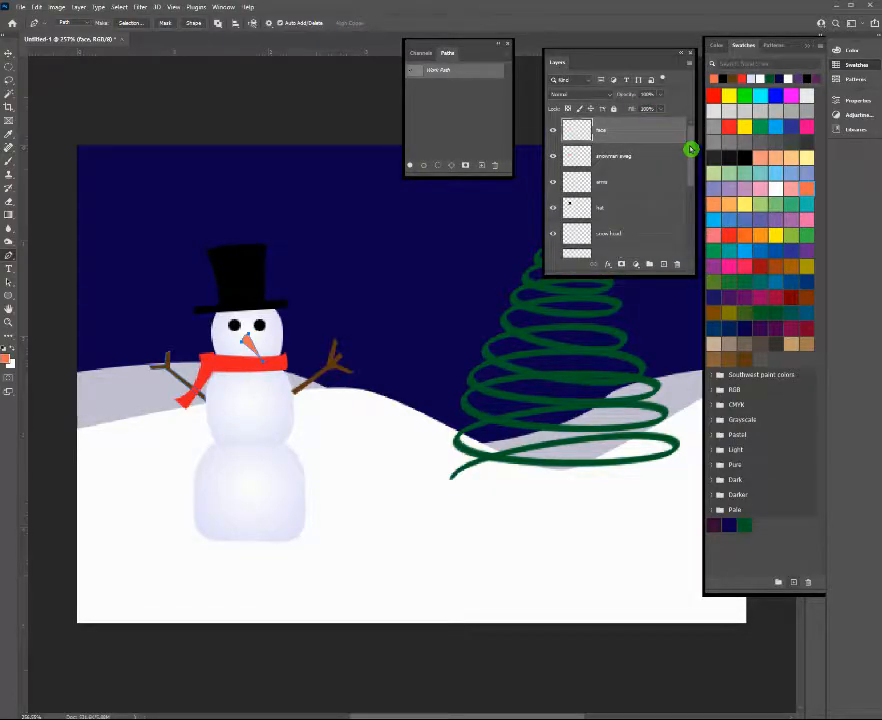
pyautogui.moveTo(691, 152); pyautogui.dragTo(683, 188)
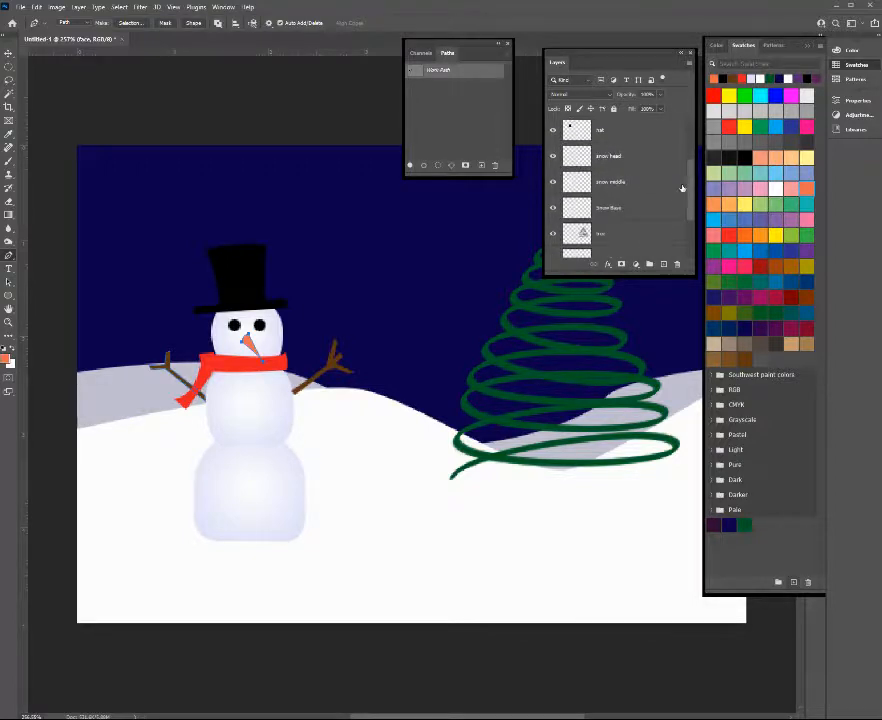
pyautogui.keyDown('shift'); pyautogui.click(633, 208); pyautogui.keyUp('shift')
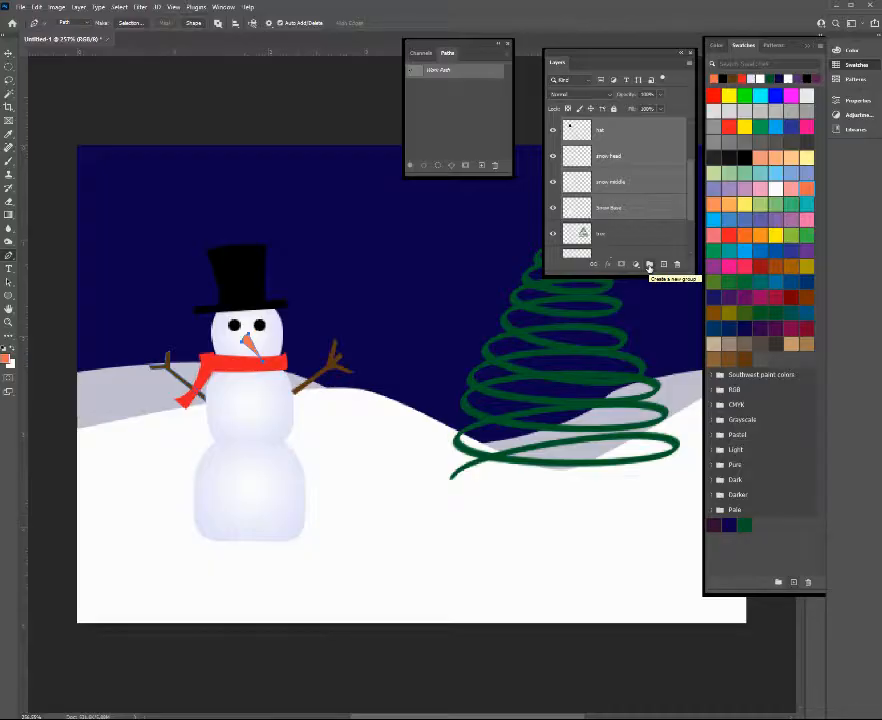
pyautogui.click(649, 266)
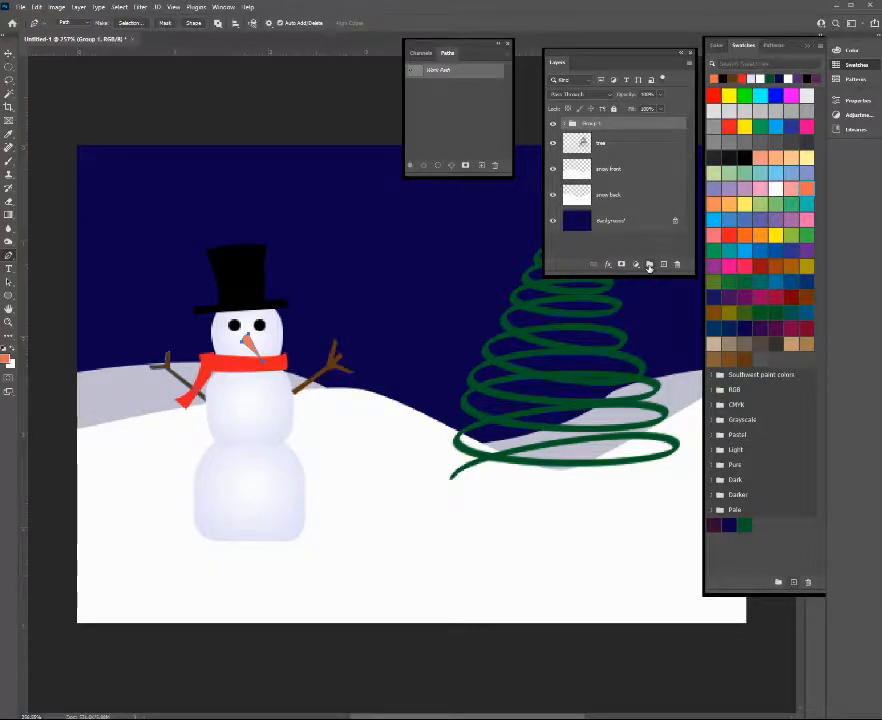
pyautogui.doubleClick(586, 123)
pyautogui.write('snowman')
pyautogui.click(650, 56)
# Select the "snow front" layer and set up the Type tool with white text colour and the Amatic SC font
pyautogui.click(625, 142)
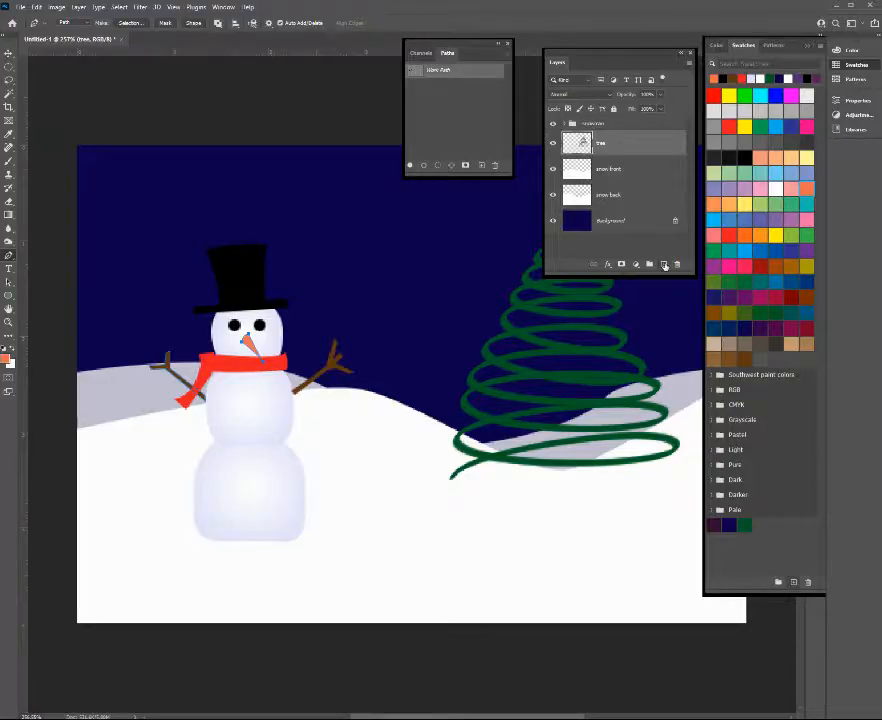
pyautogui.click(648, 175)
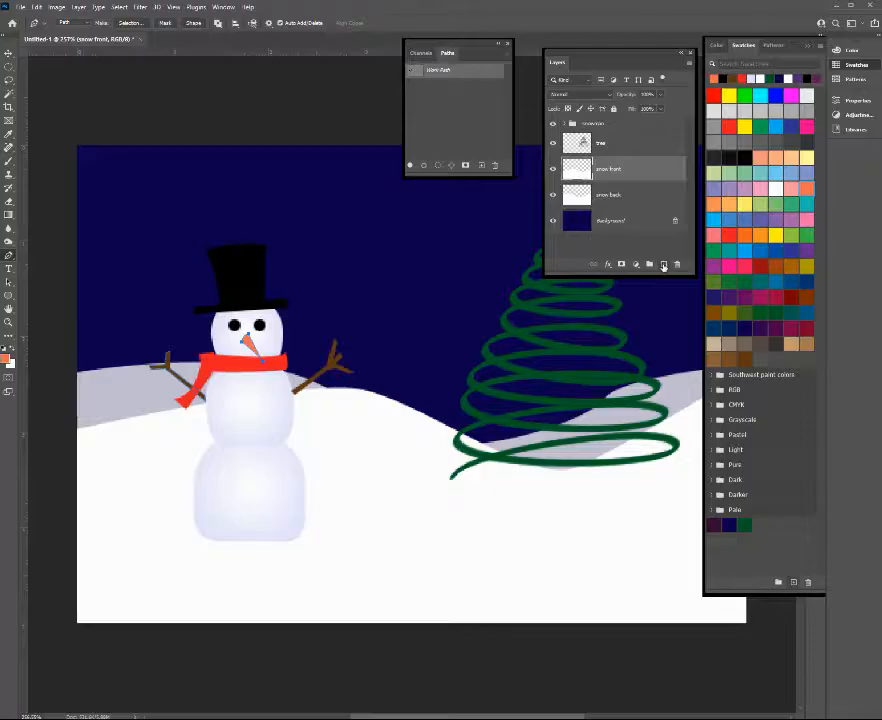
pyautogui.click(12, 270)
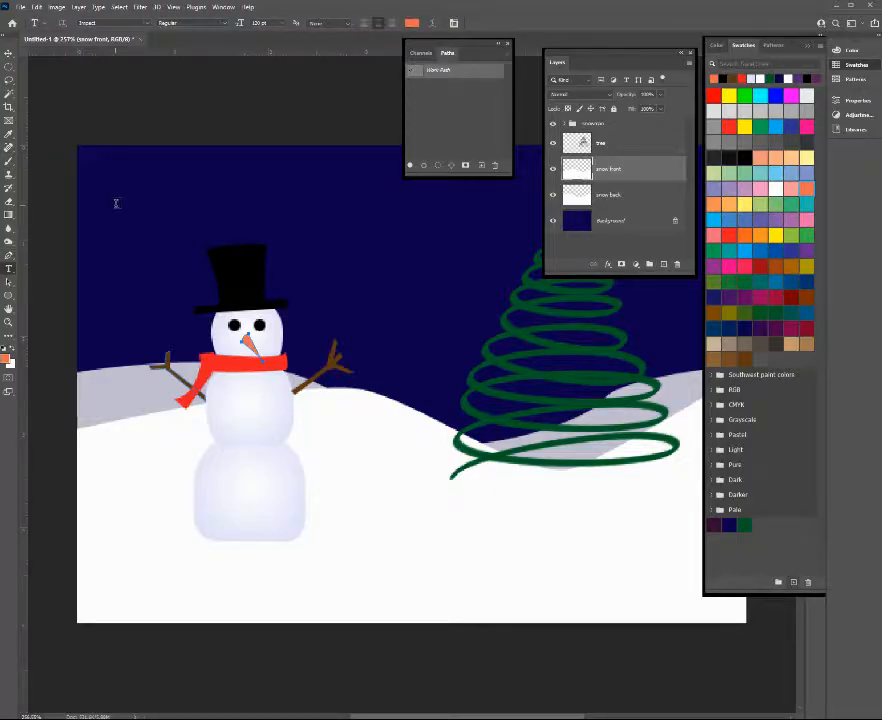
pyautogui.click(411, 22)
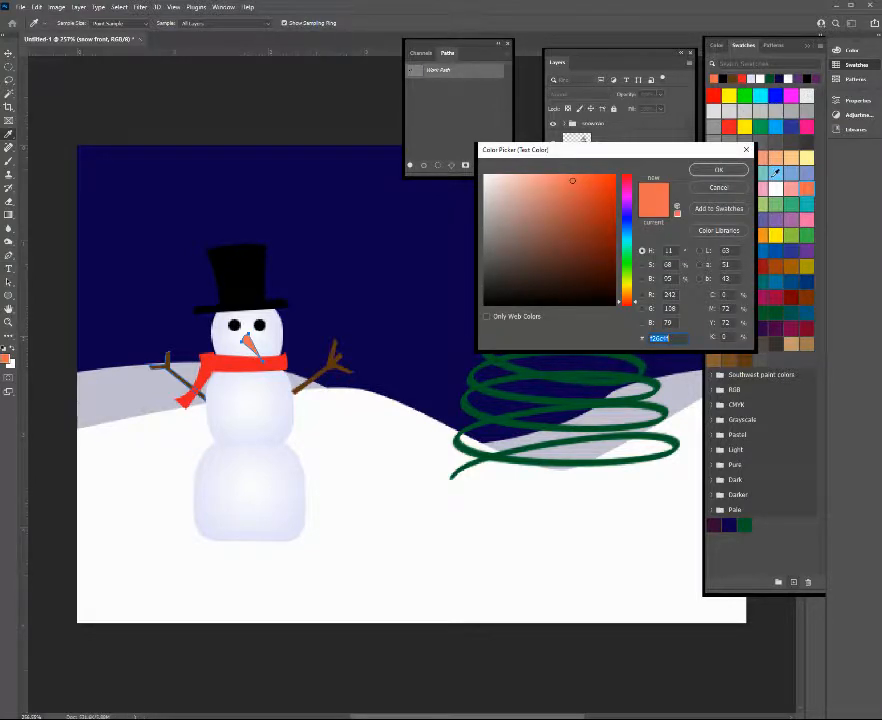
pyautogui.click(789, 77)
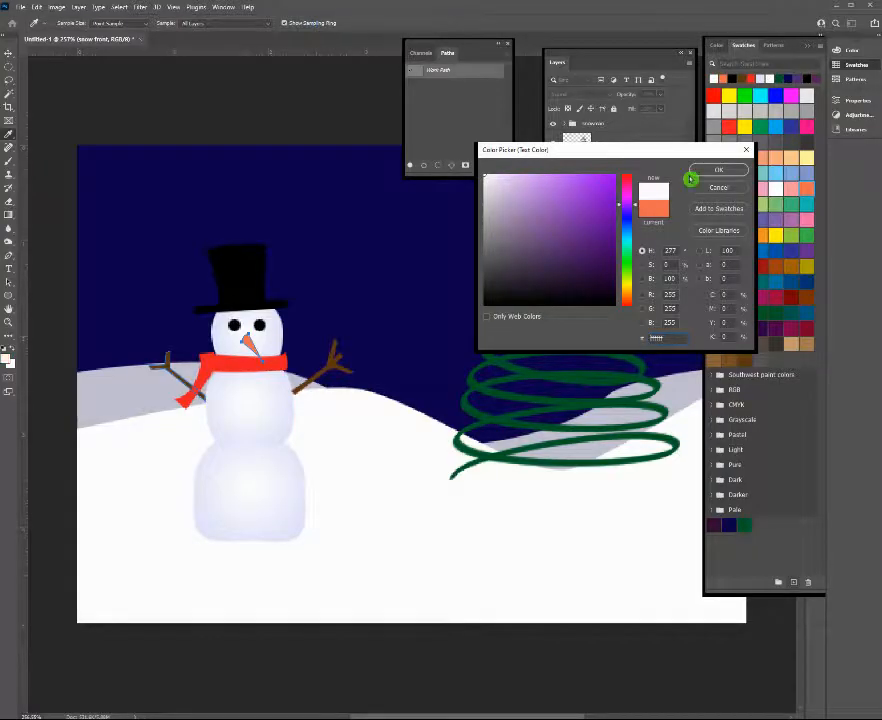
pyautogui.click(718, 170)
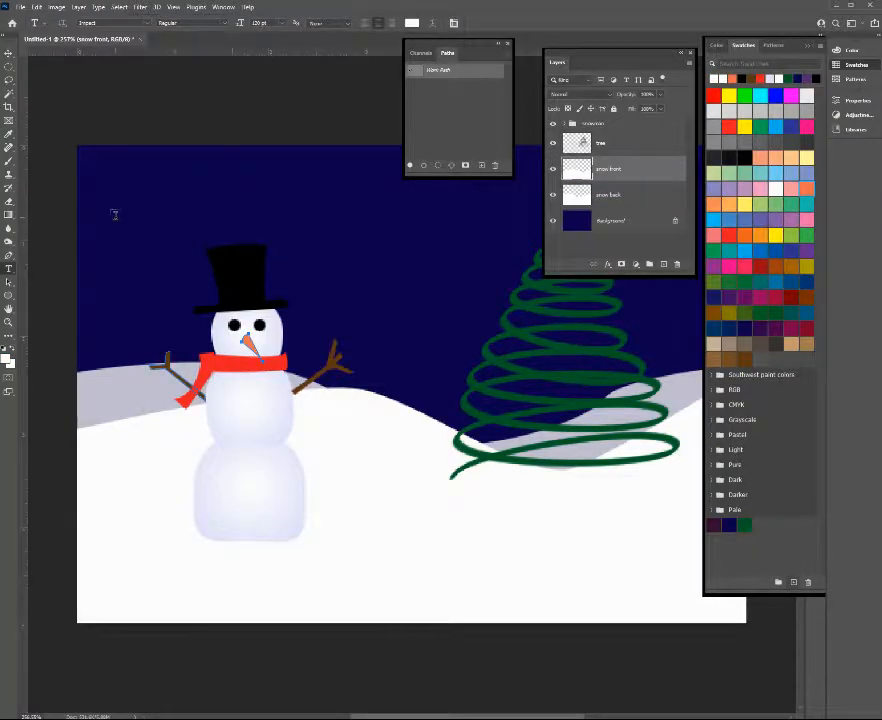
pyautogui.click(148, 26)
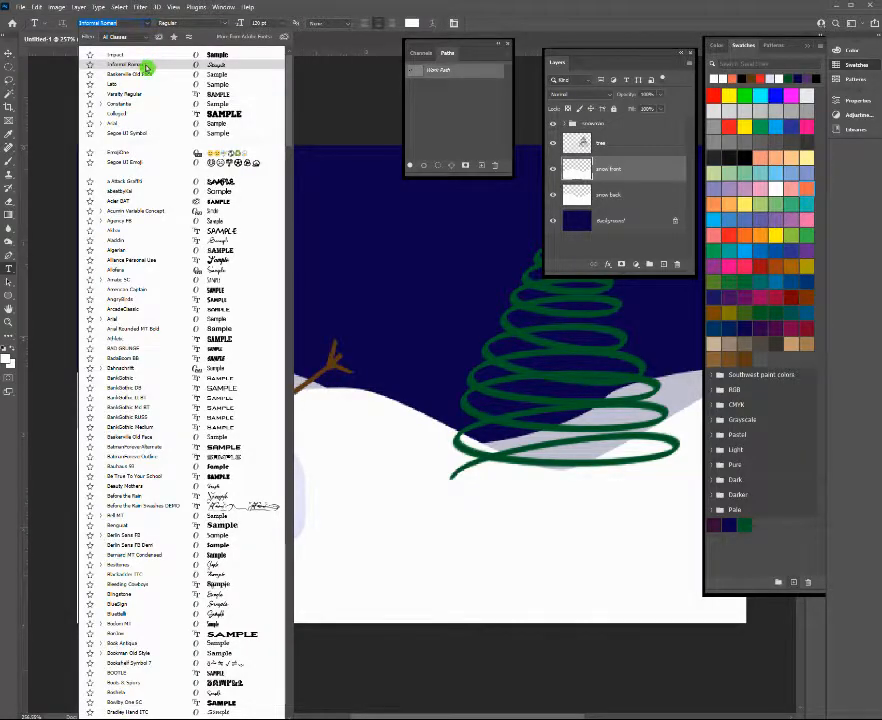
pyautogui.click(137, 278)
# Add the text "Seasons Greetings" in the night sky above the snowman
pyautogui.click(115, 218)
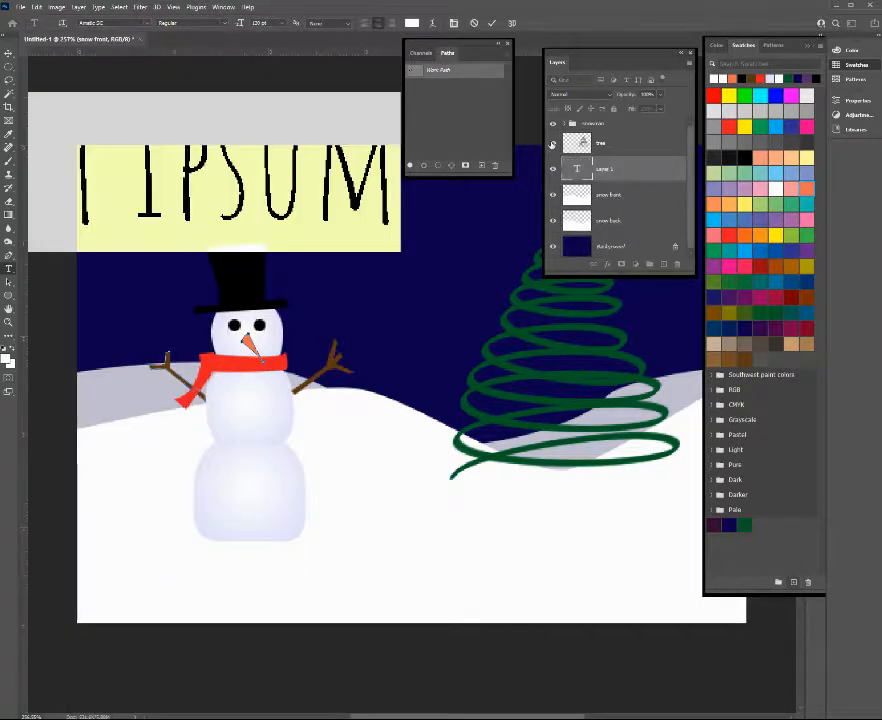
pyautogui.write('SEASONS')
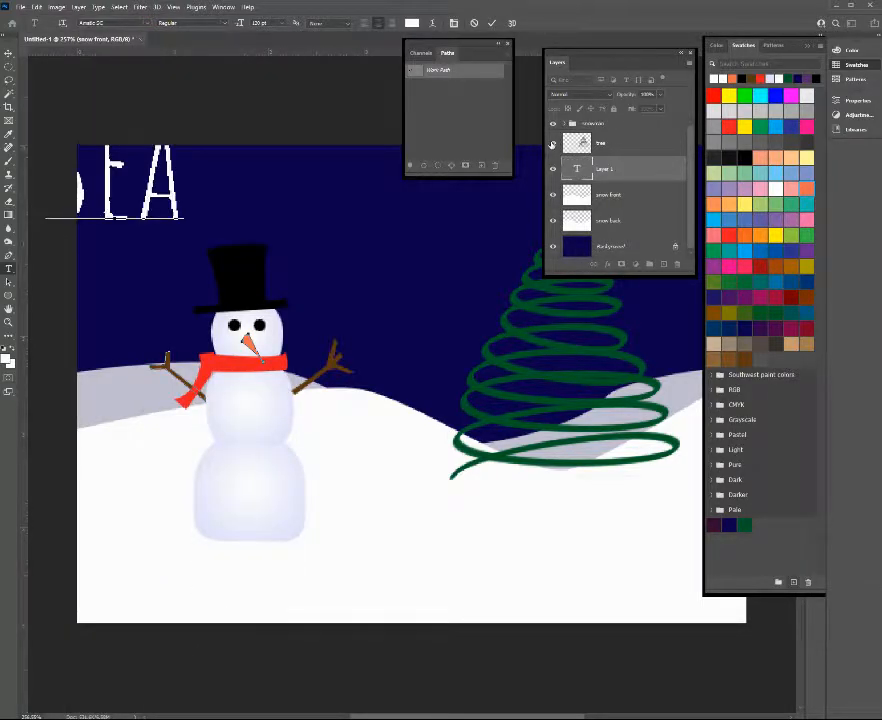
pyautogui.write(' GREA')
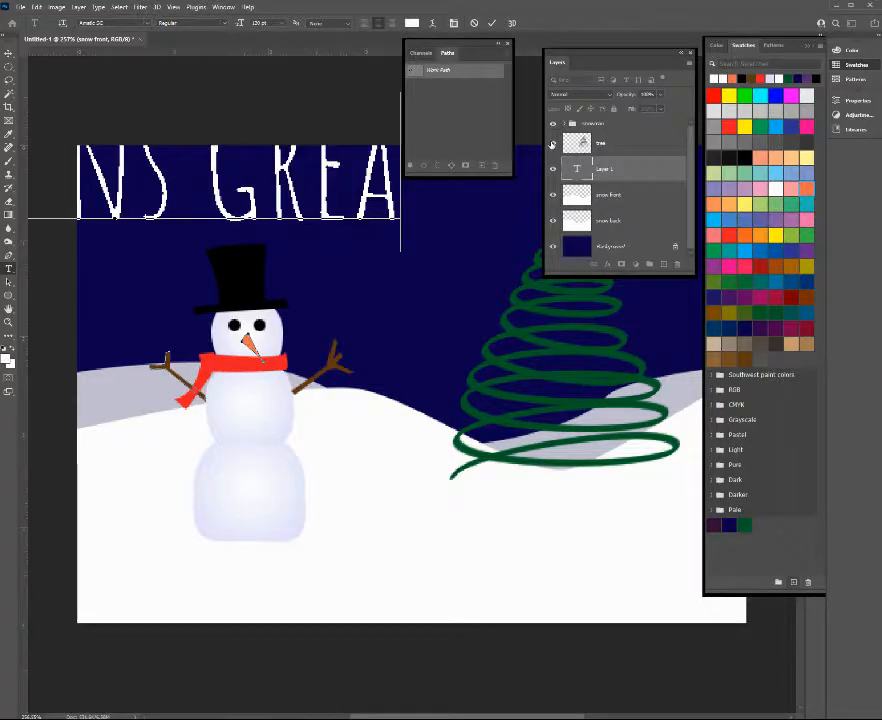
pyautogui.press('BackSpace')
pyautogui.write('ETINGS')
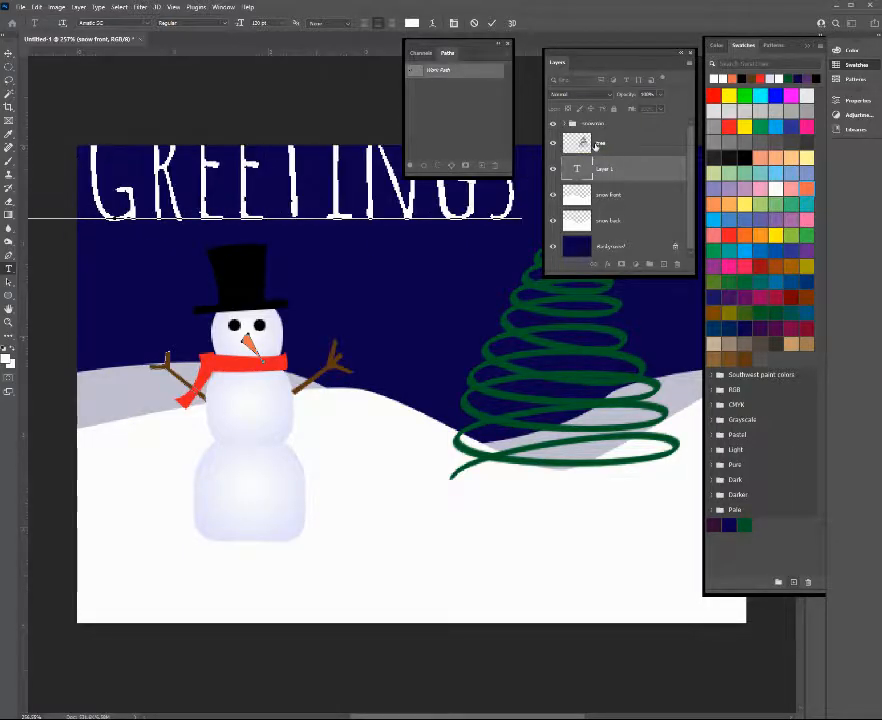
# Reduce the "Seasons Greetings" text to 27 pt and move it fully into the sky above the snowman's hat
pyautogui.moveTo(519, 191); pyautogui.dragTo(16, 194)
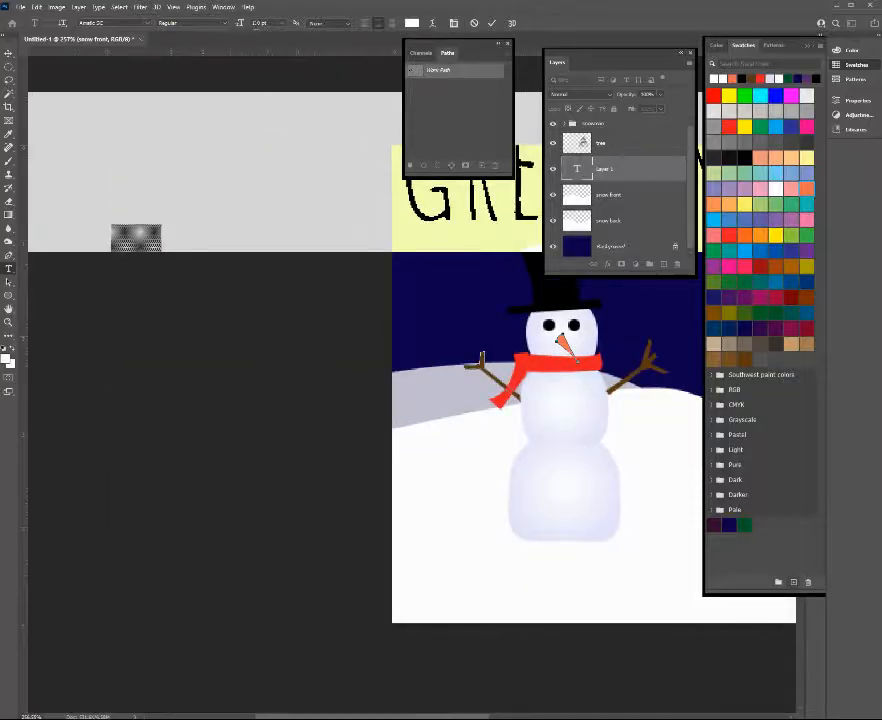
pyautogui.doubleClick(573, 168)
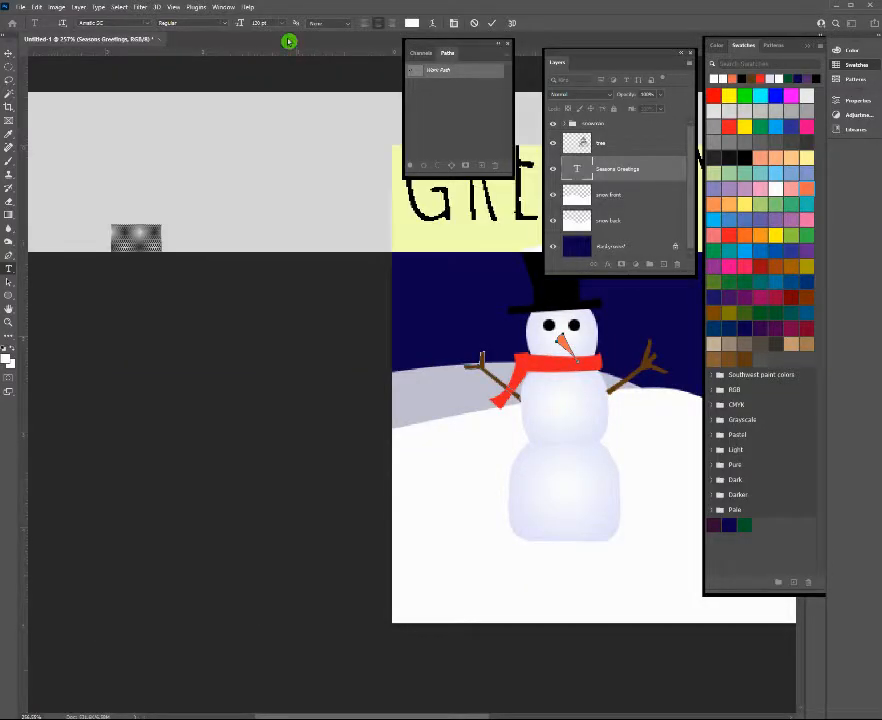
pyautogui.moveTo(246, 25); pyautogui.dragTo(180, 22)
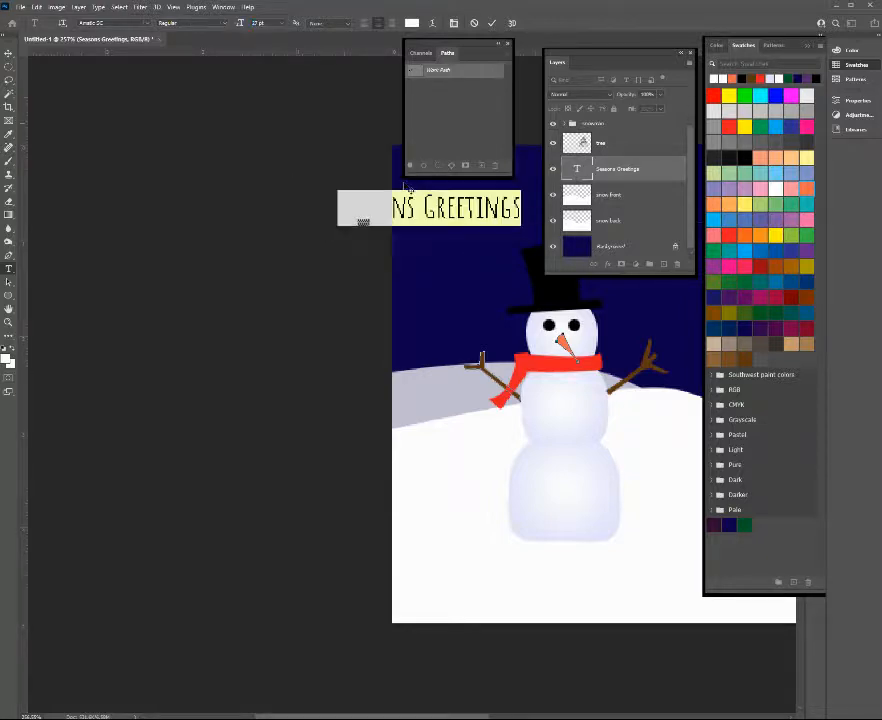
pyautogui.moveTo(466, 716); pyautogui.dragTo(567, 717)
pyautogui.click(8, 53)
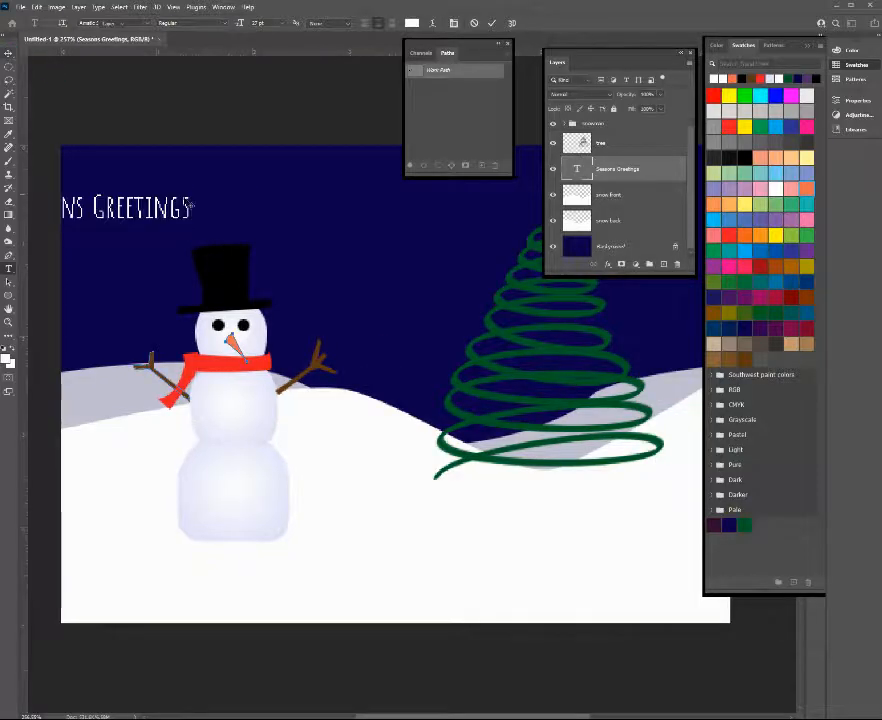
pyautogui.moveTo(188, 210); pyautogui.dragTo(315, 186)
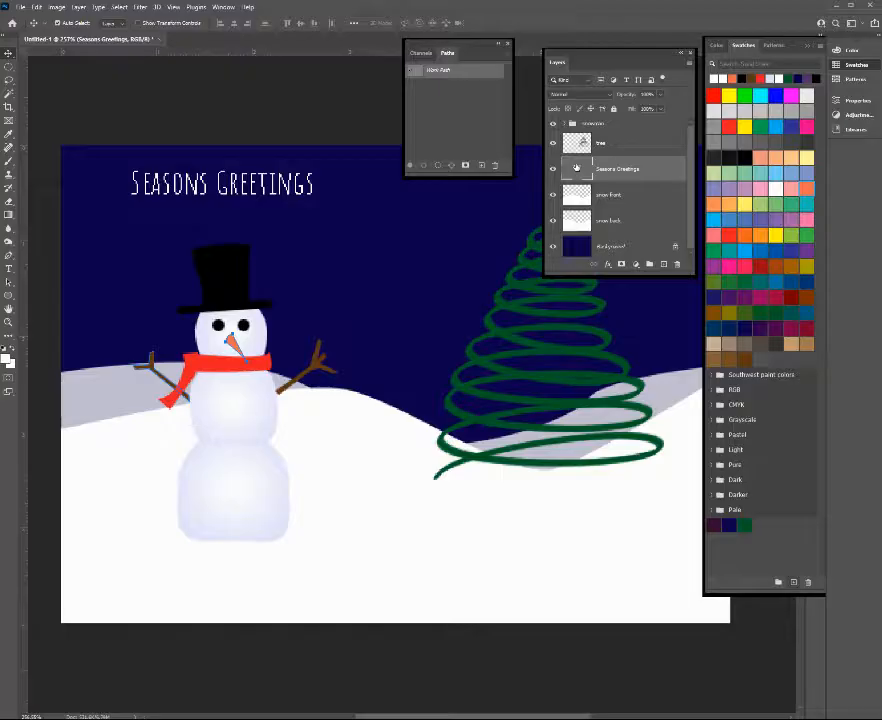
# Try out other fonts, such as Baskerville Old Face and Informal Roman, on the "Seasons Greetings" text
pyautogui.doubleClick(576, 168)
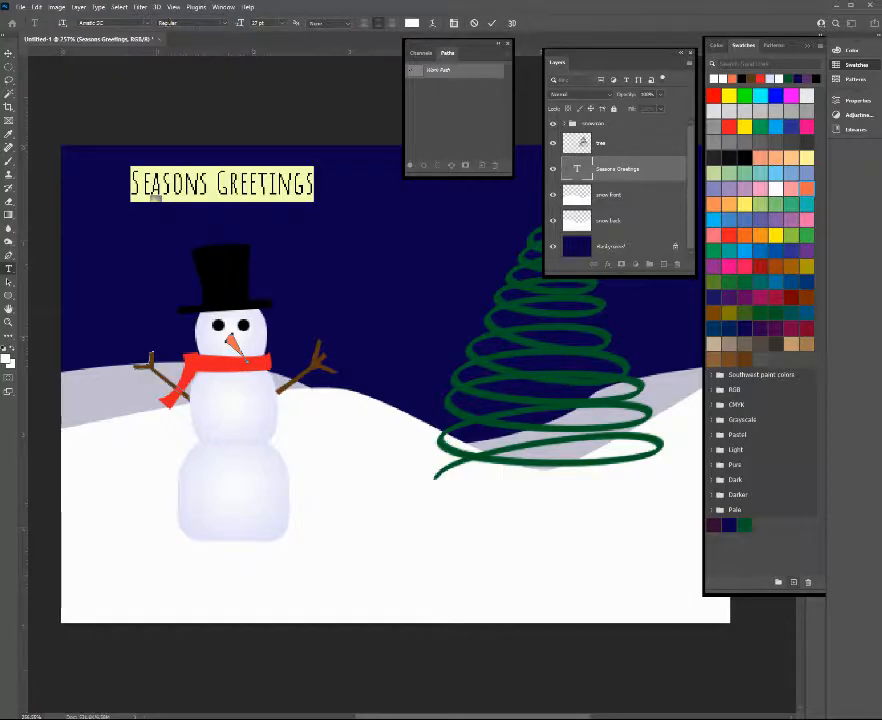
pyautogui.click(148, 25)
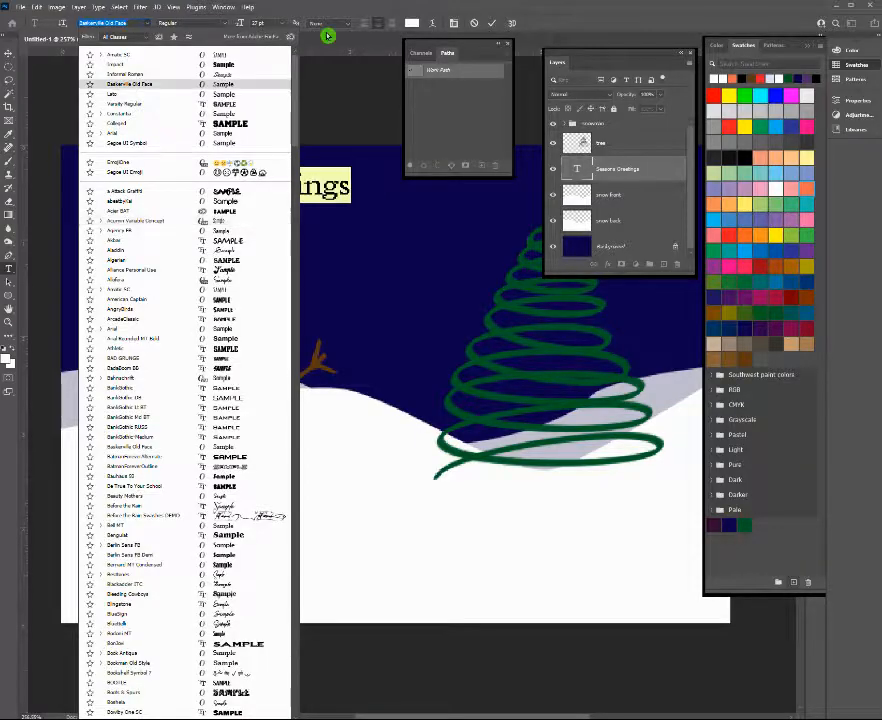
pyautogui.write('Arial')
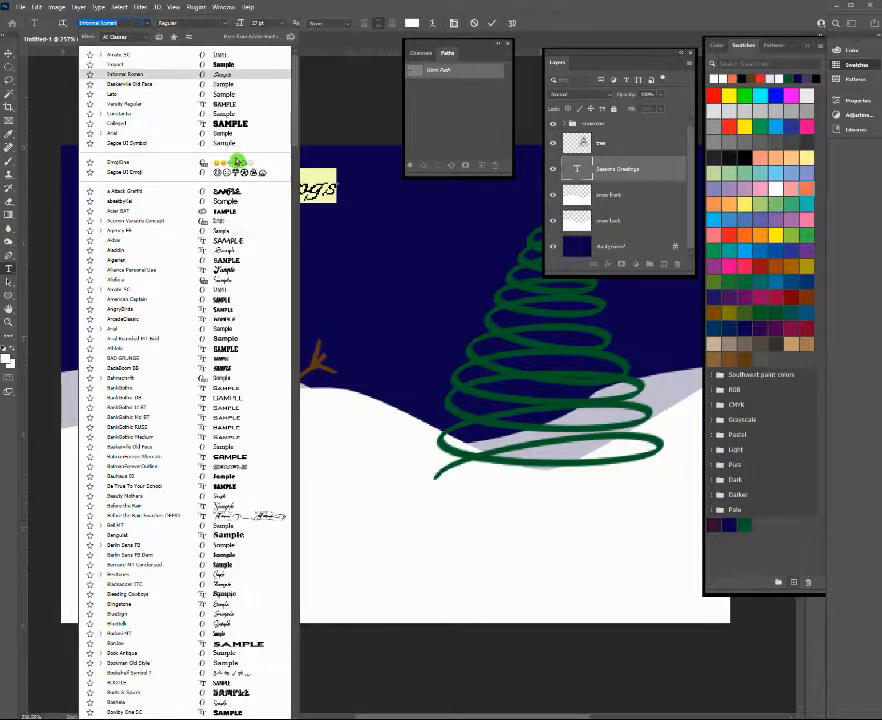
pyautogui.press('Return')
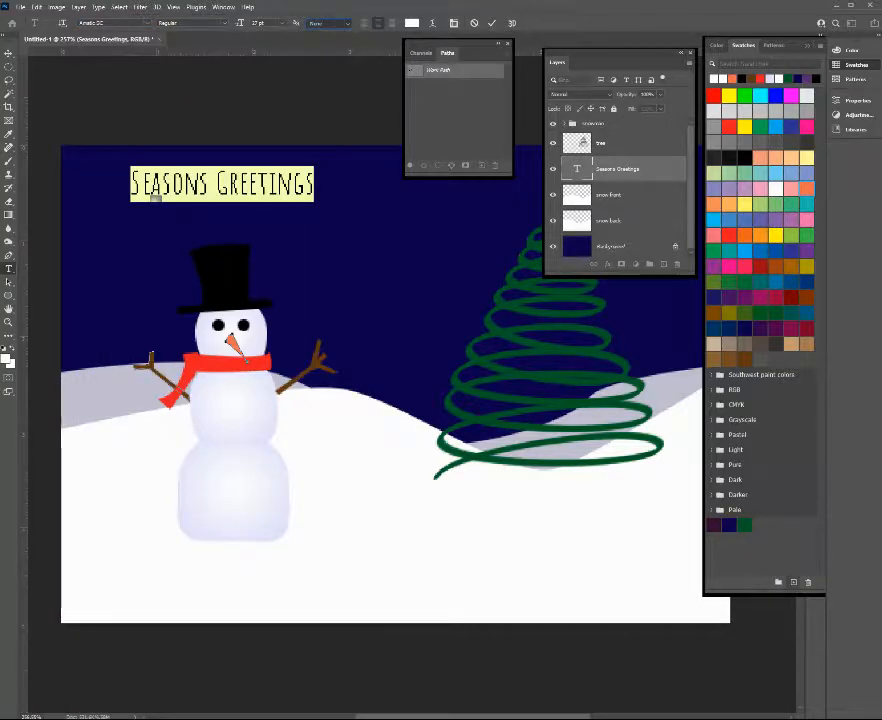
# Set the anti-aliasing of the "Seasons Greetings" text to Sharp
pyautogui.click(335, 45)
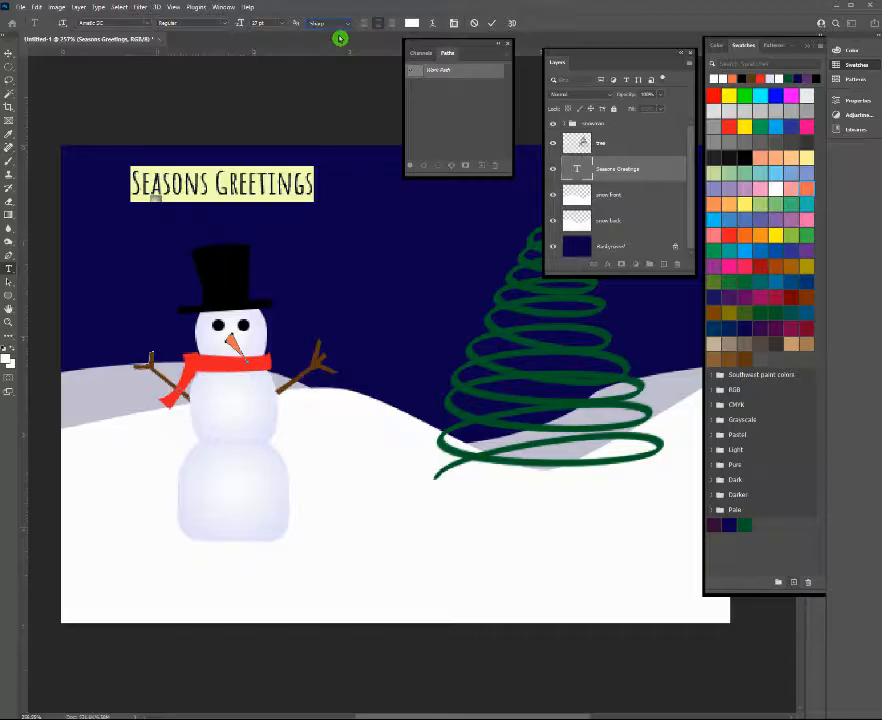
# Compare the Crisp and Strong anti-aliasing on the "Seasons Greetings" text and set it to Smooth
pyautogui.click(347, 28)
pyautogui.click(335, 53)
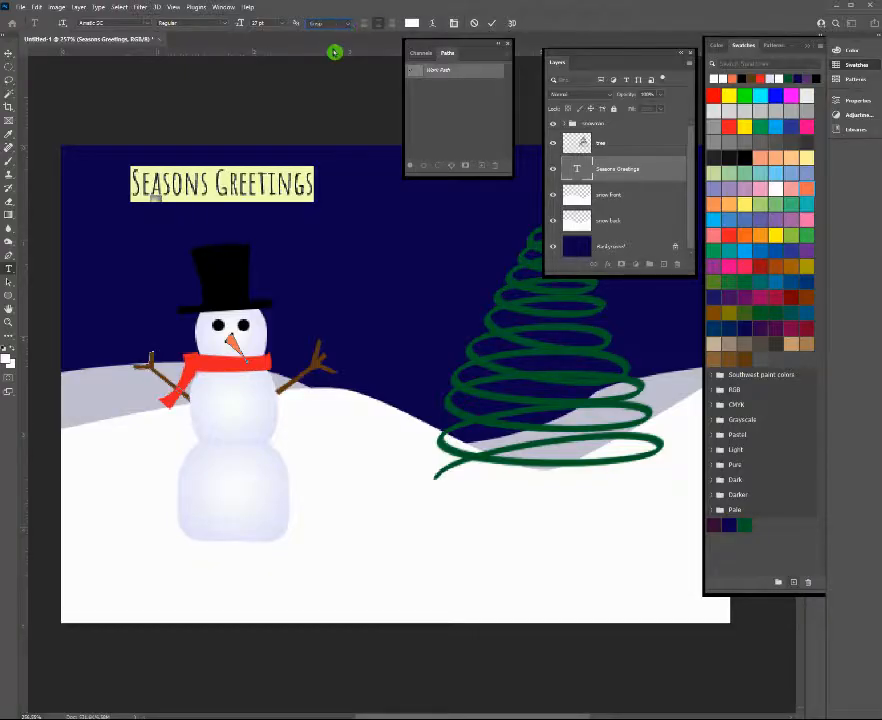
pyautogui.click(346, 32)
pyautogui.click(343, 53)
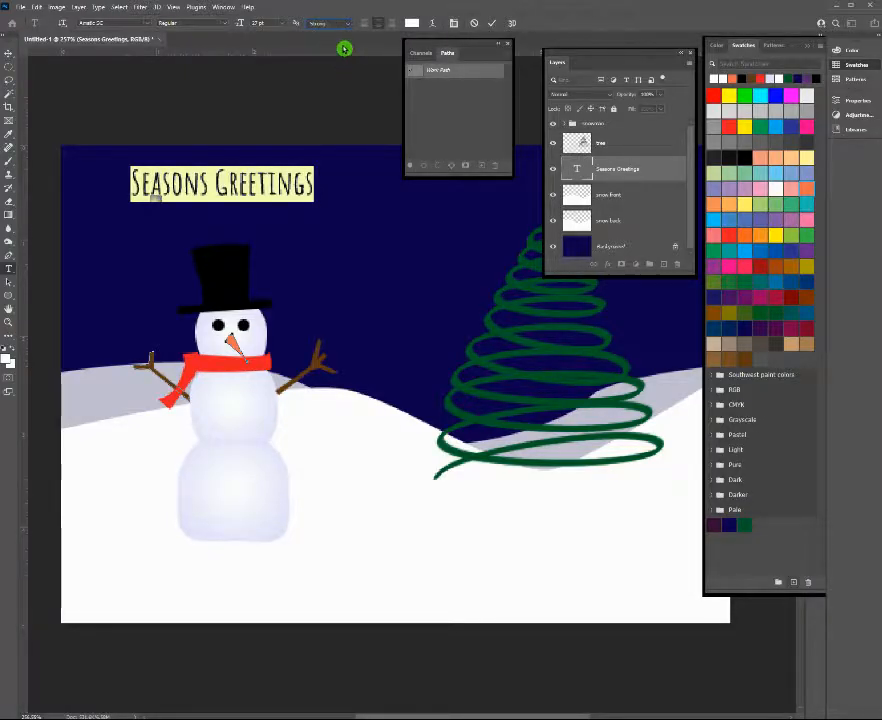
pyautogui.click(349, 30)
pyautogui.click(337, 67)
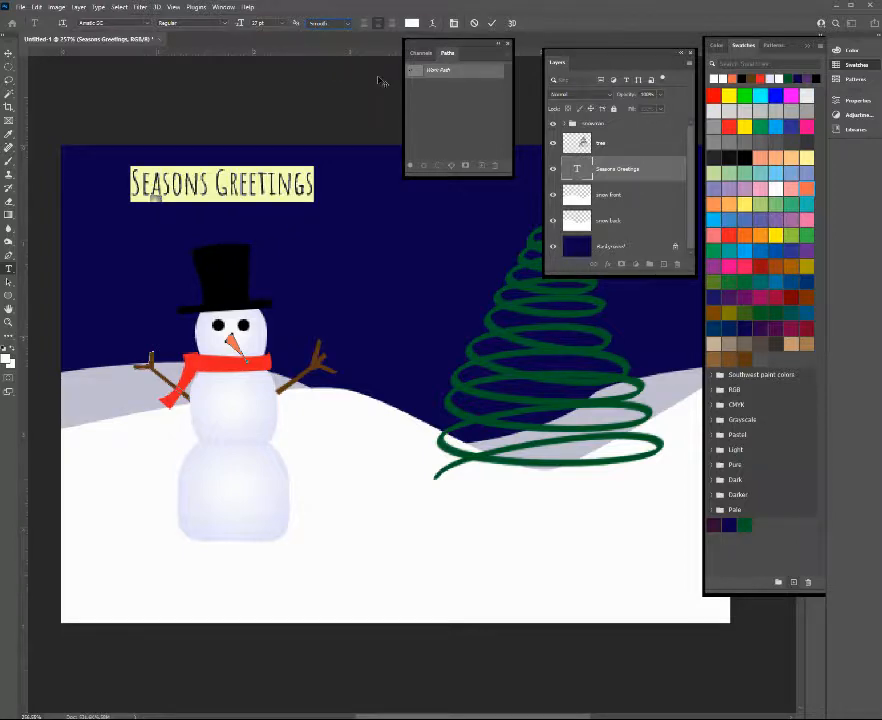
# Change the "Seasons Greetings" font to Informal Roman and enlarge the text to about 39 pt
pyautogui.click(112, 22)
pyautogui.click(148, 23)
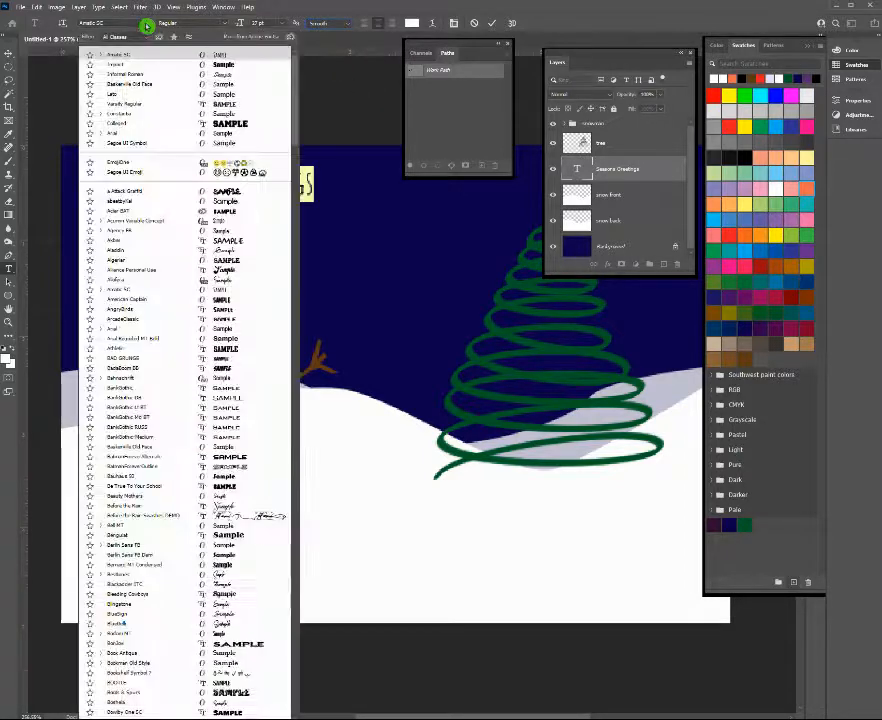
pyautogui.click(150, 77)
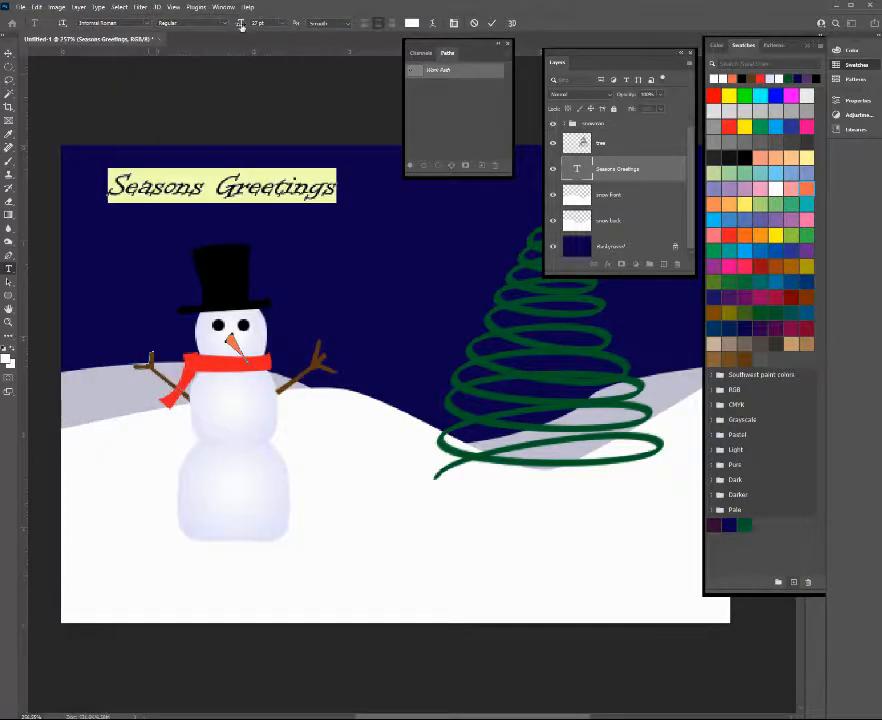
pyautogui.click(243, 24)
pyautogui.moveTo(243, 24); pyautogui.dragTo(247, 24)
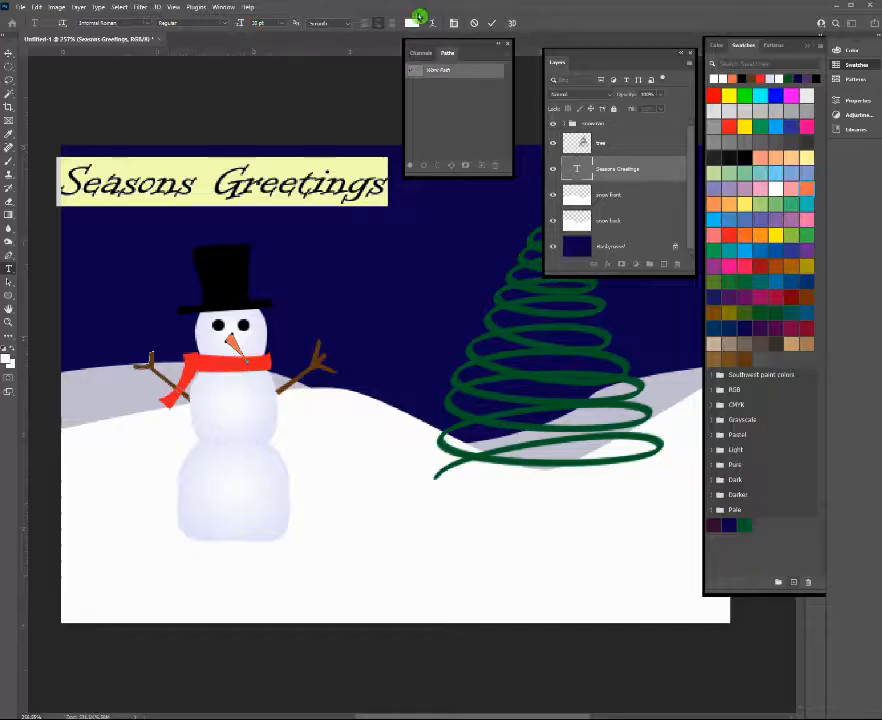
# Commit the text edit and move "Seasons Greetings" away from the card's edge, slightly lower in the sky
pyautogui.click(494, 25)
pyautogui.click(10, 52)
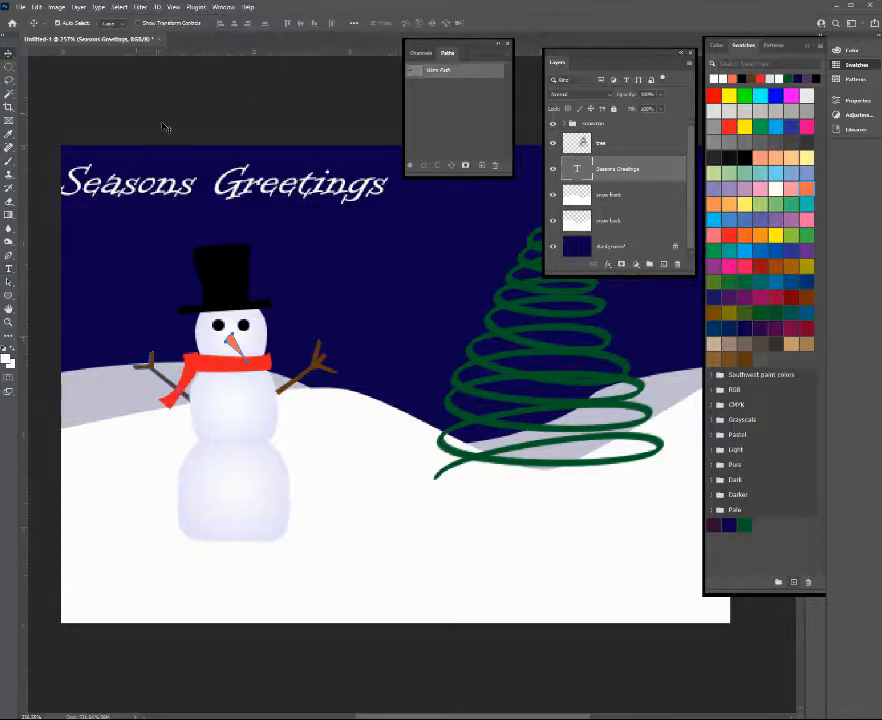
pyautogui.moveTo(253, 185); pyautogui.dragTo(289, 195)
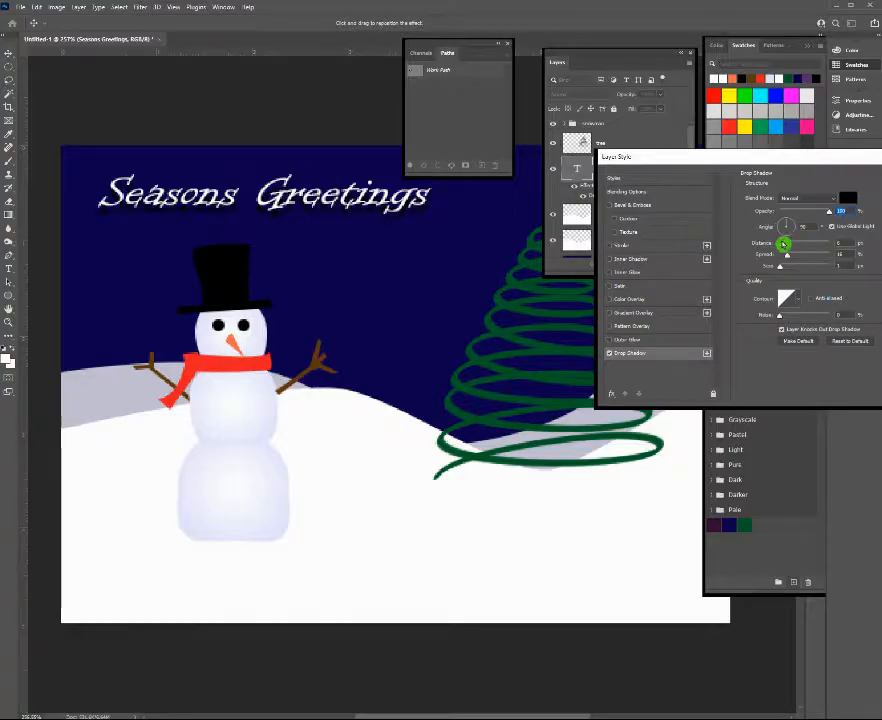
# Give the "Seasons Greetings" text a black drop shadow with 100% opacity, 3 px distance and 1 px size, adjusting the spread
pyautogui.moveTo(784, 246); pyautogui.dragTo(781, 248)
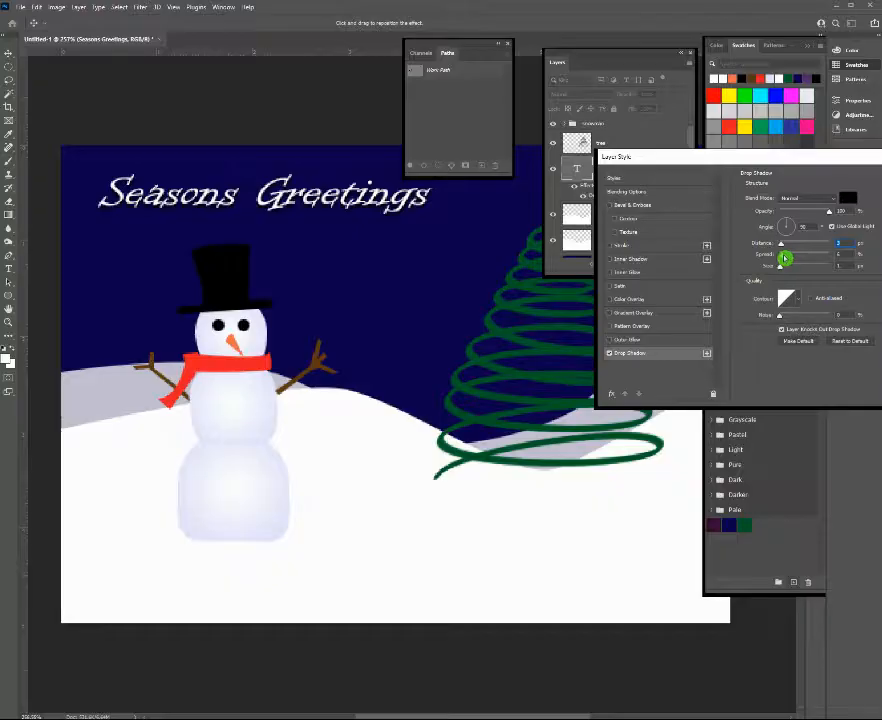
pyautogui.moveTo(785, 258); pyautogui.dragTo(787, 257)
pyautogui.press('Return')
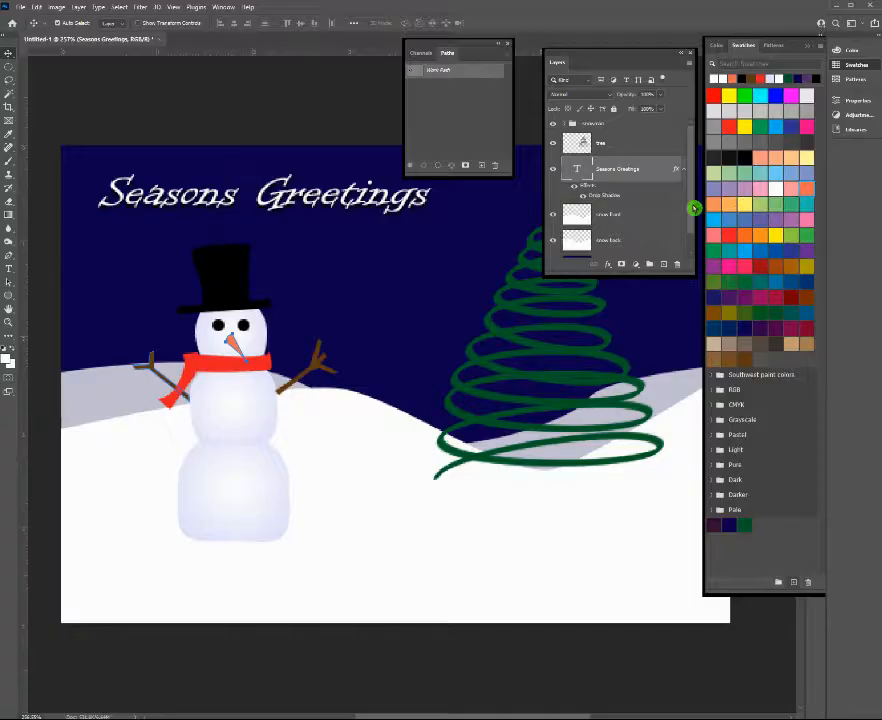
# Unlock the dark blue Background layer so it becomes a regular layer
pyautogui.moveTo(693, 208); pyautogui.dragTo(691, 240)
pyautogui.click(622, 247)
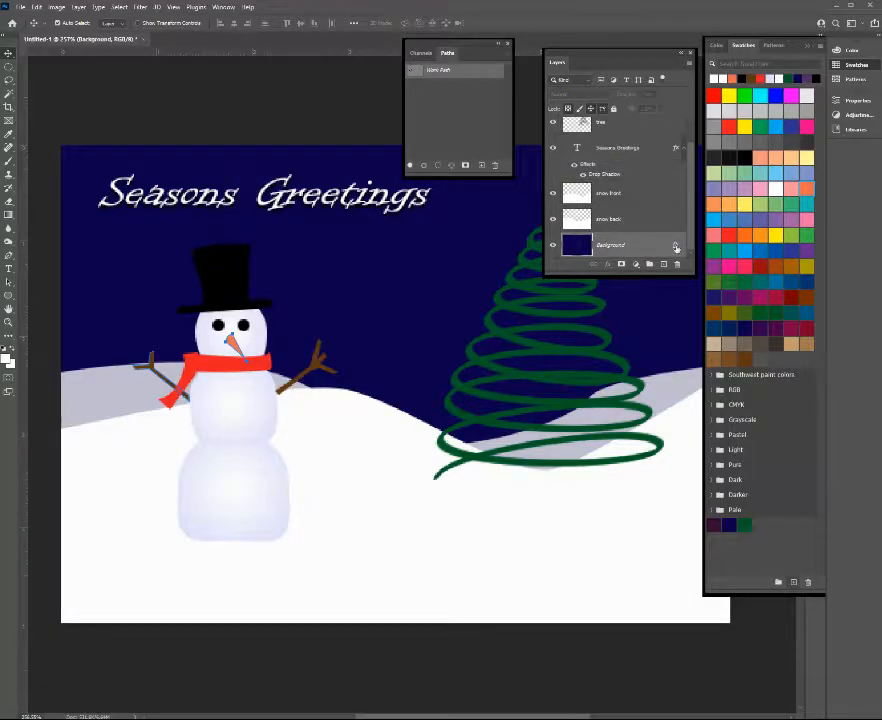
pyautogui.click(676, 247)
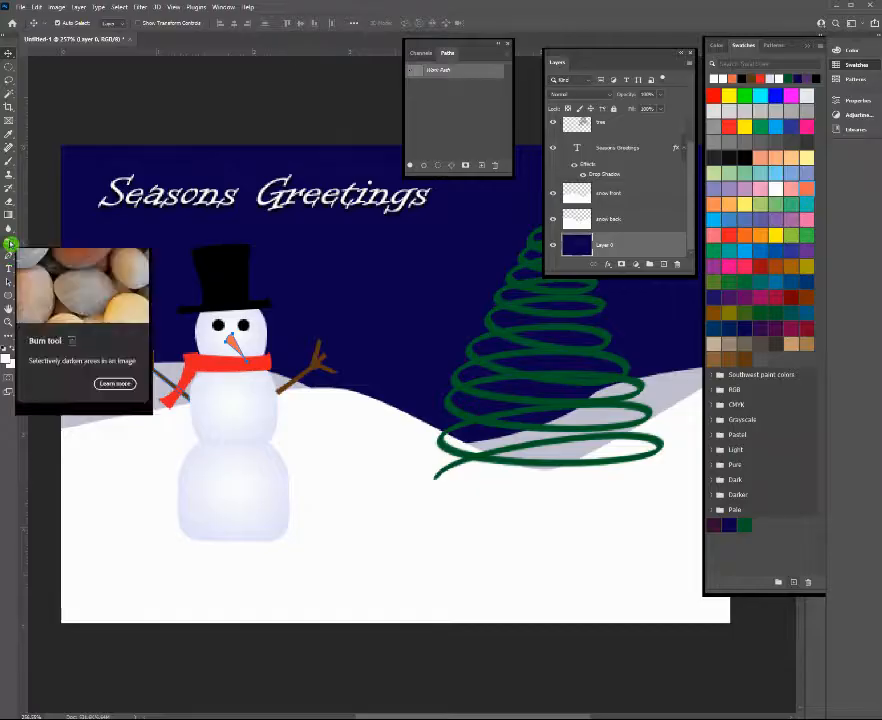
# Lighten part of the night sky with the Dodge tool, using a 250 px brush at 100% hardness and 25% exposure
pyautogui.click(9, 243)
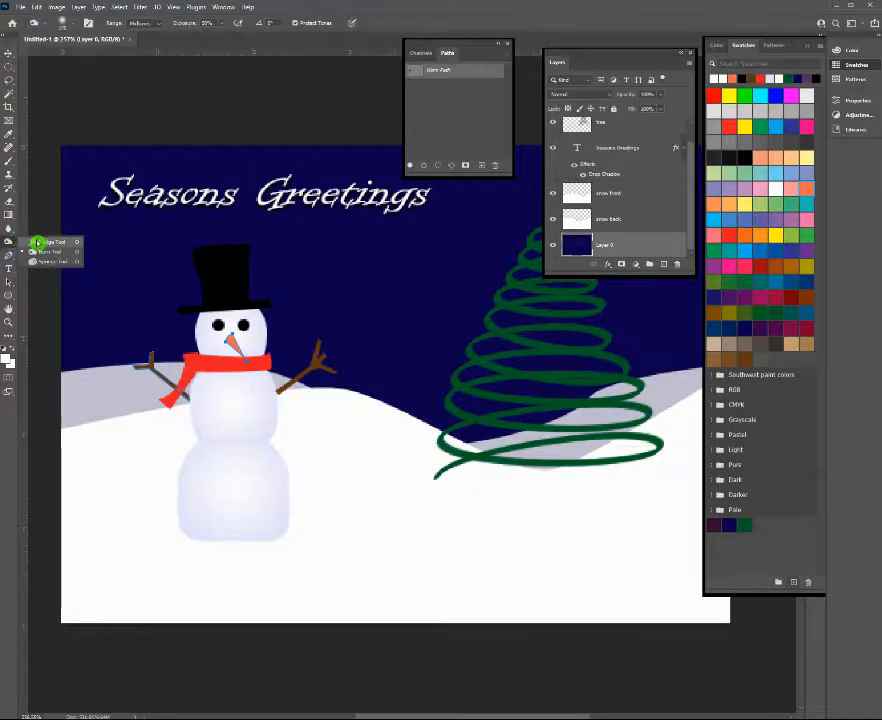
pyautogui.click(37, 243)
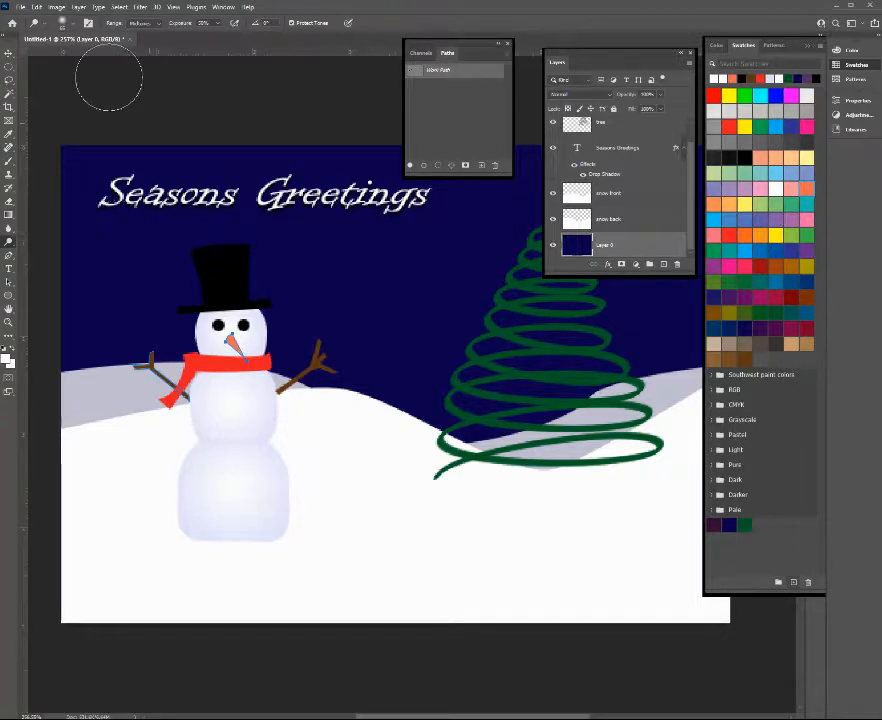
pyautogui.click(72, 26)
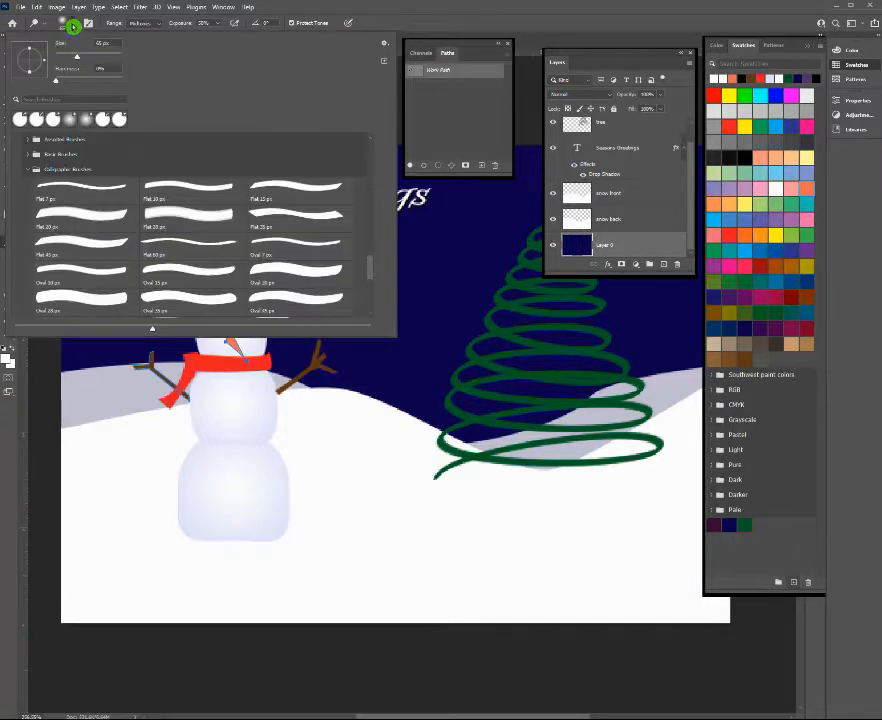
pyautogui.write('350')
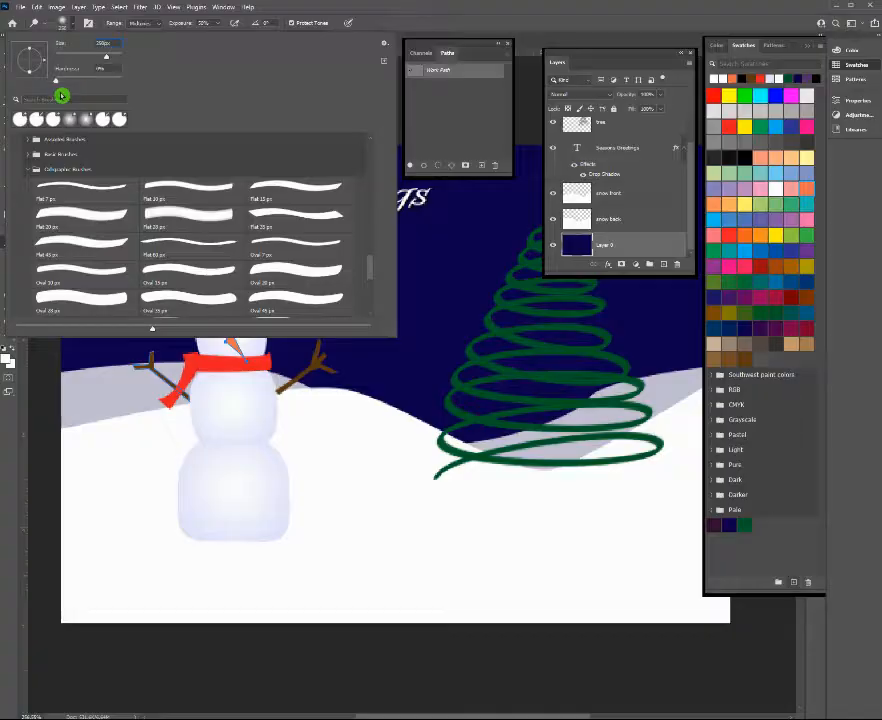
pyautogui.moveTo(57, 81); pyautogui.dragTo(122, 77)
pyautogui.click(408, 12)
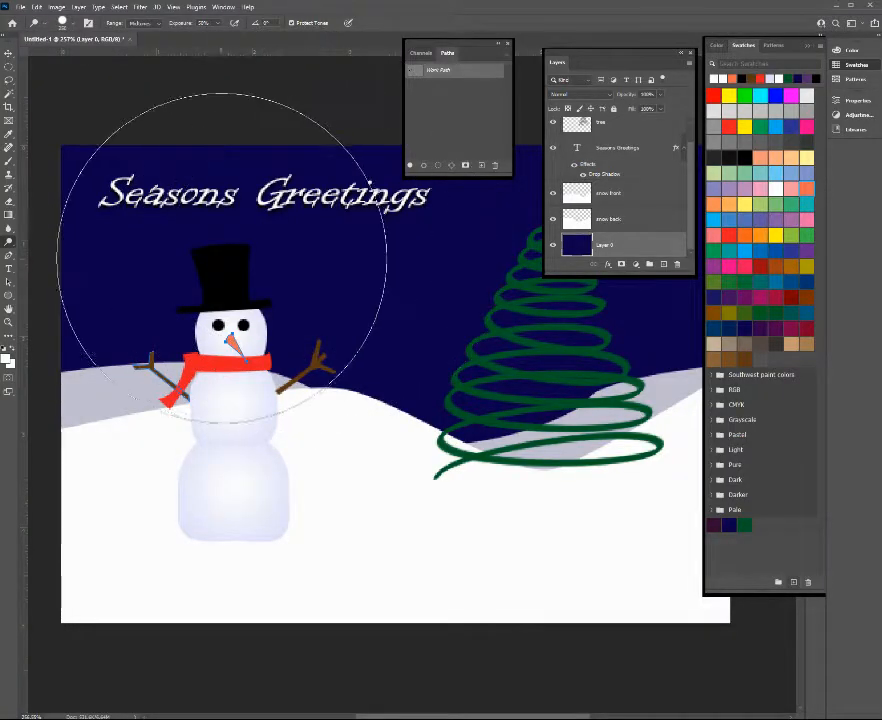
pyautogui.click(187, 23)
pyautogui.write('25')
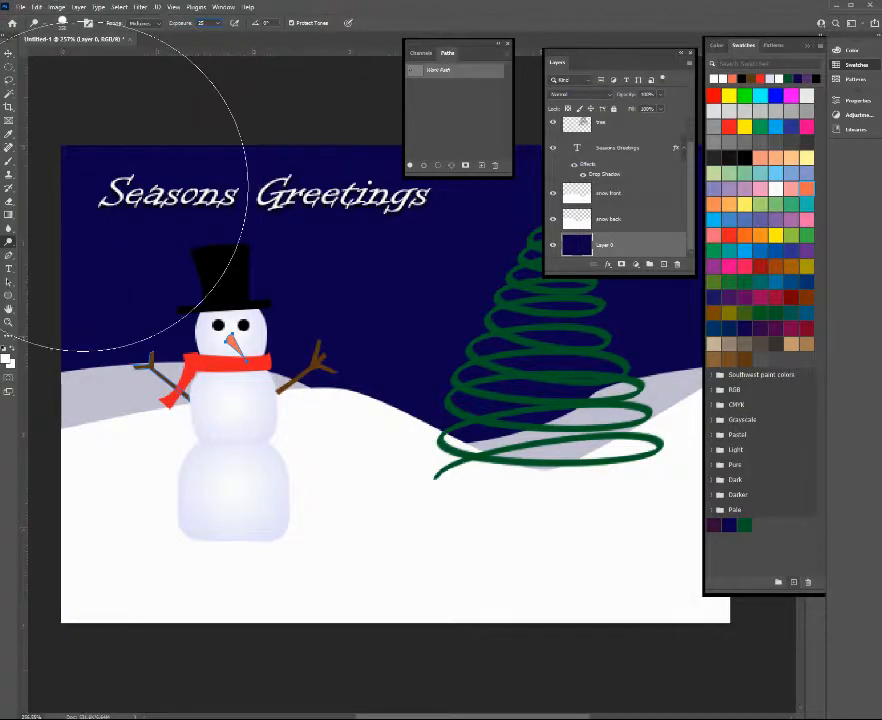
pyautogui.press('Return')
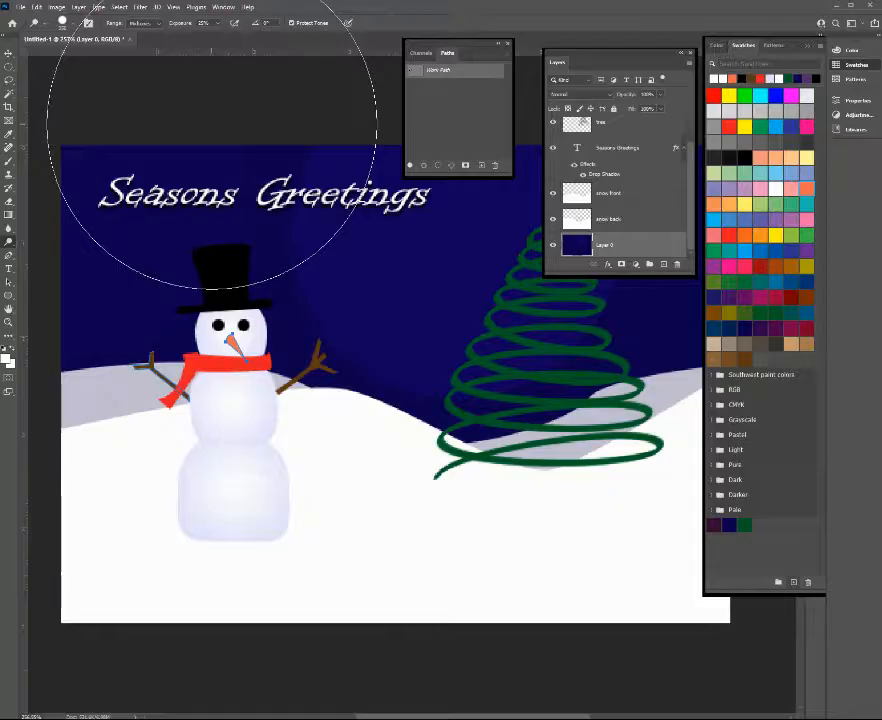
# Dodge smaller overlapping round patches into the sky behind the greeting and the tree with a brush of about 150 px
pyautogui.press('[')
pyautogui.press('[')
pyautogui.press('[')
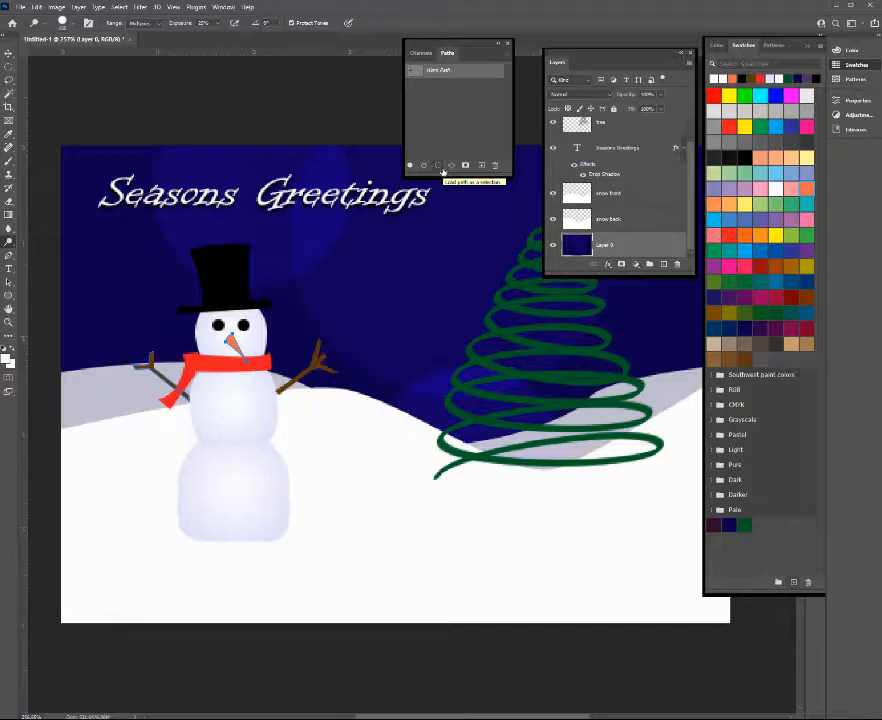
# Move the Layers panel off the artwork and dodge a round glow beside the treetop with an 80 px brush
pyautogui.moveTo(626, 59); pyautogui.dragTo(763, 103)
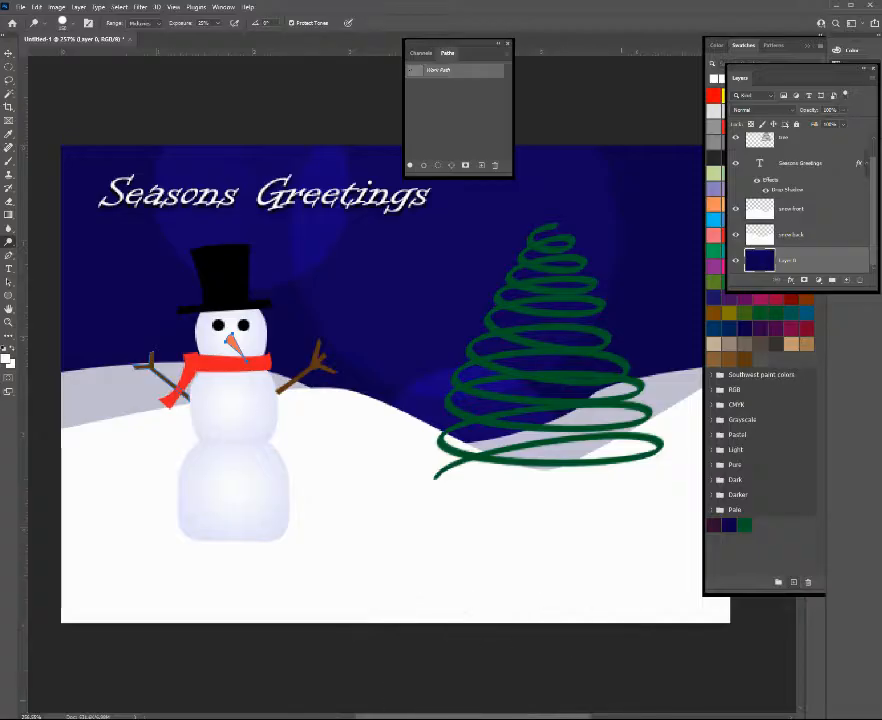
pyautogui.moveTo(526, 716); pyautogui.dragTo(557, 715)
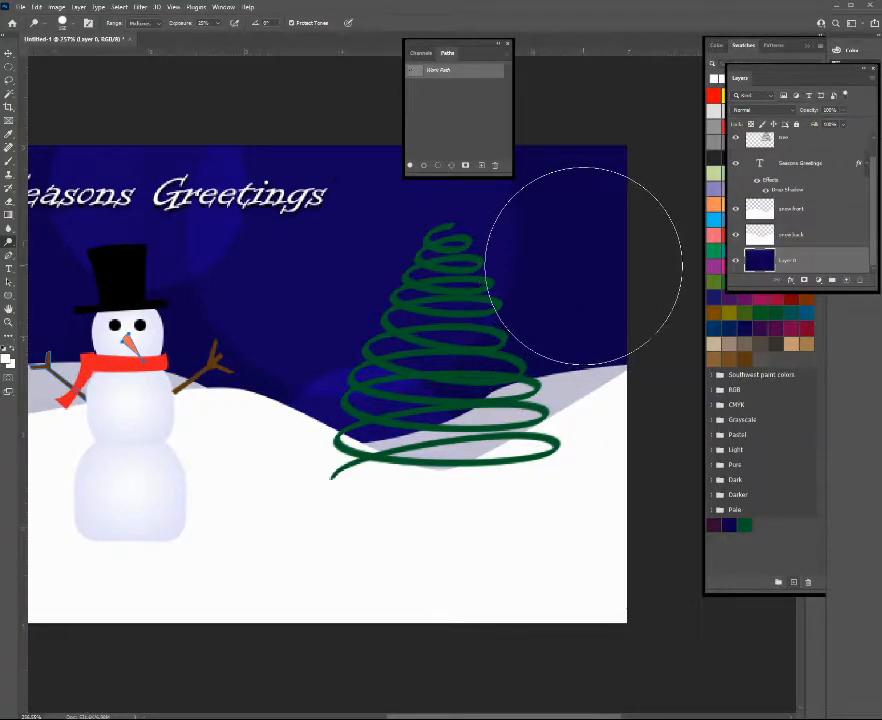
pyautogui.press('[')
pyautogui.press('[')
pyautogui.press('[')
pyautogui.press('[')
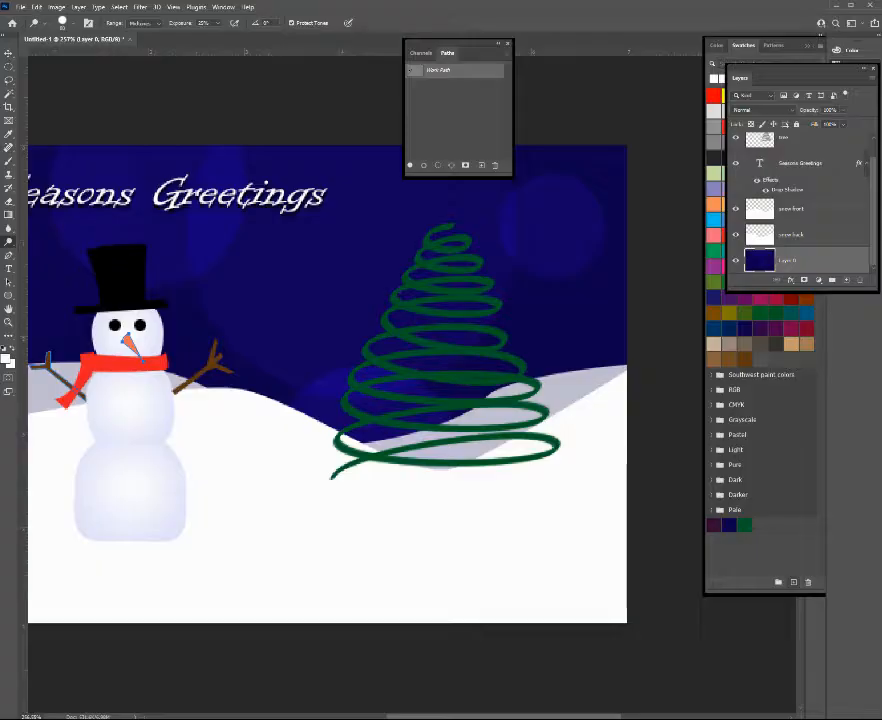
# Add a new layer named "snow" directly above the sky layer, keeping white as the foreground colour
pyautogui.click(847, 280)
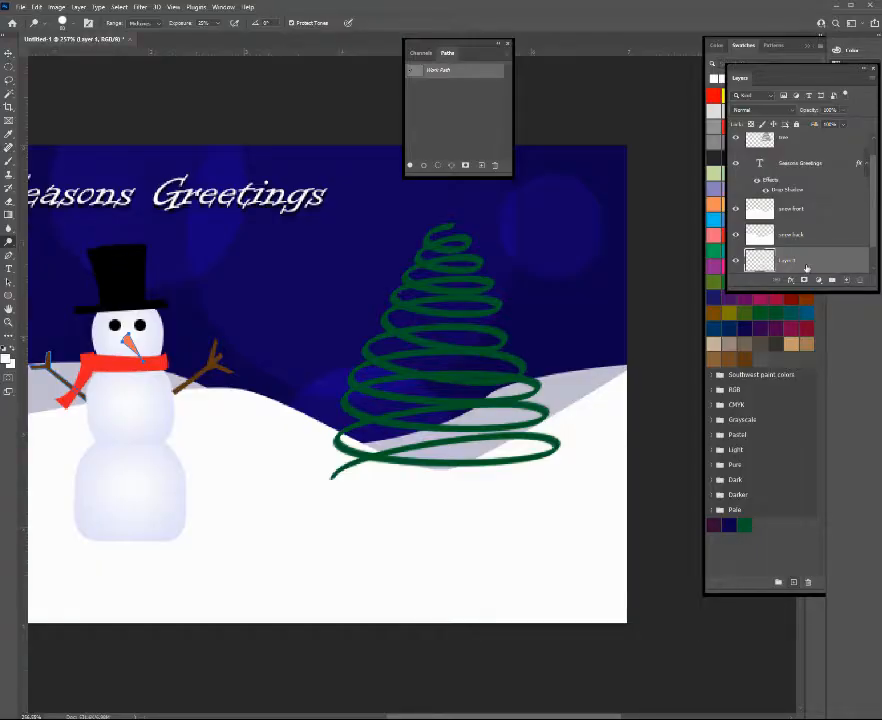
pyautogui.doubleClick(790, 261)
pyautogui.write('snow')
pyautogui.press('Return')
pyautogui.click(7, 357)
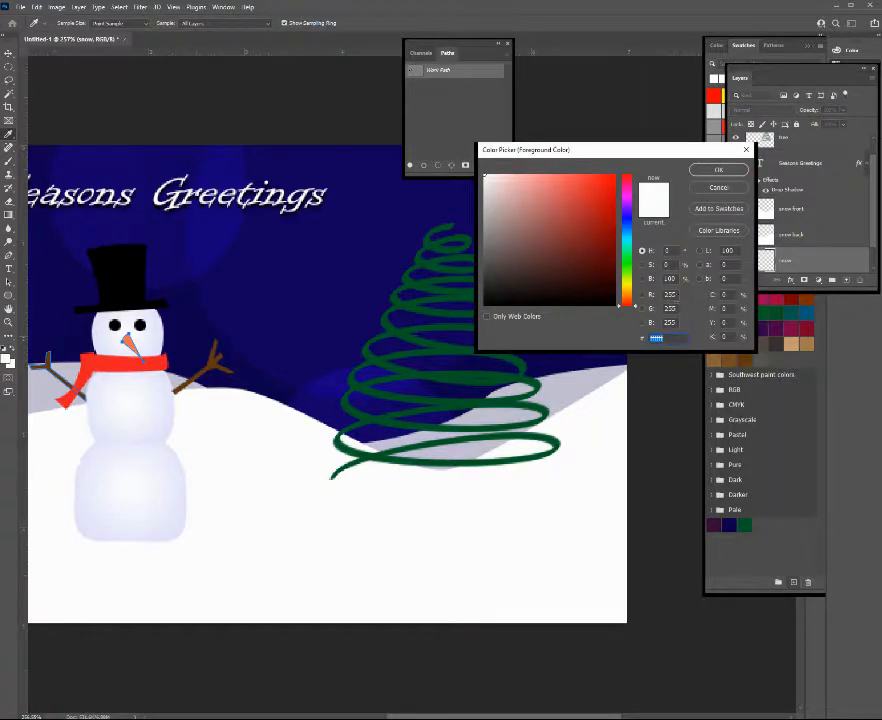
pyautogui.click(716, 190)
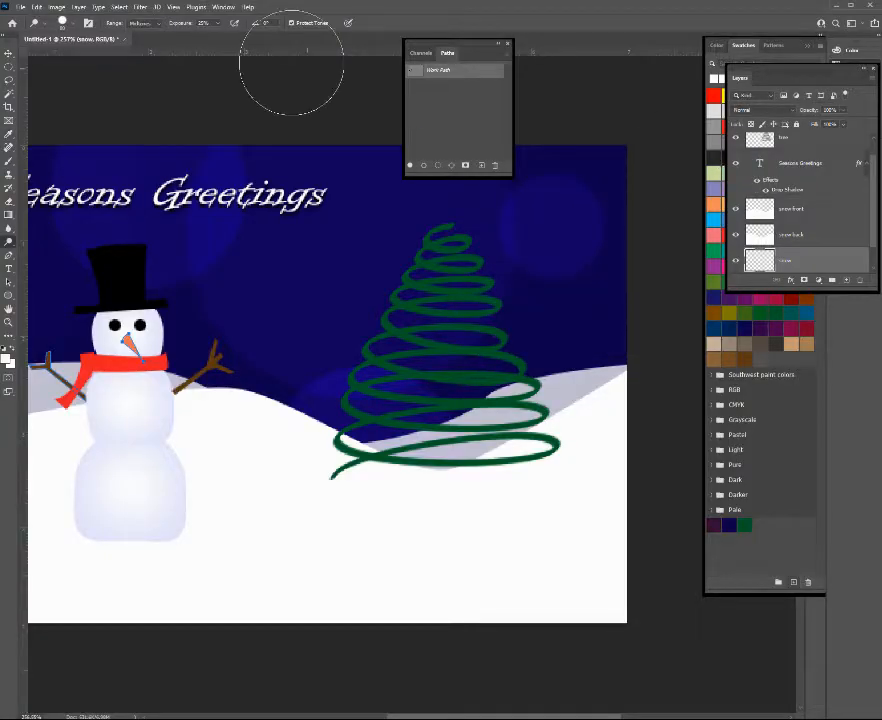
# Set the Dodge tool's brush size to 2 px
pyautogui.click(73, 27)
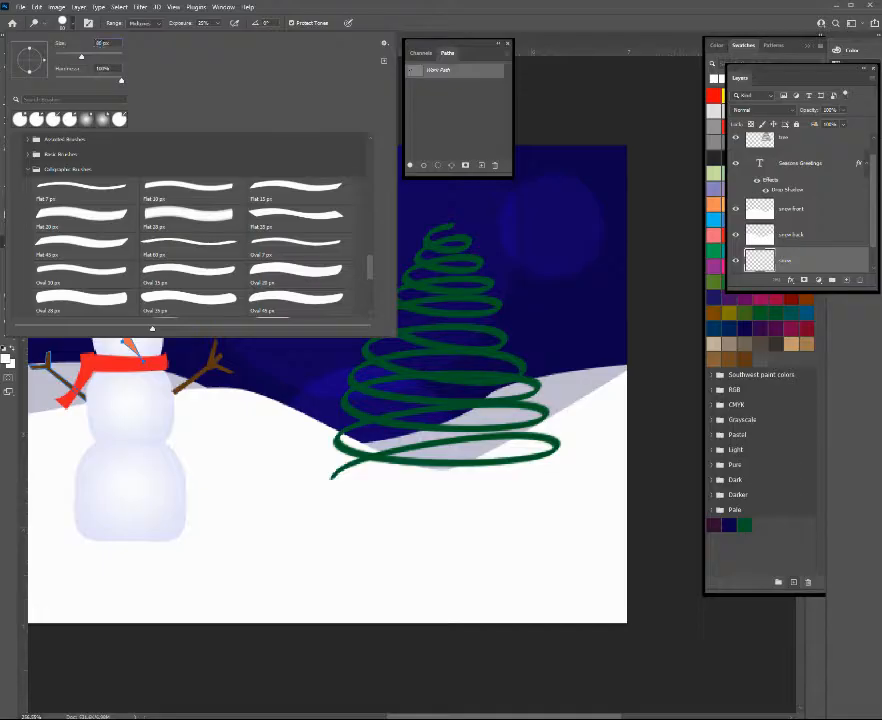
pyautogui.write('2')
pyautogui.press('Return')
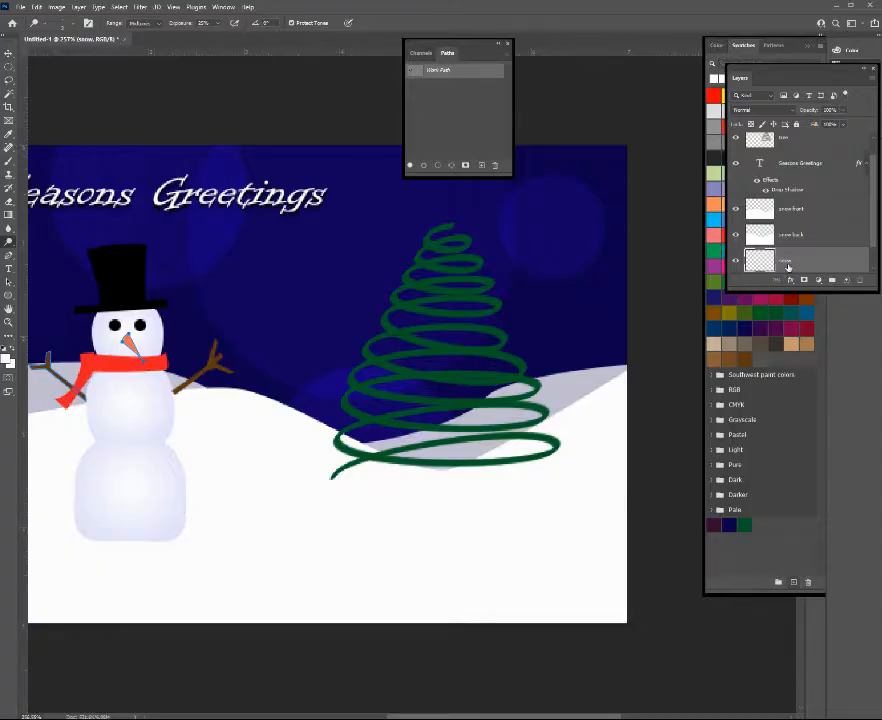
# Deselect the work path and choose the Hard Round preset from General Brushes for the Brush tool
pyautogui.click(435, 120)
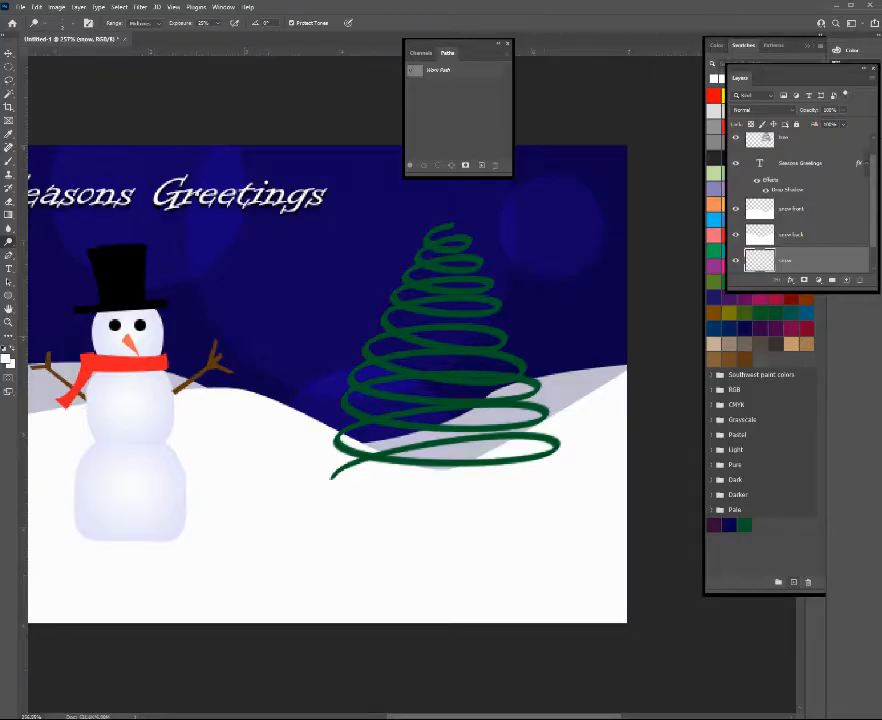
pyautogui.click(9, 161)
pyautogui.click(77, 12)
pyautogui.click(58, 22)
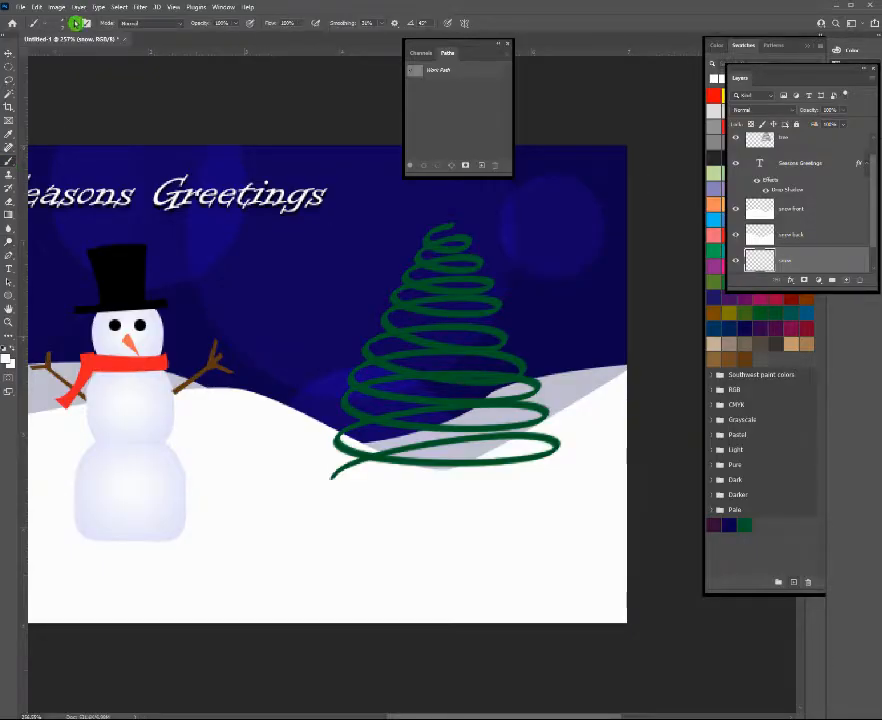
pyautogui.moveTo(370, 274); pyautogui.dragTo(356, 142)
pyautogui.click(54, 144)
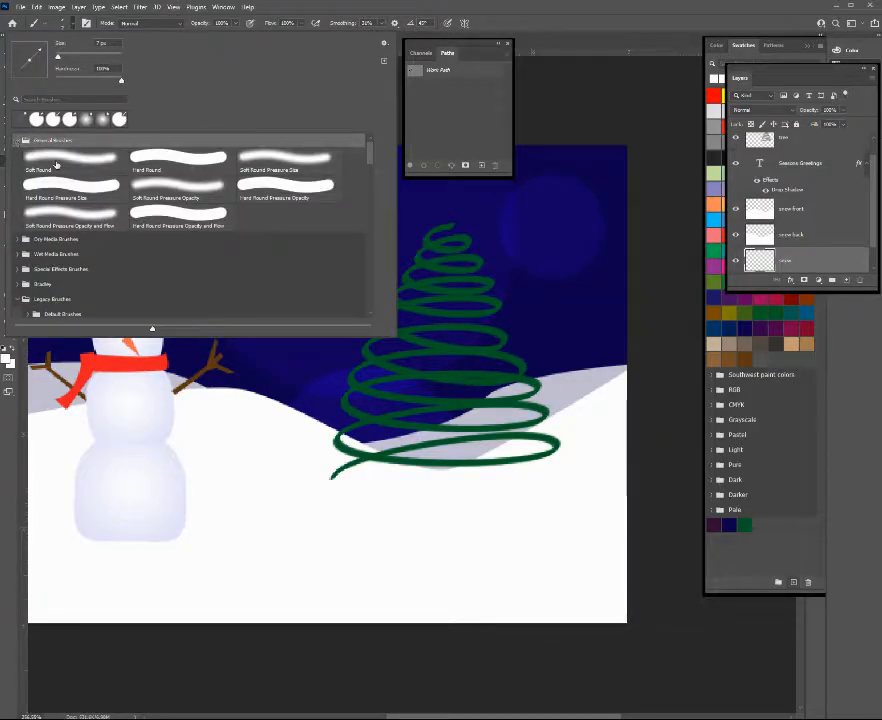
pyautogui.click(179, 162)
# Switch the Brush tool to the Hard Round Pressure Size preset and set its size to 2 px
pyautogui.moveTo(97, 43); pyautogui.dragTo(137, 50)
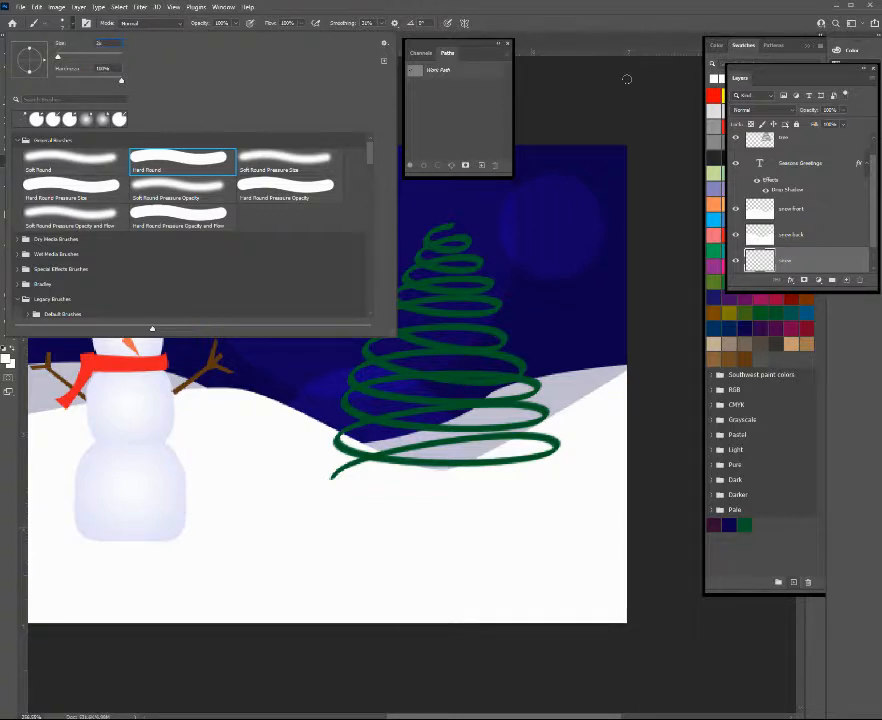
pyautogui.click(557, 10)
pyautogui.click(255, 157)
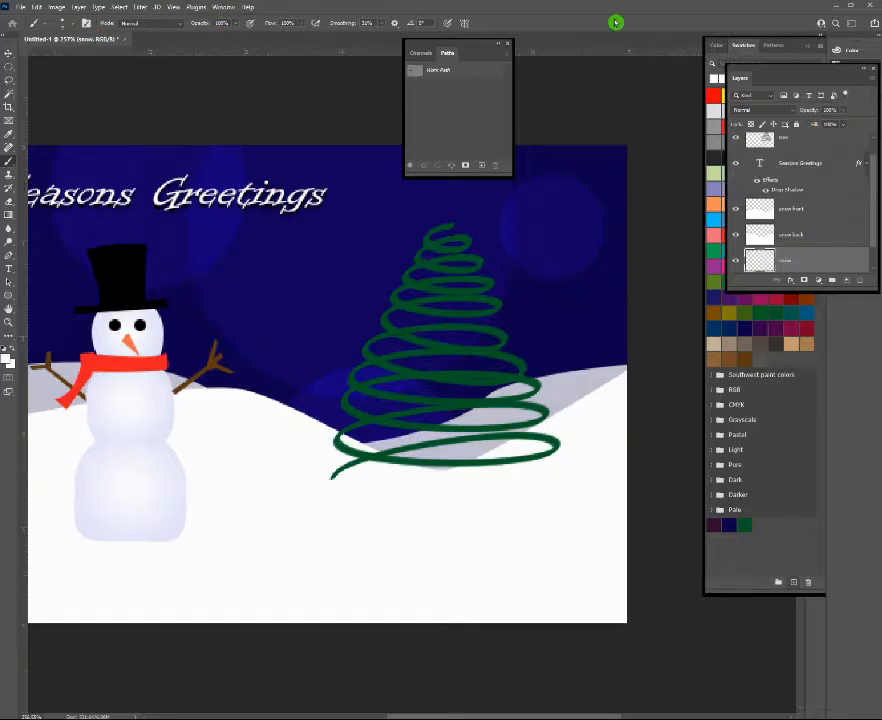
pyautogui.click(73, 23)
pyautogui.click(250, 157)
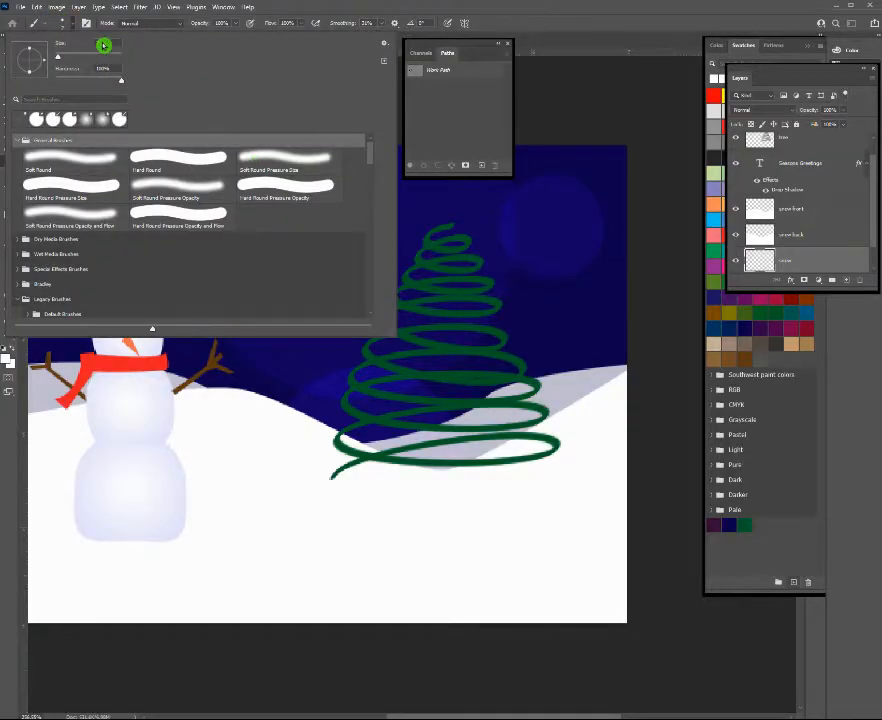
pyautogui.press('Return')
pyautogui.click(75, 23)
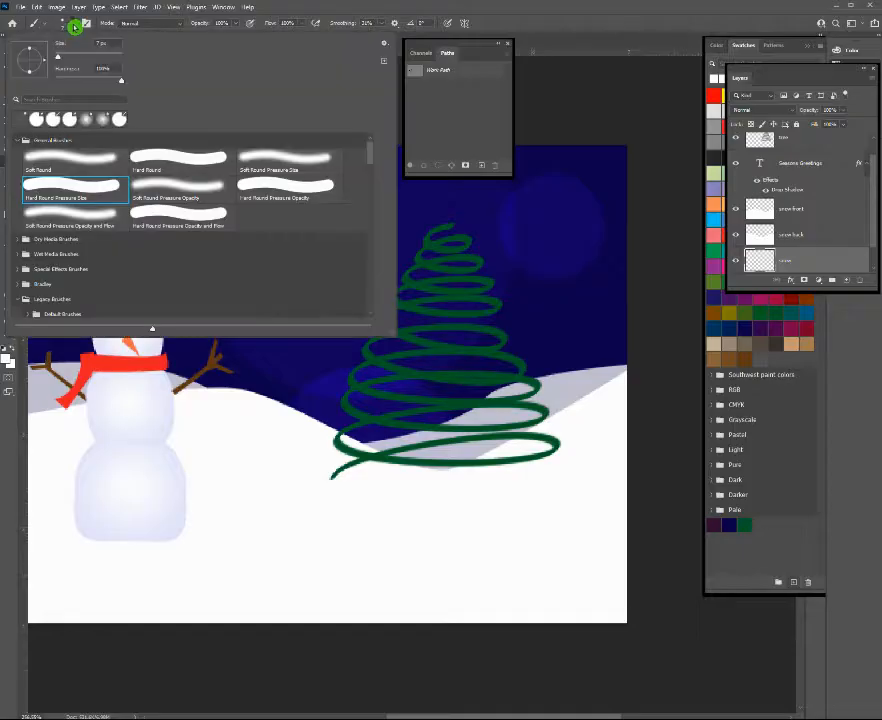
pyautogui.moveTo(97, 43); pyautogui.dragTo(133, 47)
pyautogui.write('2')
pyautogui.press('Return')
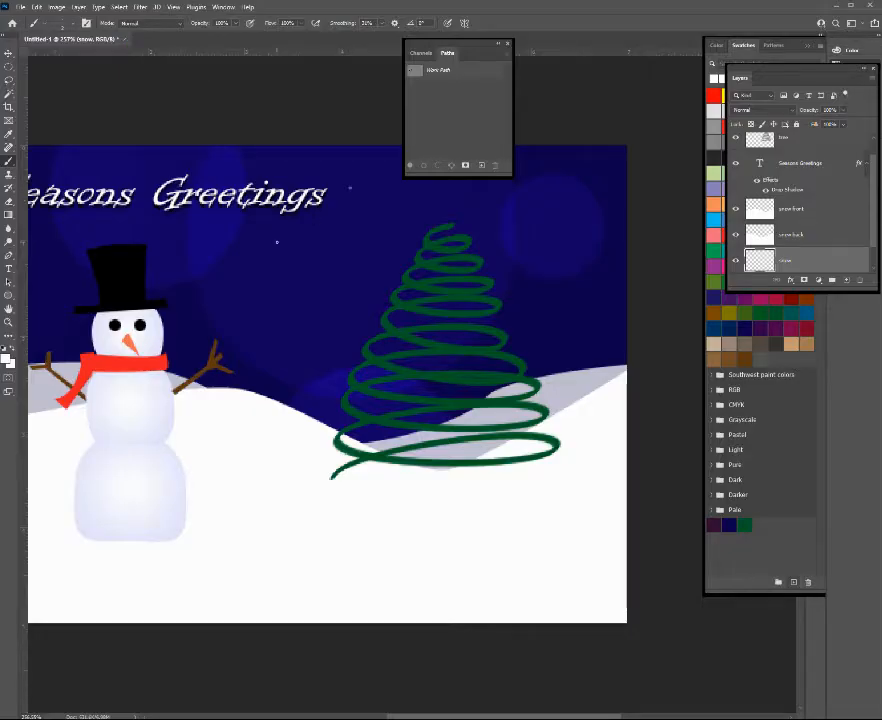
# Dab single white snowflake dots across the night sky and around the spiral tree on the snow layer
pyautogui.click(512, 229)
pyautogui.click(567, 335)
pyautogui.click(427, 370)
pyautogui.click(404, 328)
# Move the snow layer up the stack to directly above the tree layer
pyautogui.moveTo(873, 225); pyautogui.dragTo(874, 225)
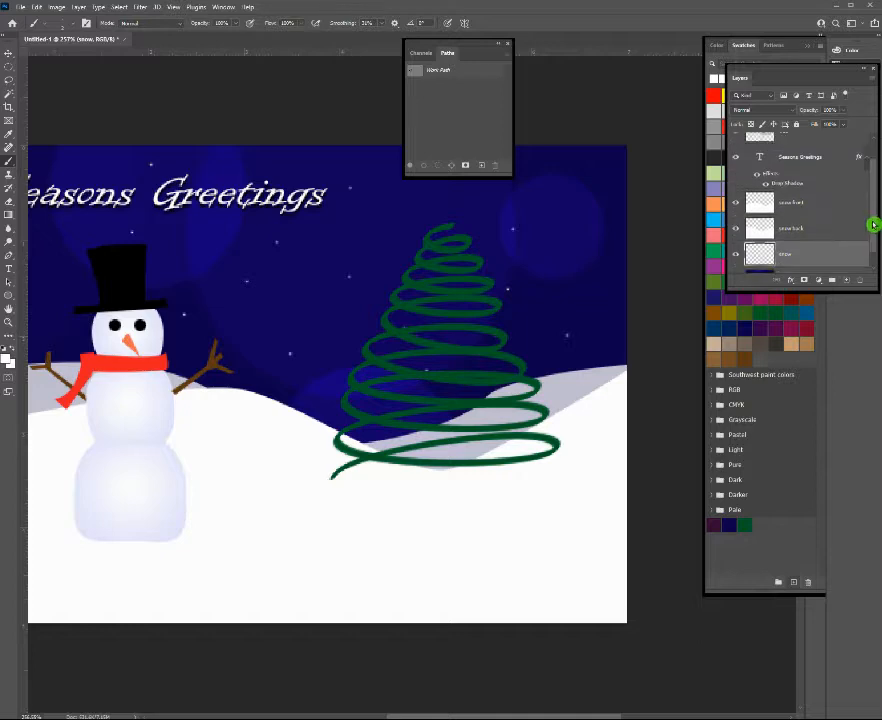
pyautogui.moveTo(827, 256); pyautogui.dragTo(835, 145)
pyautogui.moveTo(875, 205); pyautogui.dragTo(872, 171)
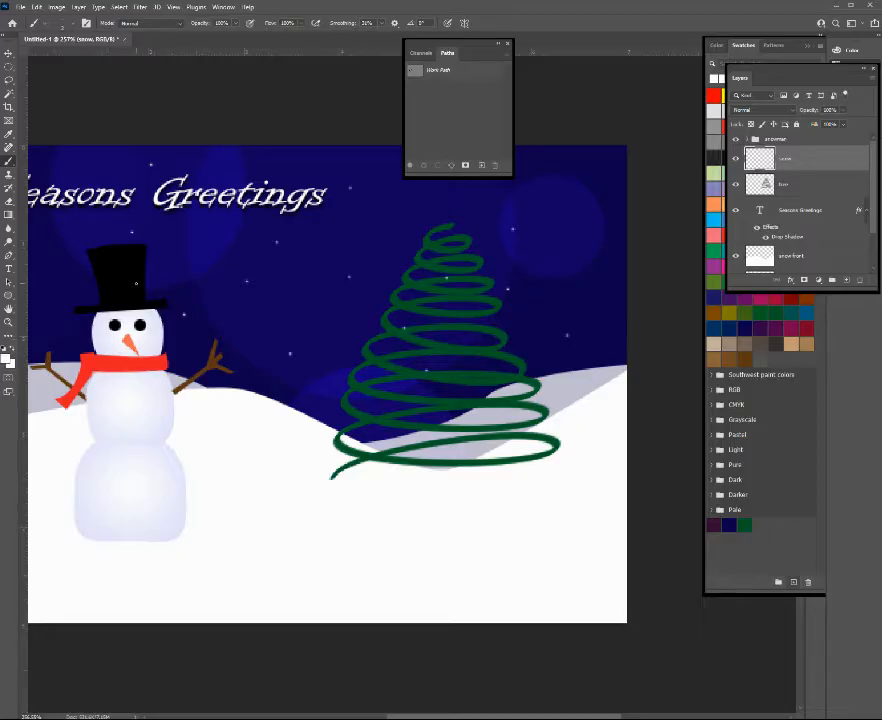
# Move the snow layer to the top of the layer stack, outside and above the snowman group
pyautogui.moveTo(780, 158); pyautogui.dragTo(791, 143)
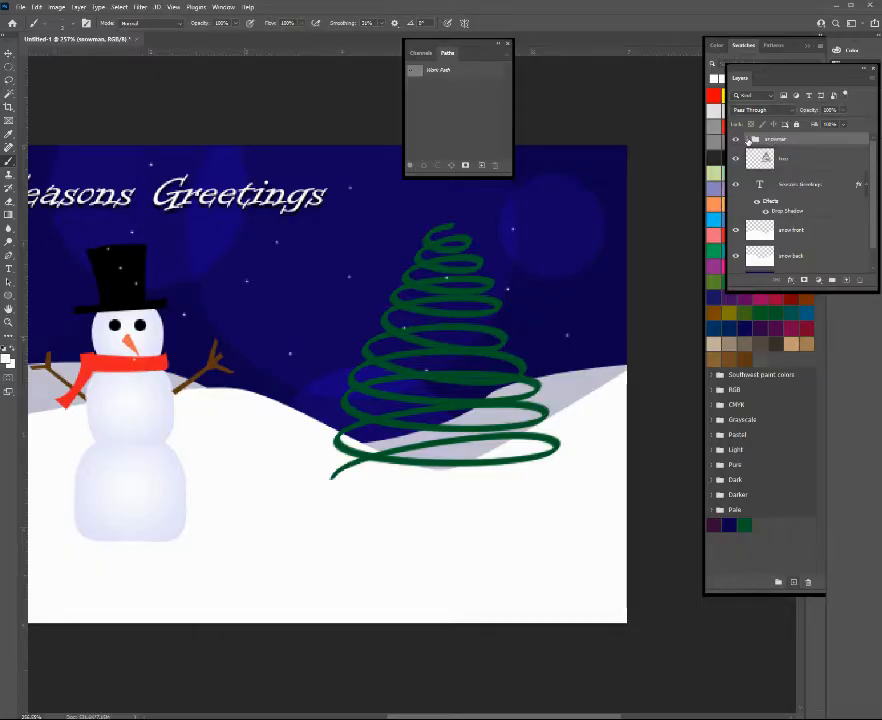
pyautogui.click(748, 139)
pyautogui.moveTo(800, 160)
pyautogui.mouseDown()
pyautogui.moveTo(802, 128)
pyautogui.moveTo(800, 140)
pyautogui.mouseUp()
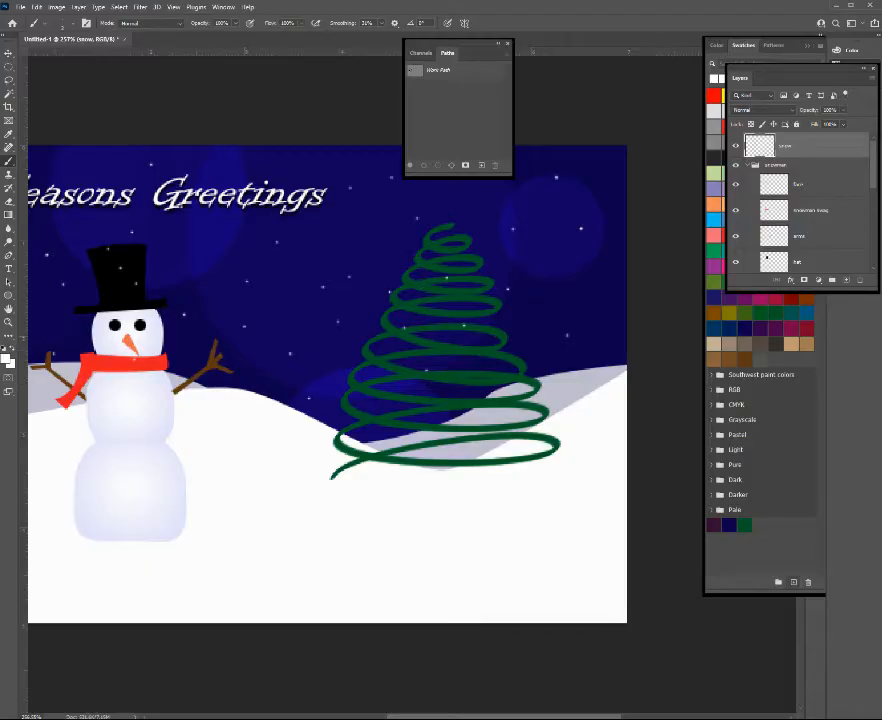
# Dab more white snowflake dots in the sky on the snowman's side of the card
pyautogui.moveTo(435, 716); pyautogui.dragTo(381, 716)
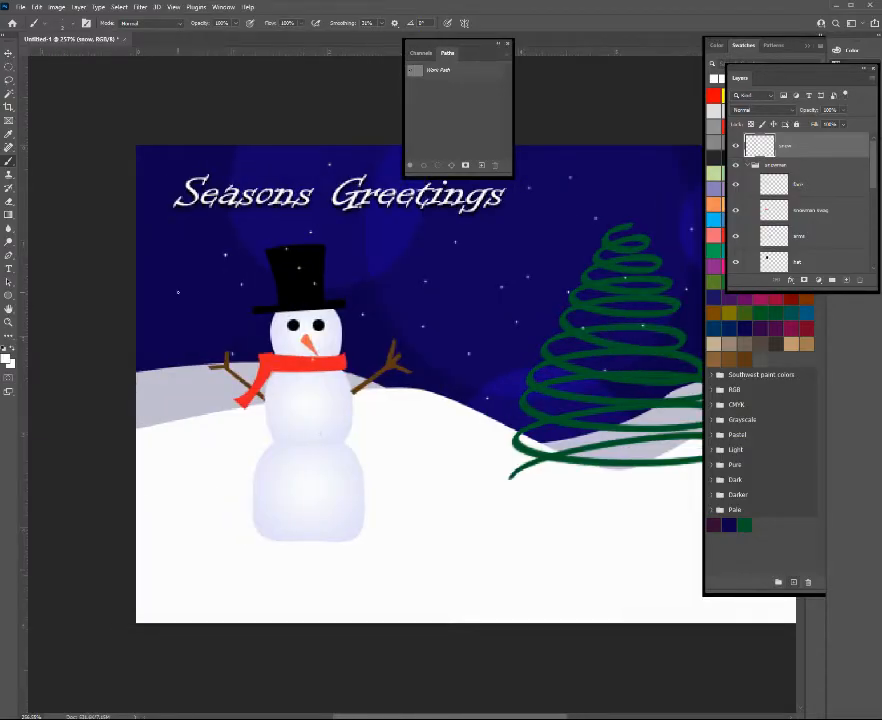